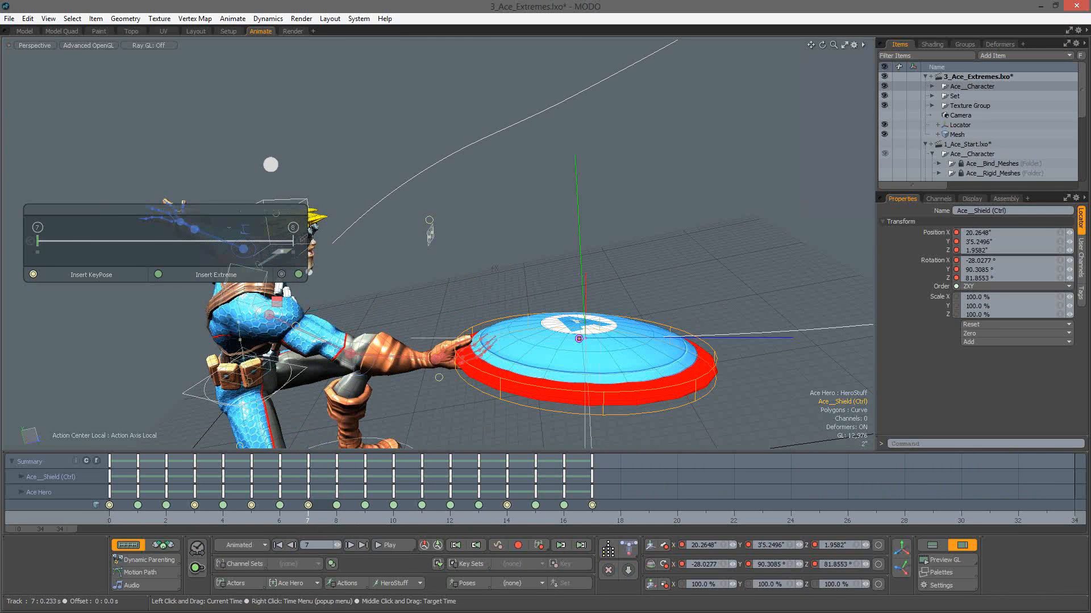
Review the hero's shield-throw poses across frames 0 to 17, examining the body, shield and flight path from several viewing angles
{"action": "left_click", "coordinate": [279, 519]}
{"action": "right_click_drag", "start_coordinate": [489, 386], "coordinate": [306, 339], "text": "alt"}
{"action": "middle_click_drag", "start_coordinate": [306, 339], "coordinate": [388, 311], "text": "alt"}
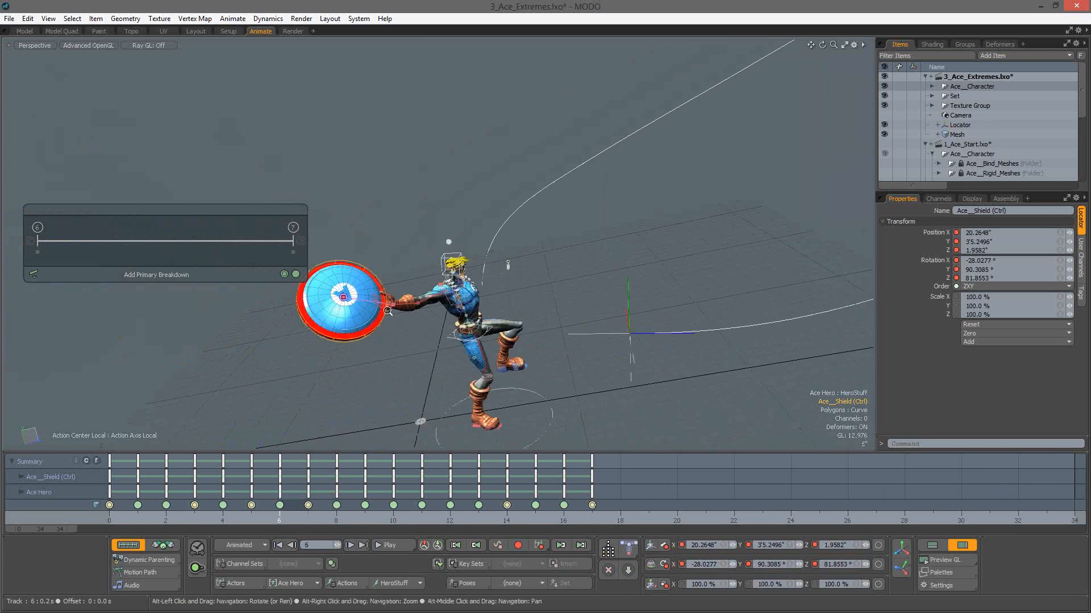
{"action": "right_click_drag", "start_coordinate": [387, 311], "coordinate": [432, 307], "text": "alt"}
{"action": "left_click", "coordinate": [308, 520]}
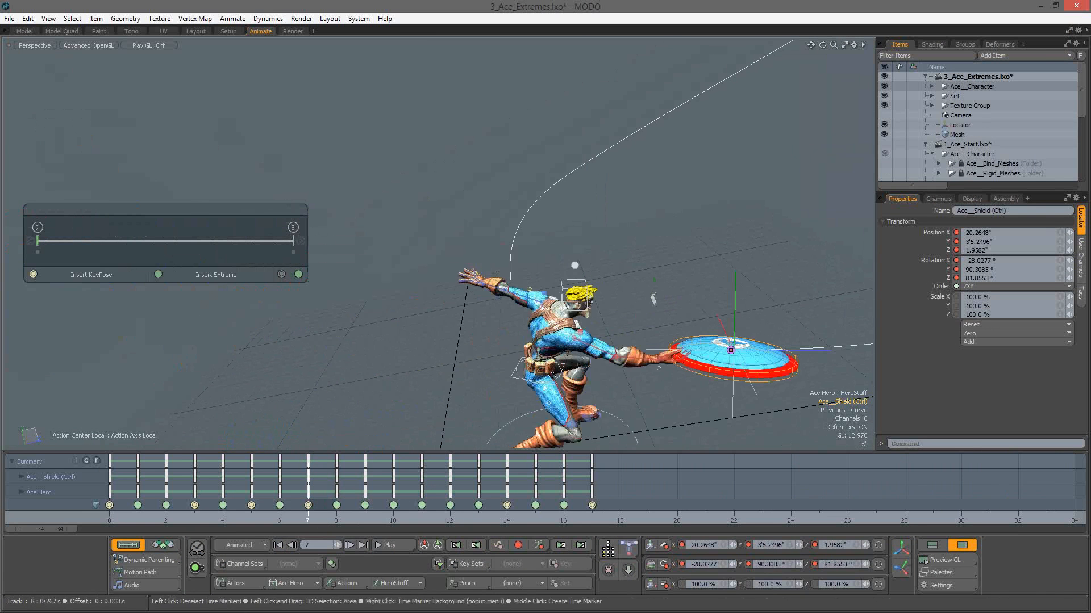
{"action": "left_click_drag", "start_coordinate": [545, 341], "coordinate": [372, 505], "text": "alt+shift"}
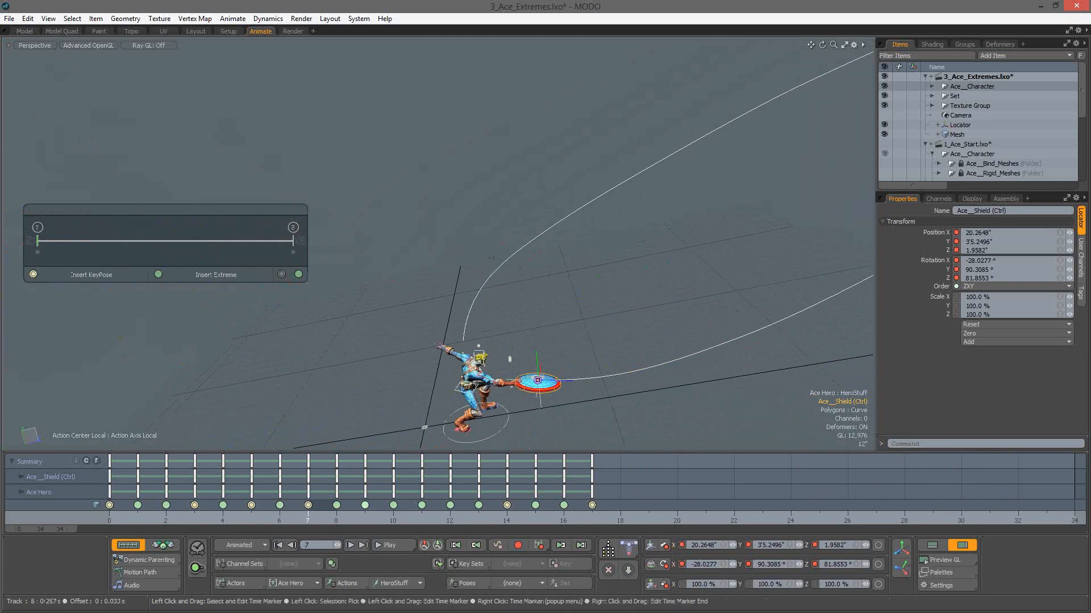
{"action": "left_click_drag", "start_coordinate": [308, 520], "coordinate": [563, 520]}
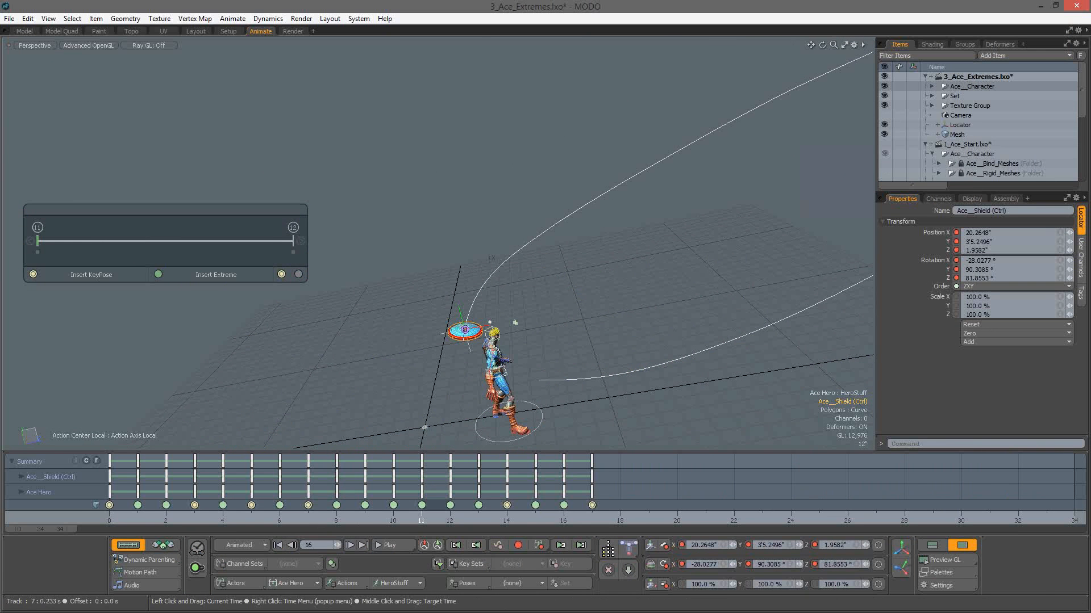
{"action": "left_click_drag", "start_coordinate": [421, 520], "coordinate": [478, 520]}
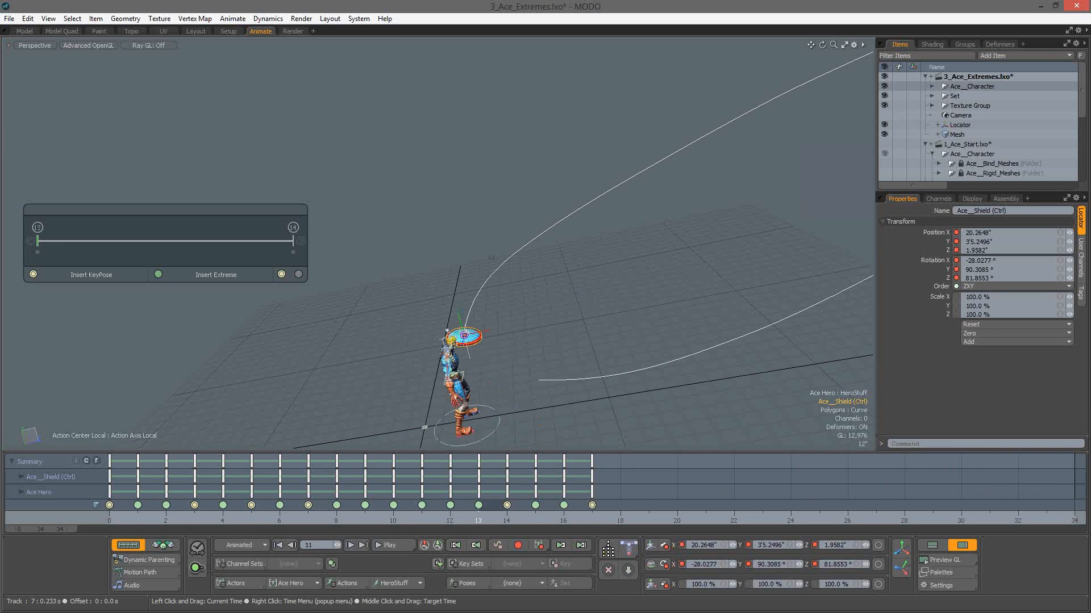
{"action": "left_click_drag", "start_coordinate": [479, 520], "coordinate": [591, 520]}
{"action": "left_click", "coordinate": [222, 520]}
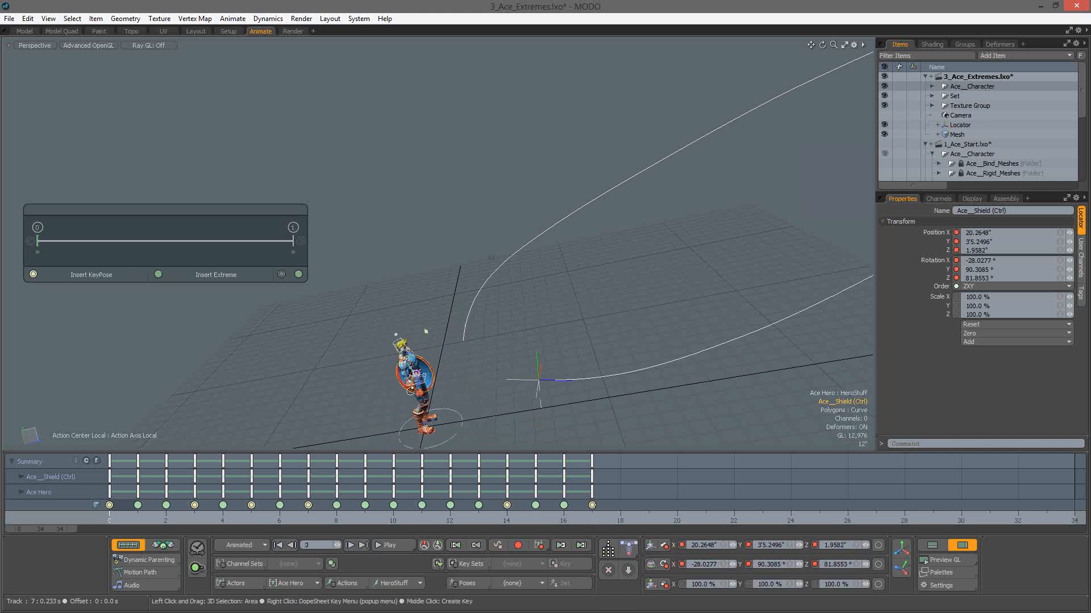
{"action": "left_click_drag", "start_coordinate": [410, 390], "coordinate": [589, 352], "text": "alt"}
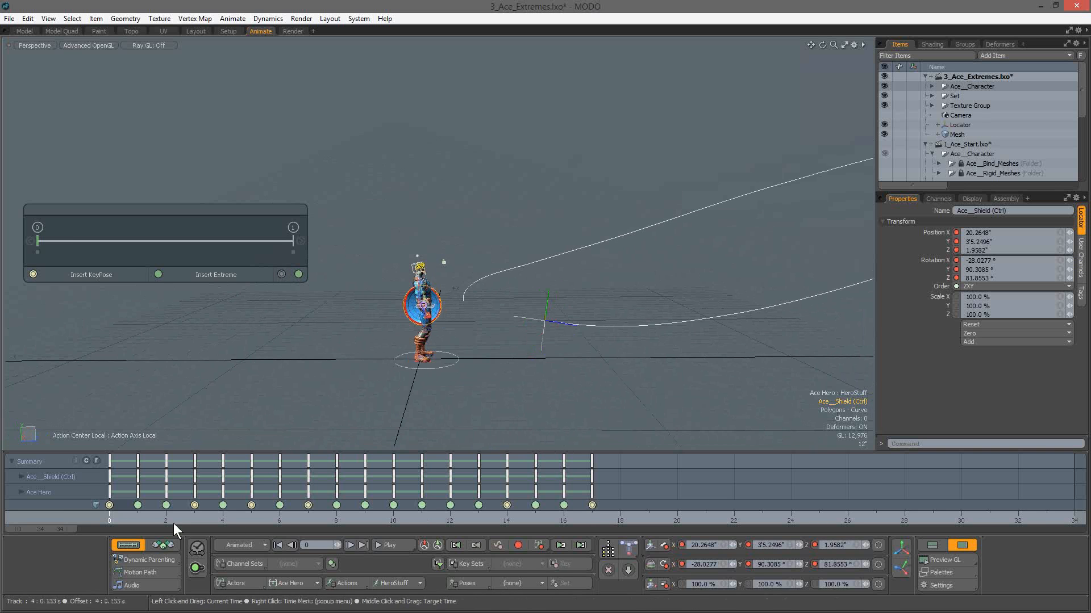
Try to shift the selected keys on frames 1 to 17 in time
{"action": "left_click_drag", "start_coordinate": [129, 517], "coordinate": [87, 515]}
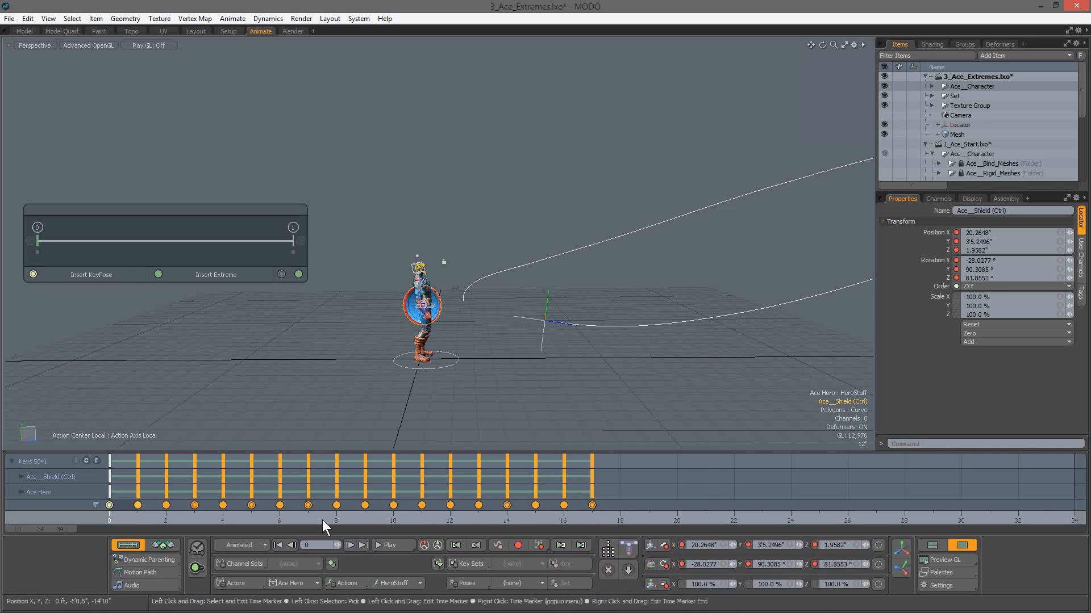
{"action": "left_click", "coordinate": [438, 544]}
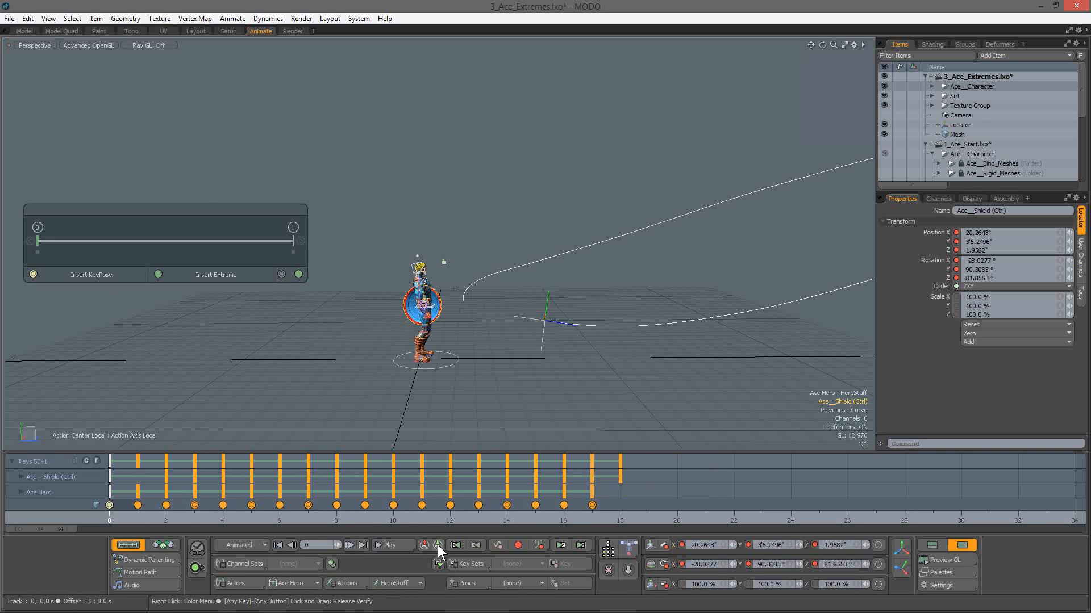
{"action": "left_click", "coordinate": [438, 545]}
{"action": "key", "text": "ctrl+z"}
{"action": "key", "text": "ctrl+z"}
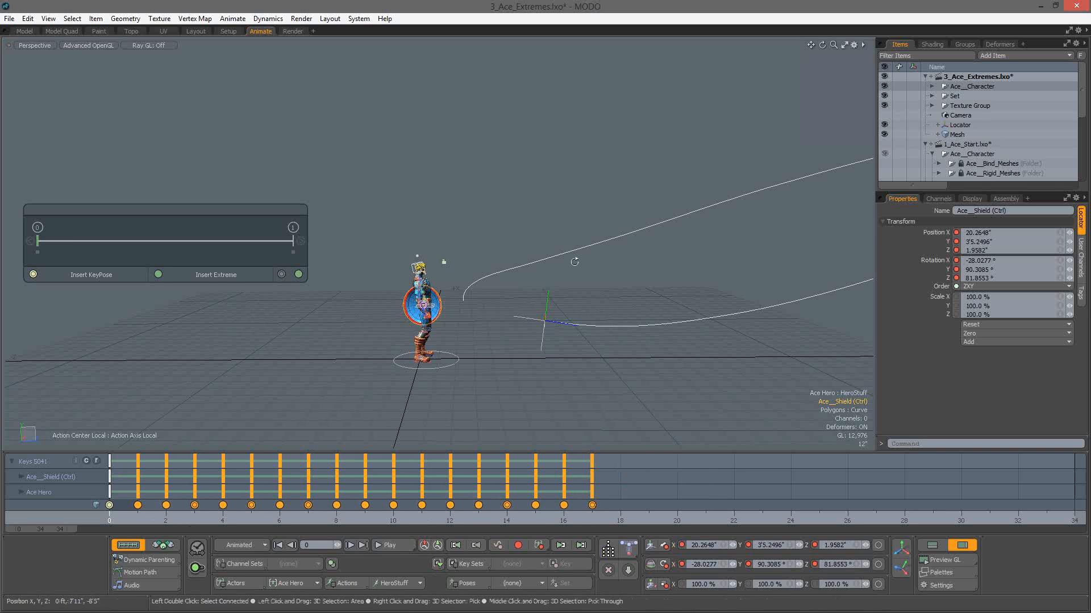
Open the scene file 4_Ace_Extremes_Timed.lxo
{"action": "left_click_drag", "start_coordinate": [422, 367], "coordinate": [363, 392], "text": "alt"}
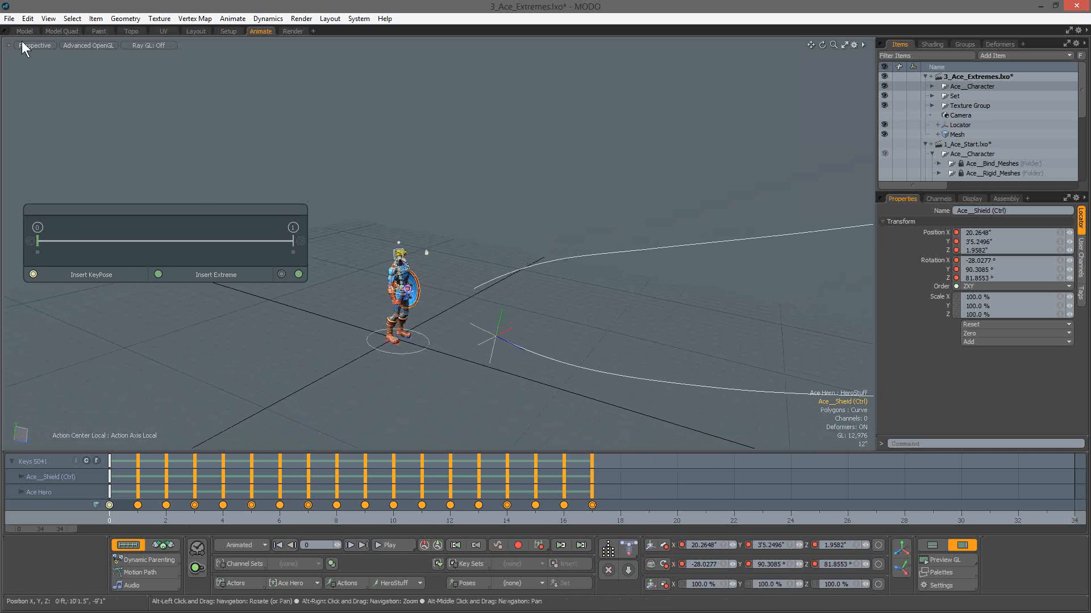
{"action": "left_click", "coordinate": [10, 19]}
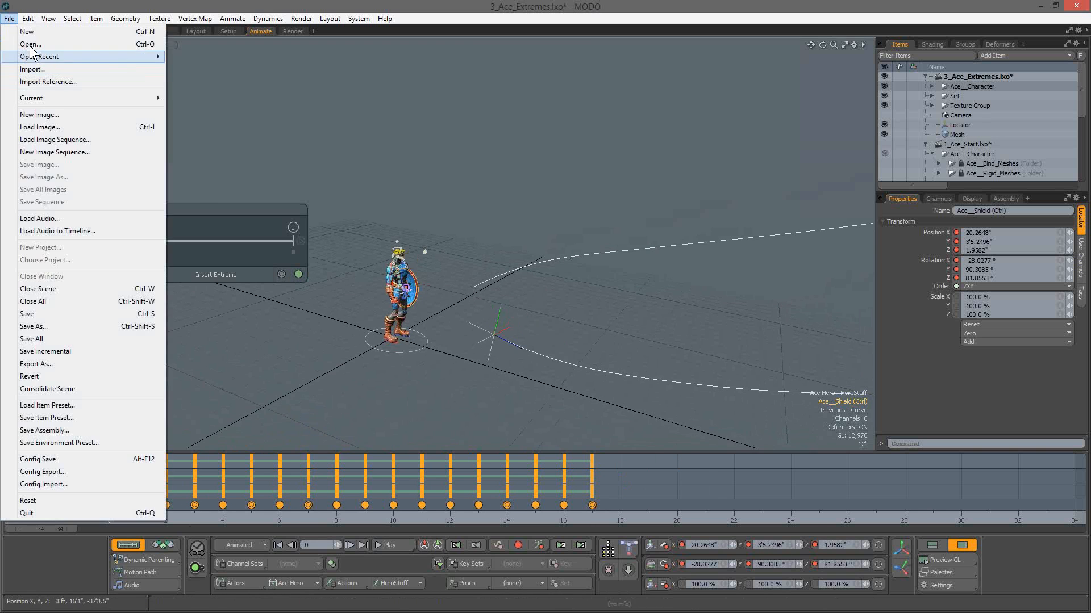
{"action": "left_click", "coordinate": [30, 44]}
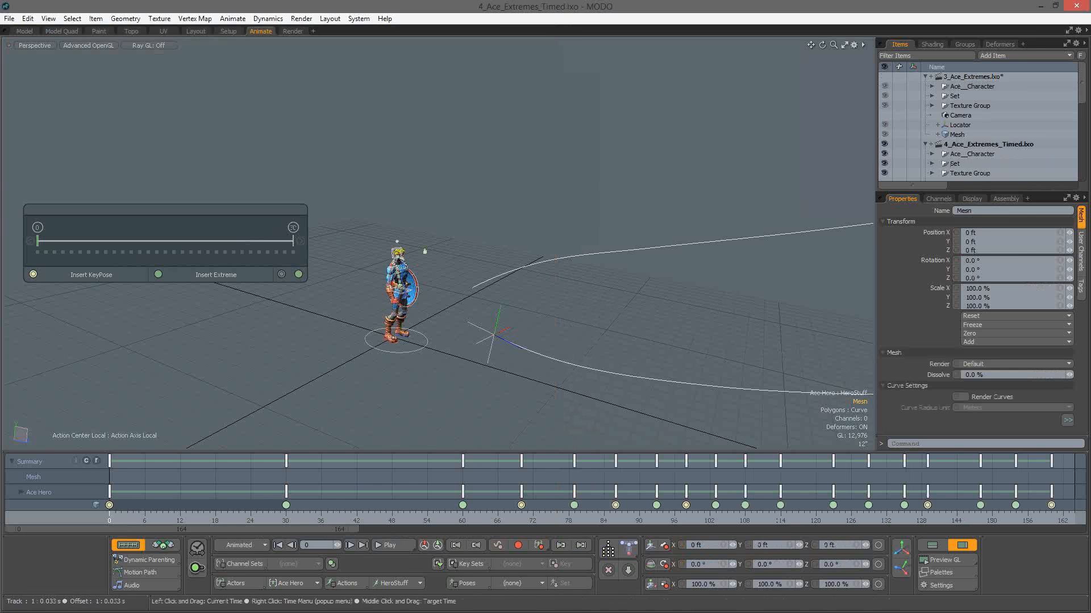
Scrub through the timed scene's opening frames and play back its animation to check the pose timing
{"action": "left_click_drag", "start_coordinate": [109, 520], "coordinate": [439, 521]}
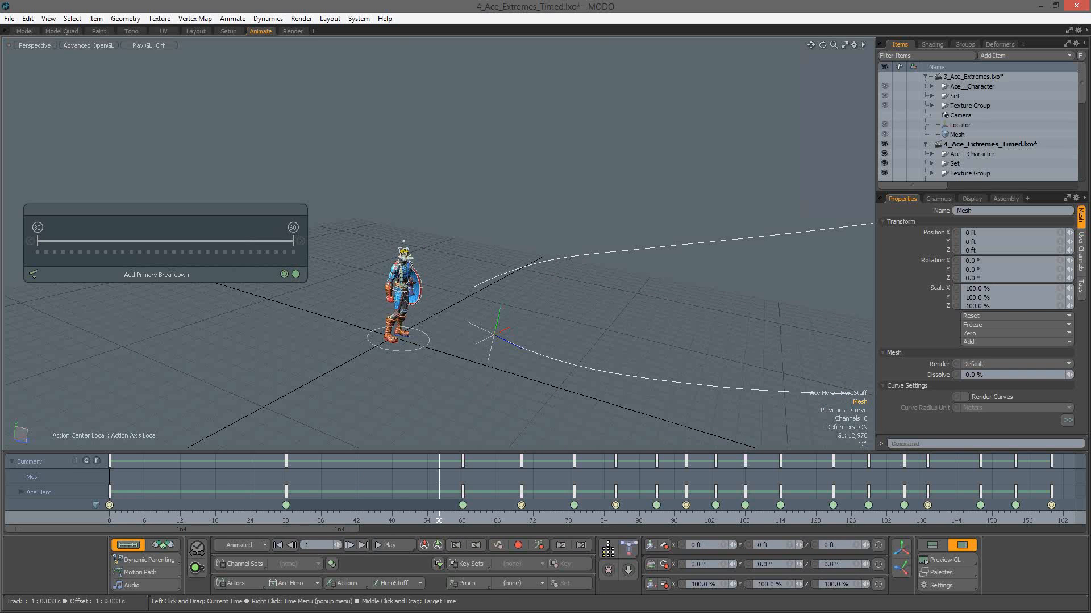
{"action": "left_click_drag", "start_coordinate": [439, 520], "coordinate": [109, 520]}
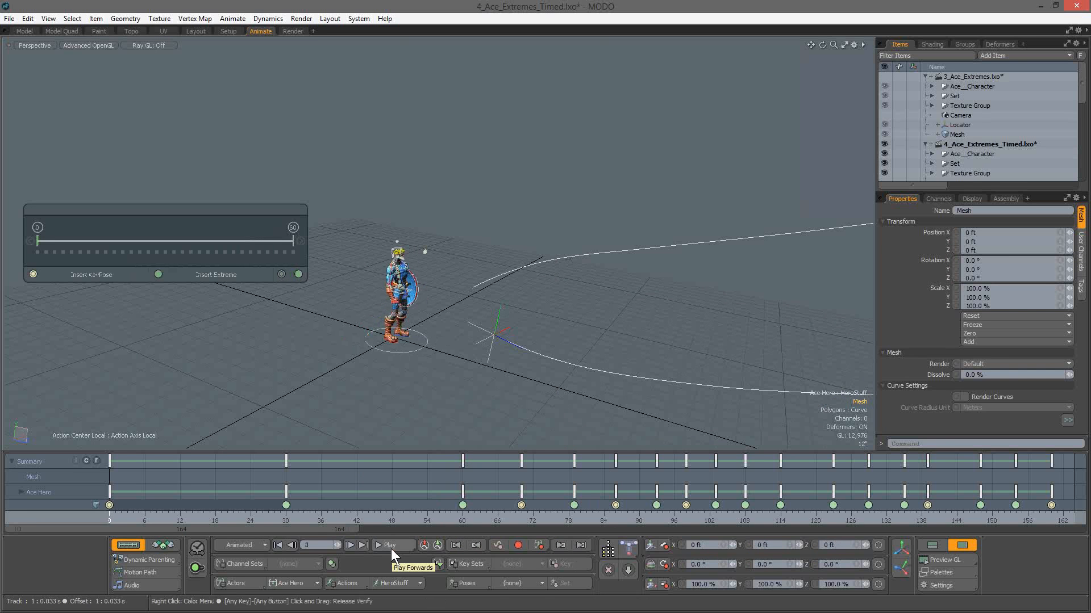
{"action": "left_click", "coordinate": [391, 548]}
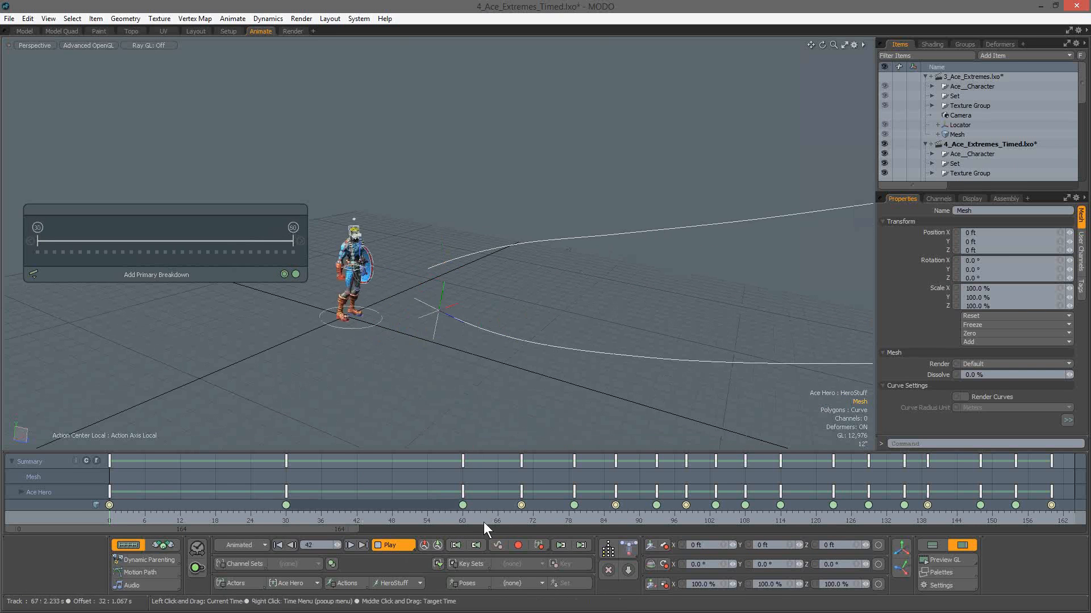
{"action": "left_click", "coordinate": [397, 547]}
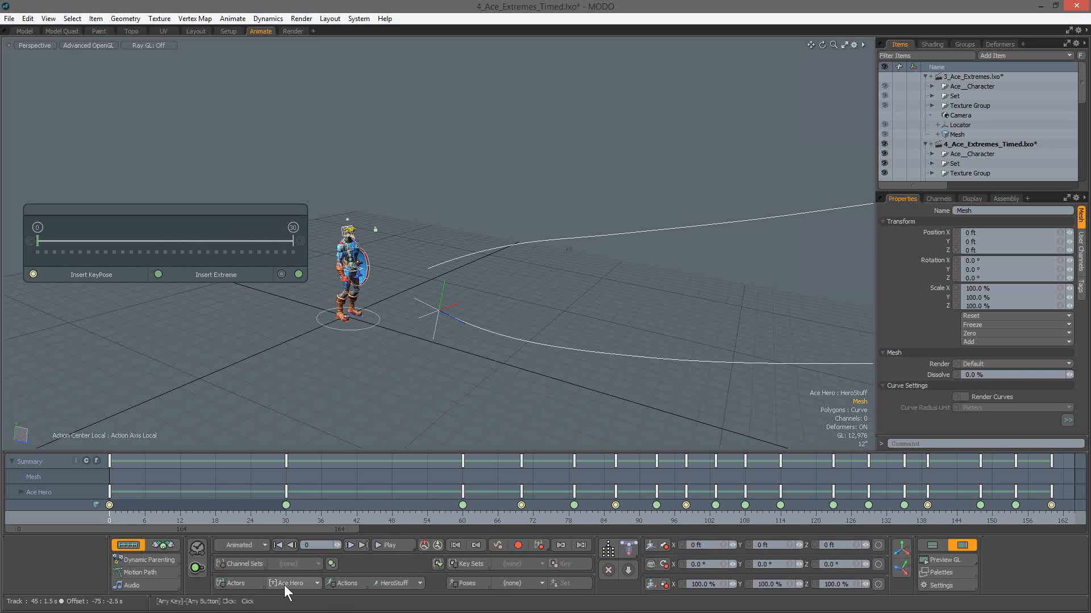
Set the interpolation of the Ace Hero actor's HeroStuff action to Curve
{"action": "left_click", "coordinate": [462, 588]}
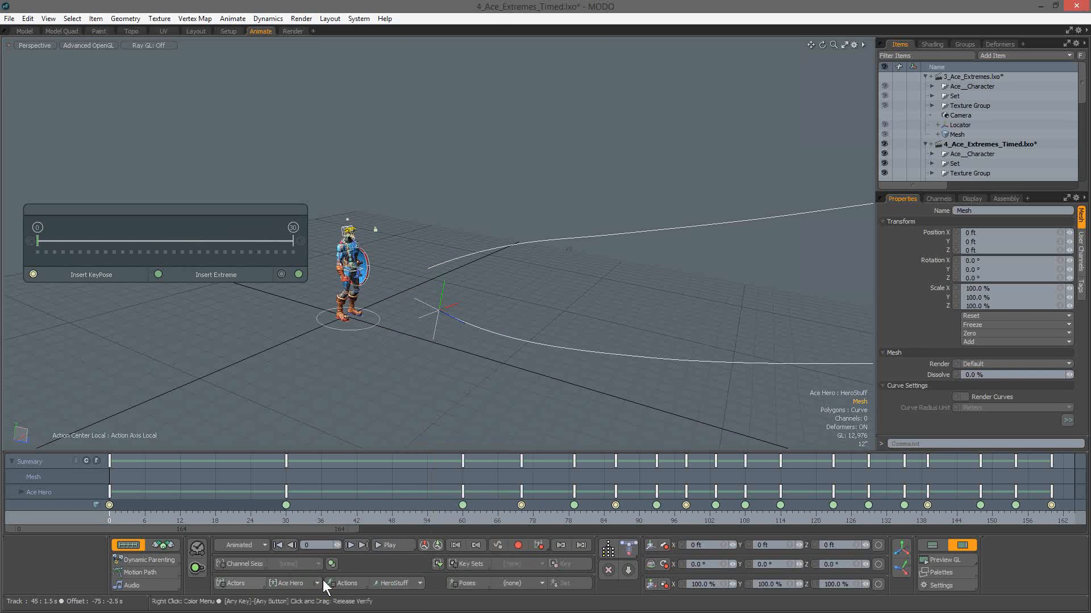
{"action": "left_click", "coordinate": [348, 585]}
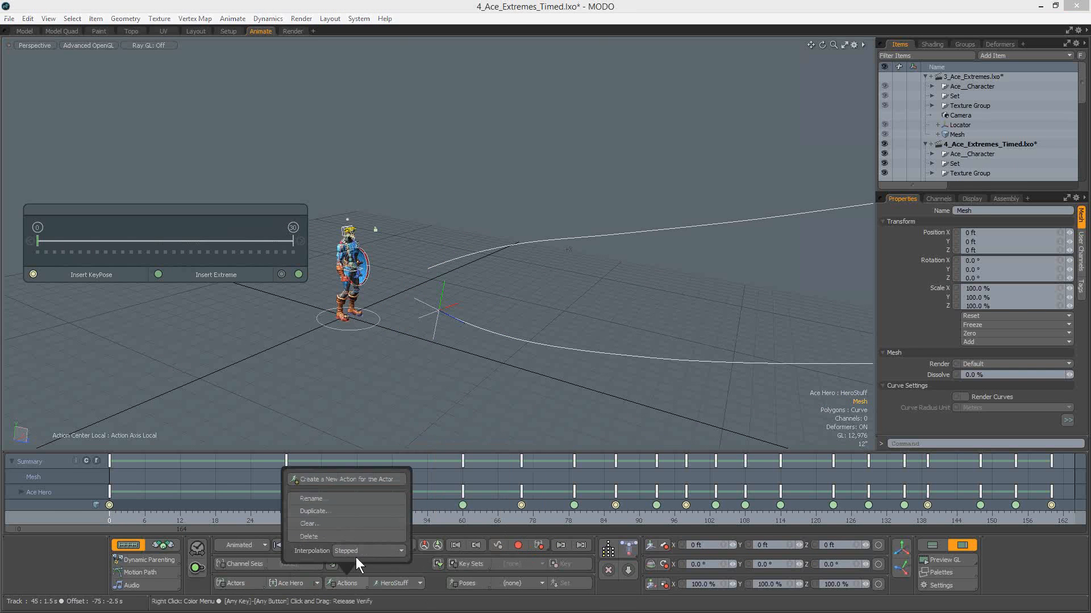
{"action": "left_click", "coordinate": [355, 556]}
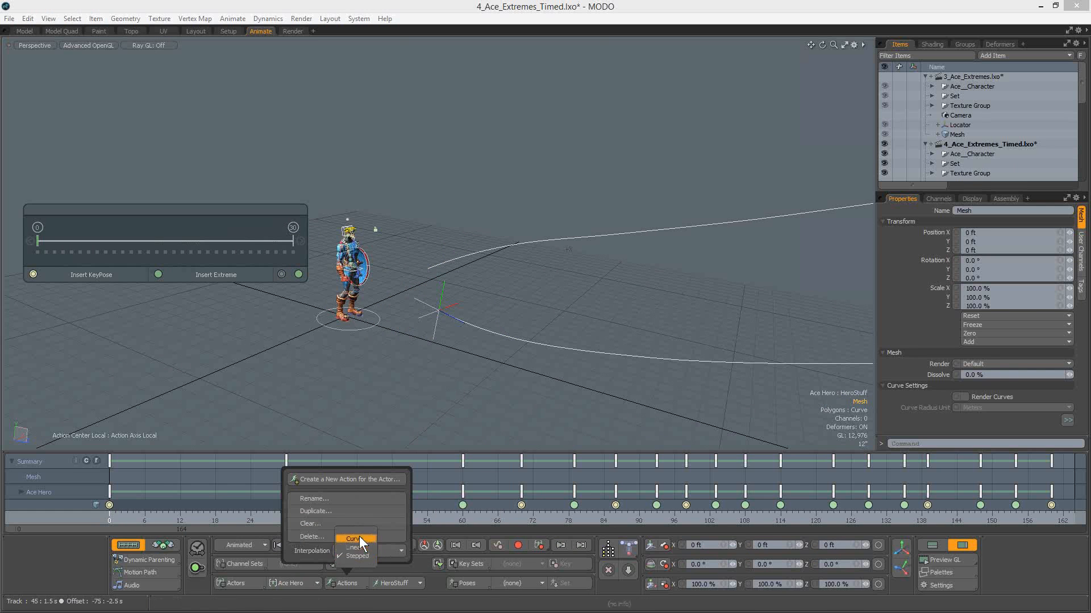
{"action": "left_click", "coordinate": [359, 537]}
{"action": "left_click", "coordinate": [411, 381]}
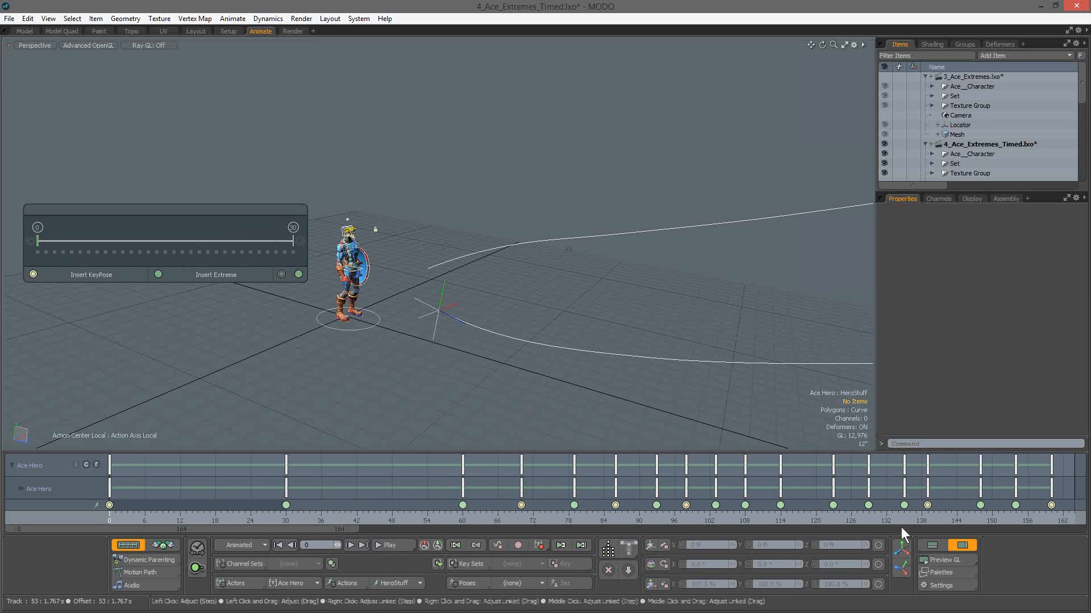
Play back the curve-interpolated animation, examine the hero's motion up close, and return to frame 0
{"action": "left_click", "coordinate": [388, 547]}
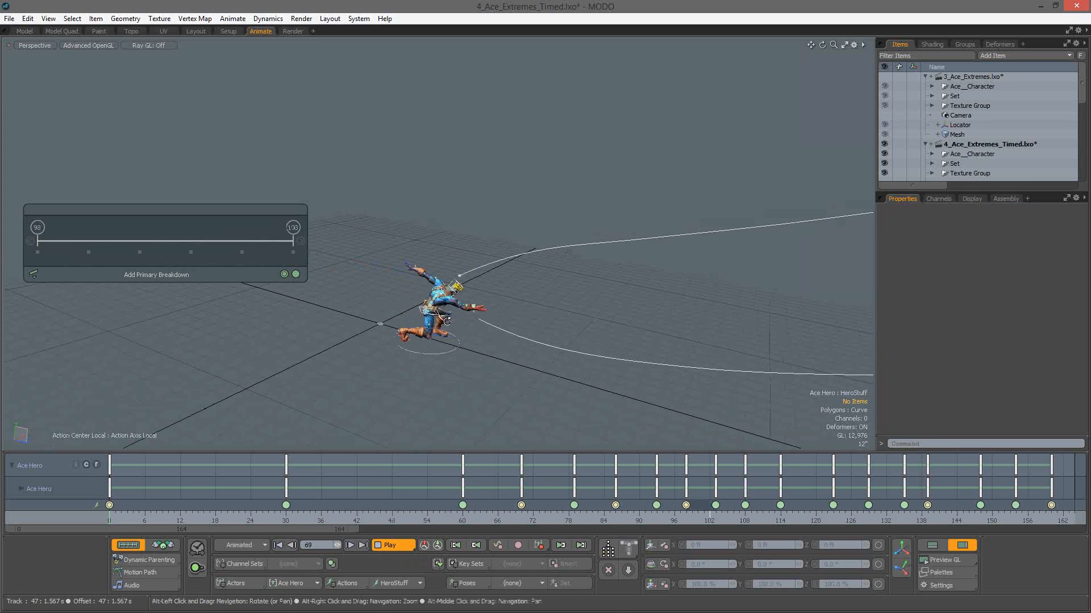
{"action": "left_click_drag", "start_coordinate": [447, 321], "coordinate": [445, 360], "text": "alt"}
{"action": "scroll", "coordinate": [445, 360], "scroll_direction": "up", "scroll_amount": 3}
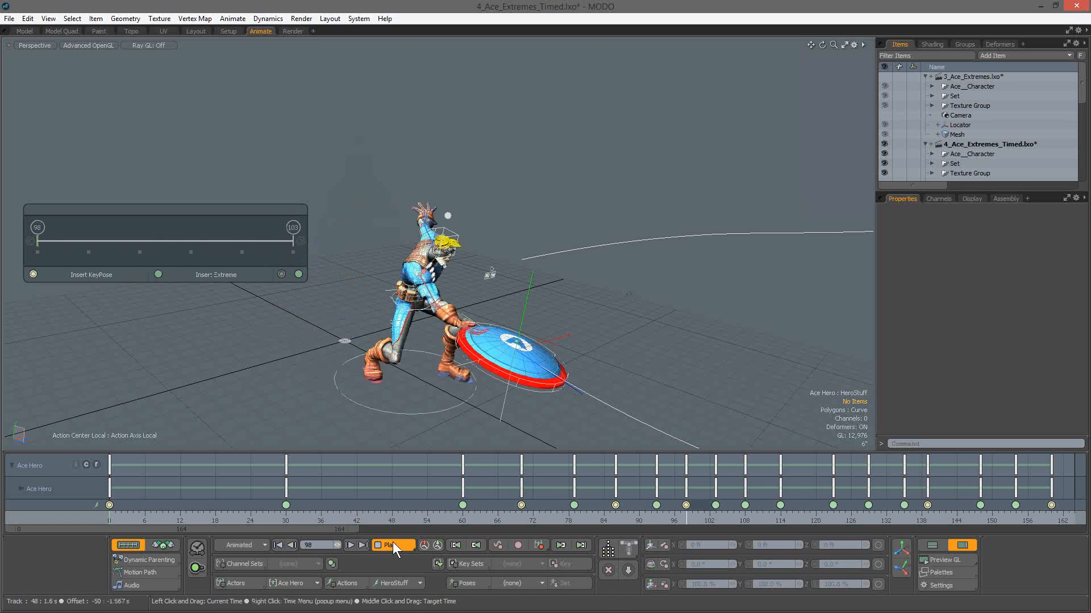
{"action": "left_click", "coordinate": [416, 520]}
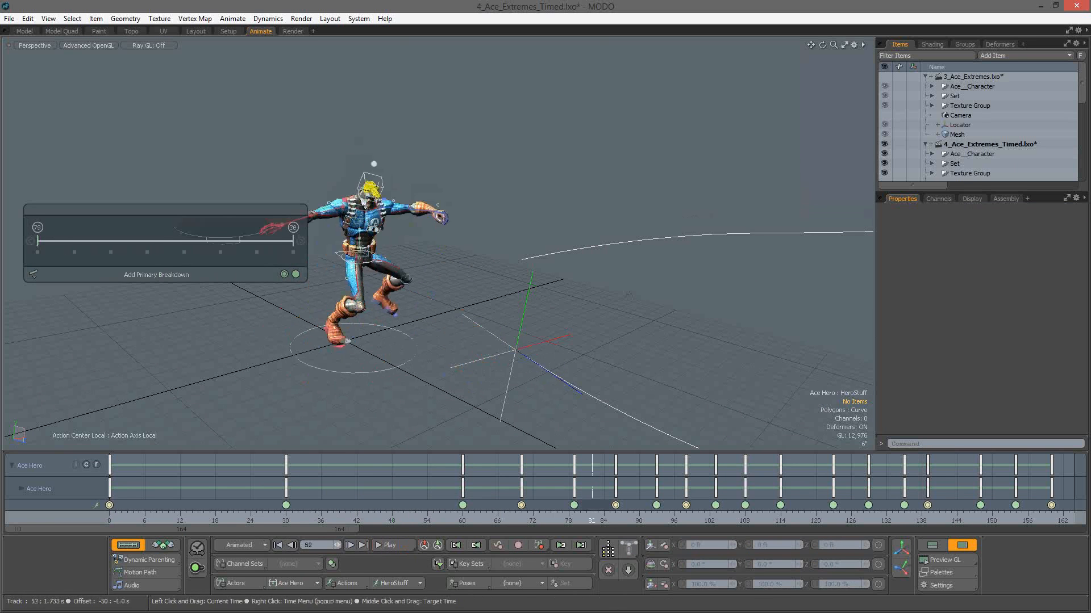
{"action": "key", "text": "Home"}
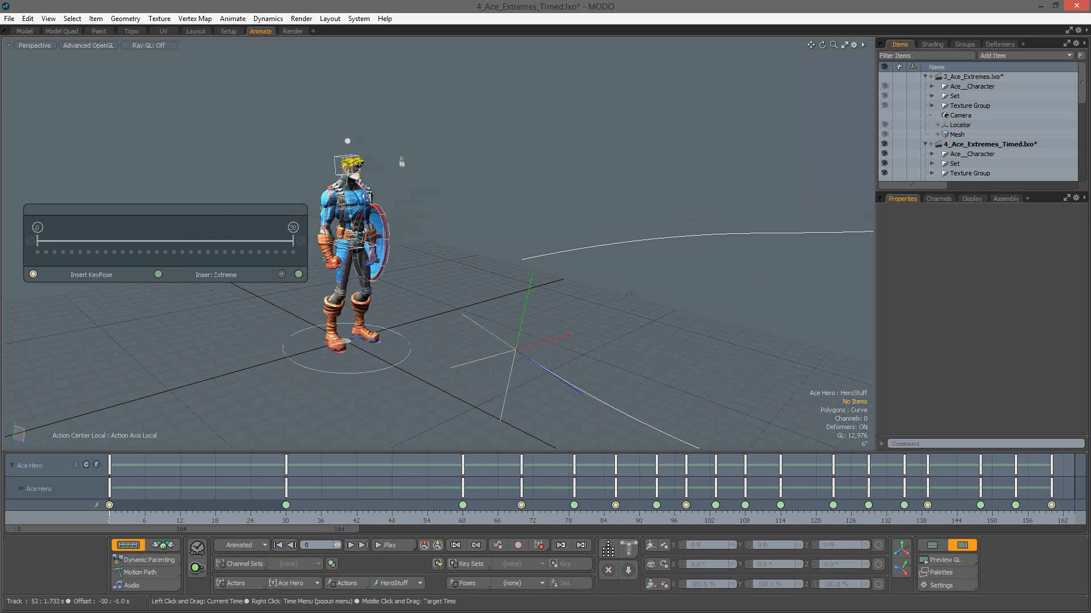
{"action": "left_click_drag", "start_coordinate": [324, 372], "coordinate": [272, 372], "text": "ctrl+alt"}
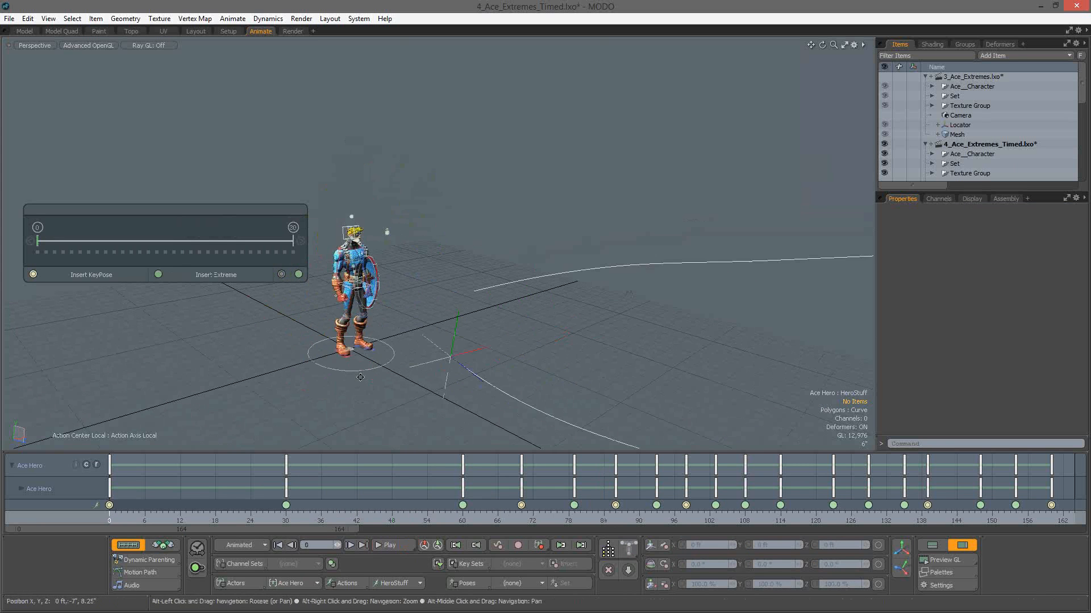
{"action": "left_click_drag", "start_coordinate": [445, 370], "coordinate": [537, 364], "text": "alt"}
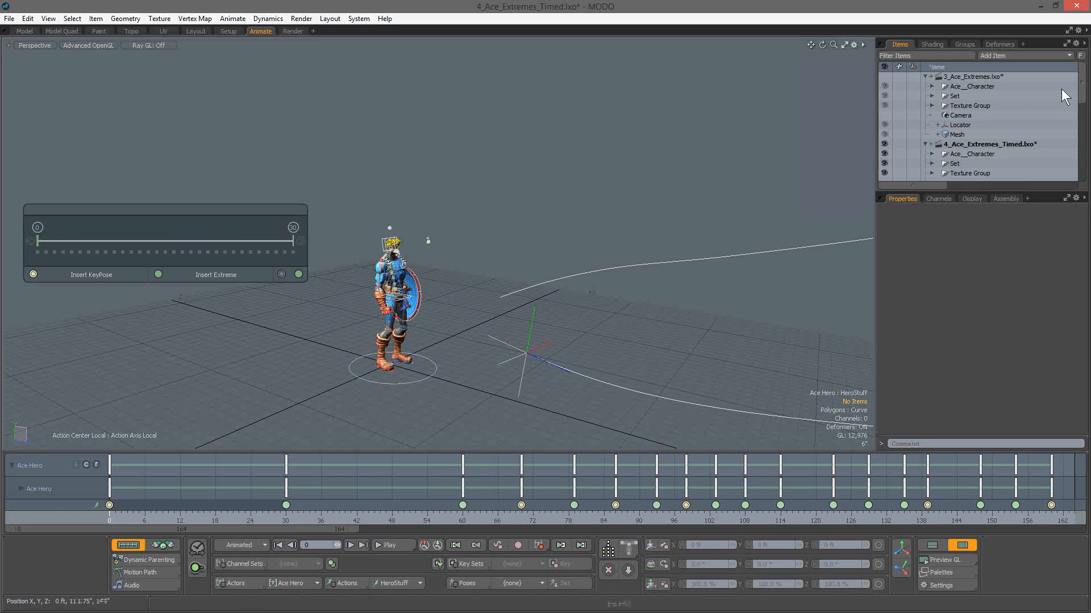
Select the meshes from Body through Belt in the bind and rigid mesh folders of the 3_Ace_Extremes.lxo character
{"action": "left_click", "coordinate": [932, 87]}
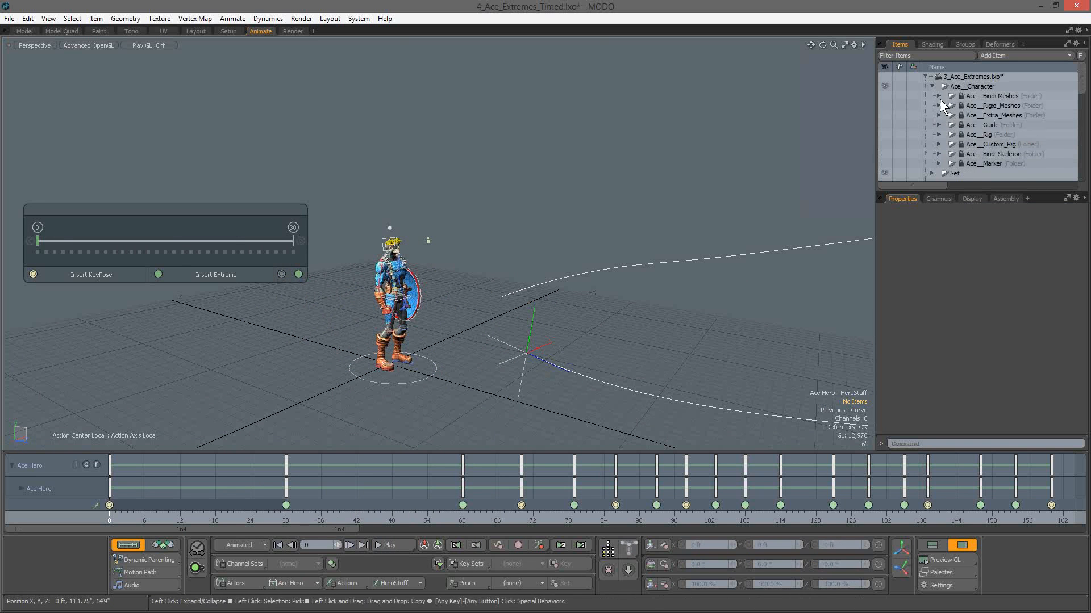
{"action": "left_click", "coordinate": [939, 97]}
{"action": "left_click", "coordinate": [938, 116]}
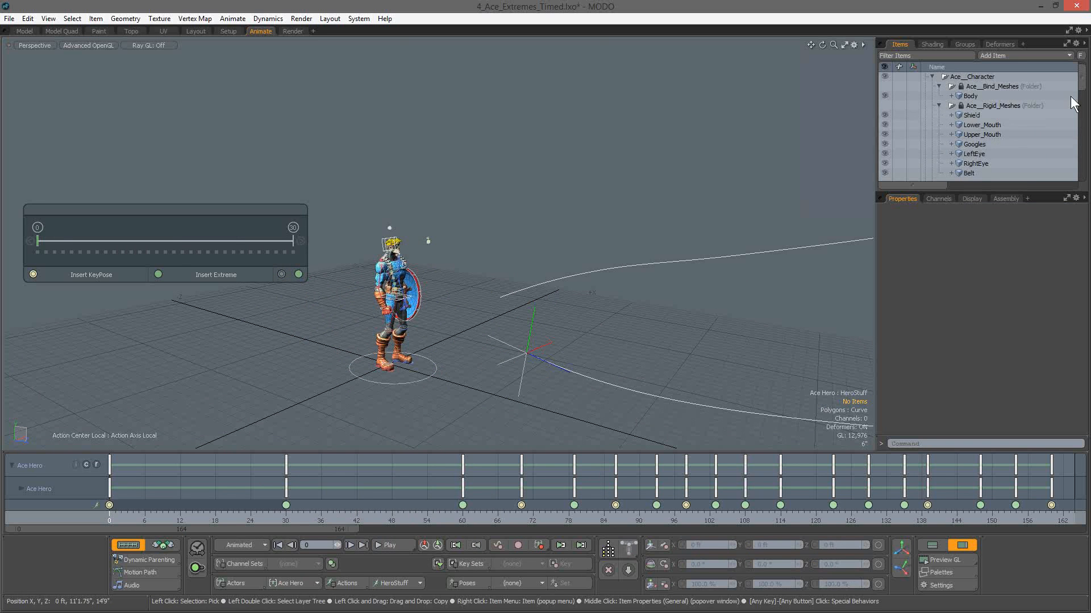
{"action": "left_click_drag", "start_coordinate": [1084, 95], "coordinate": [1084, 99]}
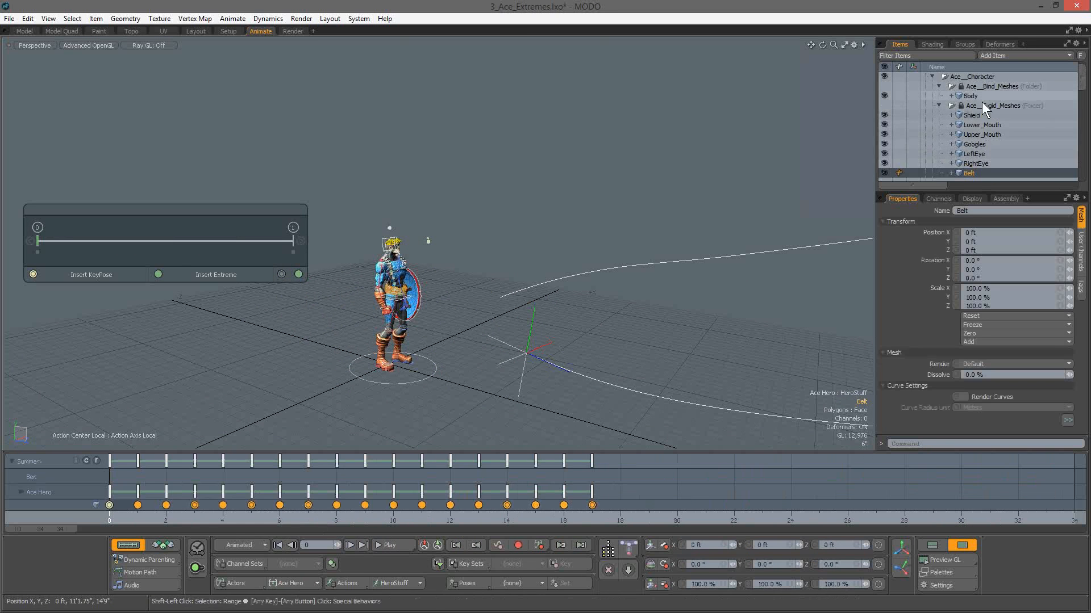
{"action": "left_click", "coordinate": [982, 101]}
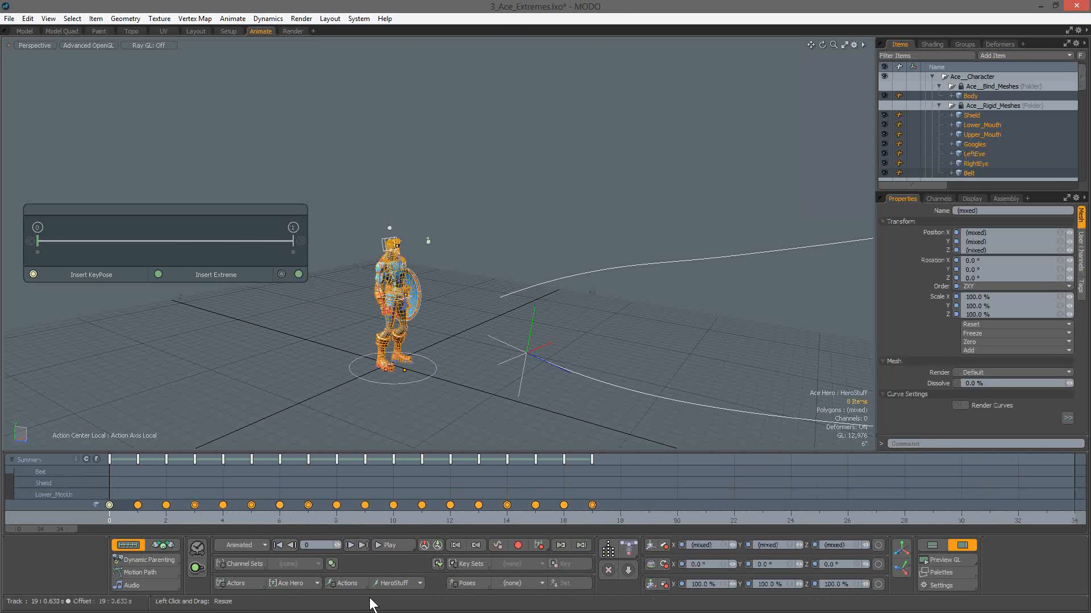
Assign onion skinning to the selected character meshes through the Ace Hero actor's options
{"action": "left_click", "coordinate": [295, 586]}
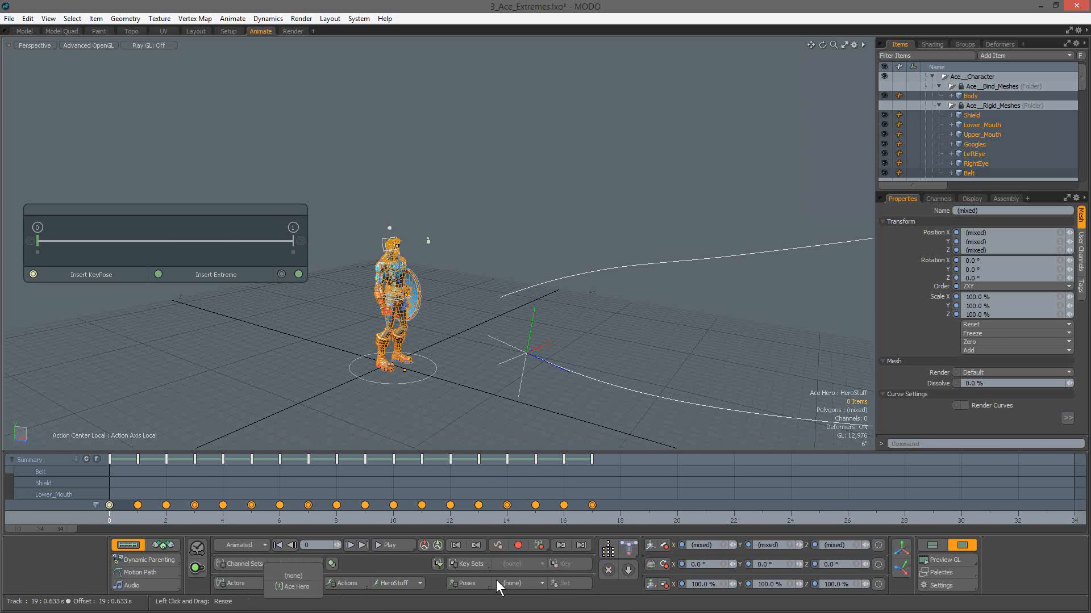
{"action": "left_click", "coordinate": [471, 581]}
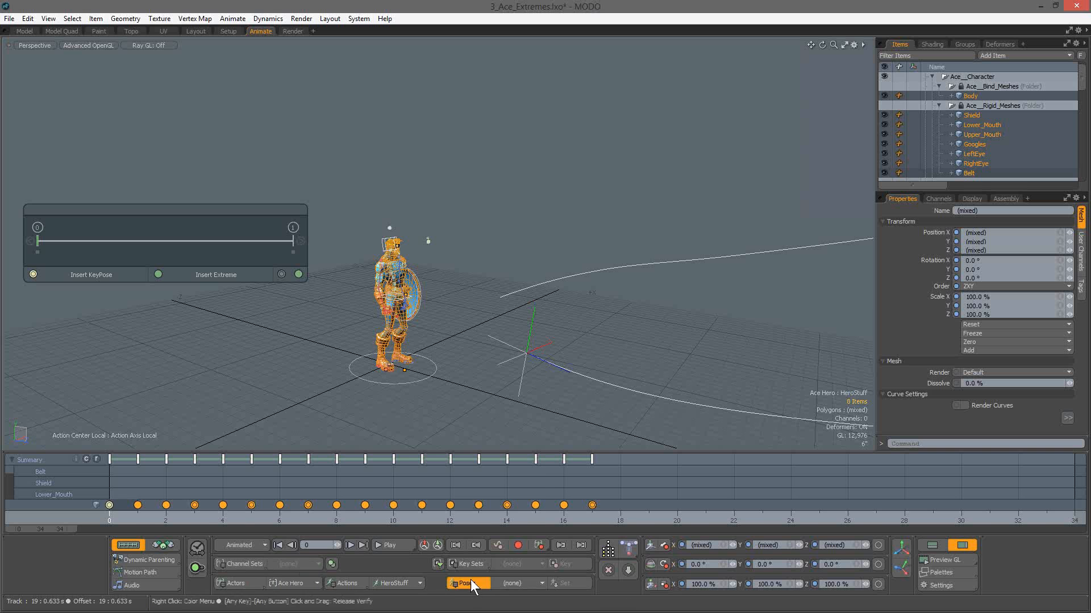
{"action": "left_click", "coordinate": [250, 585]}
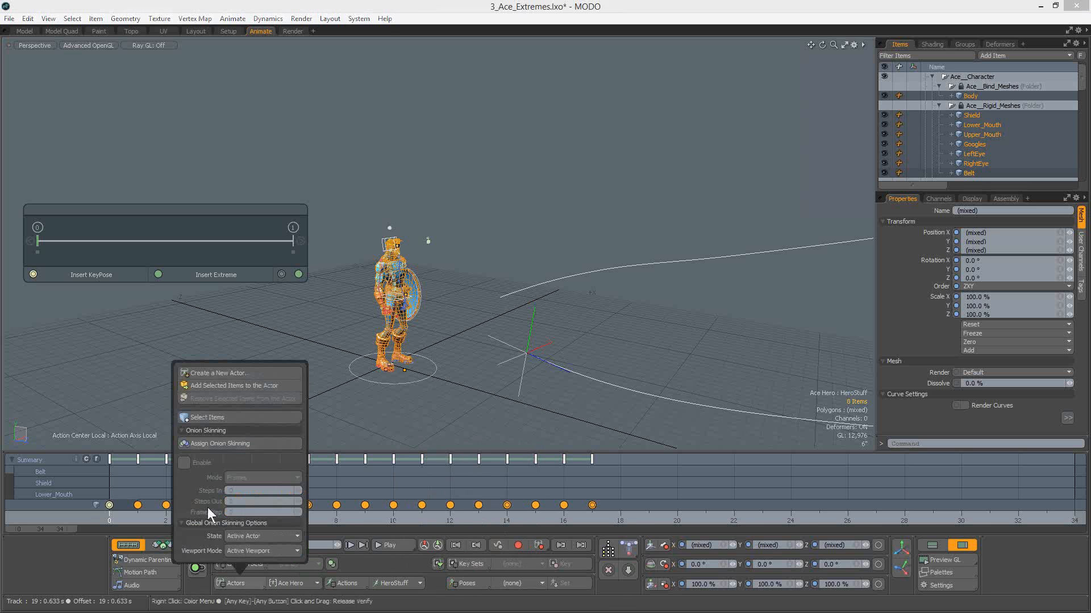
{"action": "left_click", "coordinate": [226, 444]}
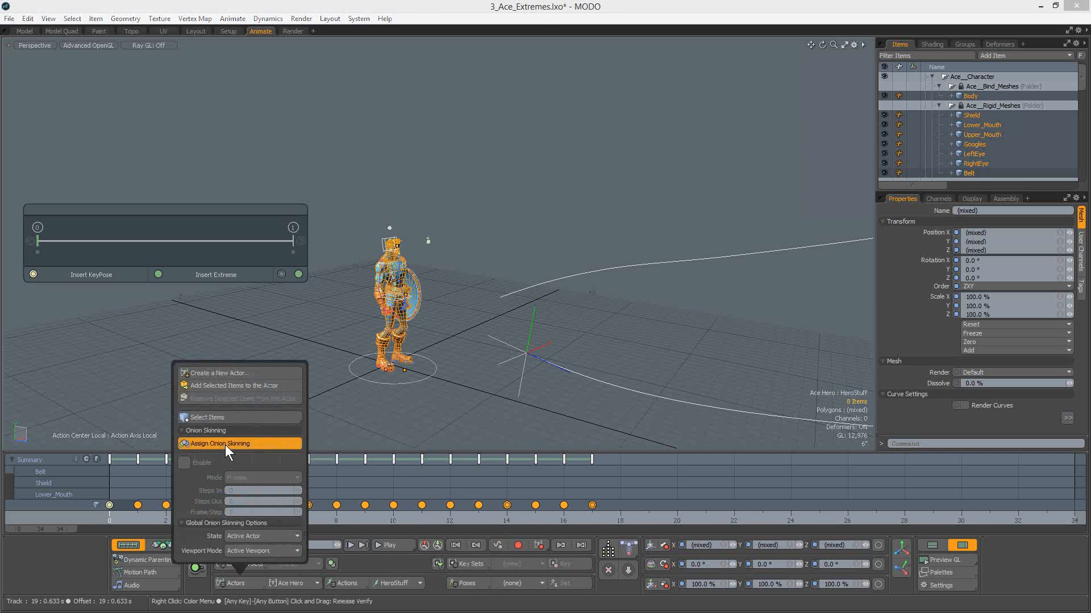
Scrub the timeline to frames 4 and 5 to inspect the hero's poses, and return to frame 0
{"action": "left_click", "coordinate": [126, 521]}
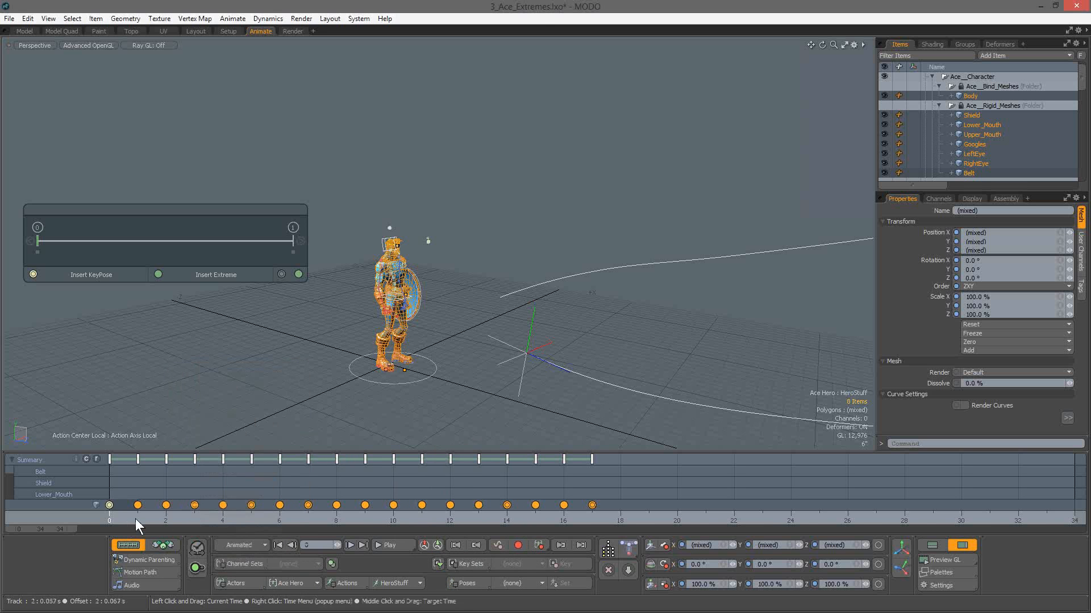
{"action": "left_click", "coordinate": [237, 520]}
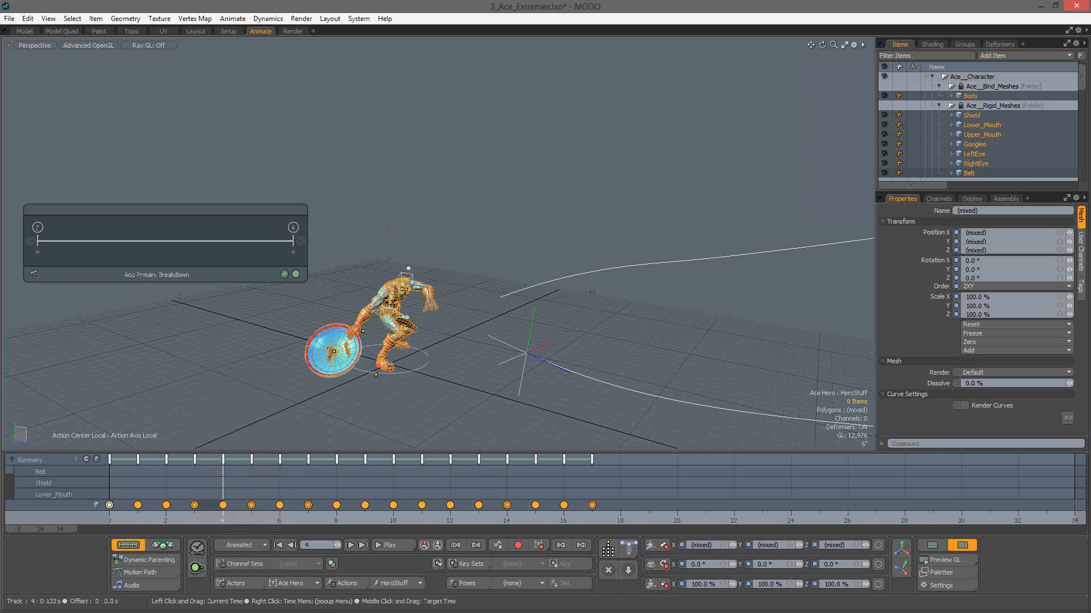
{"action": "key", "text": "Right"}
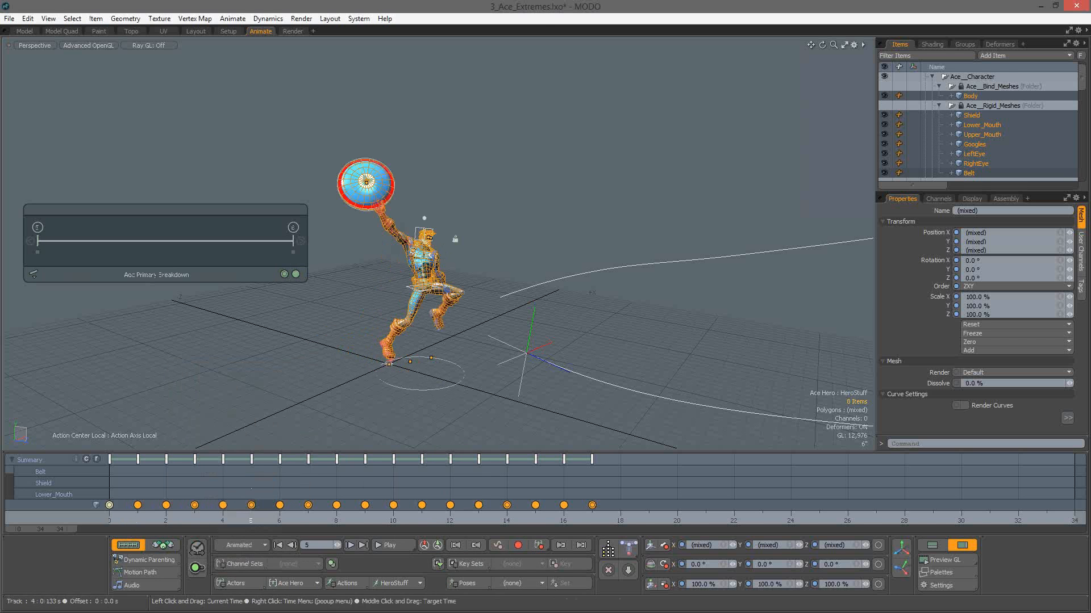
{"action": "key", "text": "Home"}
Choose Ace Hero as the active actor and enable its onion skinning in the actor options
{"action": "left_click", "coordinate": [298, 581]}
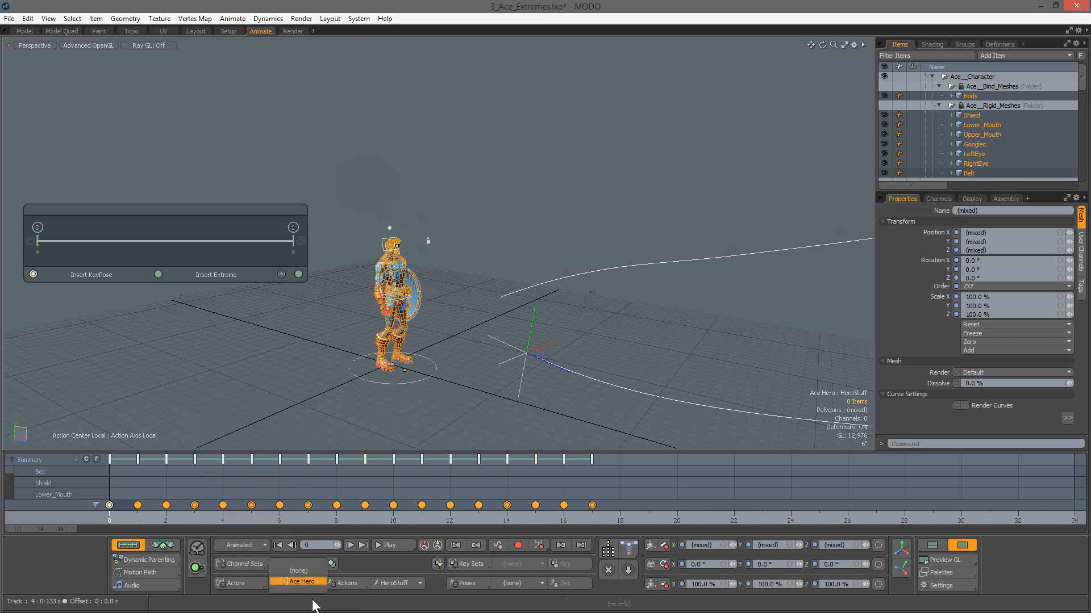
{"action": "left_click", "coordinate": [250, 581]}
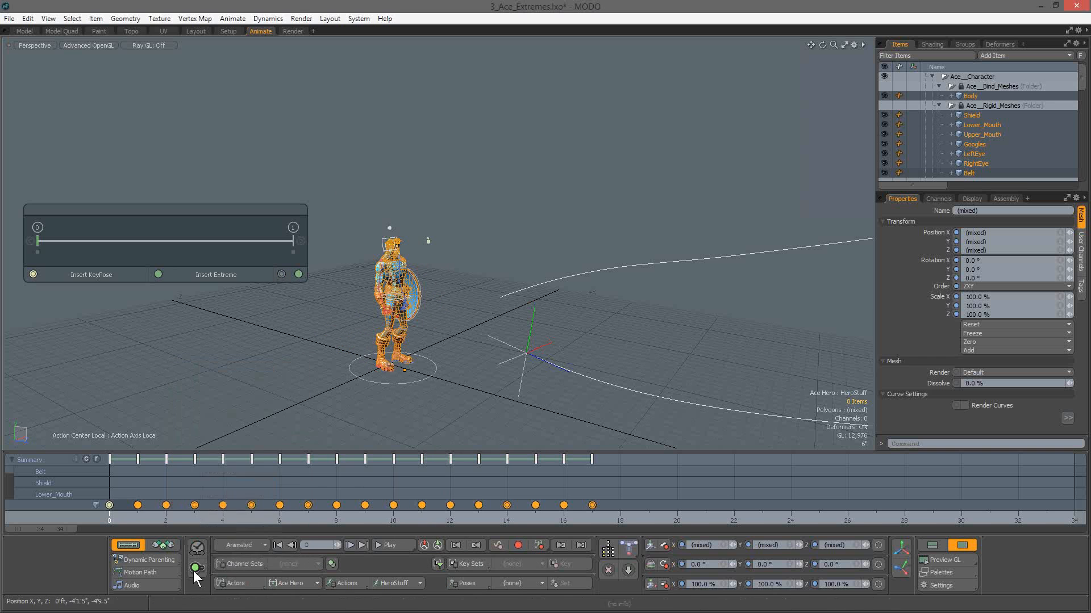
{"action": "left_click", "coordinate": [229, 582]}
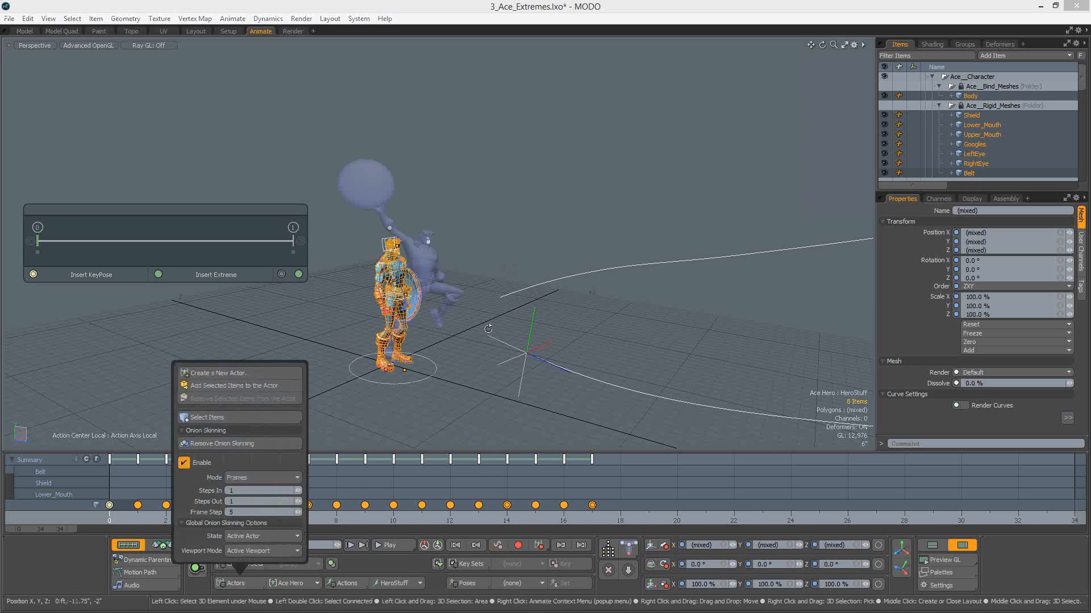
Go to frame 4 and examine the onion-skinned poses around the hero from a lower side angle
{"action": "left_click_drag", "start_coordinate": [433, 351], "coordinate": [440, 384], "text": "alt"}
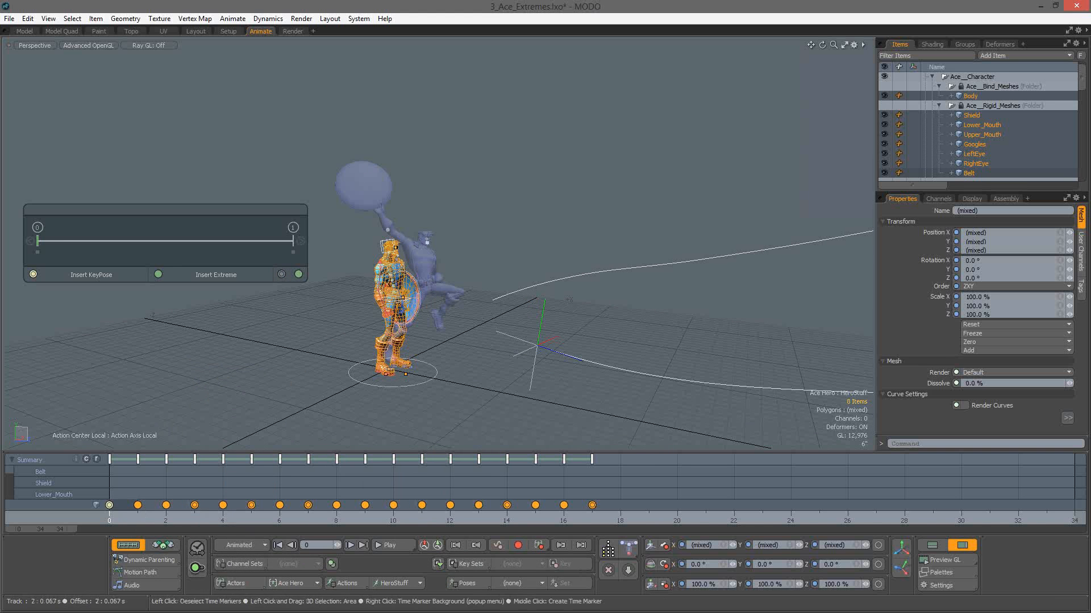
{"action": "left_click", "coordinate": [224, 513]}
{"action": "left_click_drag", "start_coordinate": [710, 301], "coordinate": [457, 347], "text": "alt"}
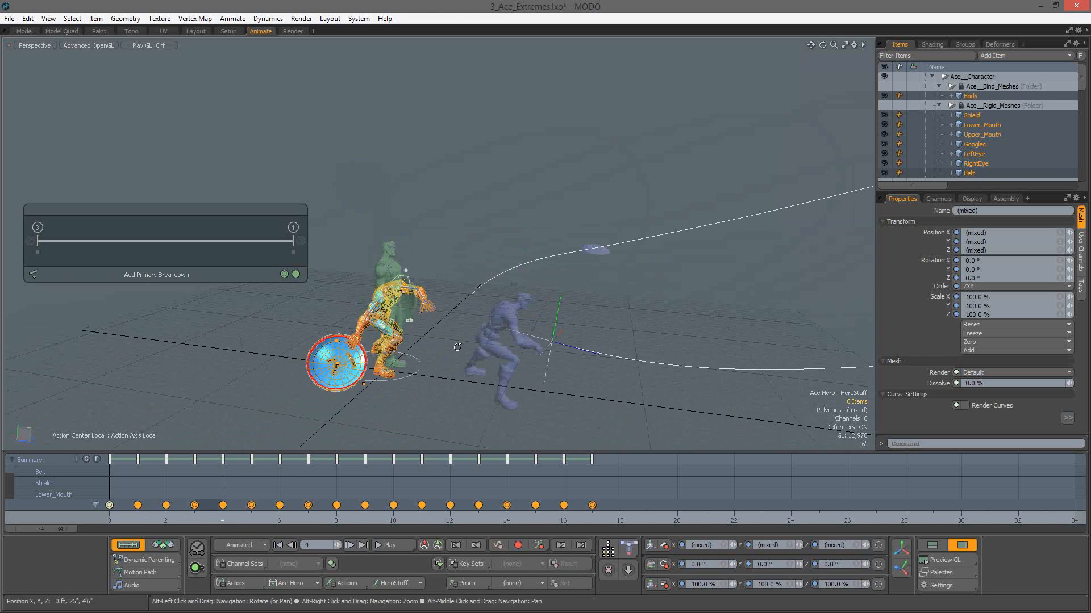
{"action": "left_click_drag", "start_coordinate": [609, 301], "coordinate": [610, 284], "text": "alt"}
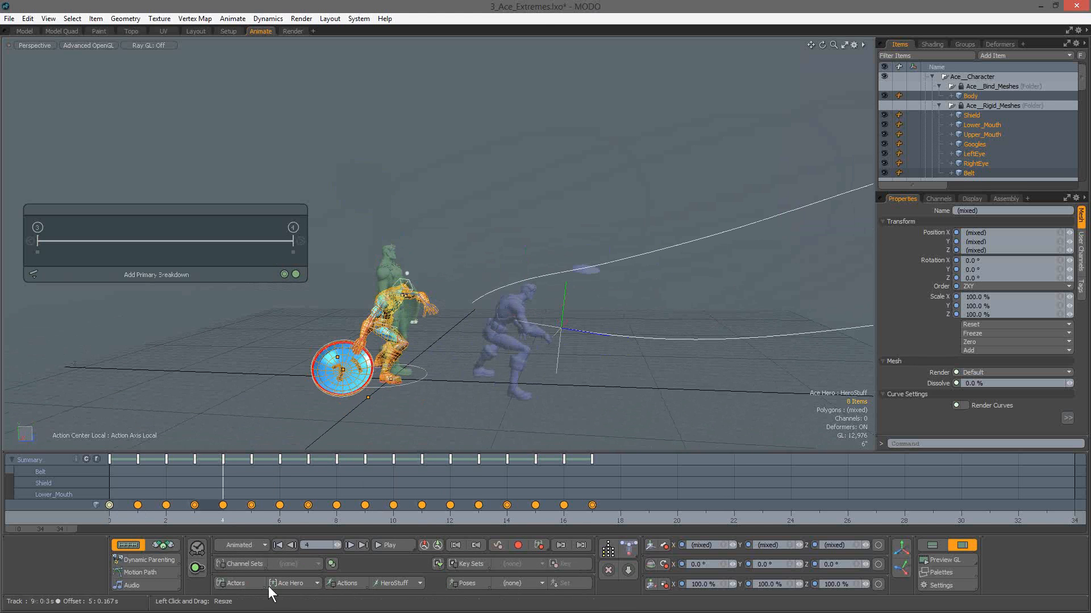
Set the Ace Hero actor's onion skinning to a frame step of 1 with 5 steps in and 5 steps out
{"action": "left_click", "coordinate": [244, 585]}
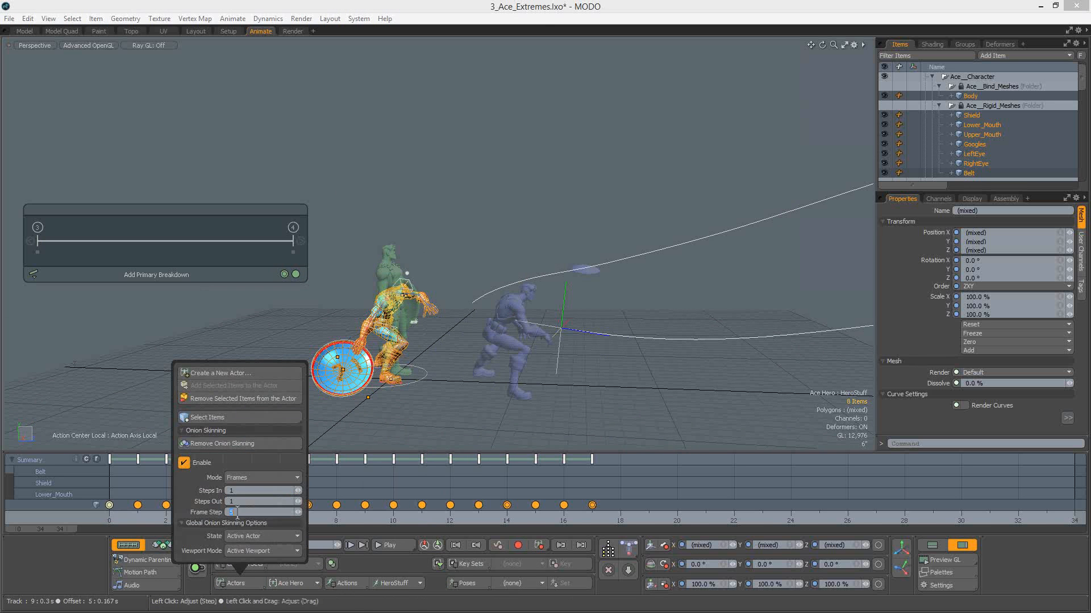
{"action": "key", "text": "Return"}
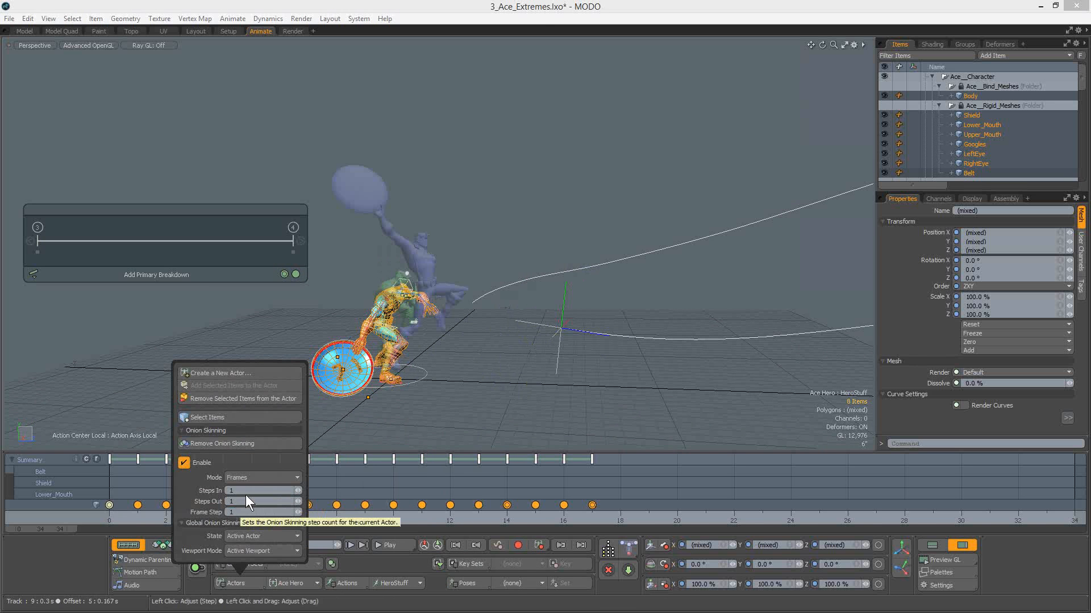
{"action": "left_click", "coordinate": [244, 491]}
{"action": "type", "text": "5"}
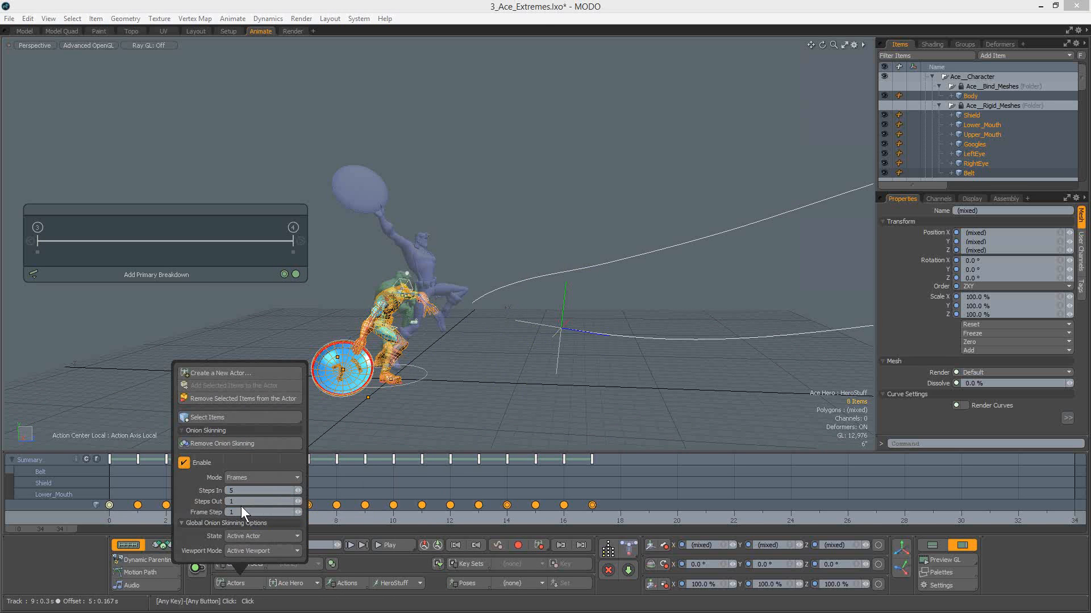
{"action": "left_click", "coordinate": [241, 502]}
{"action": "type", "text": "5"}
{"action": "key", "text": "Return"}
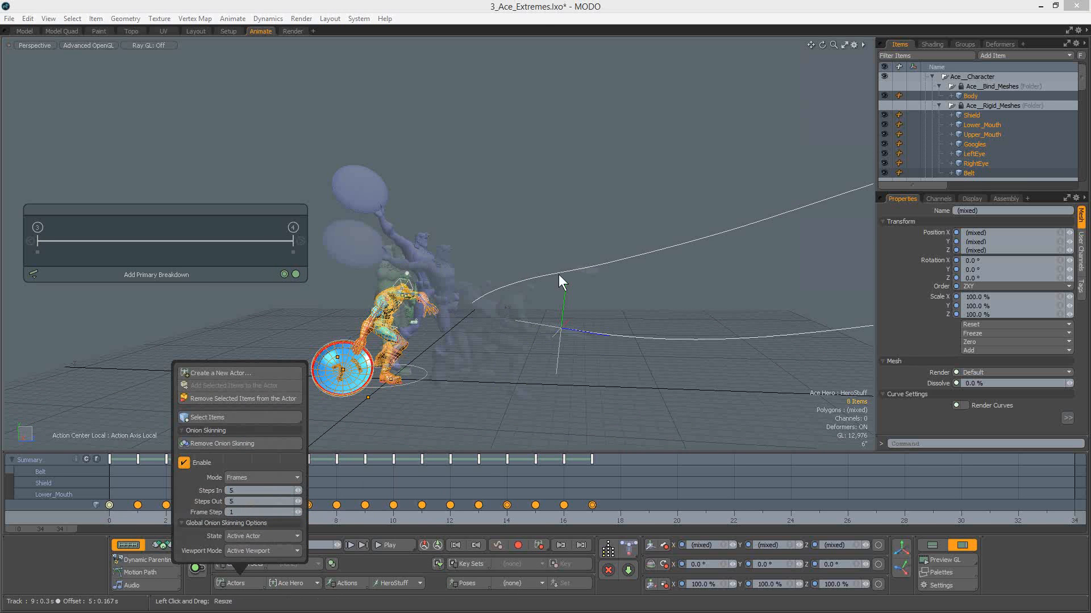
Examine the onion-skinned poses around the hero from several angles and advance to frame 5
{"action": "left_click_drag", "start_coordinate": [616, 324], "coordinate": [398, 318], "text": "alt"}
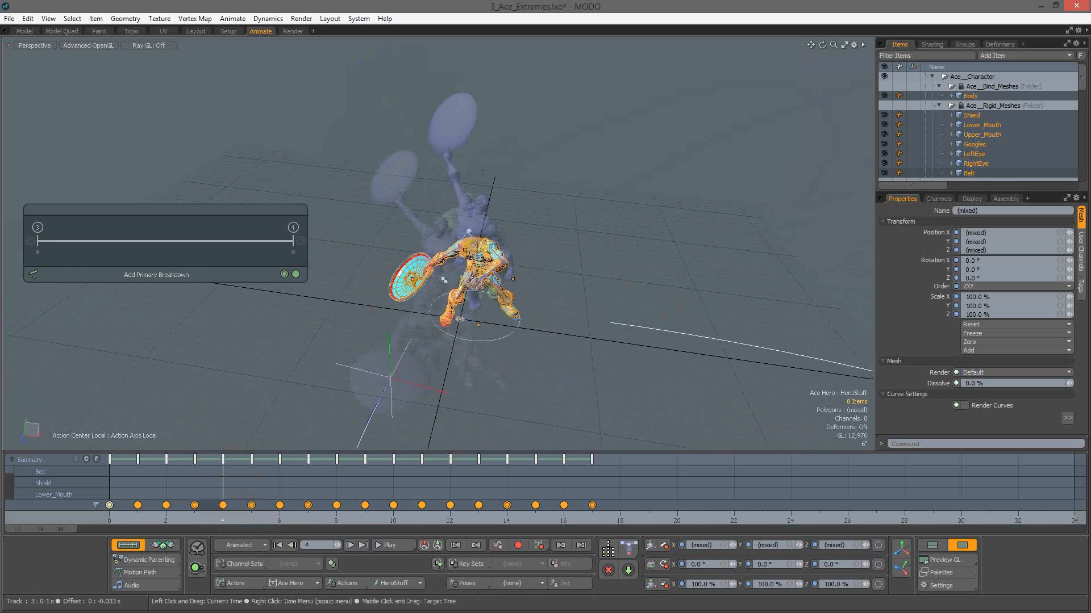
{"action": "left_click_drag", "start_coordinate": [195, 514], "coordinate": [252, 514]}
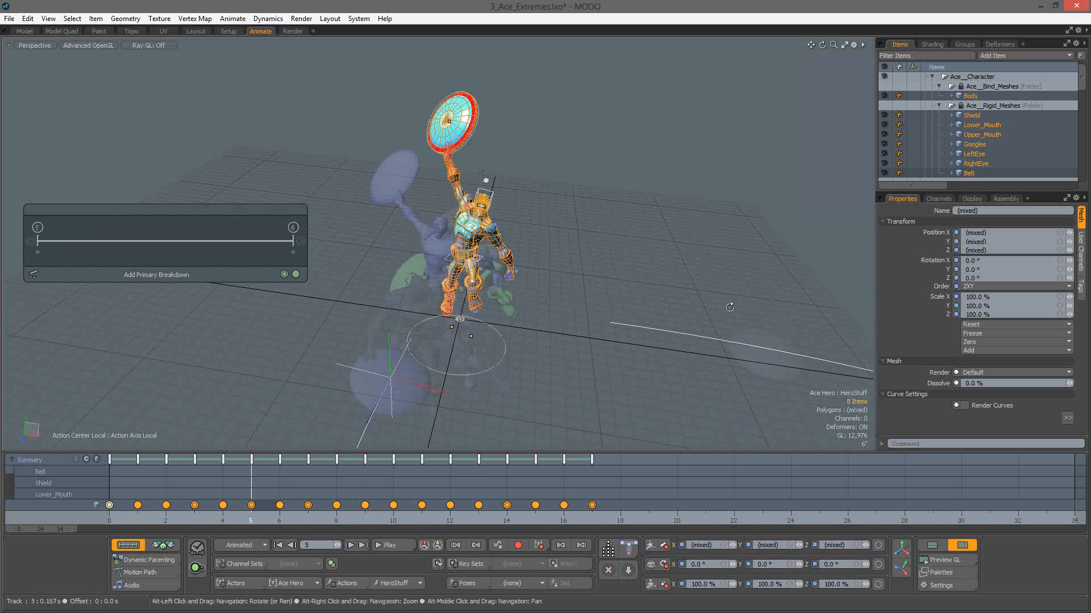
{"action": "left_click_drag", "start_coordinate": [730, 307], "coordinate": [724, 213], "text": "alt"}
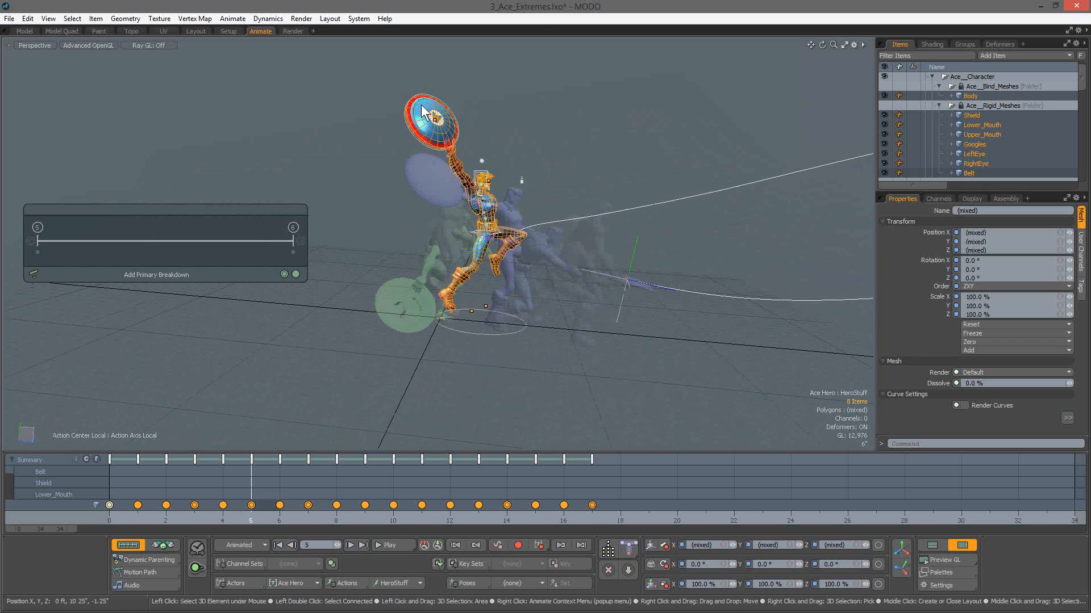
{"action": "left_click_drag", "start_coordinate": [538, 257], "coordinate": [14, 29], "text": "alt"}
Close the current scene and open 5_Ace_Breakdowns.lxo from the Content folder
{"action": "left_click", "coordinate": [10, 18]}
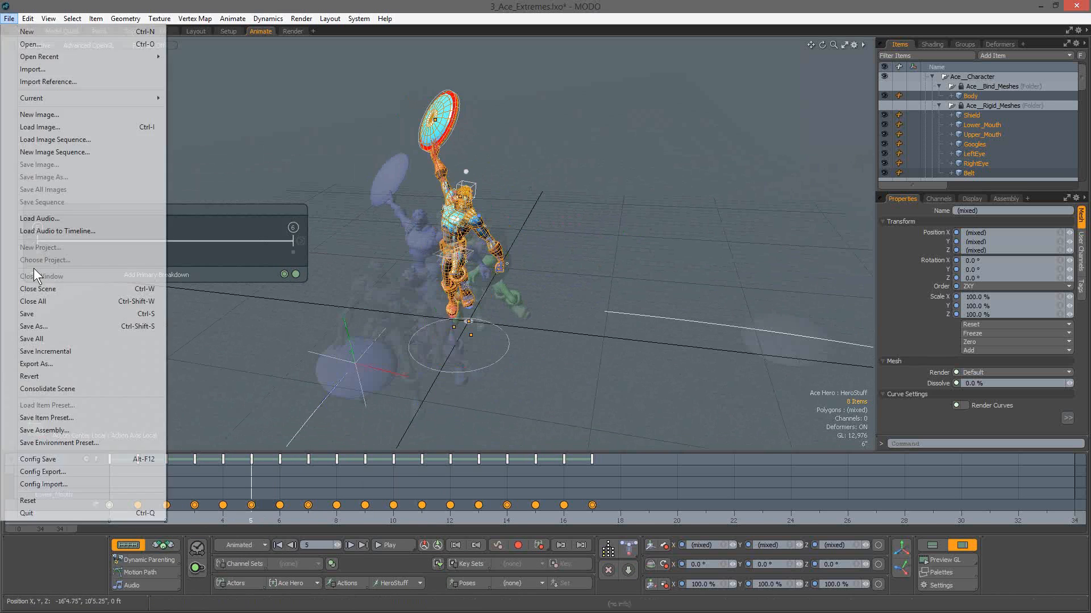
{"action": "left_click", "coordinate": [38, 288]}
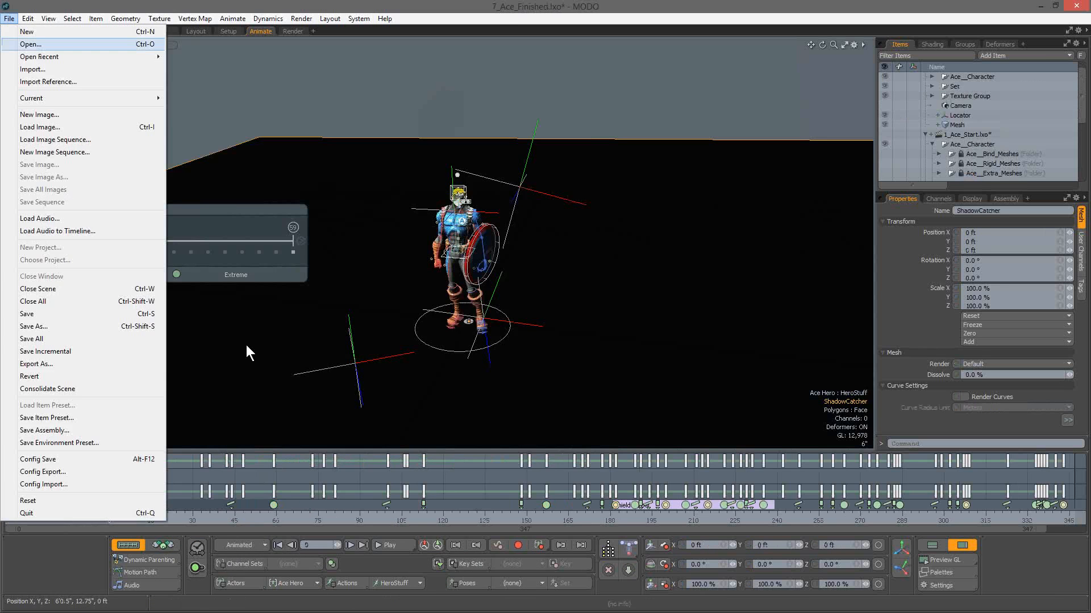
{"action": "key", "text": "Return"}
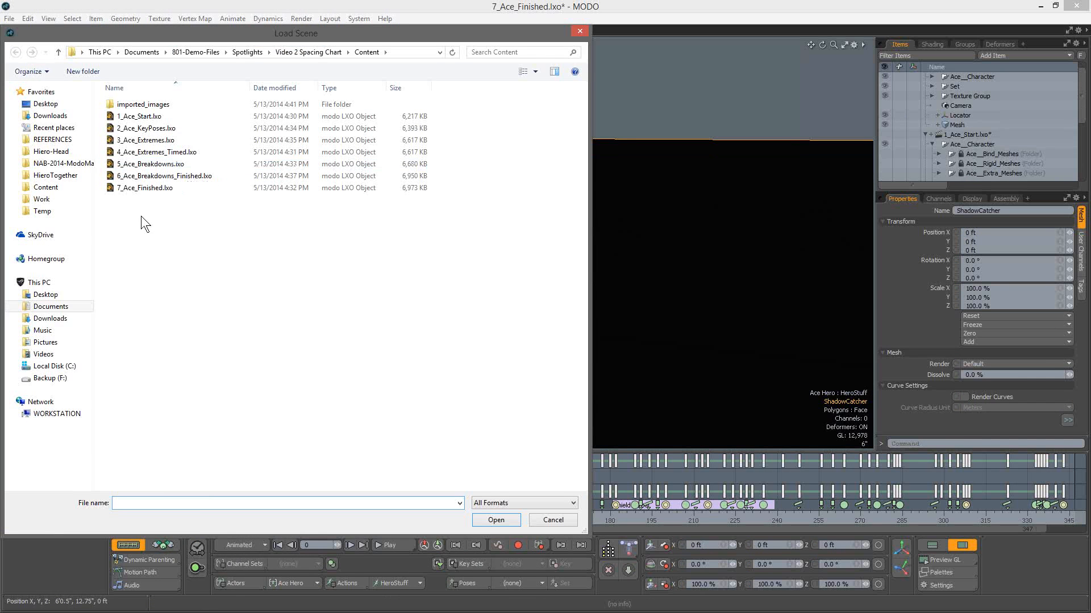
{"action": "double_click", "coordinate": [160, 166]}
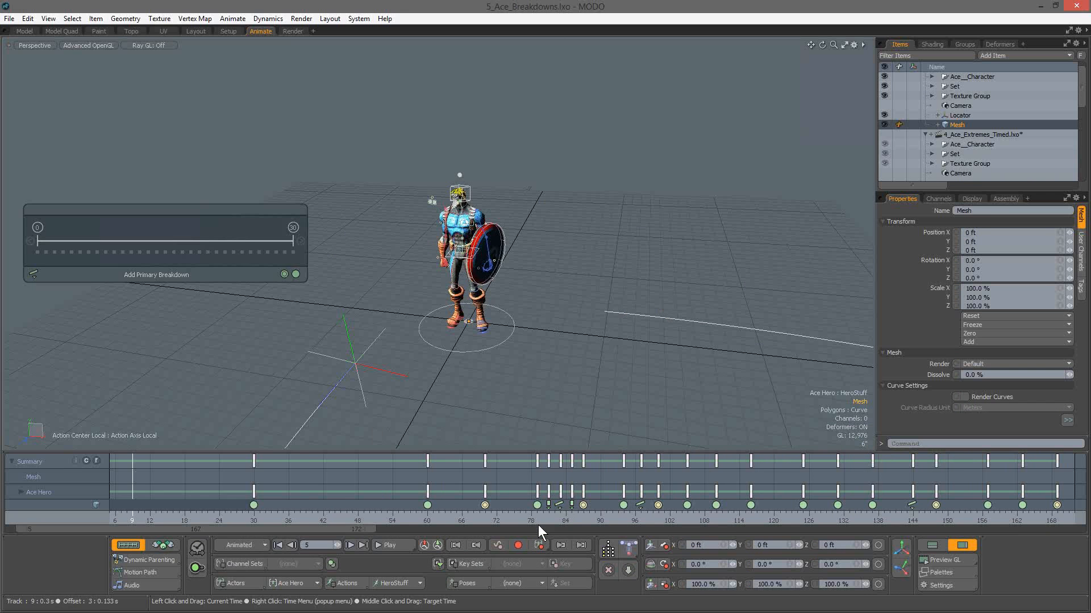
Go to frame 79 and collapse the other open scenes in the item list, keeping 5_Ace_Breakdowns.lxo expanded
{"action": "left_click", "coordinate": [537, 521]}
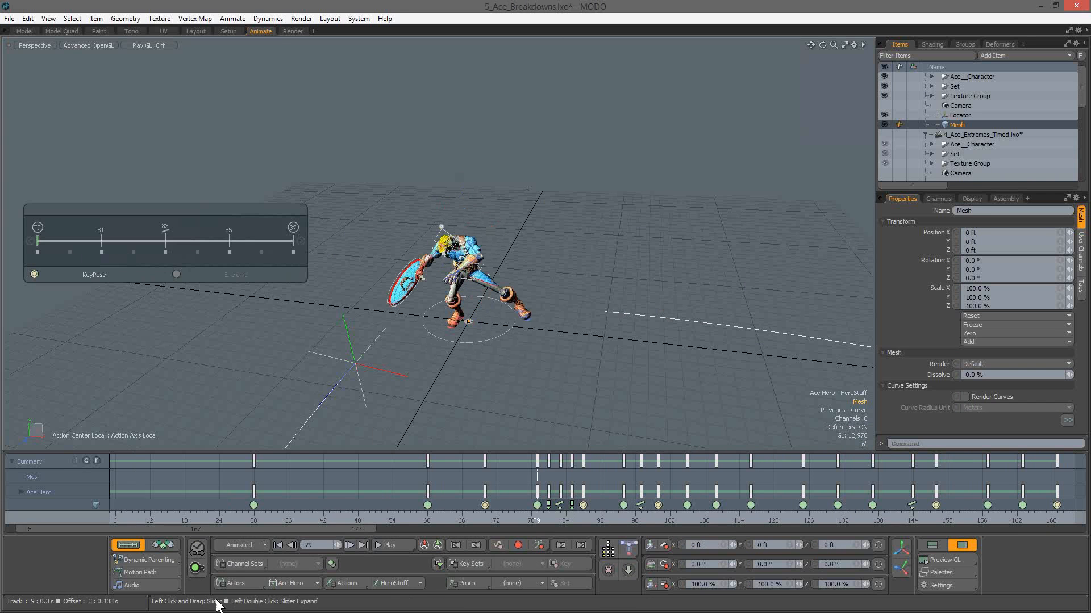
{"action": "left_click", "coordinate": [249, 583]}
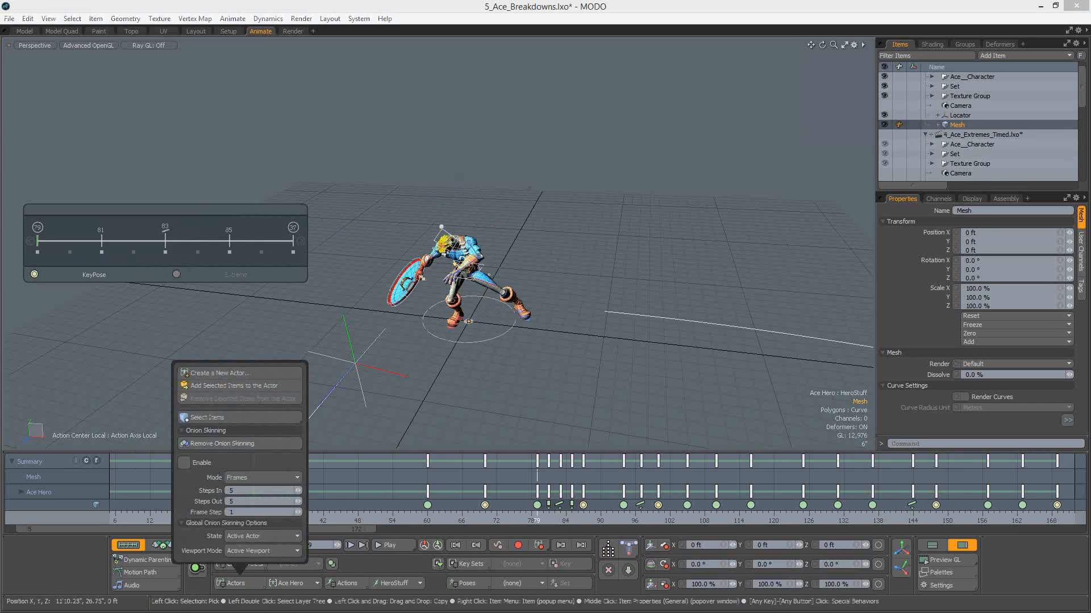
{"action": "left_click", "coordinate": [1020, 70]}
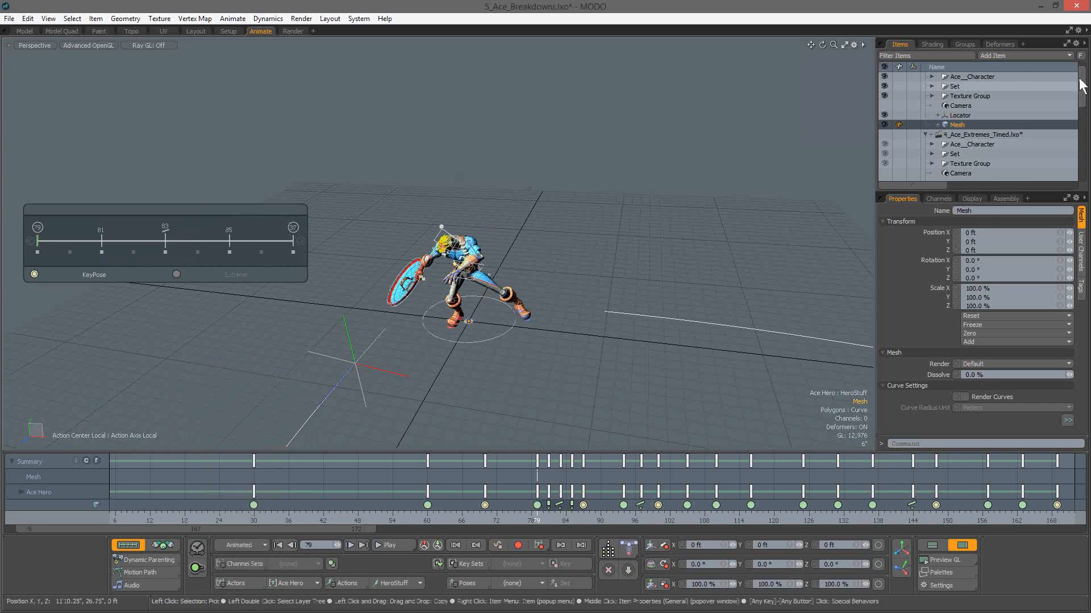
{"action": "scroll", "coordinate": [922, 74], "scroll_direction": "up", "scroll_amount": 1}
{"action": "left_click", "coordinate": [925, 76]}
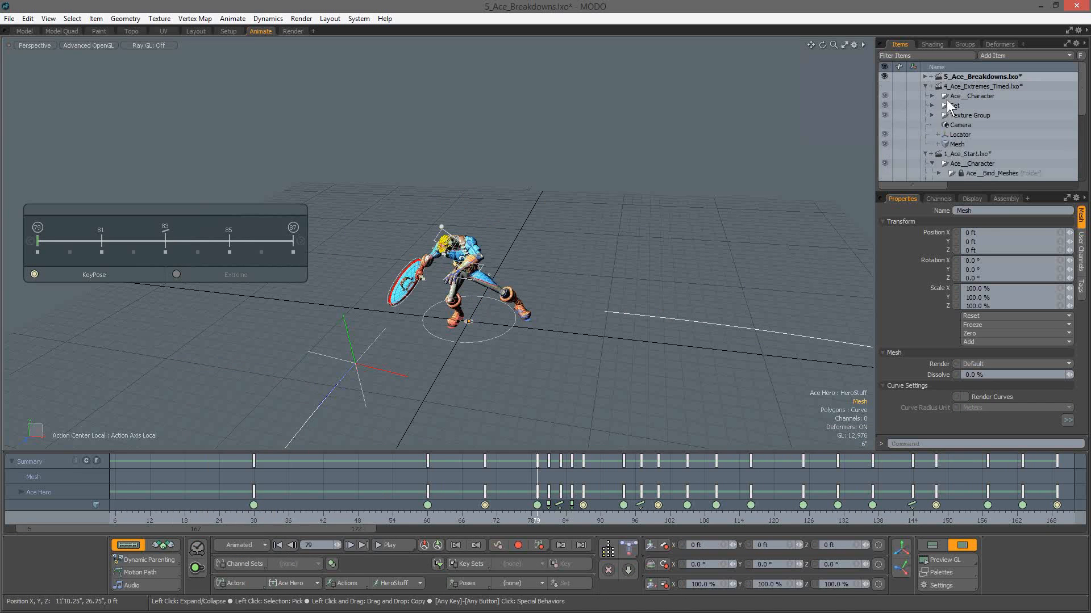
{"action": "left_click", "coordinate": [925, 86]}
{"action": "left_click", "coordinate": [924, 95]}
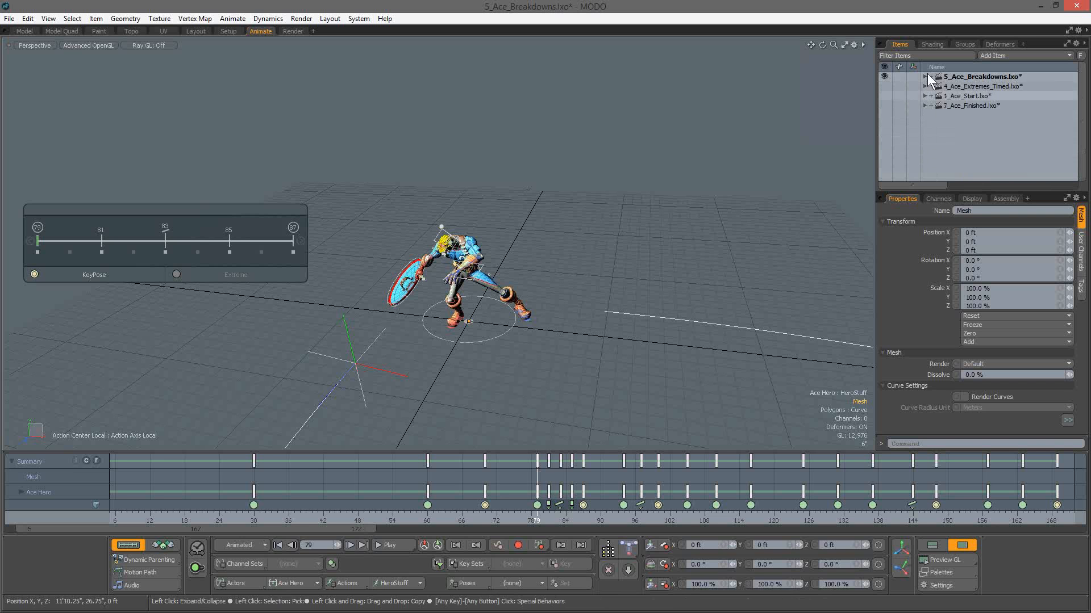
{"action": "left_click", "coordinate": [925, 76]}
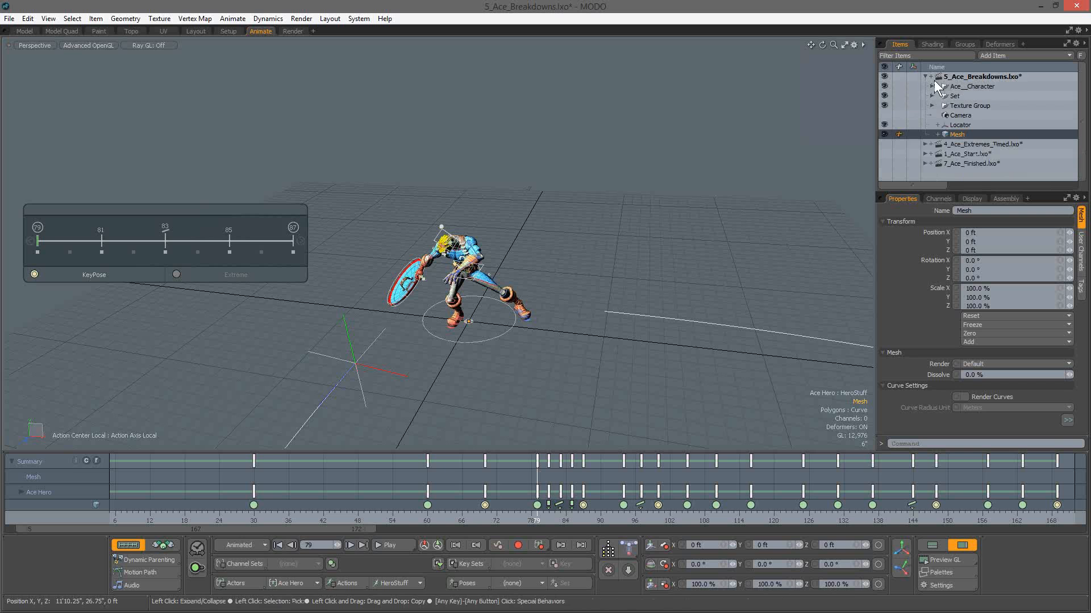
Expand the bind and rigid mesh folders of Ace_Character and select the meshes from Body through Belt
{"action": "left_click", "coordinate": [933, 86]}
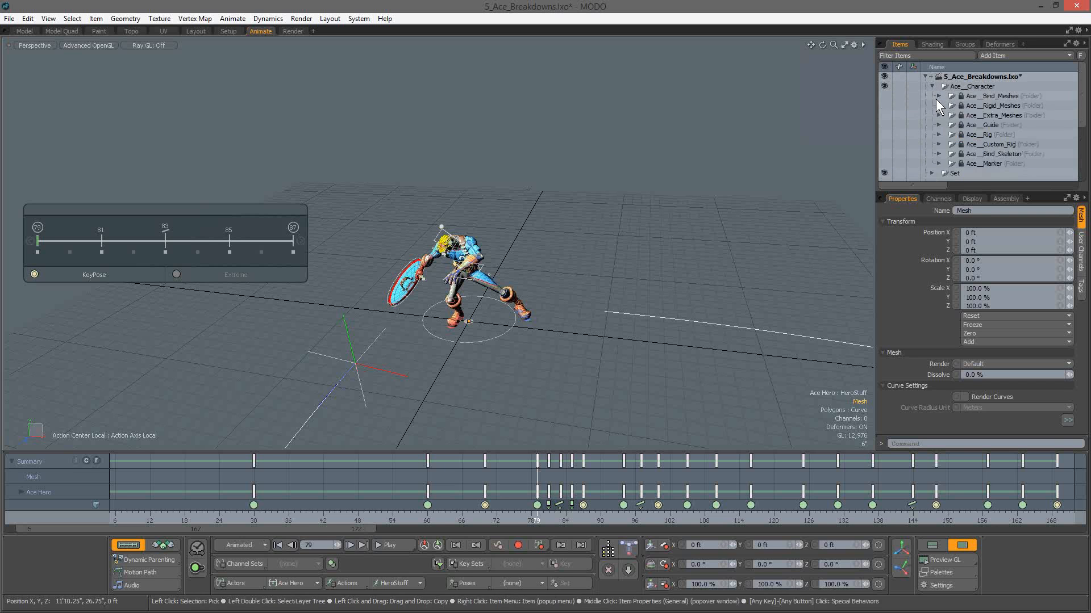
{"action": "left_click", "coordinate": [938, 96]}
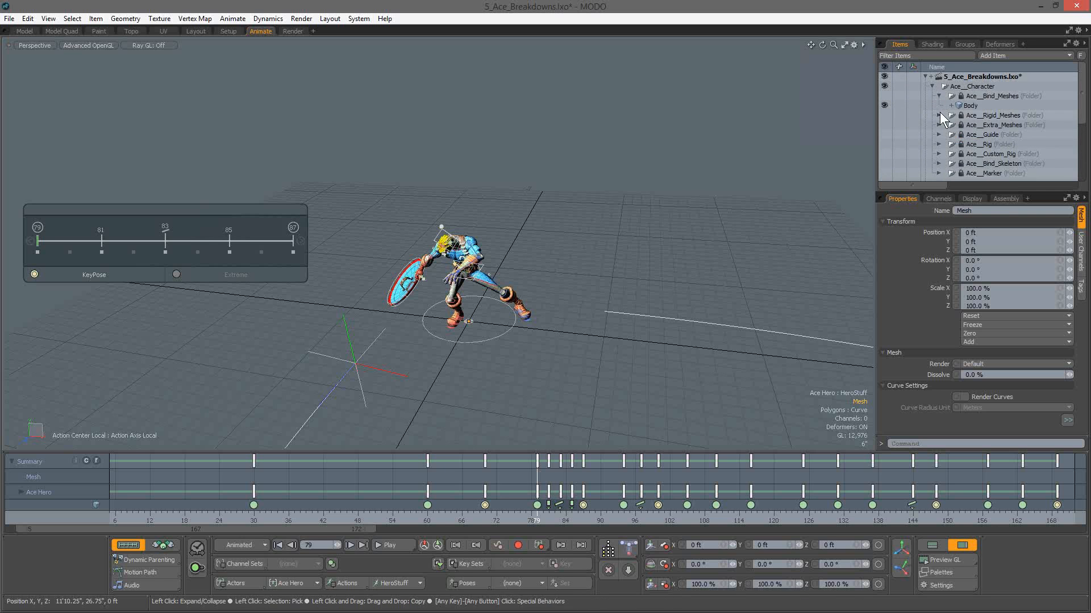
{"action": "left_click", "coordinate": [938, 116]}
{"action": "scroll", "coordinate": [983, 151], "scroll_direction": "down", "scroll_amount": 1}
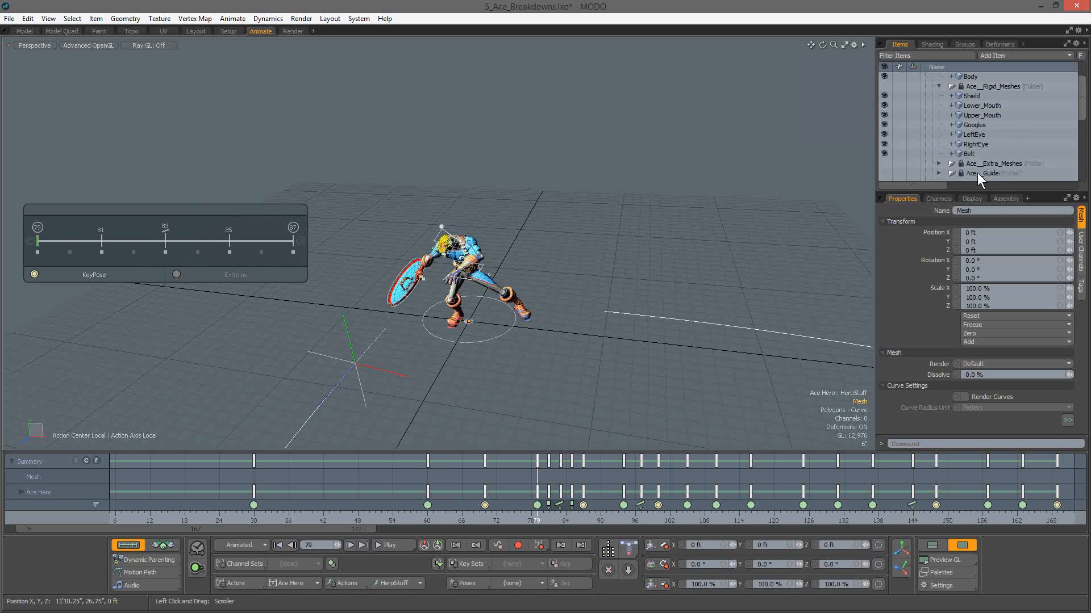
{"action": "left_click", "coordinate": [968, 154]}
{"action": "scroll", "coordinate": [977, 114], "scroll_direction": "up", "scroll_amount": 1}
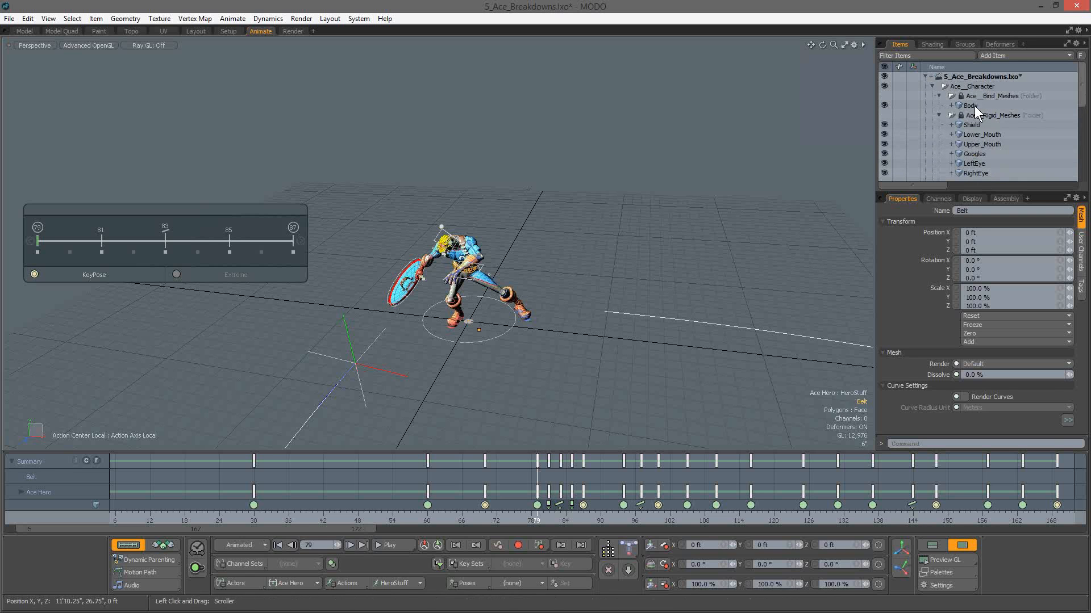
{"action": "left_click", "coordinate": [973, 106], "text": "shift"}
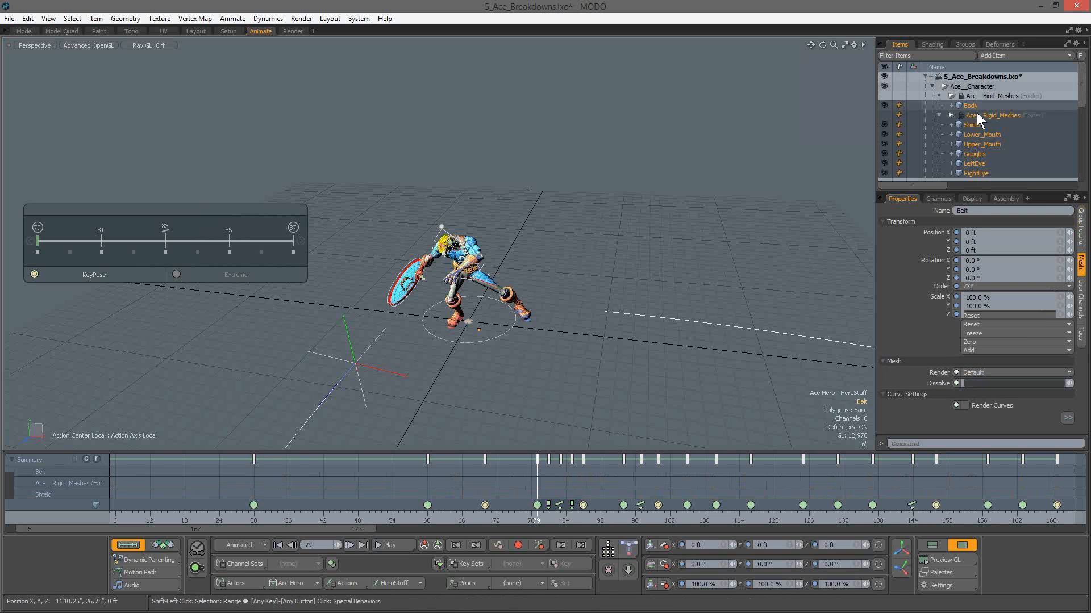
Remove the Ace Hero actor's existing onion skinning and assign it anew to the selected character meshes
{"action": "left_click", "coordinate": [244, 578]}
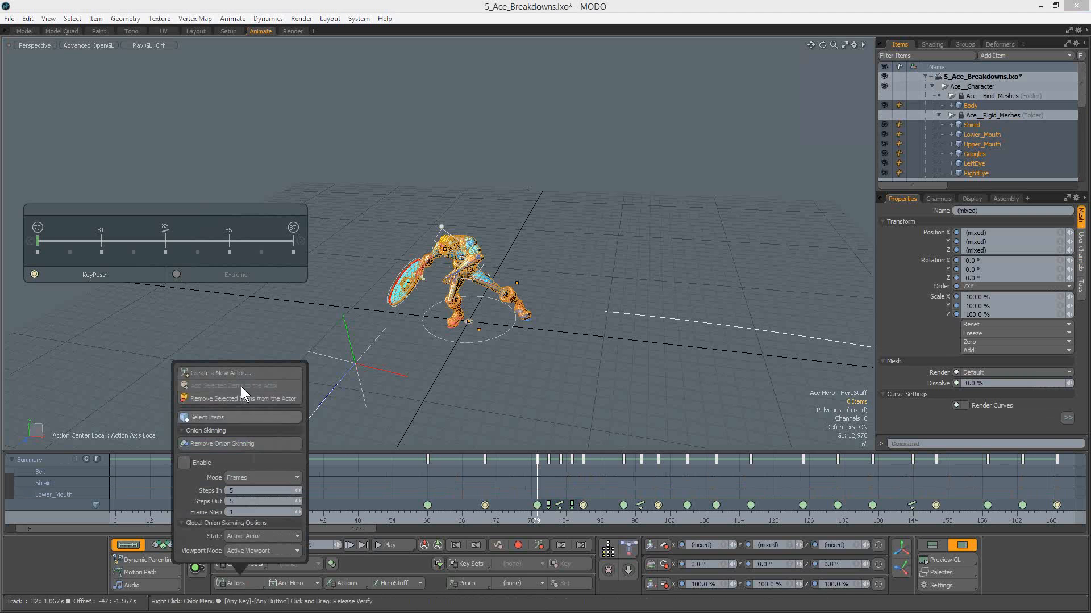
{"action": "left_click", "coordinate": [226, 443]}
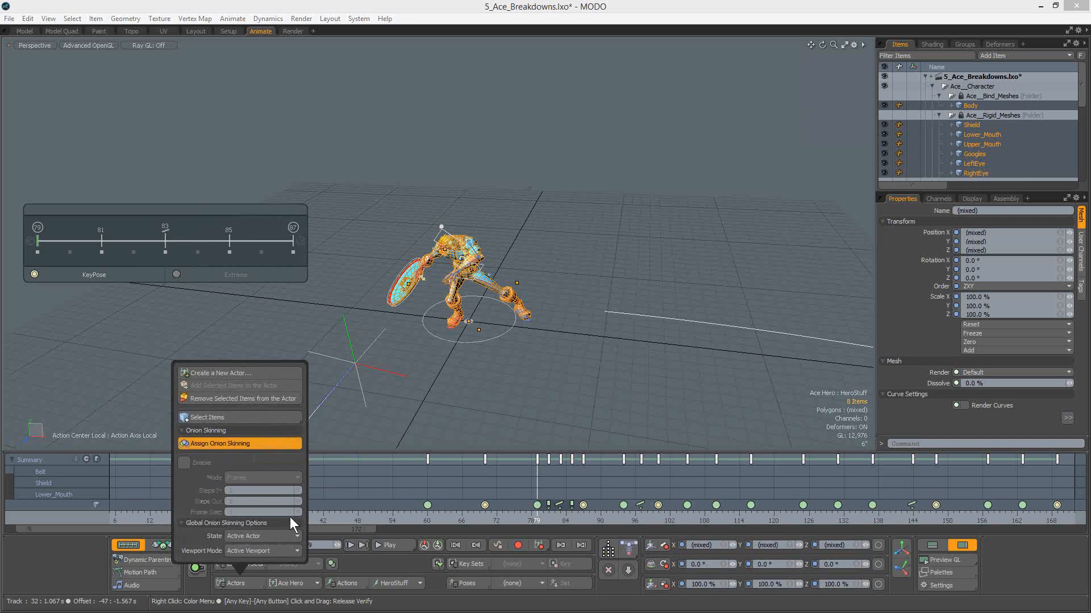
Scrub from frame 79 to frame 94 and examine the hero's onion-skinned poses from several angles
{"action": "left_click_drag", "start_coordinate": [486, 364], "coordinate": [585, 338], "text": "alt"}
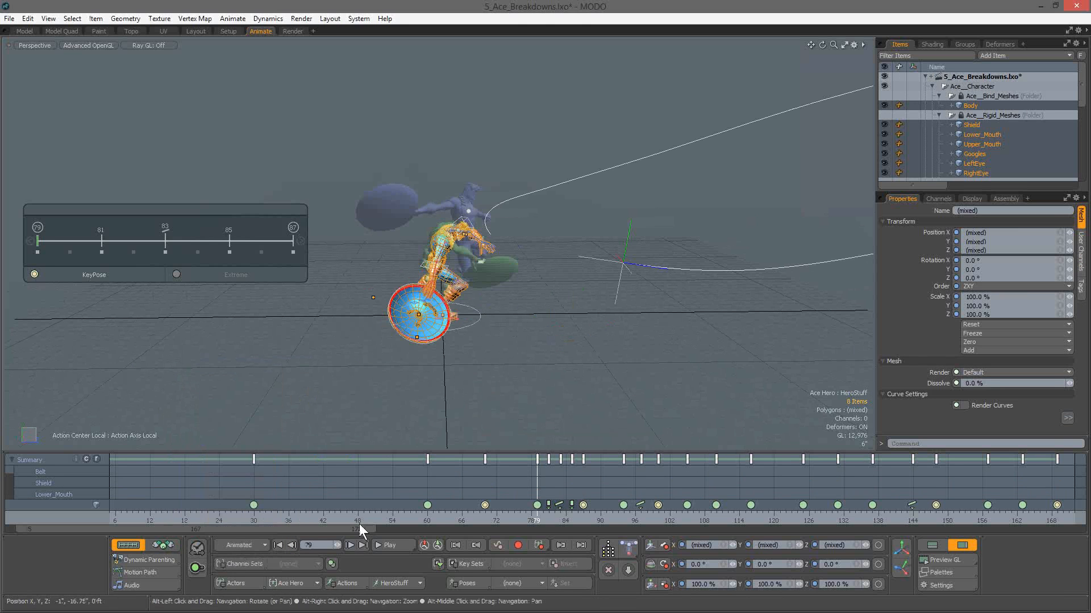
{"action": "mouse_move", "coordinate": [541, 514]}
{"action": "left_mouse_down"}
{"action": "mouse_move", "coordinate": [377, 506]}
{"action": "mouse_move", "coordinate": [624, 500]}
{"action": "left_mouse_up"}
{"action": "left_click_drag", "start_coordinate": [519, 332], "coordinate": [454, 229], "text": "alt"}
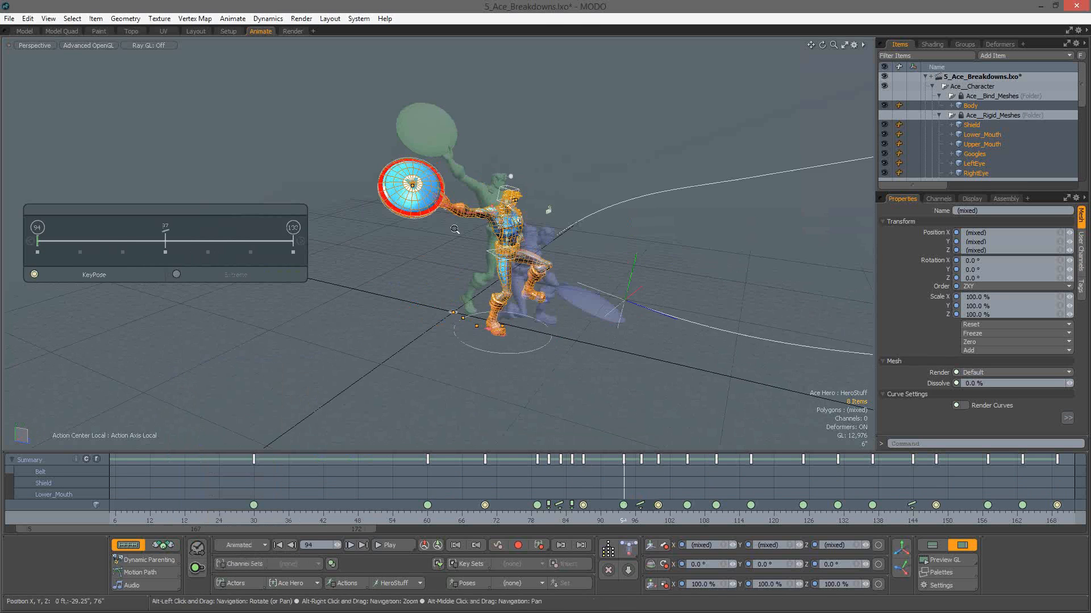
Select the hero's right arm FK control and examine the onion-skinned poses at frame 94 from the front and side
{"action": "right_click_drag", "start_coordinate": [454, 229], "coordinate": [454, 228], "text": "alt"}
{"action": "left_click_drag", "start_coordinate": [454, 227], "coordinate": [453, 226], "text": "alt"}
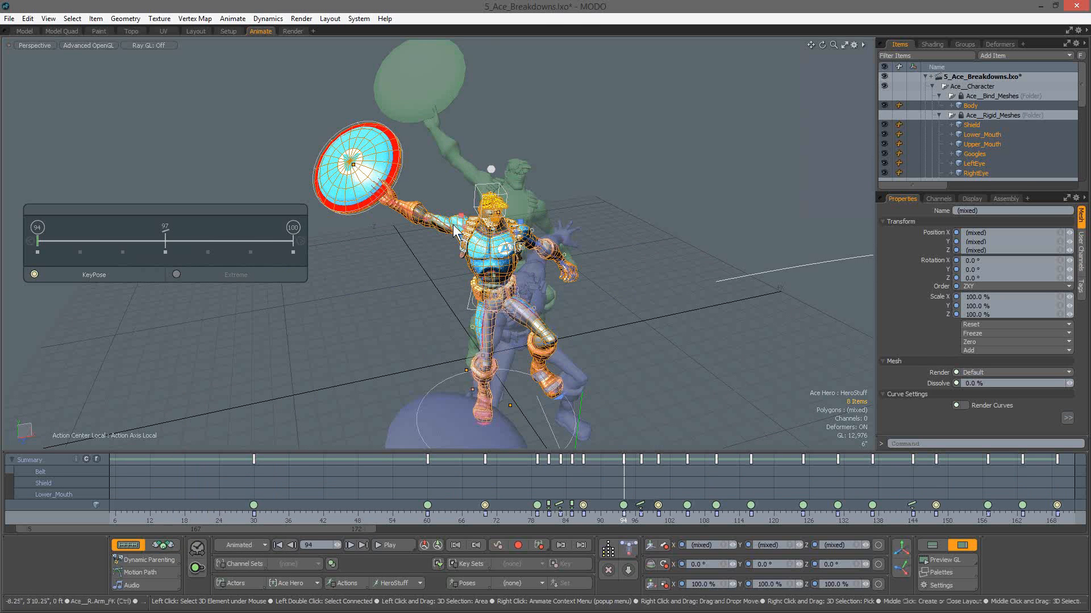
{"action": "left_click", "coordinate": [455, 236]}
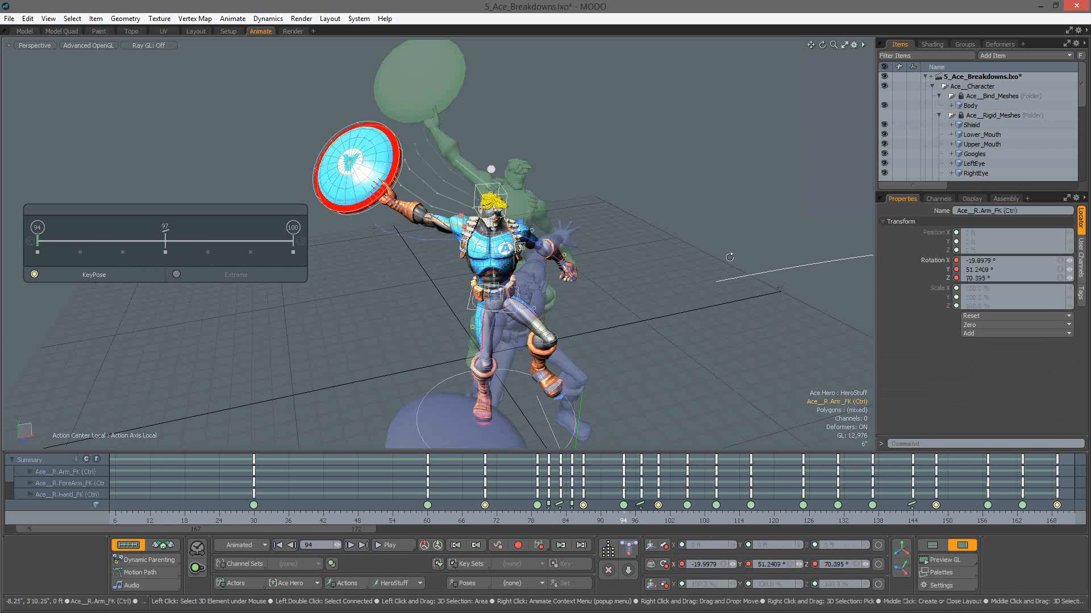
{"action": "left_click_drag", "start_coordinate": [455, 236], "coordinate": [483, 235], "text": "alt"}
{"action": "left_click_drag", "start_coordinate": [693, 236], "coordinate": [725, 220], "text": "alt"}
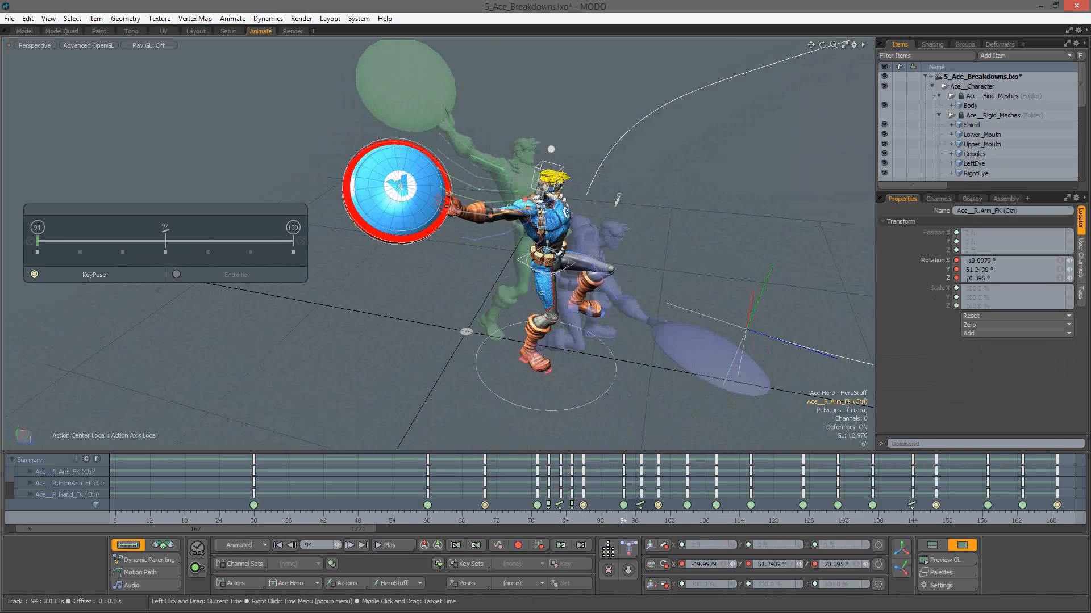
Go to frame 82 and examine the onion-skinned poses around it from the front
{"action": "left_click_drag", "start_coordinate": [623, 517], "coordinate": [595, 517]}
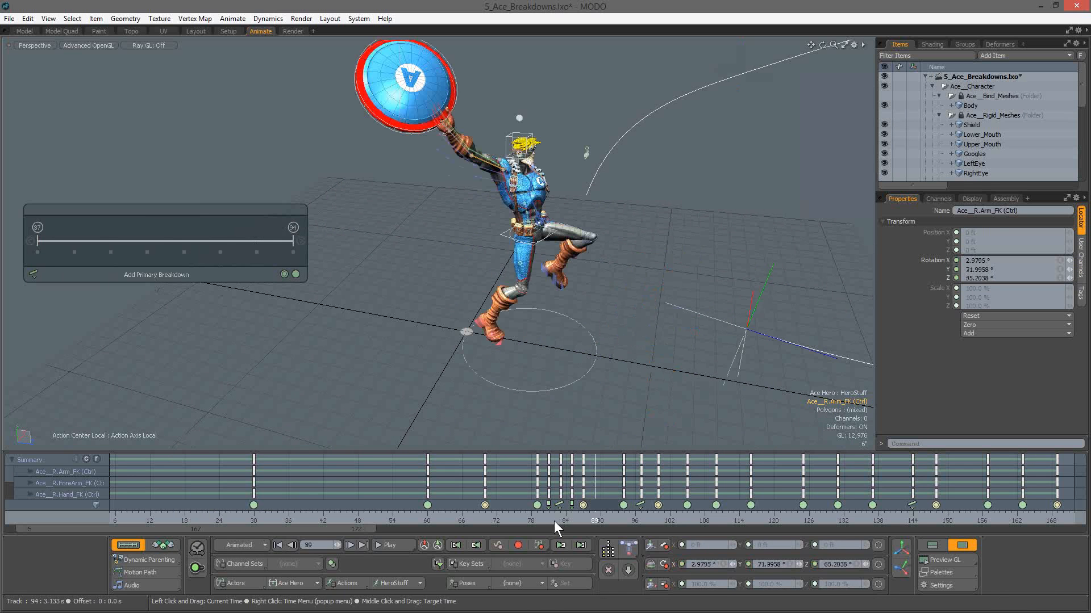
{"action": "left_click", "coordinate": [554, 521]}
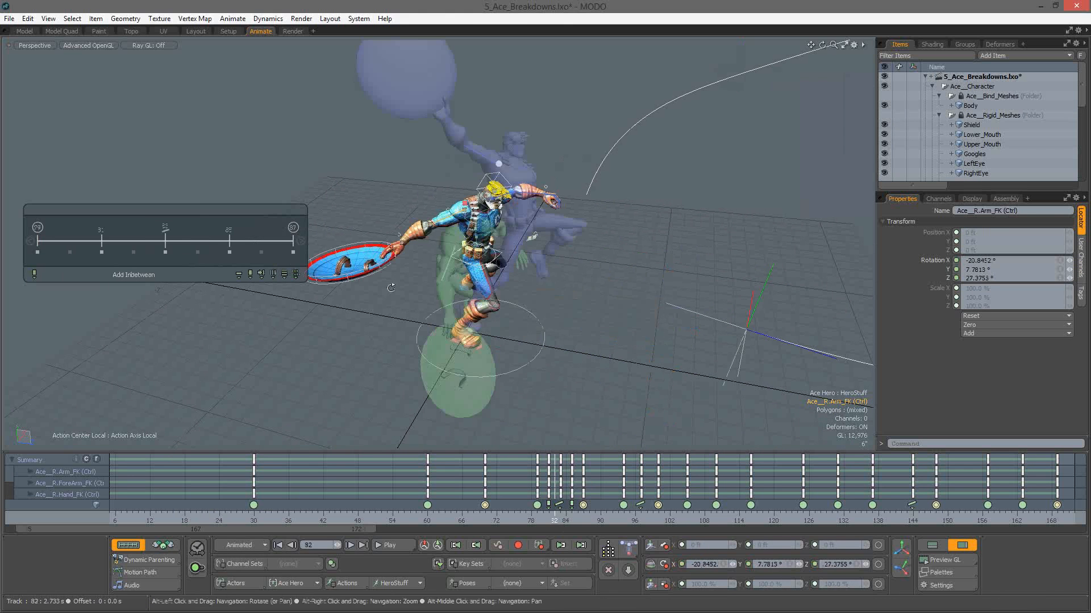
{"action": "left_click_drag", "start_coordinate": [553, 369], "coordinate": [250, 578], "text": "alt"}
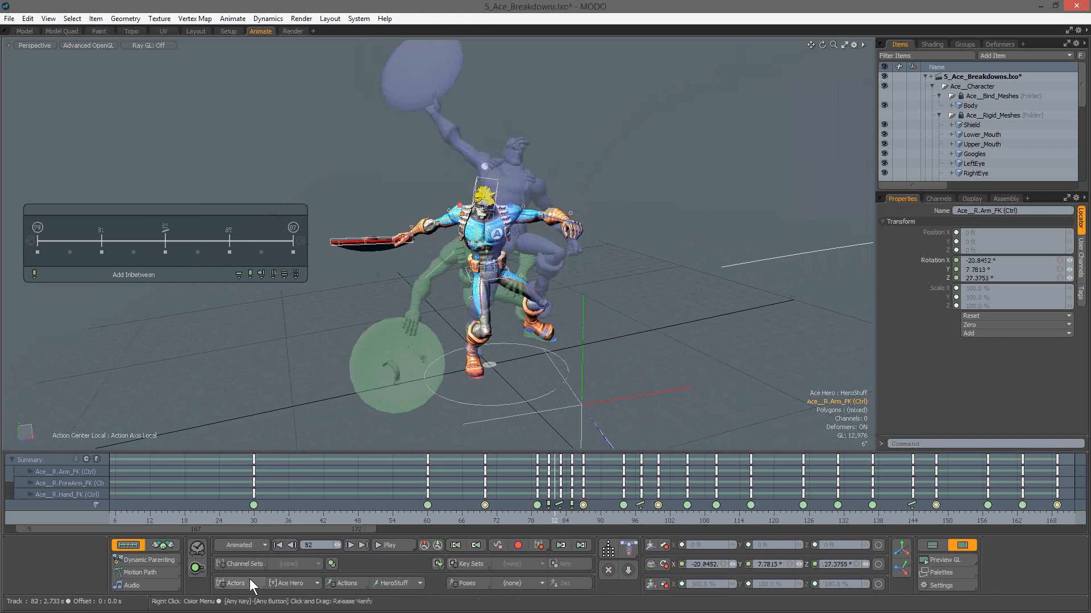
Set the Ace Hero actor's onion skinning to 5 steps in and 5 steps out
{"action": "left_click", "coordinate": [236, 583]}
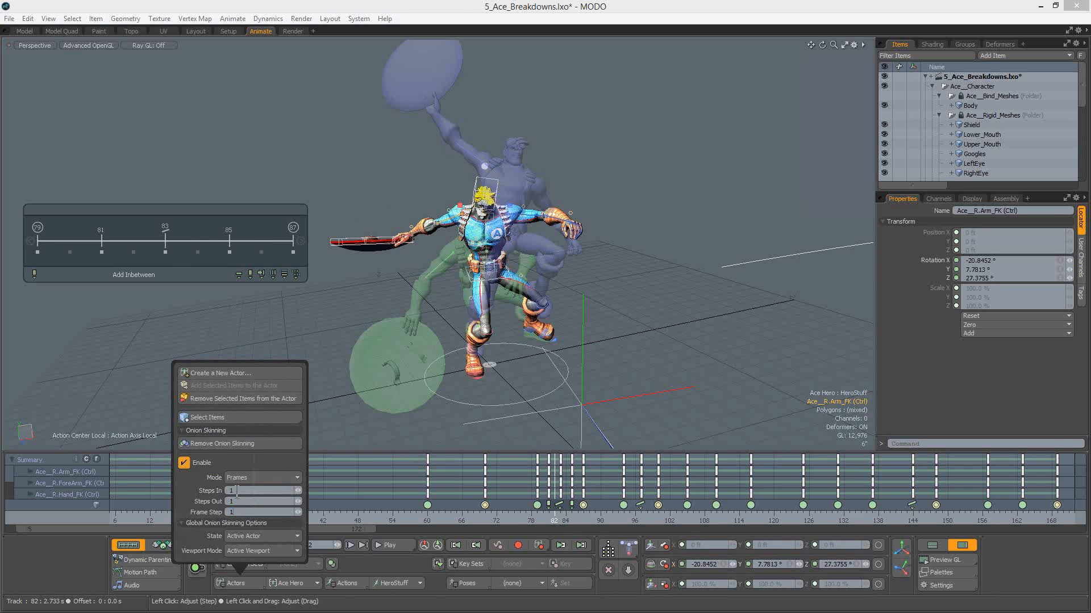
{"action": "type", "text": "1"}
{"action": "key", "text": "Tab"}
{"action": "type", "text": "56"}
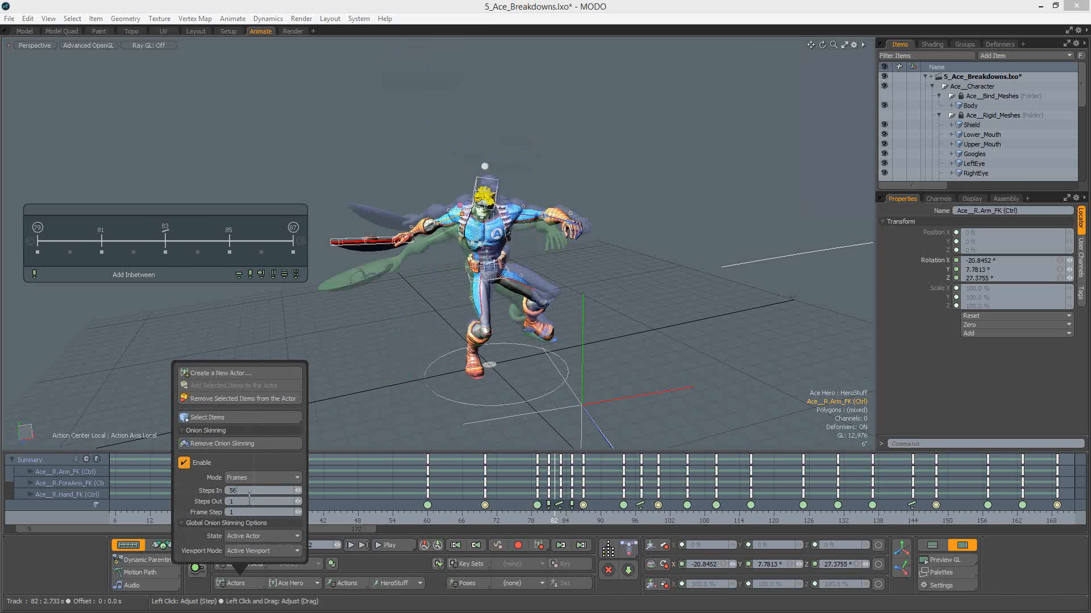
{"action": "key", "text": "BackSpace"}
{"action": "key", "text": "Tab"}
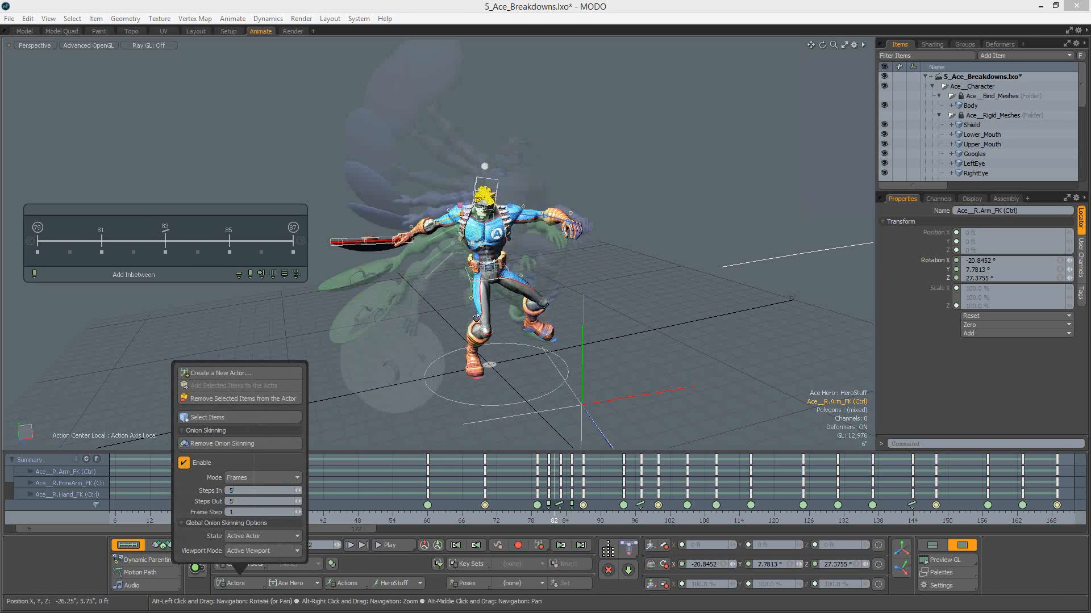
Examine the hero's multi-step onion skins at frame 82 from several angles
{"action": "left_click", "coordinate": [766, 289], "text": "alt"}
{"action": "left_click_drag", "start_coordinate": [766, 289], "coordinate": [525, 372], "text": "alt"}
{"action": "right_click_drag", "start_coordinate": [526, 373], "coordinate": [517, 372], "text": "alt"}
{"action": "left_click_drag", "start_coordinate": [516, 372], "coordinate": [389, 382], "text": "alt"}
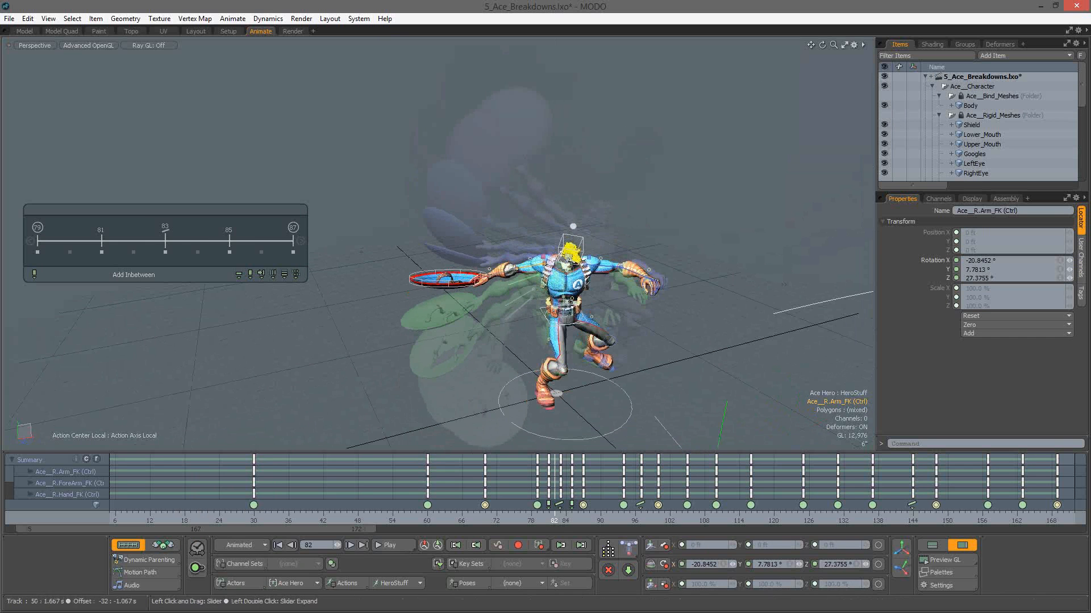
Step through the frames between 83 and 89, stop at frame 85, and examine the onion skins around the hero's feet
{"action": "mouse_move", "coordinate": [537, 518]}
{"action": "left_mouse_down"}
{"action": "mouse_move", "coordinate": [640, 518]}
{"action": "mouse_move", "coordinate": [588, 518]}
{"action": "left_mouse_up"}
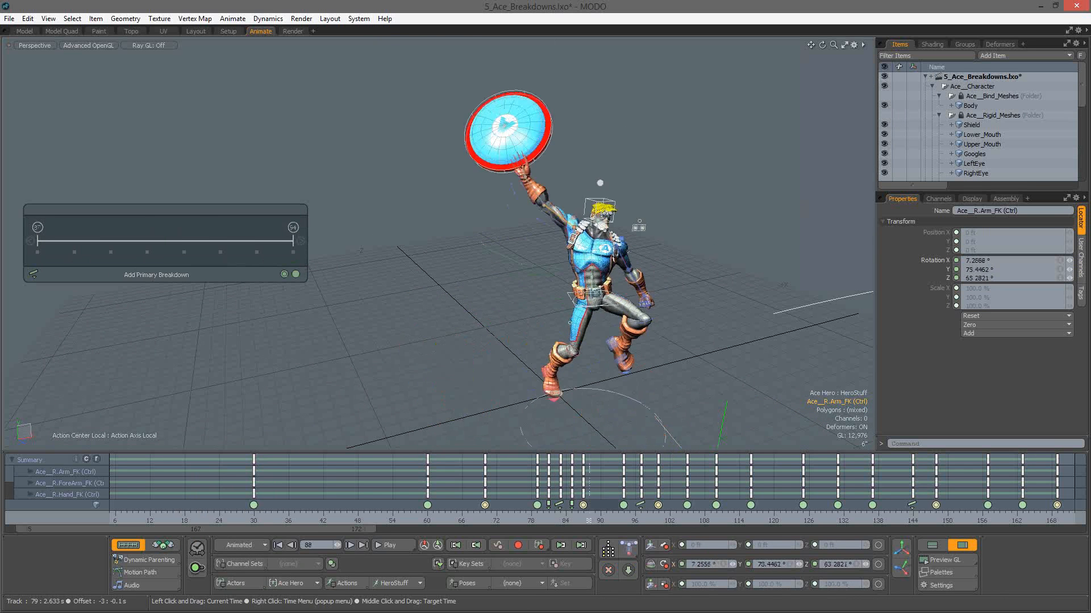
{"action": "key", "text": "Right"}
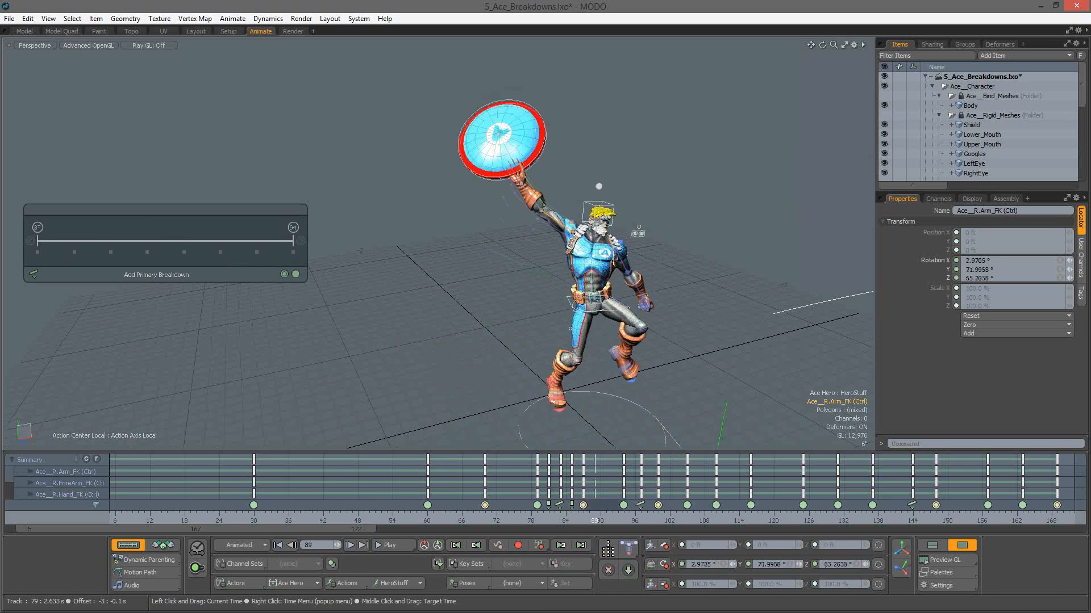
{"action": "key", "text": "Left"}
{"action": "key", "text": "Left"}
{"action": "key", "text": "Left"}
{"action": "key", "text": "Left"}
{"action": "key", "text": "Left"}
{"action": "key", "text": "Left"}
{"action": "key", "text": "Right"}
{"action": "key", "text": "Right"}
{"action": "left_click_drag", "start_coordinate": [609, 368], "coordinate": [672, 326], "text": "alt"}
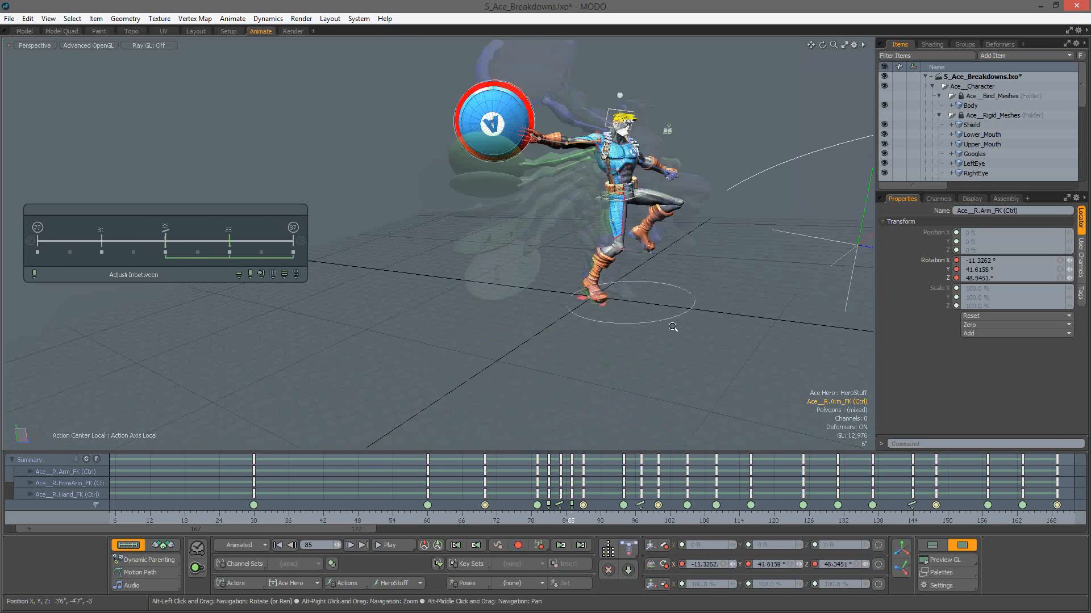
{"action": "scroll", "coordinate": [528, 300], "scroll_direction": "up", "scroll_amount": 5}
{"action": "left_click_drag", "start_coordinate": [528, 284], "coordinate": [585, 140], "text": "alt"}
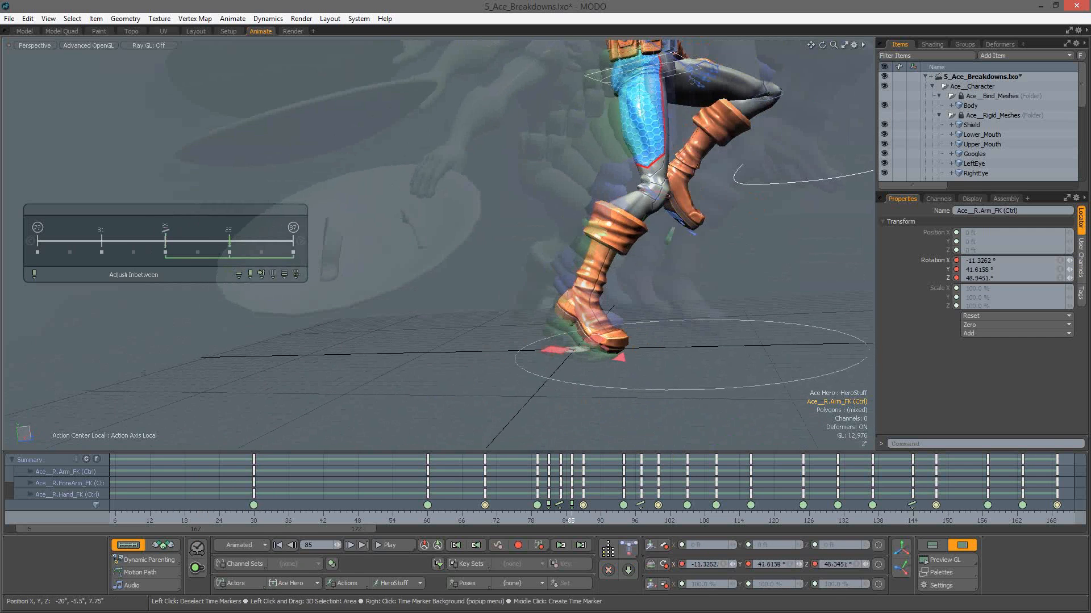
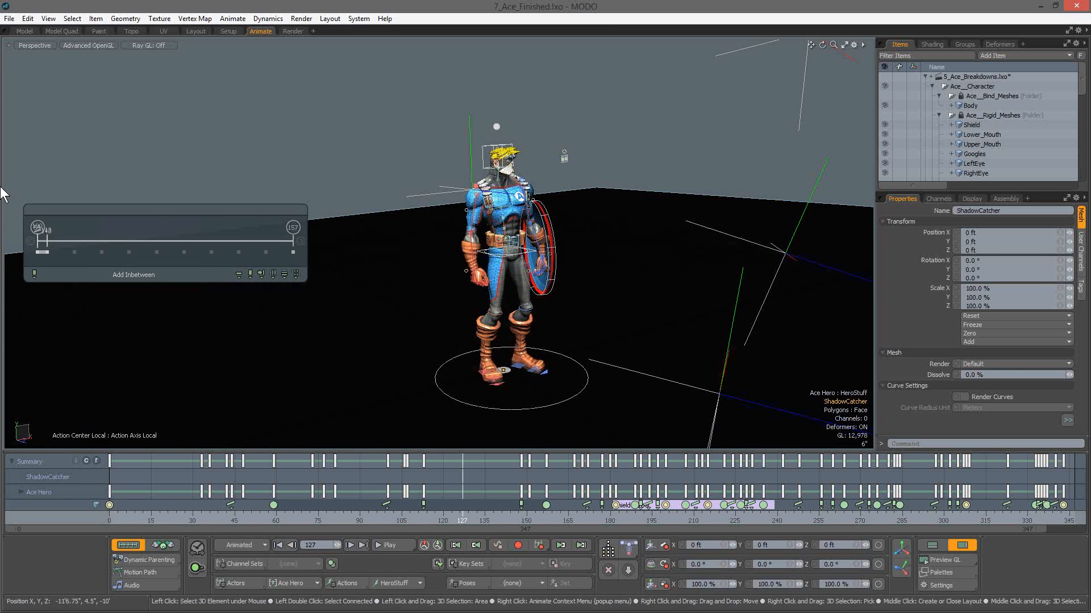
Close the 7_Ace_Finished.lxo scene and the 1_Ace_Start.lxo scene, discarding unsaved changes
{"action": "left_click", "coordinate": [9, 18]}
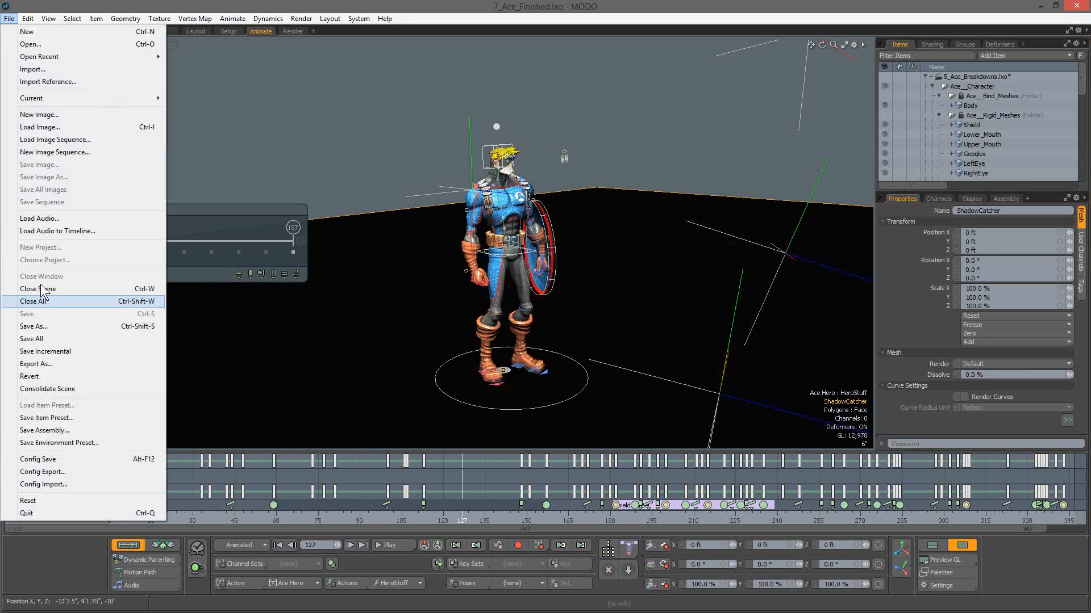
{"action": "left_click", "coordinate": [40, 289]}
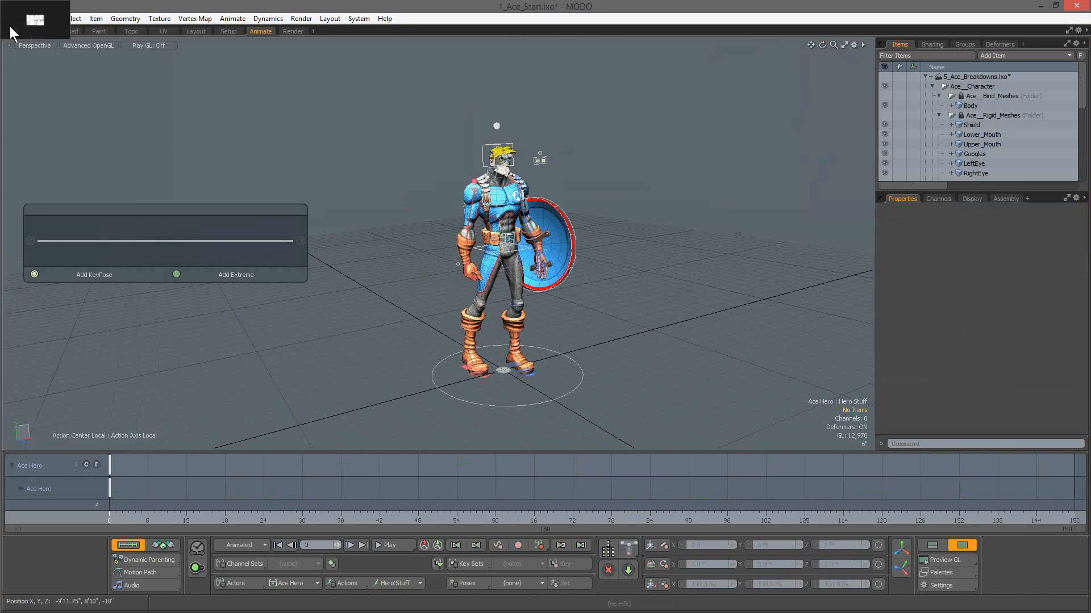
{"action": "left_click", "coordinate": [9, 19]}
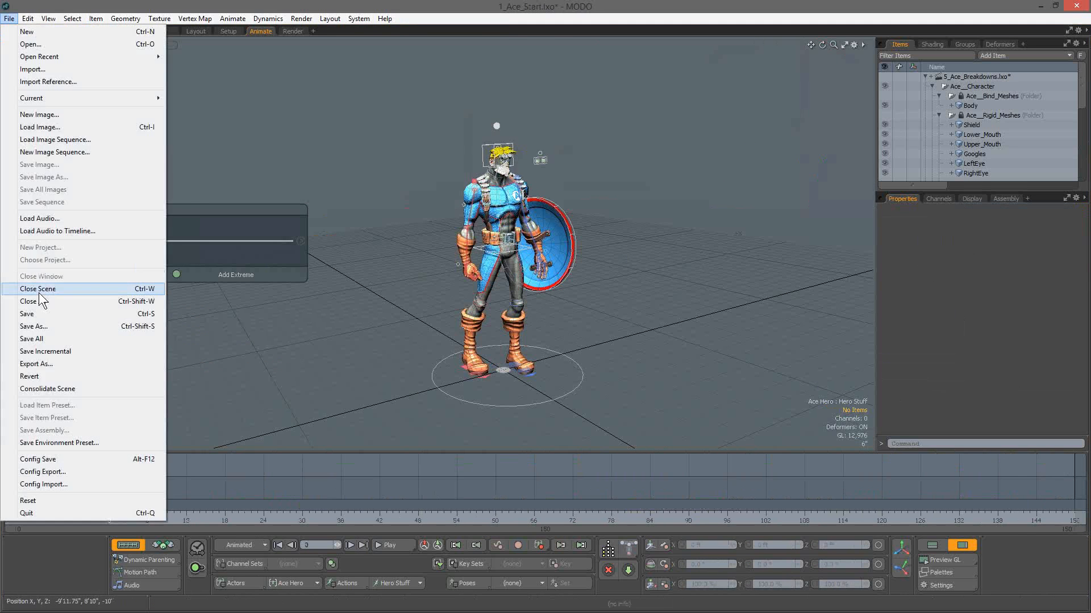
{"action": "left_click", "coordinate": [38, 289]}
{"action": "left_click", "coordinate": [627, 313]}
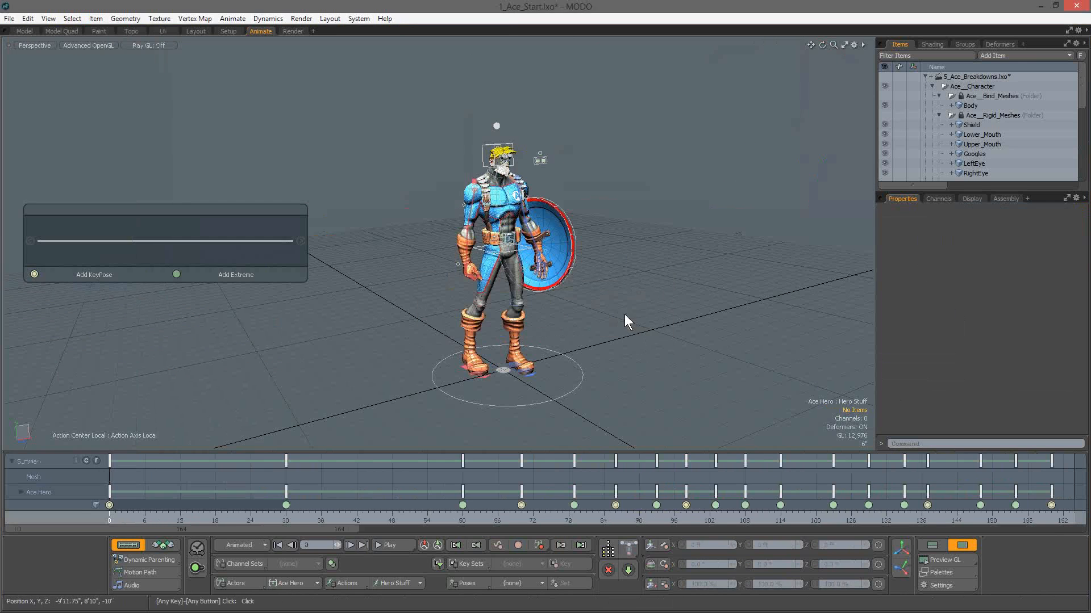
Close all remaining open scenes without saving their changes
{"action": "left_click", "coordinate": [9, 18]}
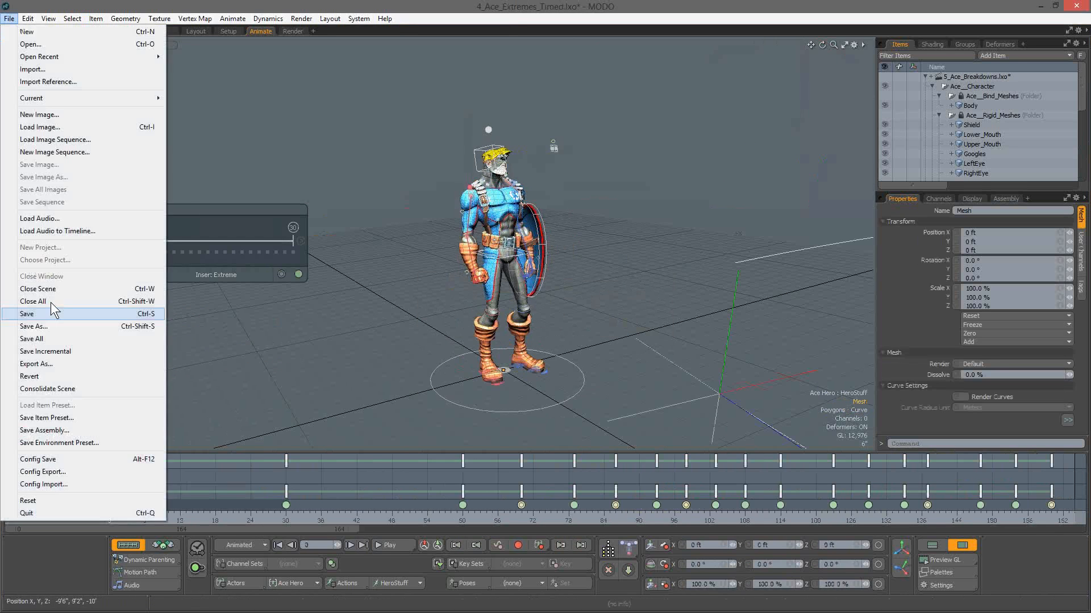
{"action": "left_click", "coordinate": [50, 302]}
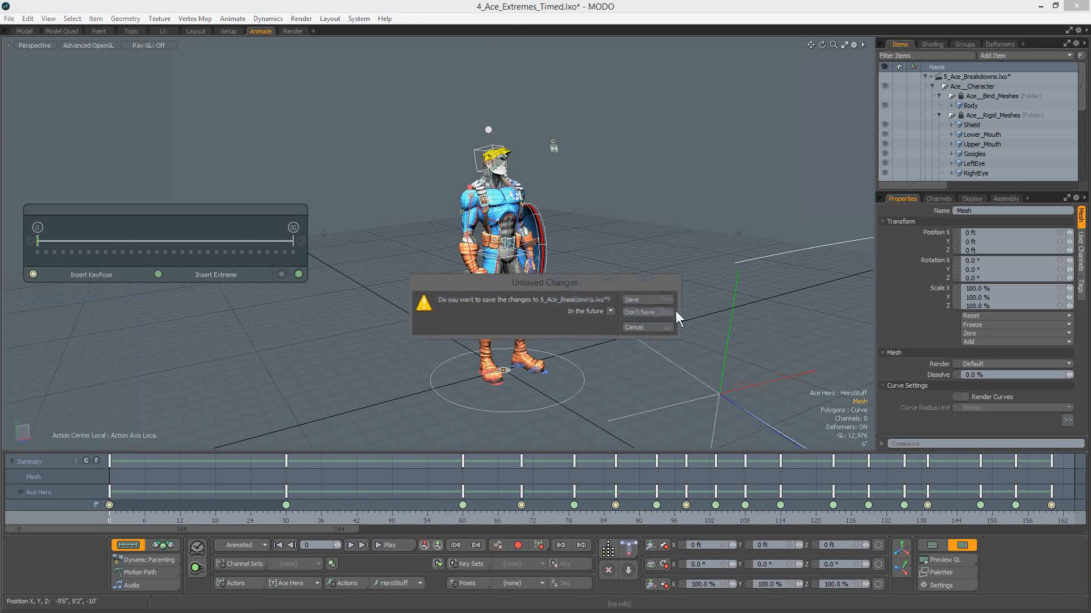
{"action": "left_click", "coordinate": [645, 313]}
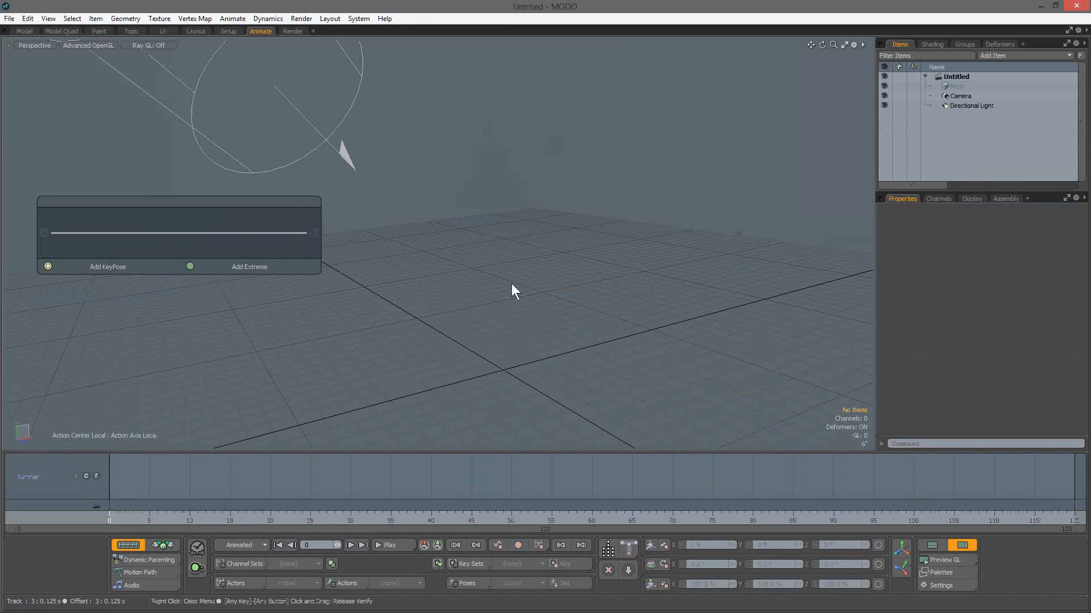
Hide the item list and properties in the Animate layout and switch to the Model Quad layout
{"action": "left_click", "coordinate": [961, 545]}
{"action": "left_click_drag", "start_coordinate": [640, 393], "coordinate": [597, 403], "text": "alt"}
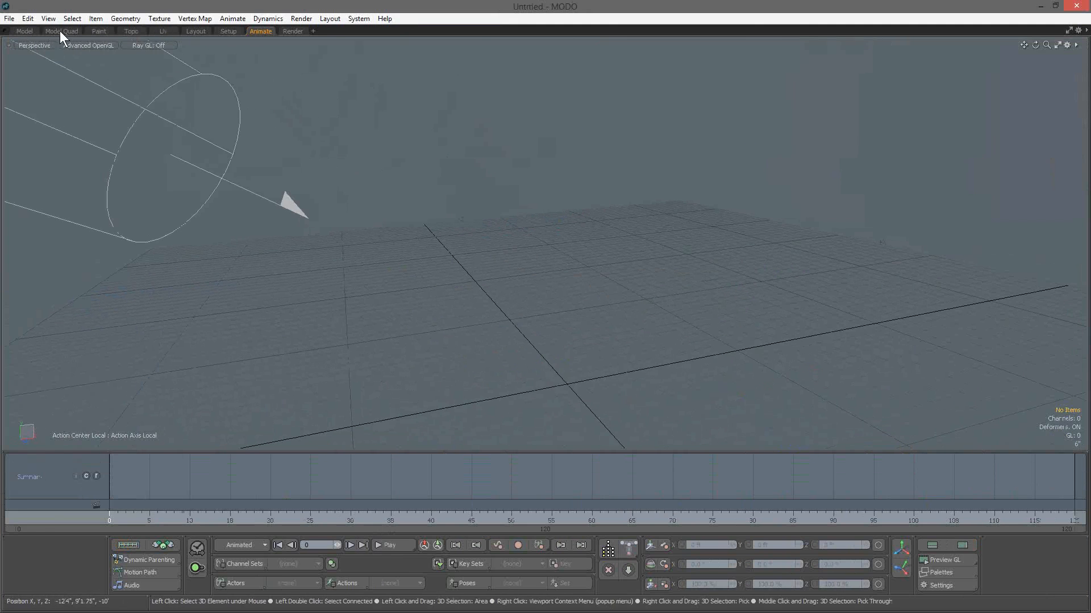
{"action": "left_click", "coordinate": [59, 30]}
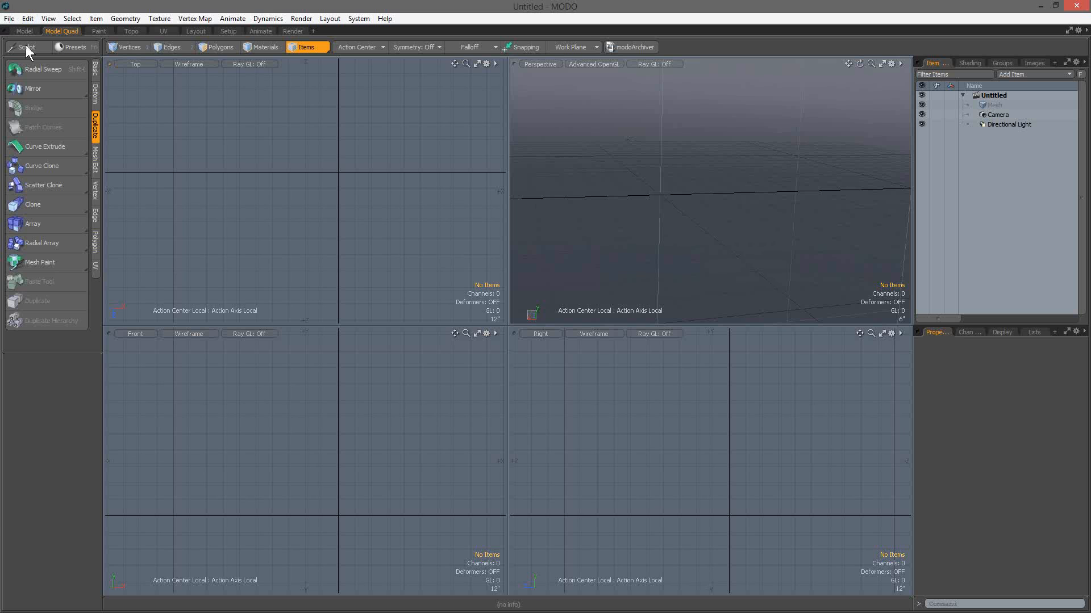
Open the scene 801_UV_Hiero.lxo from the UV demo folder inside 801_Feature_Demo_Files
{"action": "key", "text": "ctrl+o"}
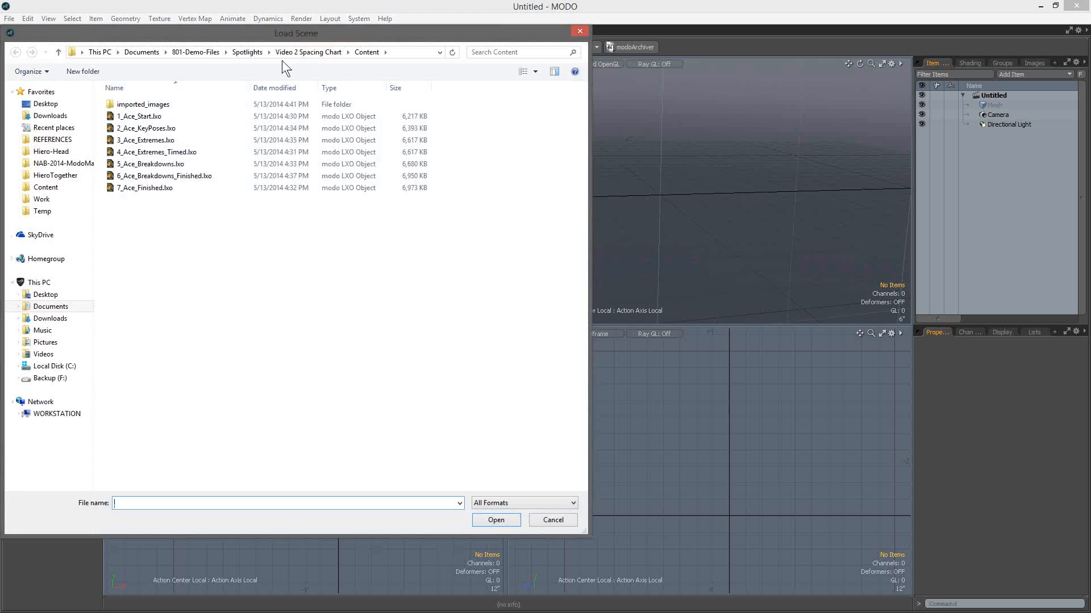
{"action": "left_click", "coordinate": [197, 52]}
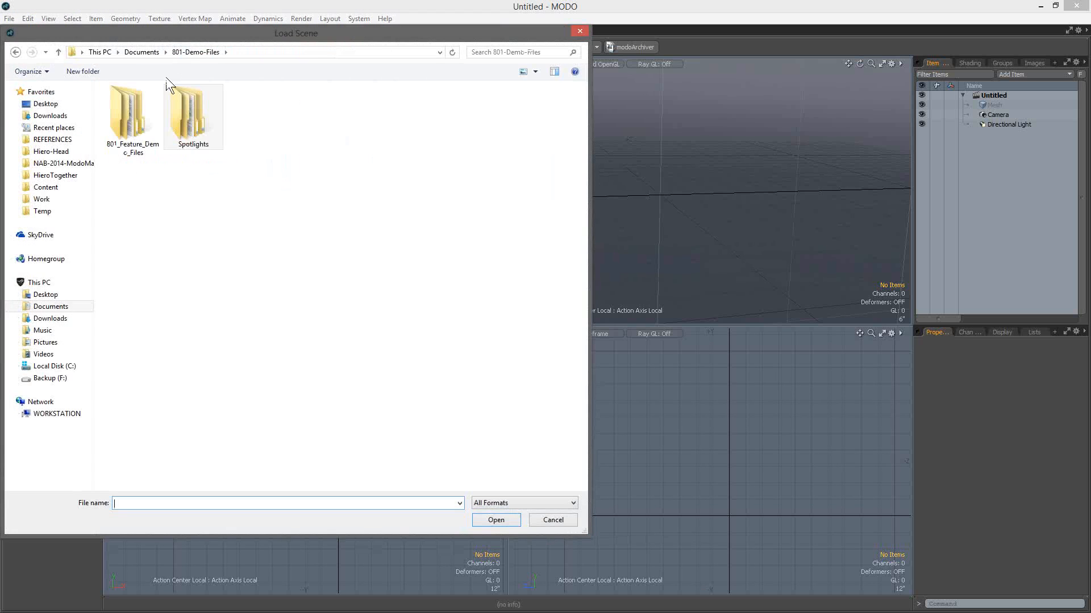
{"action": "double_click", "coordinate": [134, 134]}
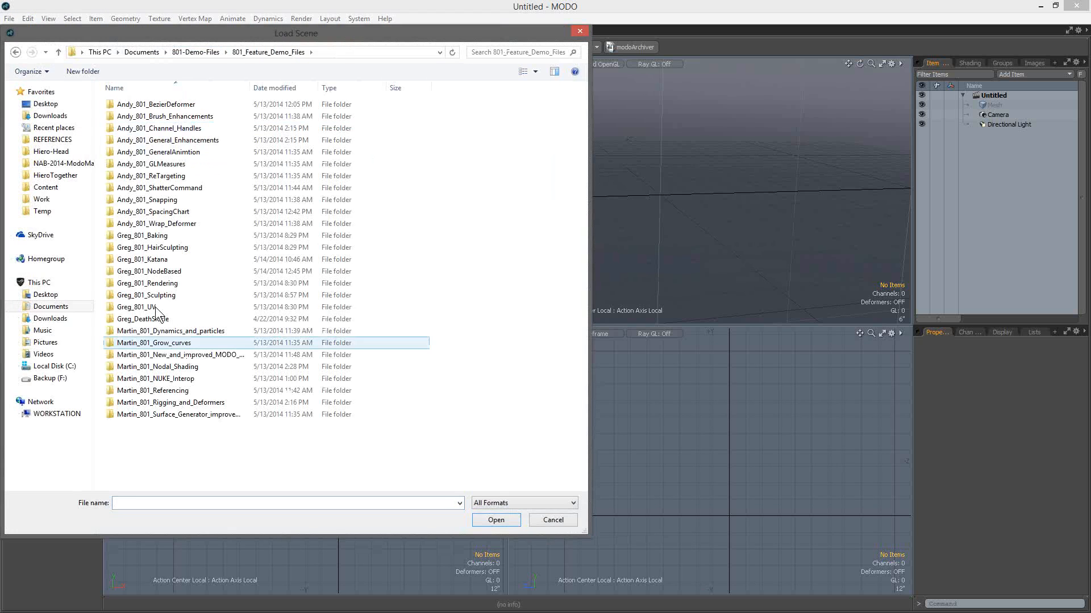
{"action": "double_click", "coordinate": [155, 310]}
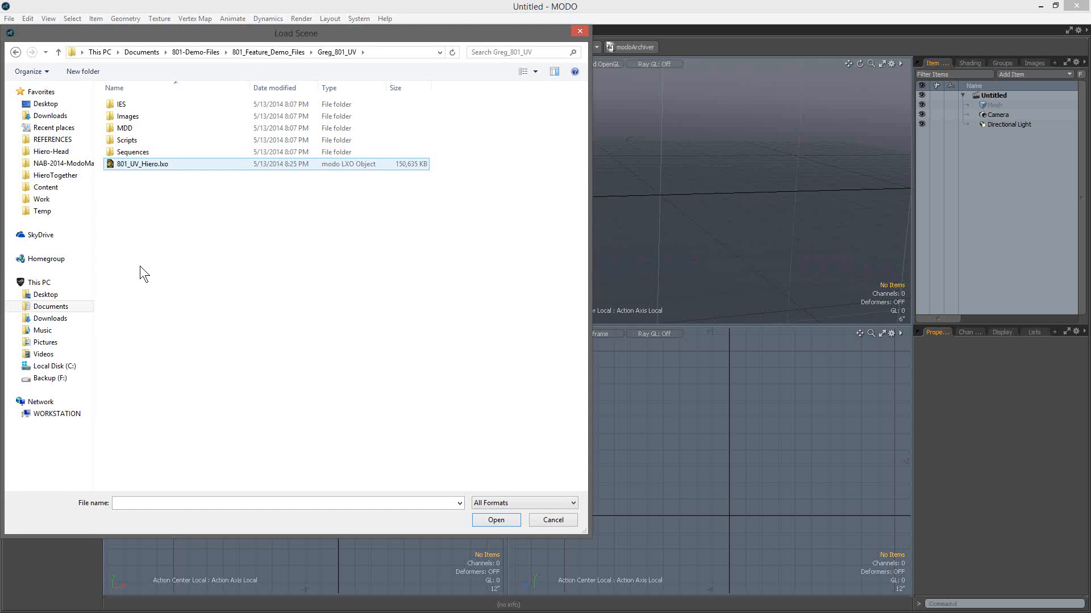
{"action": "key", "text": "Return"}
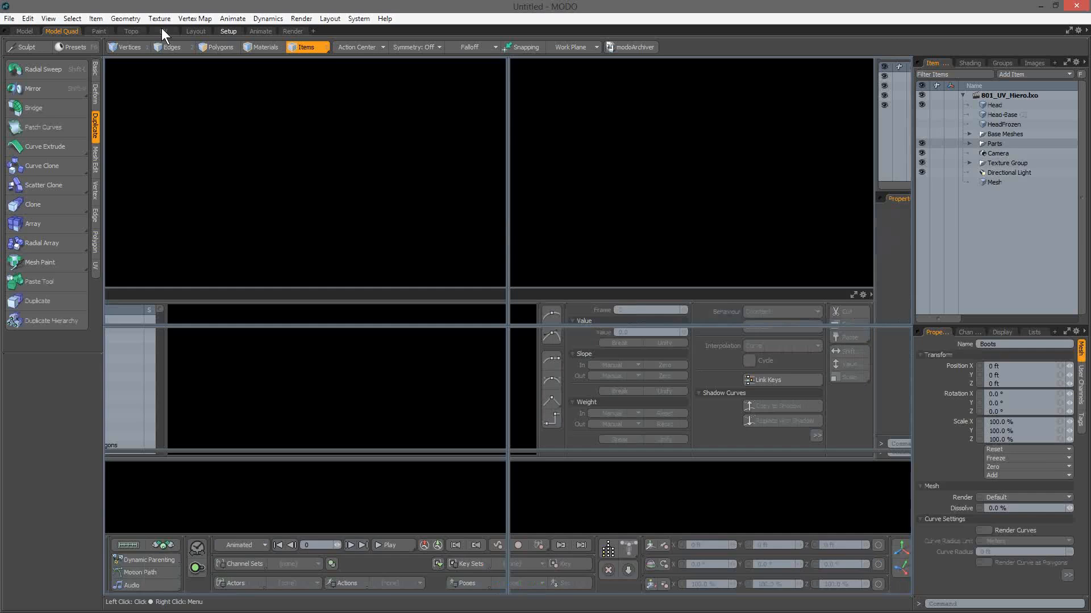
Switch to the UV layout and frame the whole character in the perspective view
{"action": "left_click", "coordinate": [163, 30]}
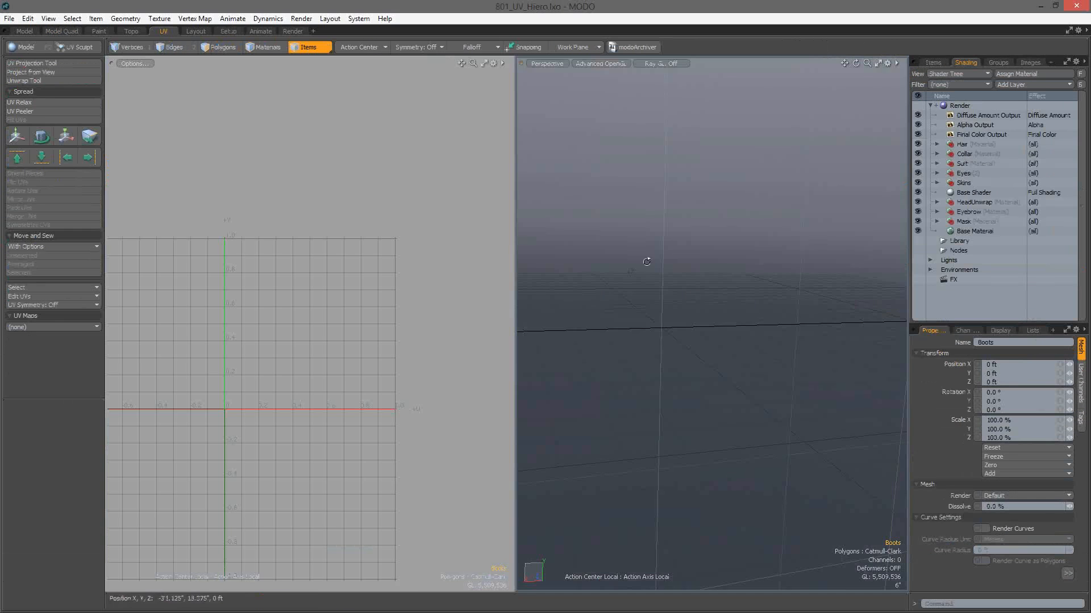
{"action": "key", "text": "ctrl+shift+a"}
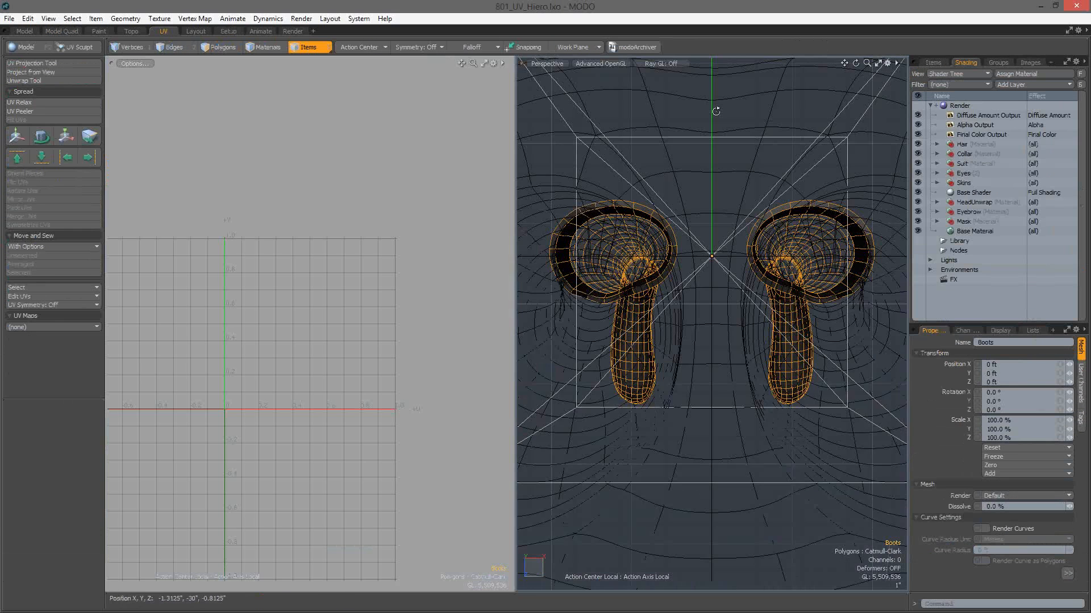
{"action": "left_click_drag", "start_coordinate": [715, 110], "coordinate": [642, 239], "text": "alt"}
{"action": "right_click_drag", "start_coordinate": [642, 238], "coordinate": [885, 330], "text": "alt"}
{"action": "left_click_drag", "start_coordinate": [885, 330], "coordinate": [887, 66], "text": "alt"}
Display inactive meshes the same as active ones in the perspective view and frame the character's head closely
{"action": "left_click", "coordinate": [887, 63]}
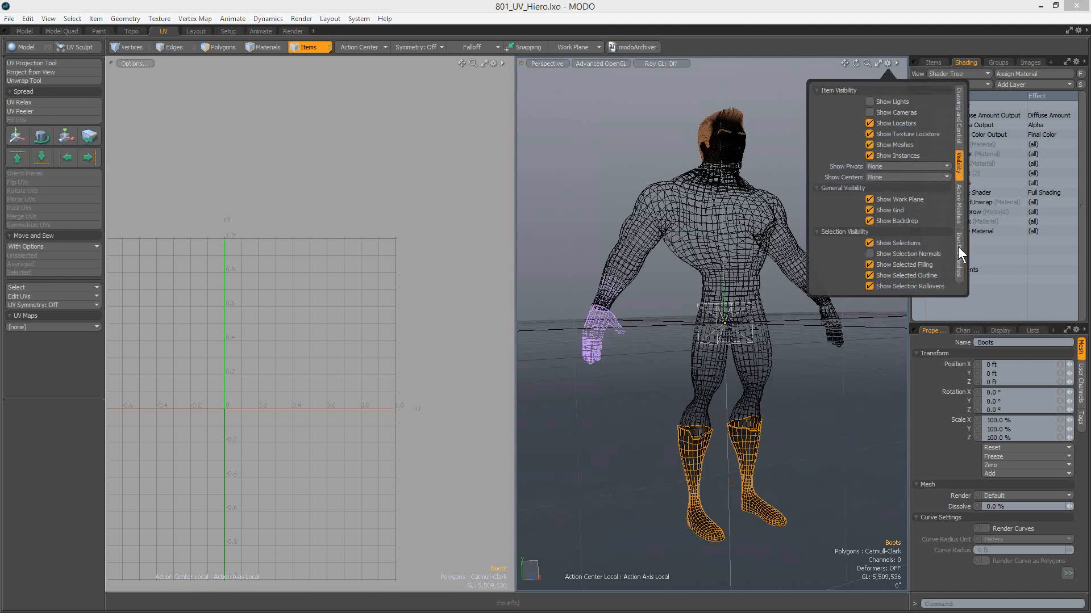
{"action": "left_click", "coordinate": [889, 106]}
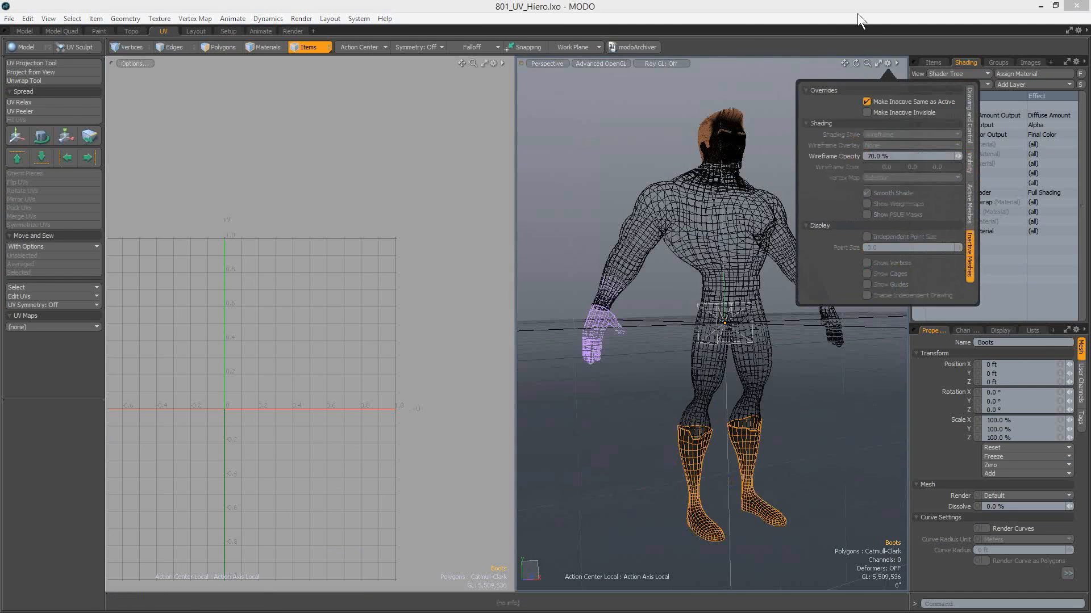
{"action": "left_click_drag", "start_coordinate": [837, 236], "coordinate": [783, 318], "text": "alt"}
{"action": "scroll", "coordinate": [749, 331], "scroll_direction": "up", "scroll_amount": 3}
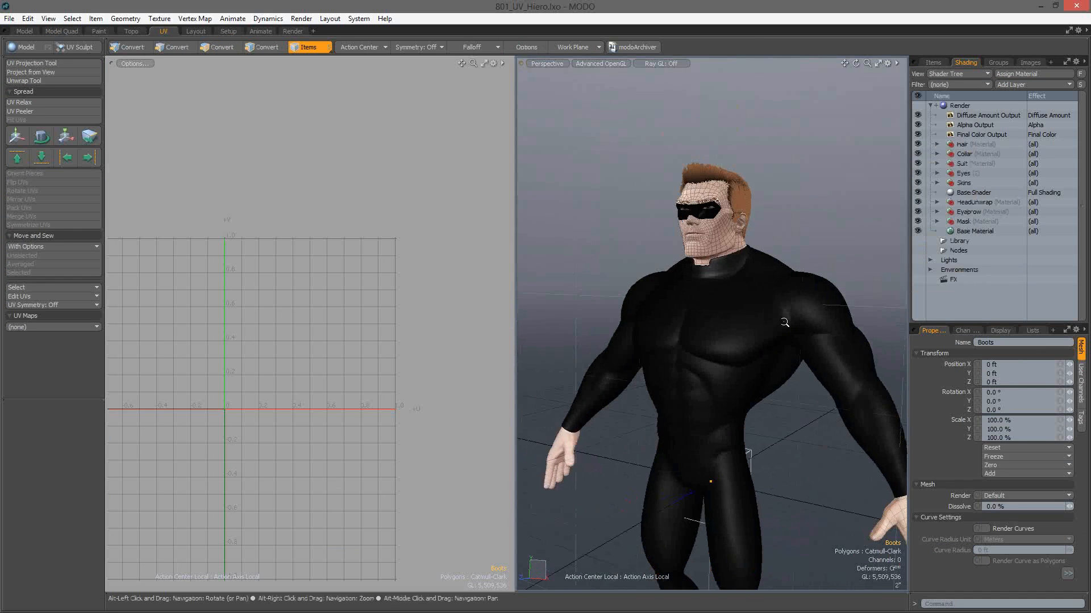
{"action": "scroll", "coordinate": [784, 318], "scroll_direction": "up", "scroll_amount": 3}
{"action": "left_click_drag", "start_coordinate": [755, 248], "coordinate": [759, 331], "text": "alt+shift"}
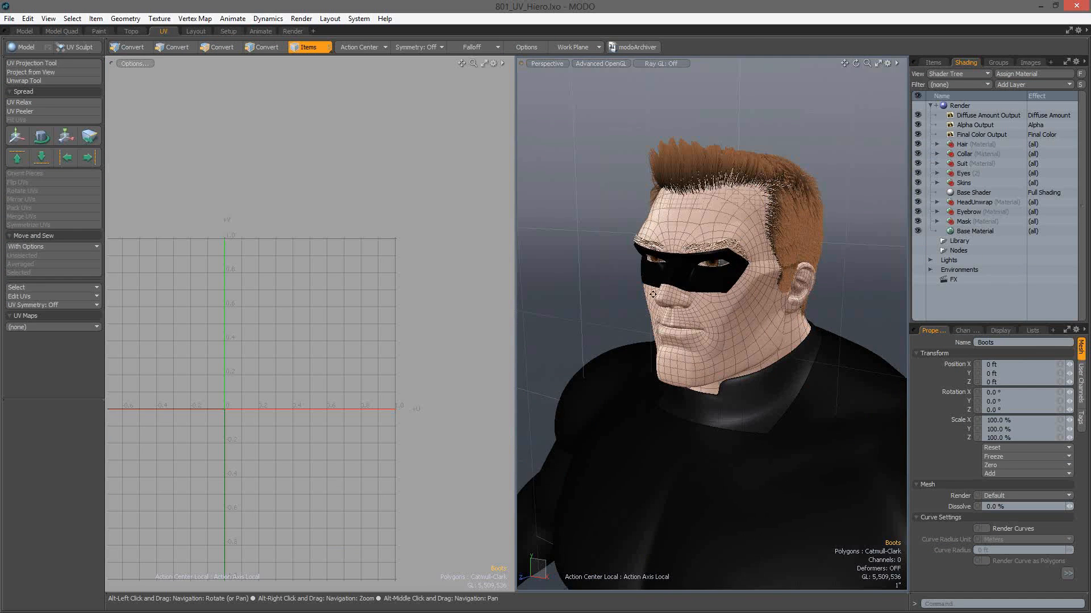
Isolate the Head-Base mesh by selecting and showing it while hiding the Head mesh and the Parts group
{"action": "left_click_drag", "start_coordinate": [659, 406], "coordinate": [806, 395], "text": "alt"}
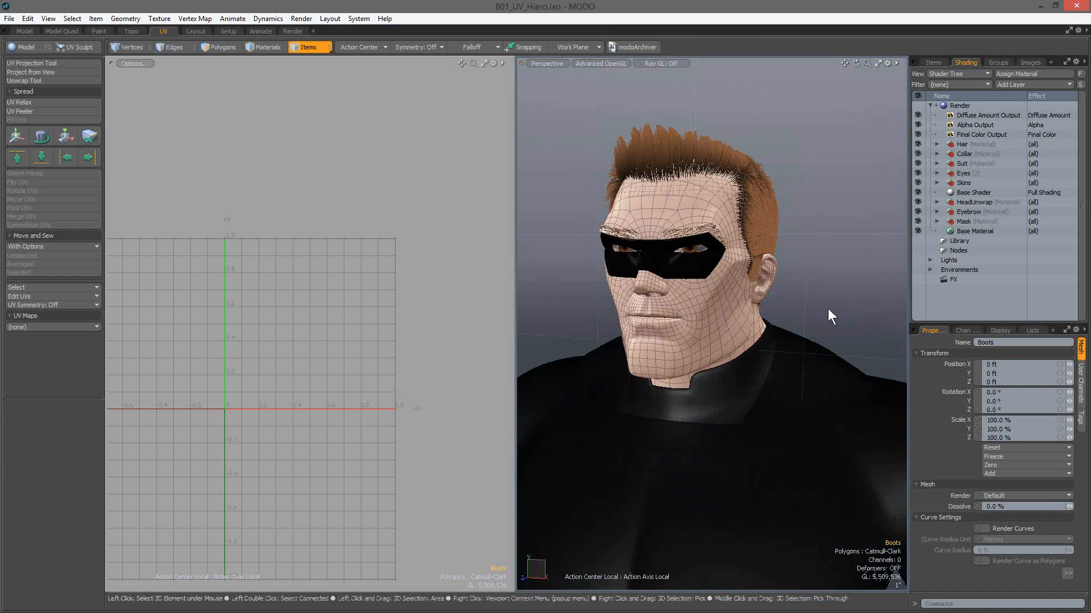
{"action": "left_click", "coordinate": [932, 59]}
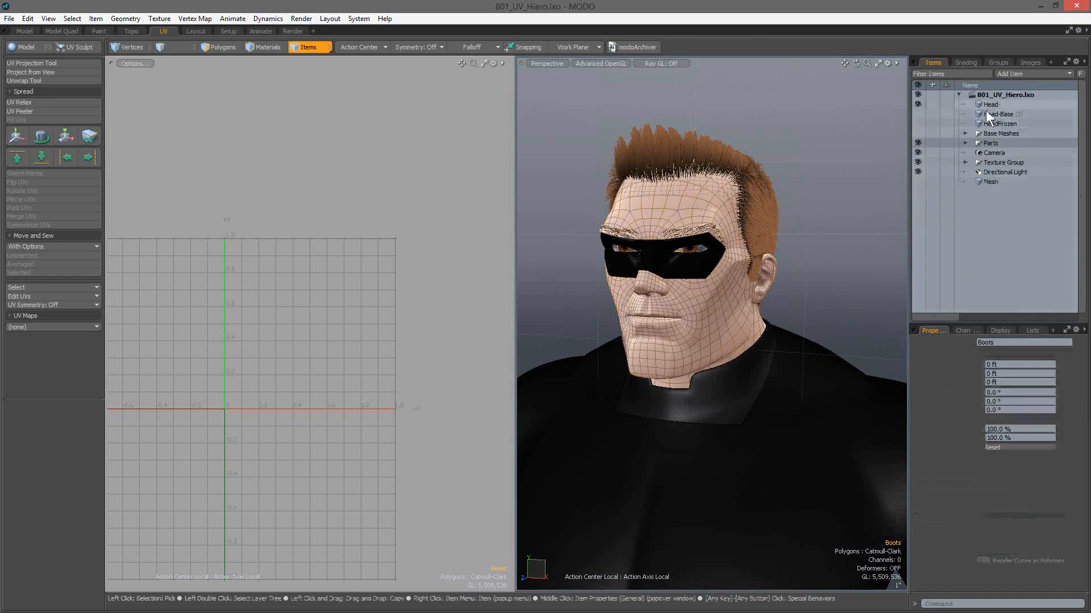
{"action": "left_click", "coordinate": [994, 114]}
{"action": "left_click", "coordinate": [916, 104]}
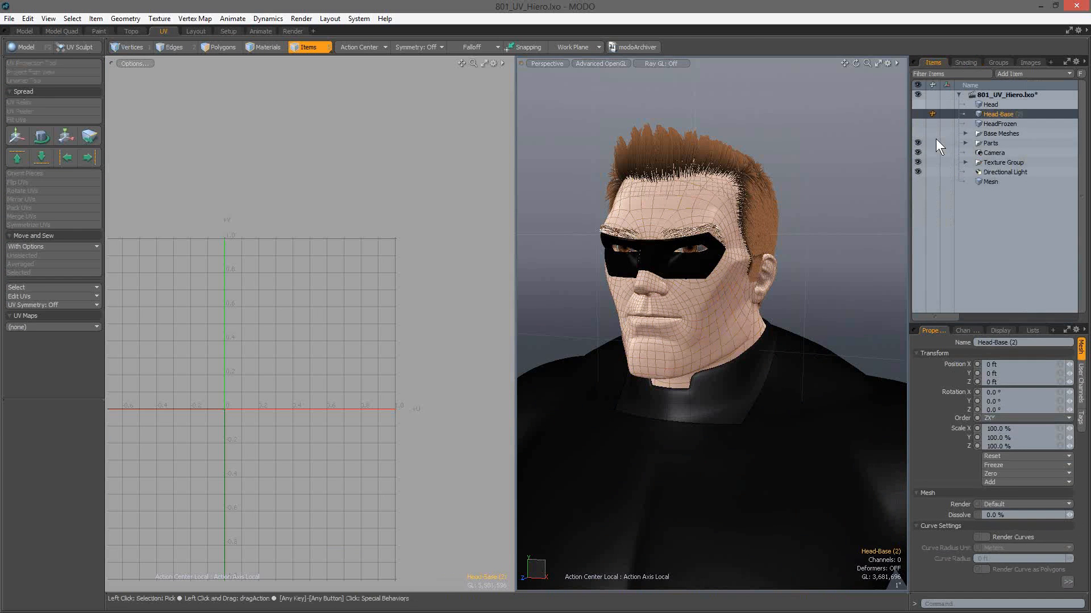
{"action": "left_click", "coordinate": [919, 142]}
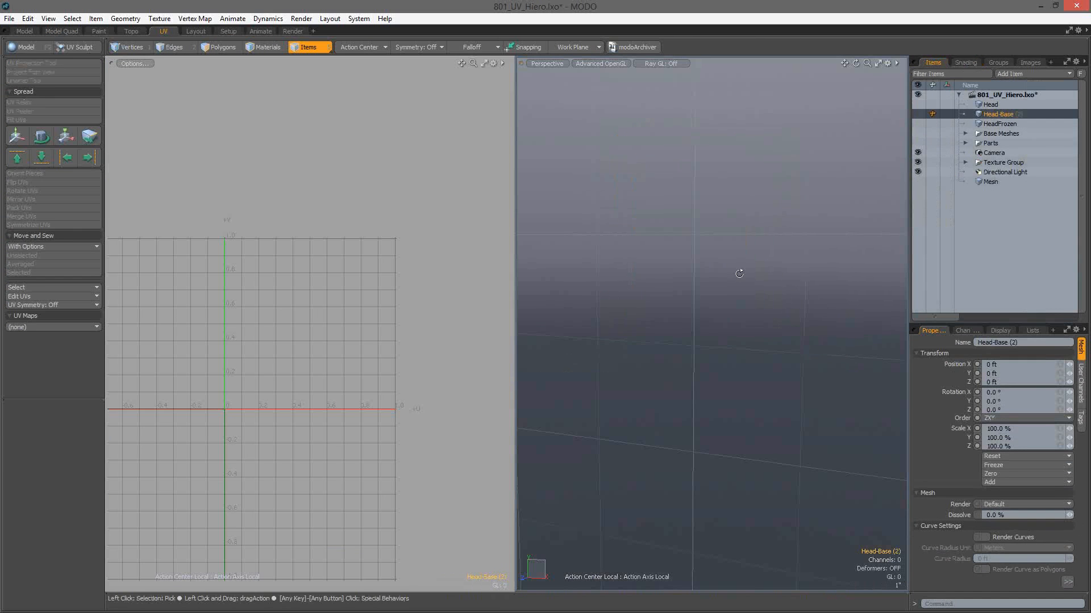
{"action": "left_click", "coordinate": [917, 113]}
{"action": "left_click_drag", "start_coordinate": [653, 415], "coordinate": [583, 296], "text": "alt"}
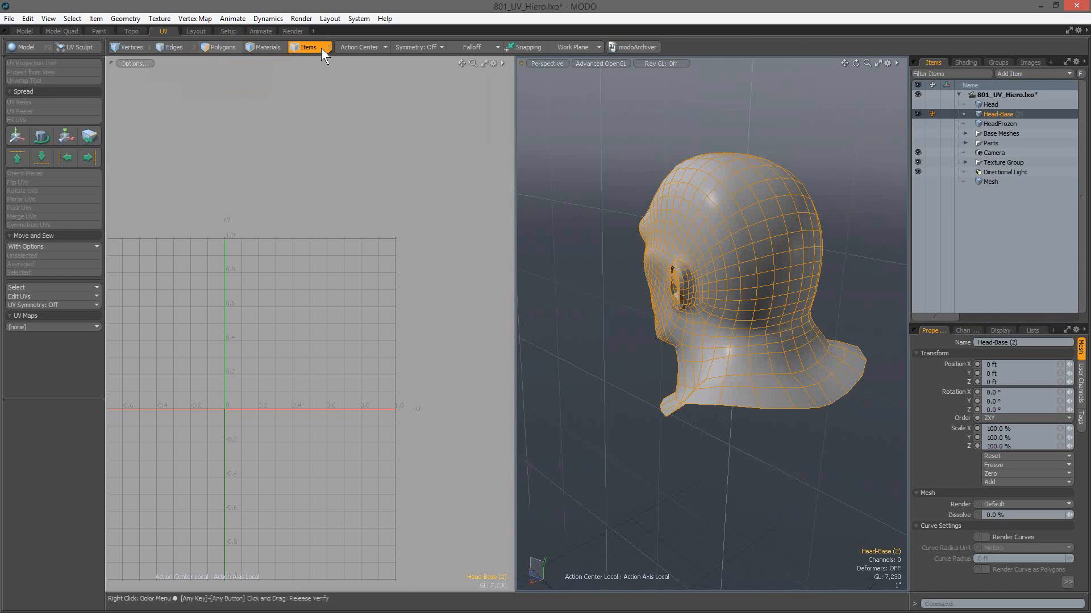
Switch to edge selection and recall the saved edge selection set that forms the seam over the back of the head
{"action": "left_click", "coordinate": [214, 48]}
{"action": "left_click", "coordinate": [170, 48]}
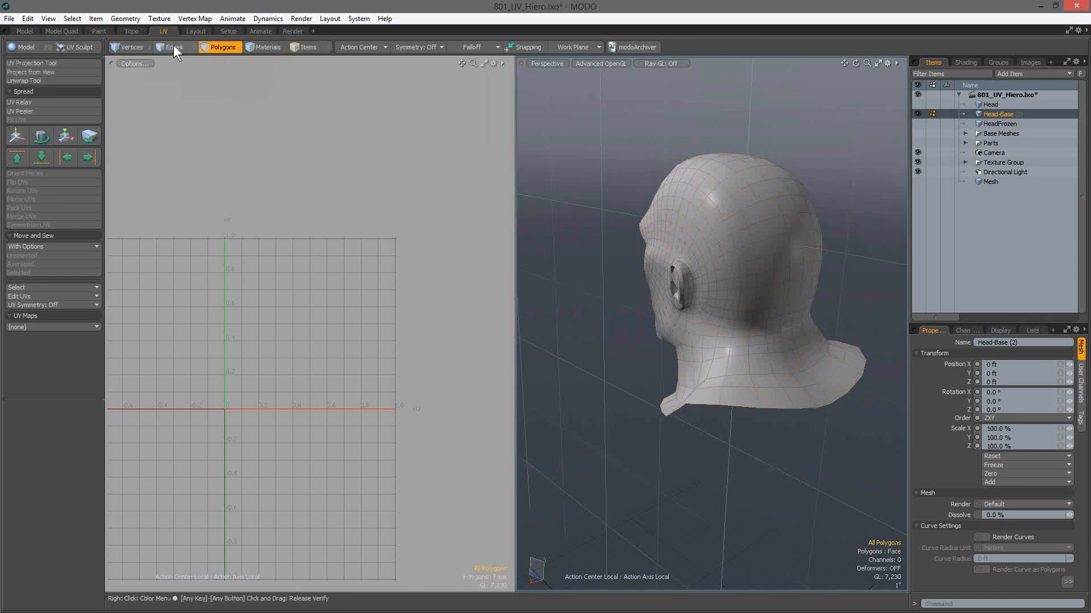
{"action": "left_click", "coordinate": [72, 18]}
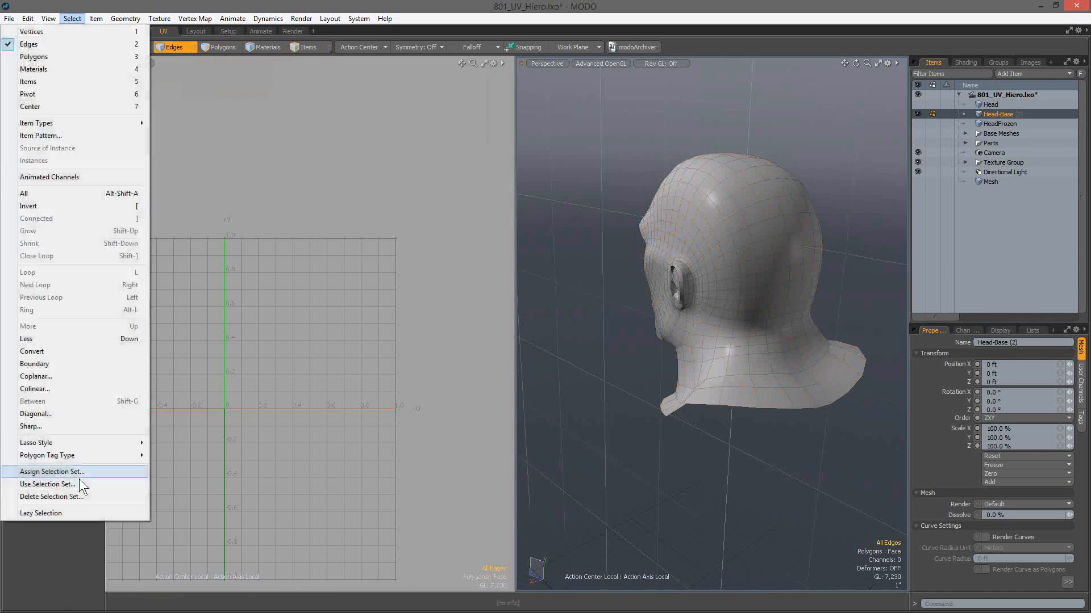
{"action": "left_click", "coordinate": [78, 483]}
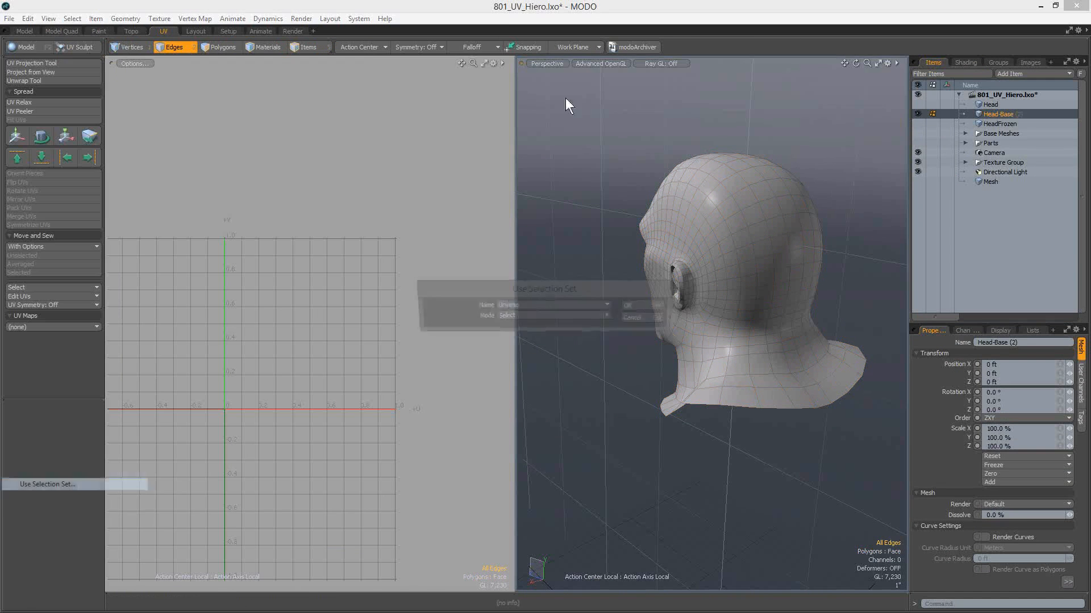
{"action": "left_click", "coordinate": [643, 305]}
{"action": "left_click_drag", "start_coordinate": [777, 411], "coordinate": [733, 483], "text": "alt"}
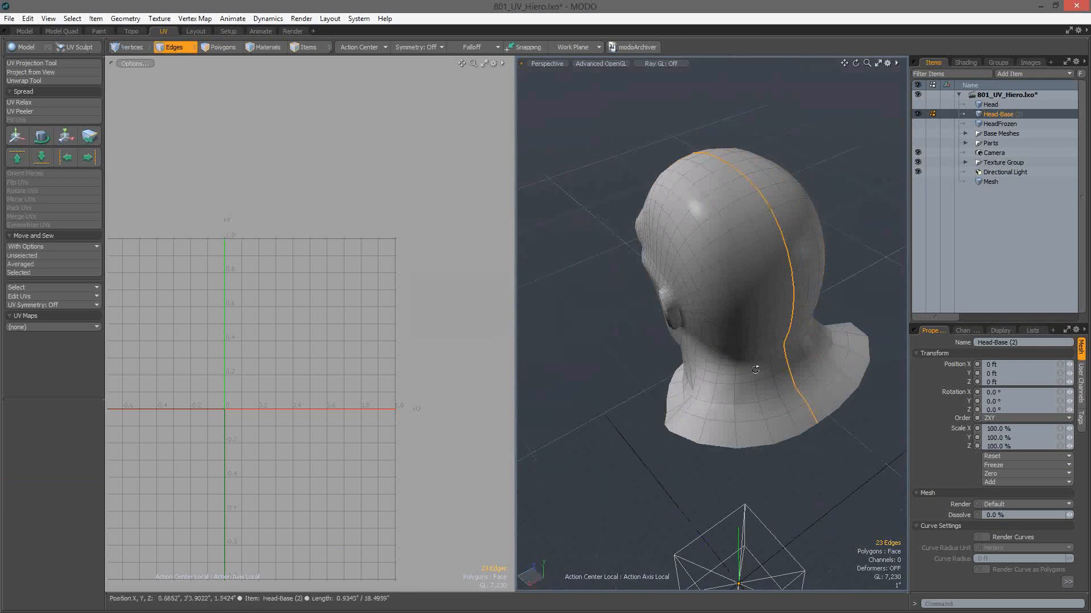
{"action": "left_click_drag", "start_coordinate": [704, 164], "coordinate": [760, 278], "text": "alt"}
{"action": "scroll", "coordinate": [759, 278], "scroll_direction": "up", "scroll_amount": 2}
Unwrap the head along the selected seam edges with the Unwrap Tool, using the Conformal method and Planar initial projection on Y
{"action": "left_click", "coordinate": [32, 81]}
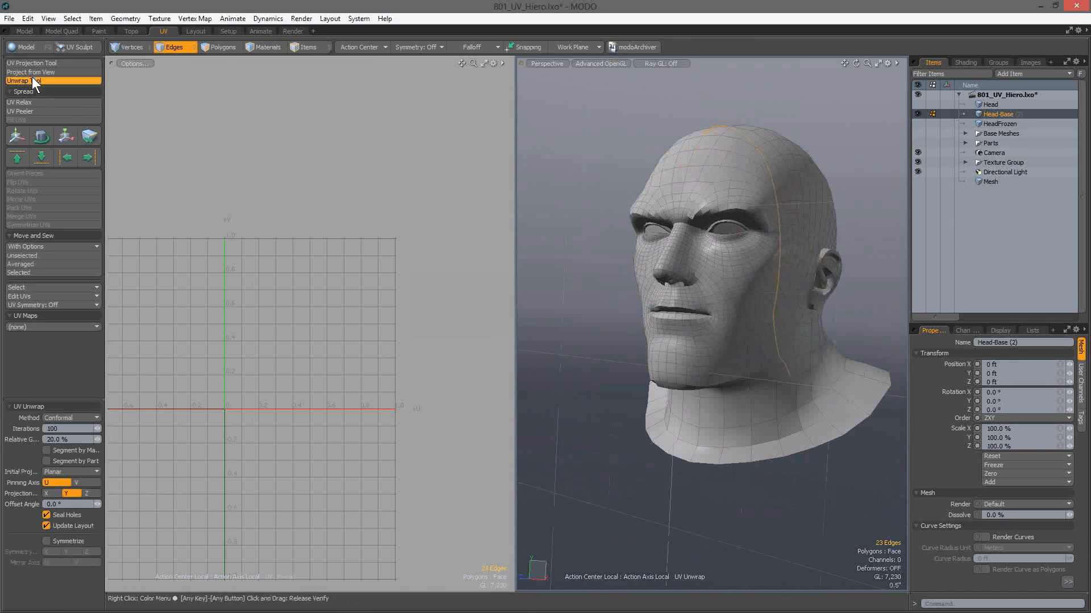
{"action": "left_click", "coordinate": [83, 418]}
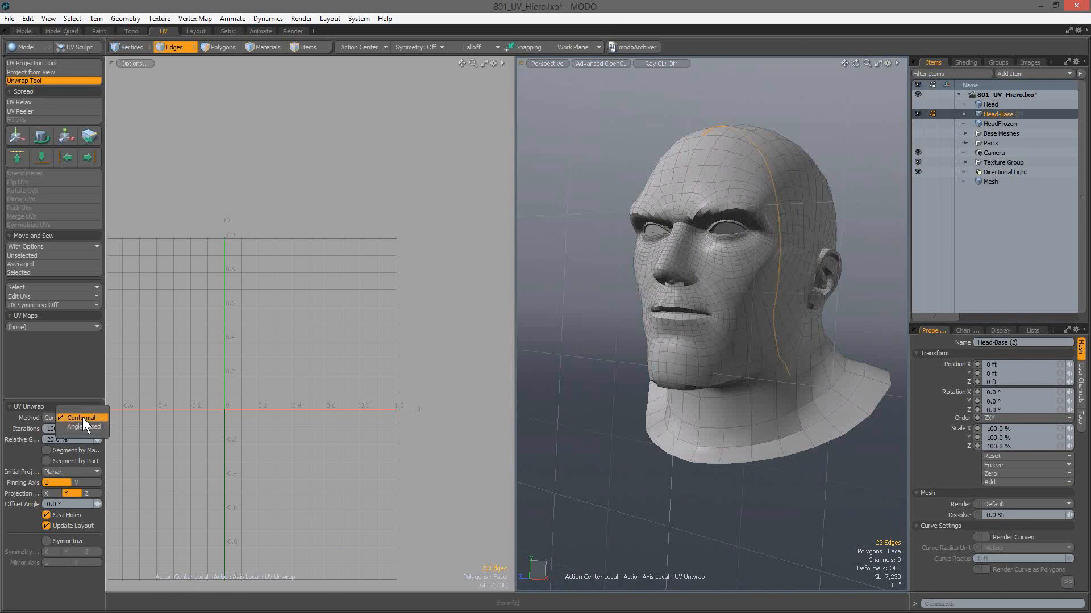
{"action": "left_click", "coordinate": [78, 374]}
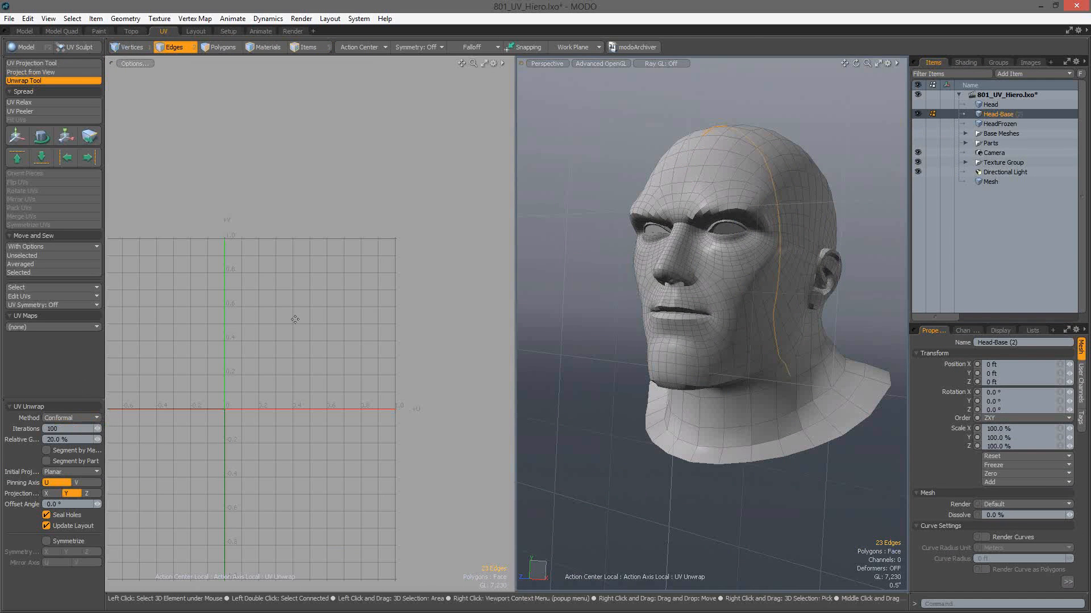
{"action": "left_click_drag", "start_coordinate": [295, 319], "coordinate": [386, 431]}
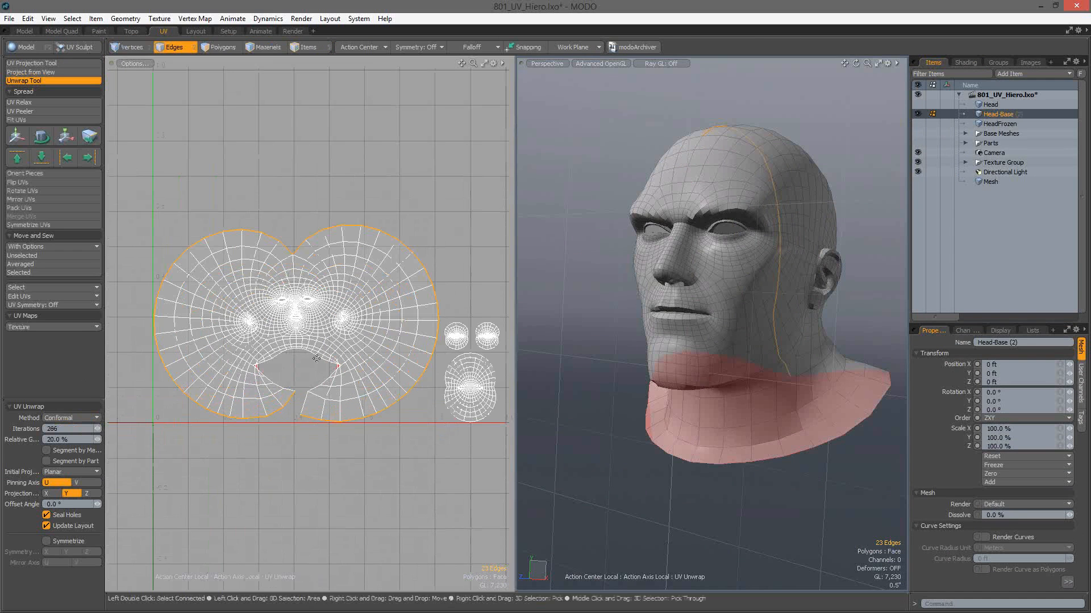
Turn off Seal Holes and adjust the Conformal unwrap interactively to about 393 iterations
{"action": "left_click_drag", "start_coordinate": [647, 318], "coordinate": [832, 333], "text": "alt"}
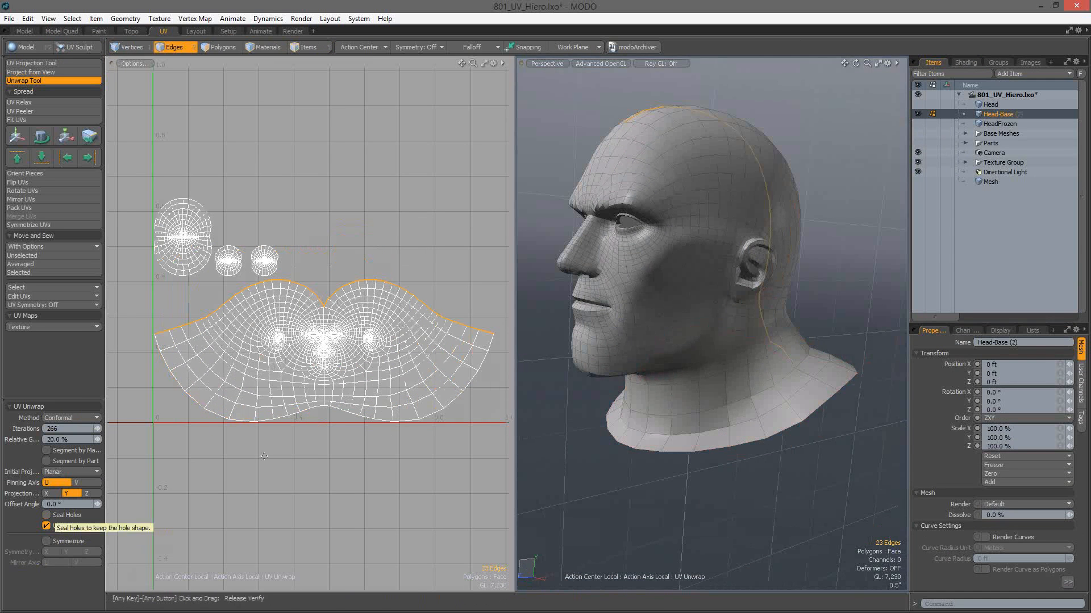
{"action": "left_click_drag", "start_coordinate": [264, 456], "coordinate": [252, 453]}
{"action": "left_click_drag", "start_coordinate": [280, 401], "coordinate": [283, 407], "text": "alt"}
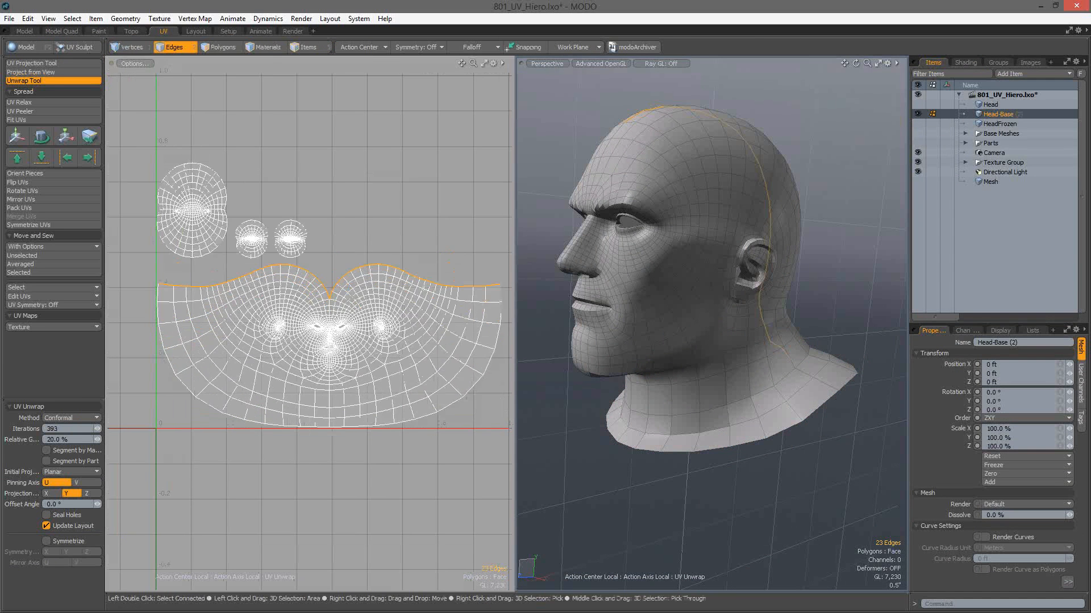
Redo the unwrap with the Angle Based method and Group Normal initial projection at 405 iterations, and drop the tool
{"action": "left_click", "coordinate": [77, 418]}
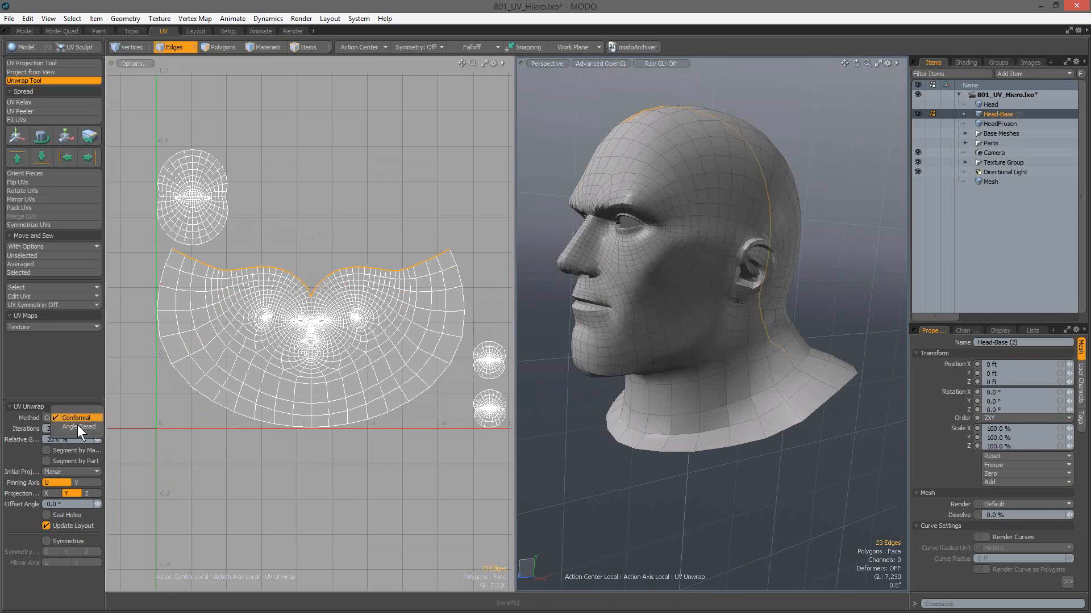
{"action": "left_click", "coordinate": [77, 426]}
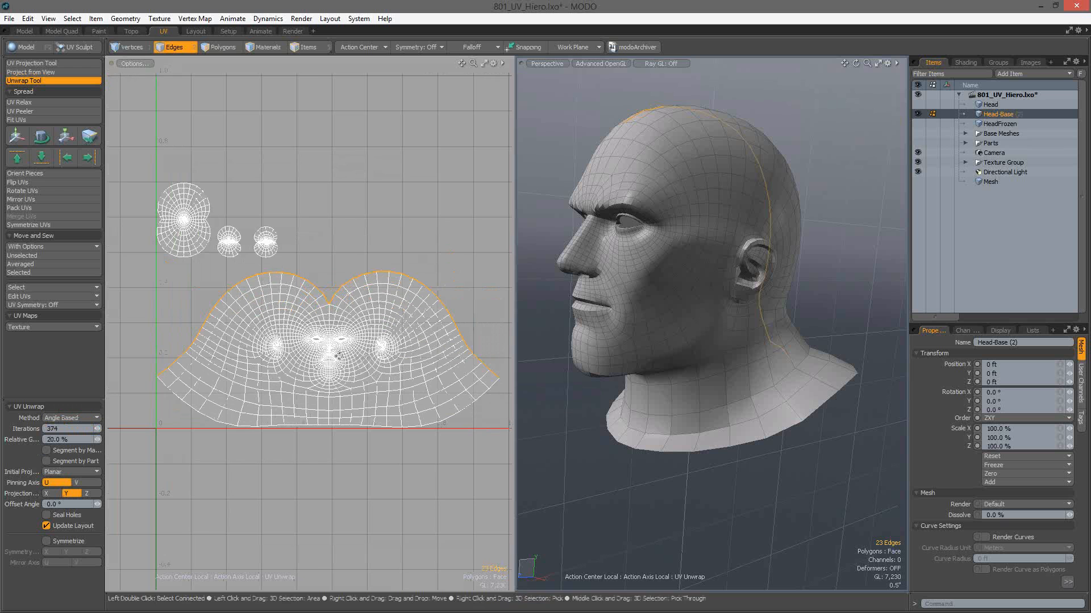
{"action": "left_click", "coordinate": [70, 473]}
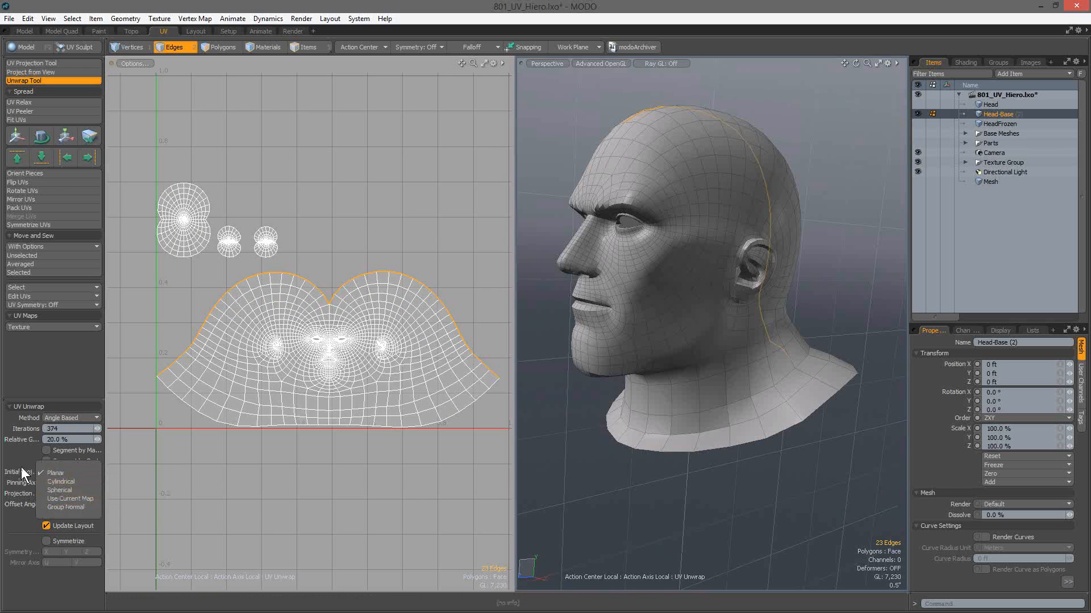
{"action": "left_click", "coordinate": [67, 507]}
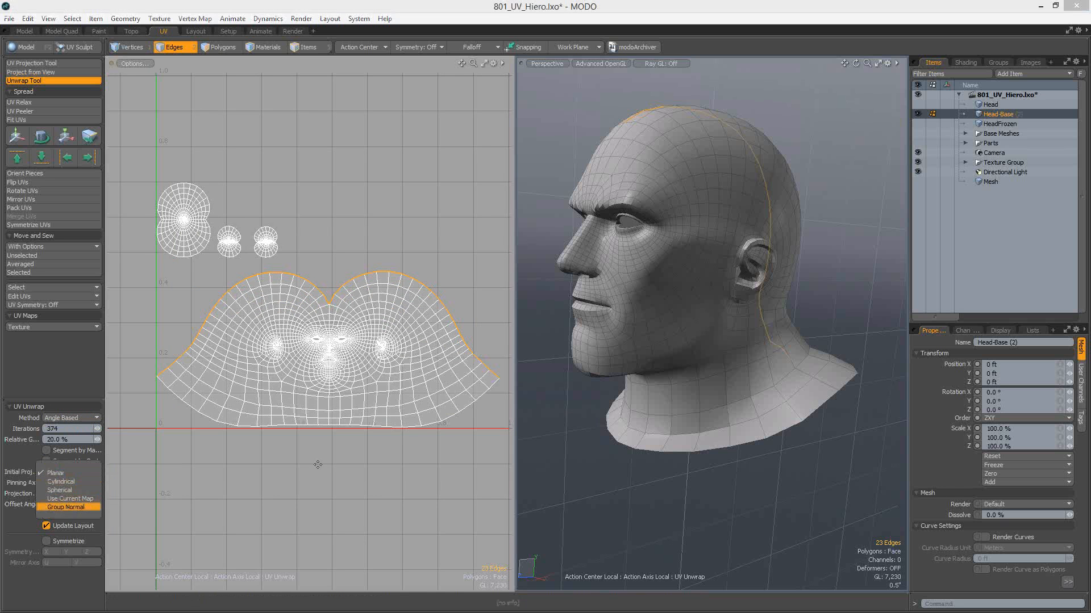
{"action": "left_click_drag", "start_coordinate": [305, 361], "coordinate": [191, 380]}
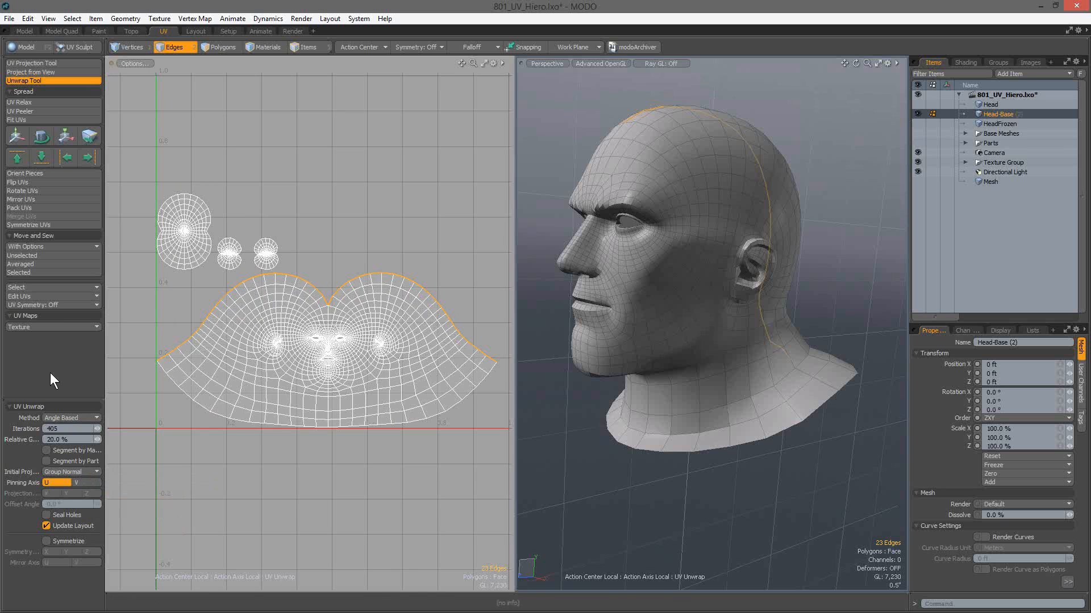
{"action": "key", "text": "space"}
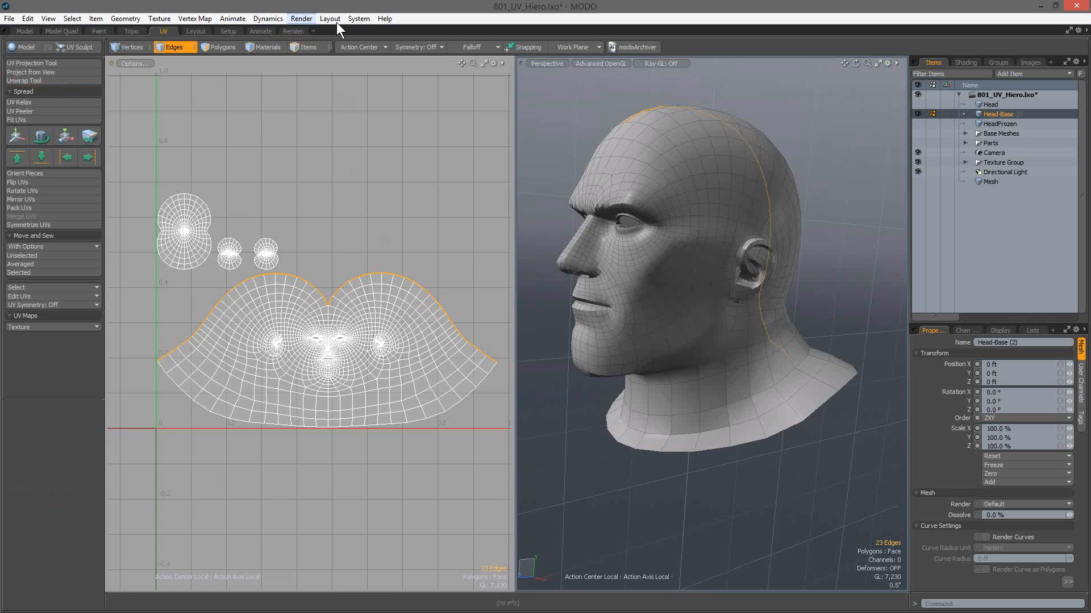
{"action": "left_click", "coordinate": [353, 18]}
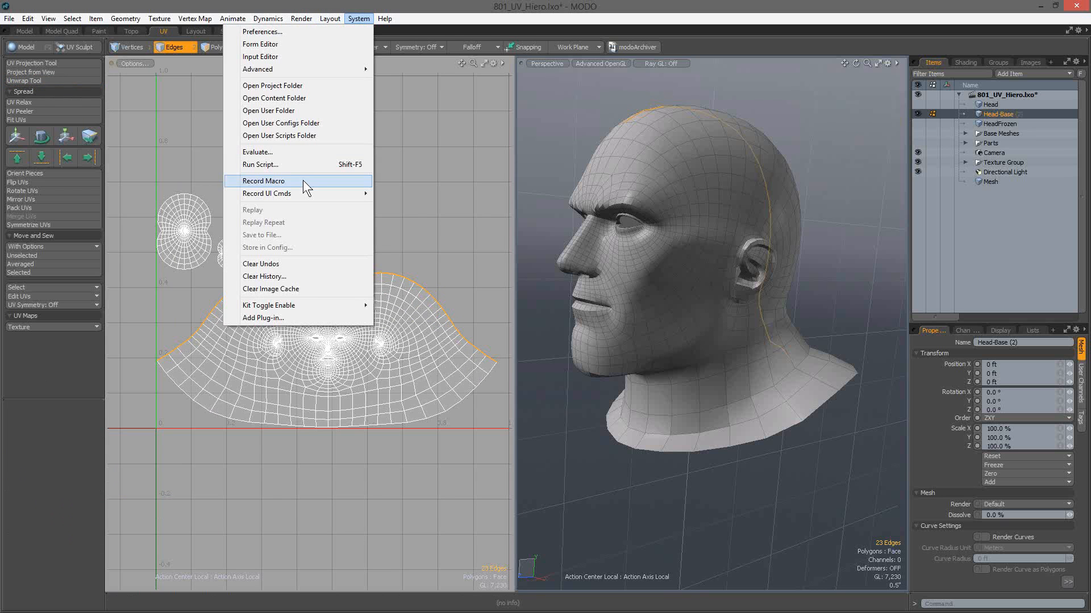
{"action": "left_click", "coordinate": [57, 362]}
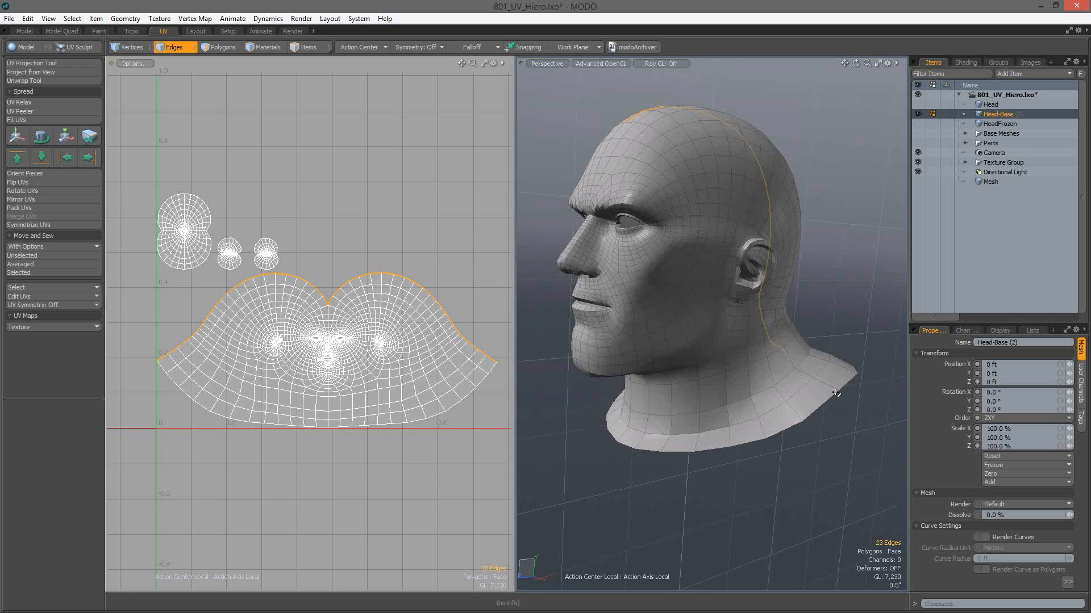
Switch to polygon mode and turn on the rainbowd image in the HeadUnwrap material group to check the UVs on the head
{"action": "key", "text": "3"}
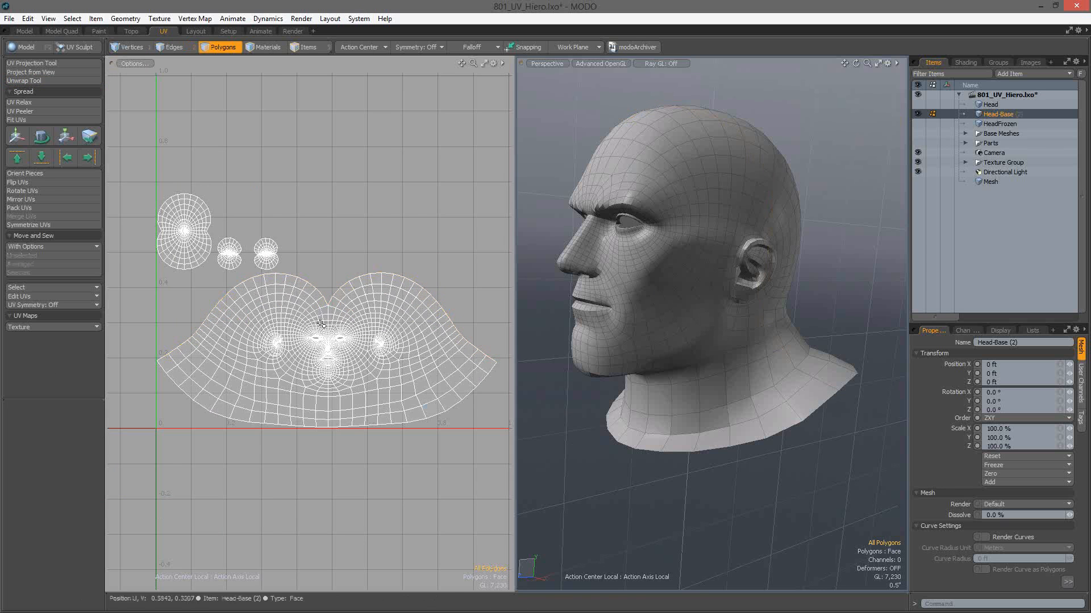
{"action": "left_click", "coordinate": [967, 61]}
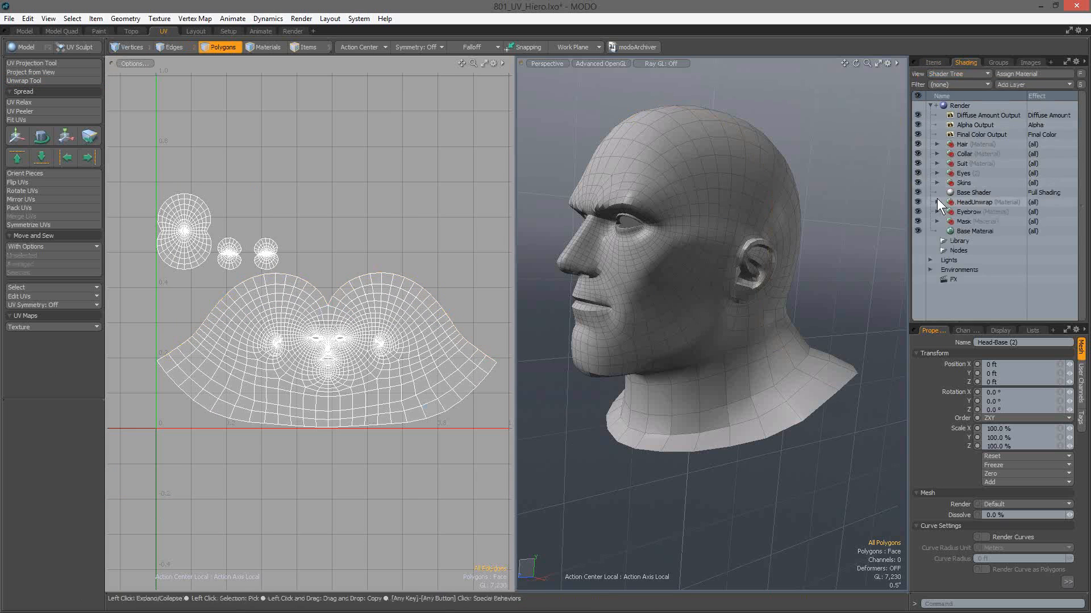
{"action": "left_click", "coordinate": [937, 202]}
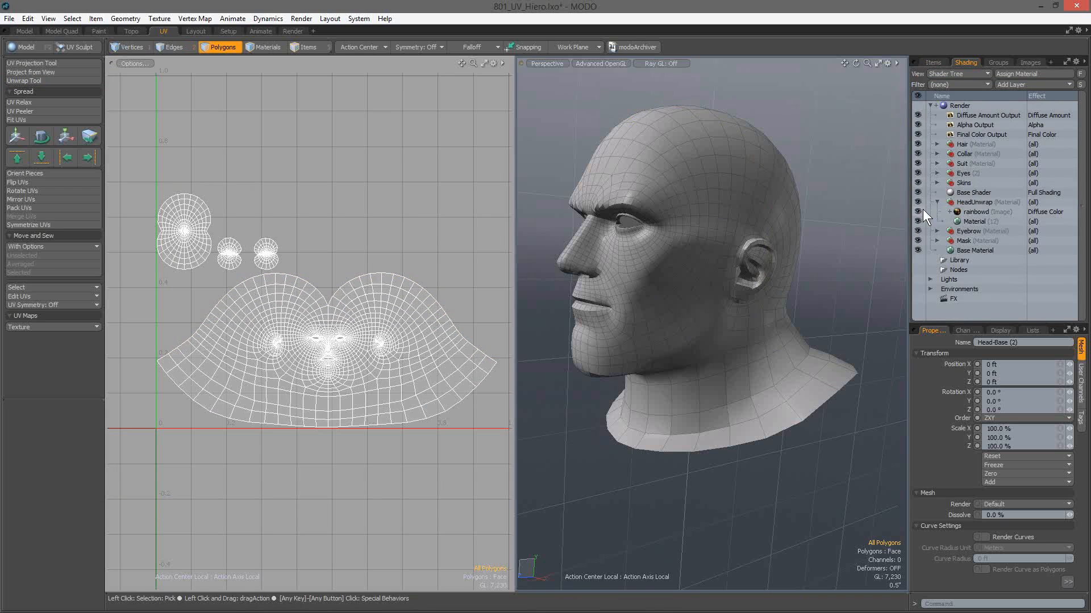
{"action": "left_click", "coordinate": [918, 211]}
{"action": "left_click_drag", "start_coordinate": [946, 287], "coordinate": [756, 322], "text": "alt"}
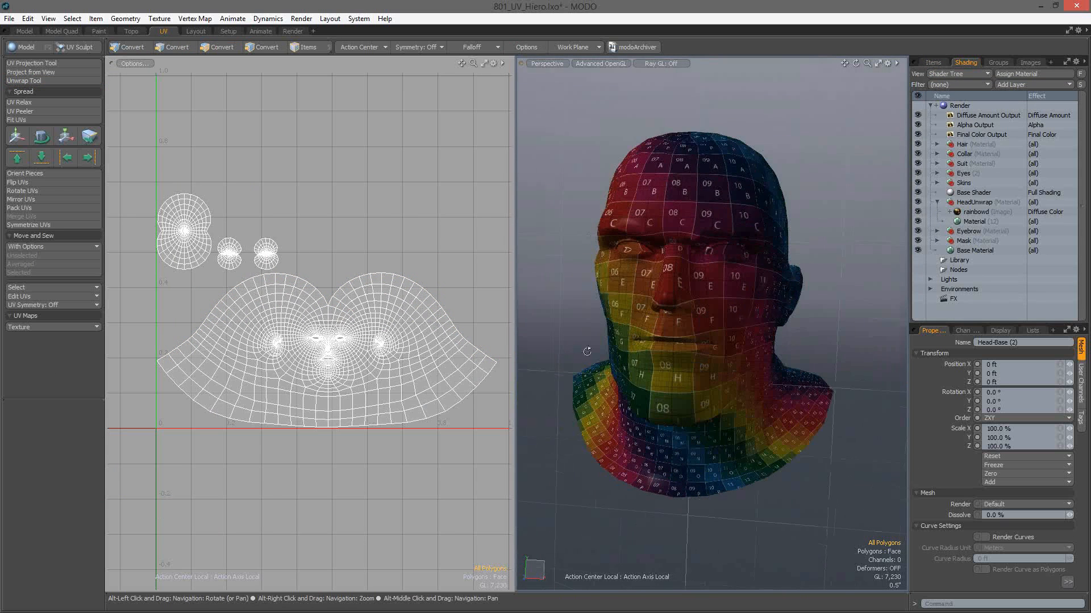
{"action": "left_click_drag", "start_coordinate": [586, 351], "coordinate": [608, 318], "text": "alt"}
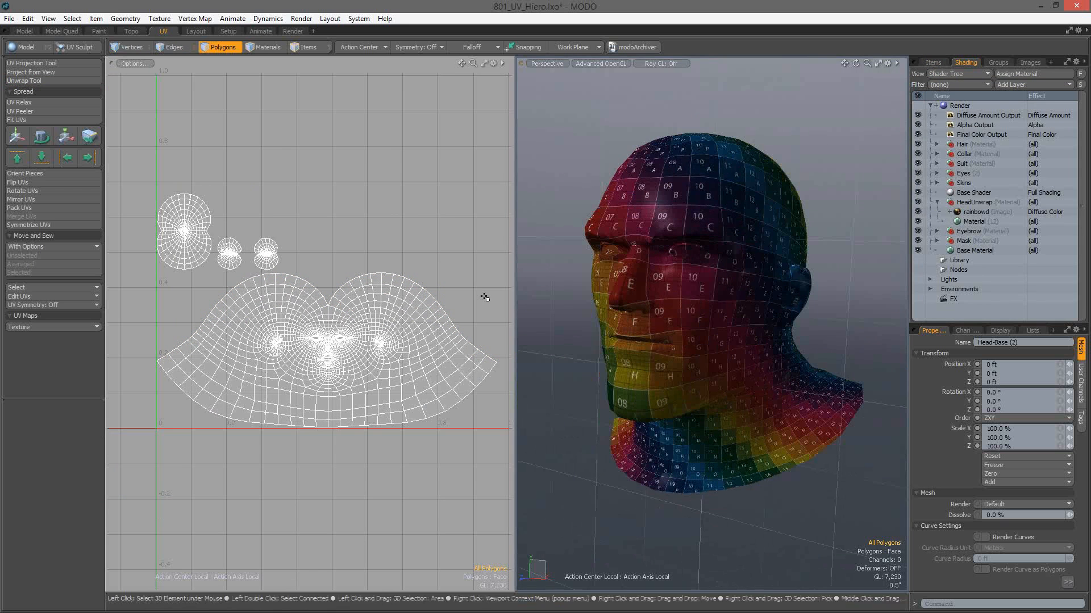
{"action": "left_click", "coordinate": [42, 81]}
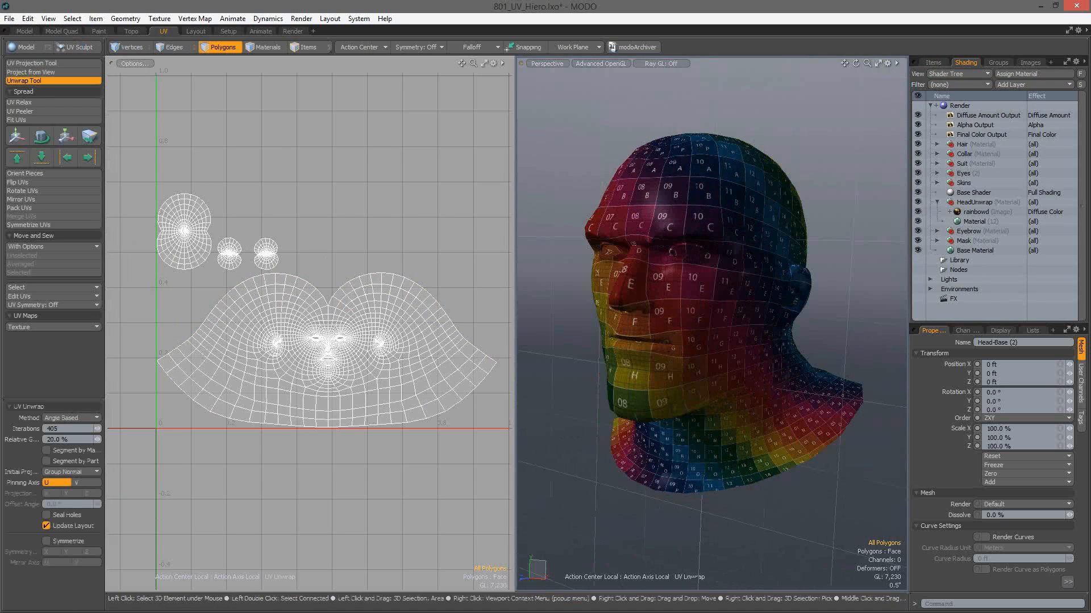
{"action": "left_click", "coordinate": [224, 163]}
{"action": "key", "text": "ctrl+z"}
Return to the seam edge selection and interactively unwrap the head again to 494 iterations with the Unwrap Tool
{"action": "left_click", "coordinate": [177, 47]}
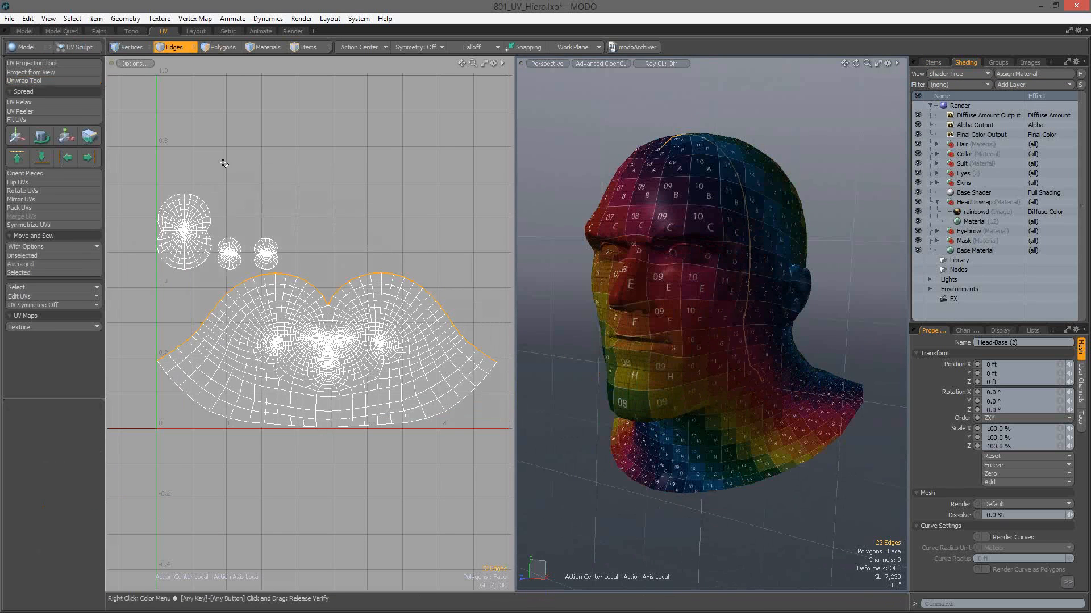
{"action": "left_click", "coordinate": [41, 80]}
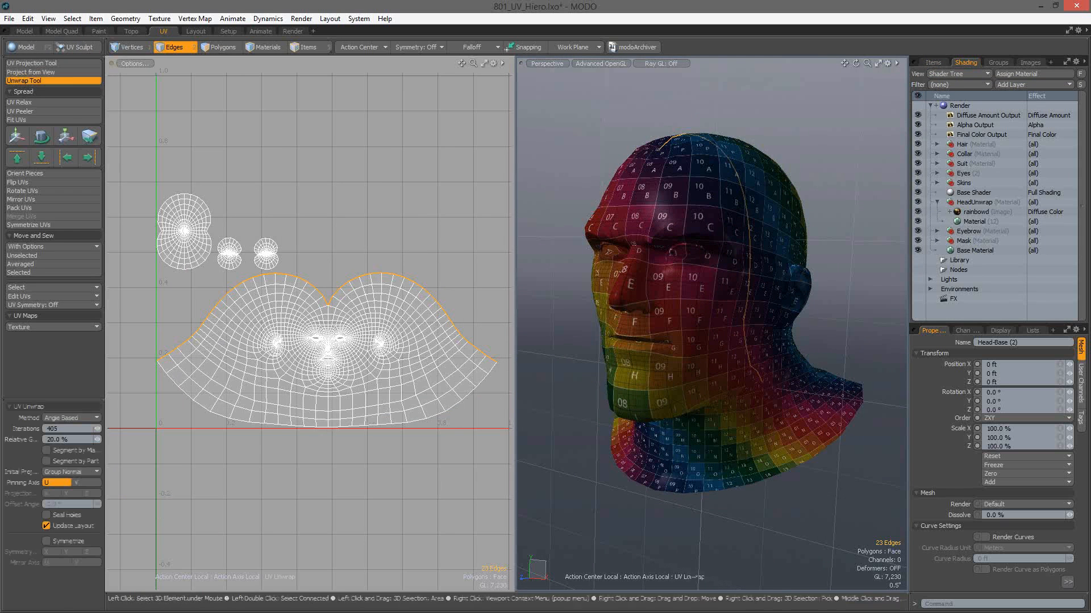
{"action": "left_click_drag", "start_coordinate": [303, 282], "coordinate": [501, 319]}
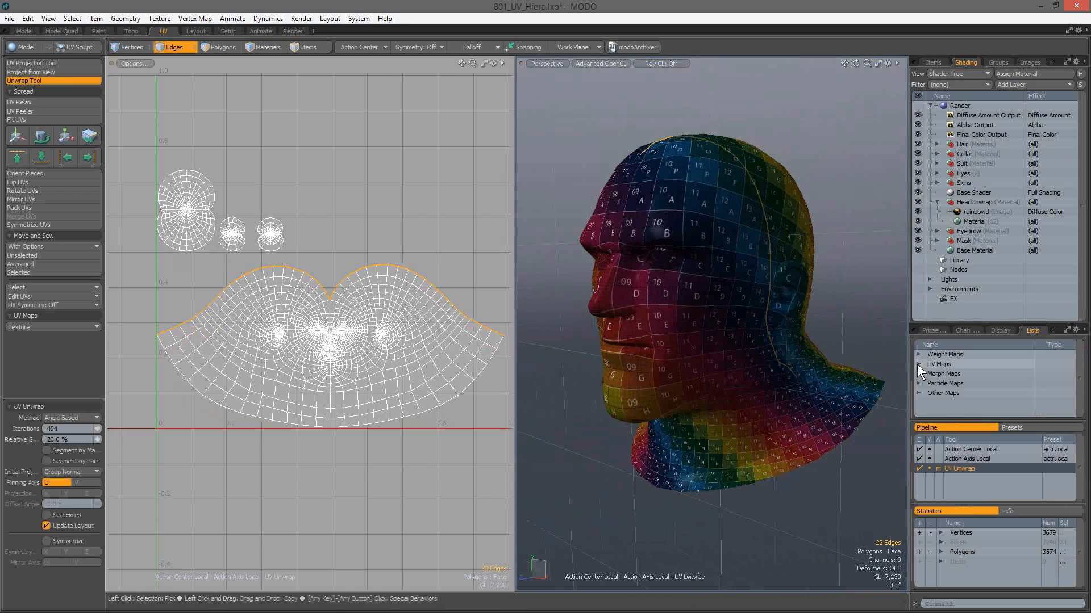
List the UV maps, and select the rainbowd image layer to display its texture locator properties
{"action": "left_click", "coordinate": [916, 363]}
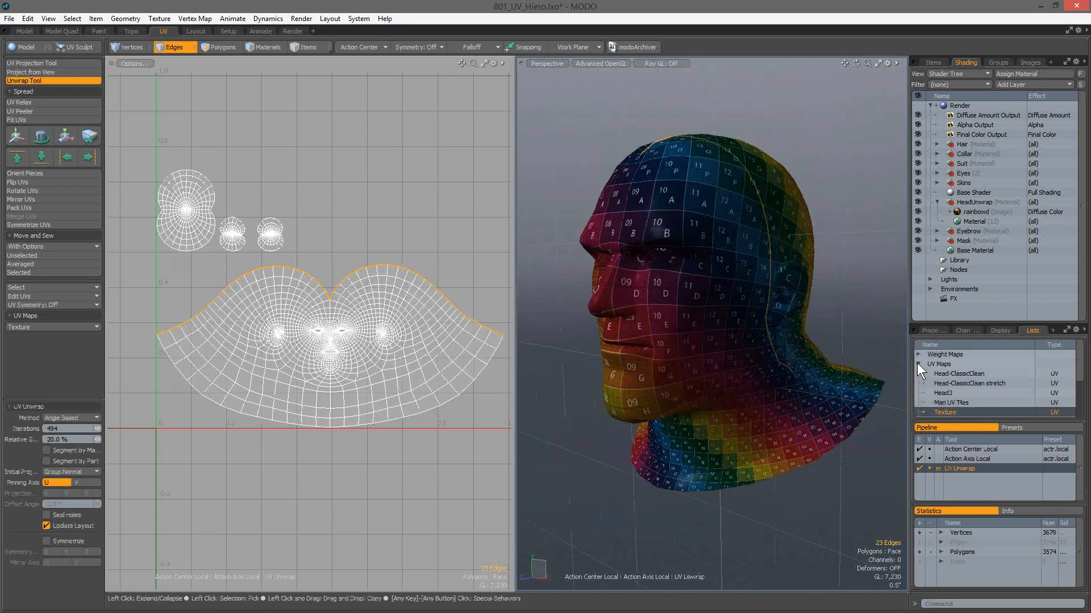
{"action": "left_click", "coordinate": [961, 210]}
{"action": "left_click", "coordinate": [932, 330]}
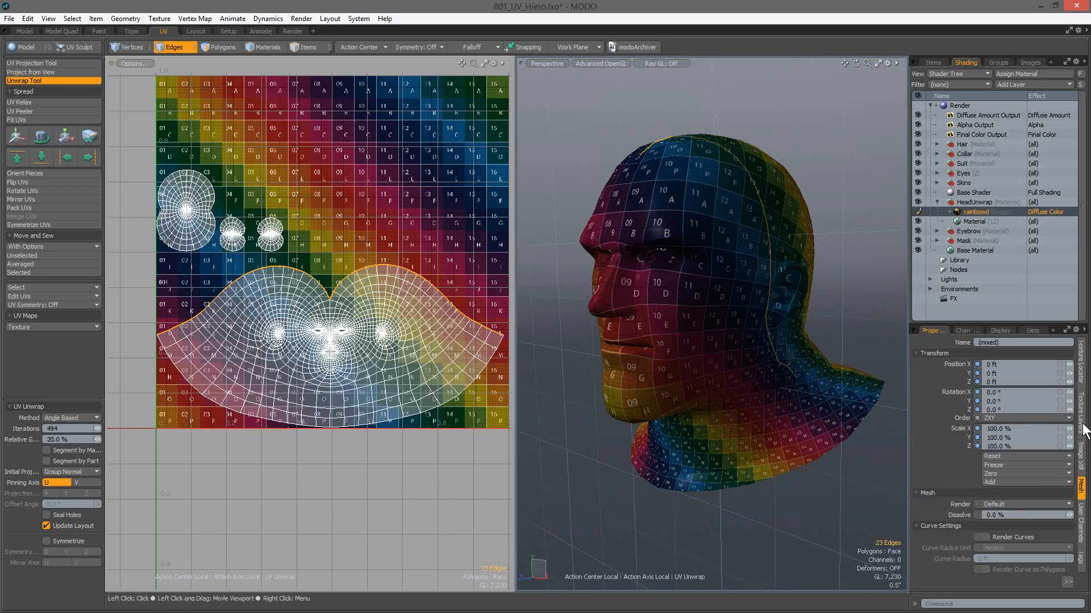
{"action": "left_click", "coordinate": [1079, 398]}
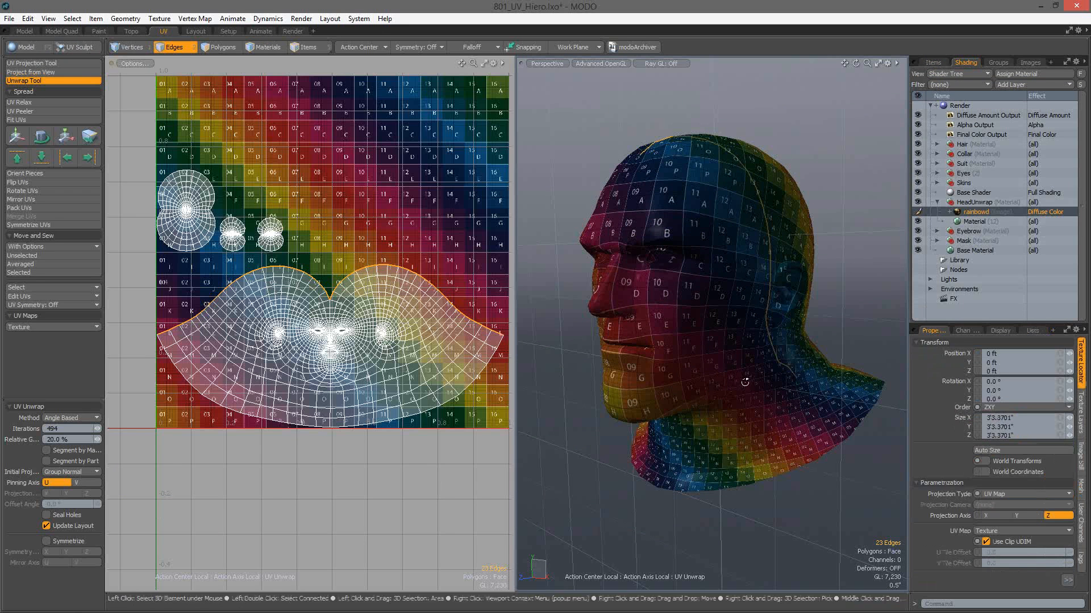
Set the UV view's backdrop to none and drop the Unwrap Tool
{"action": "left_click_drag", "start_coordinate": [745, 382], "coordinate": [717, 382], "text": "alt"}
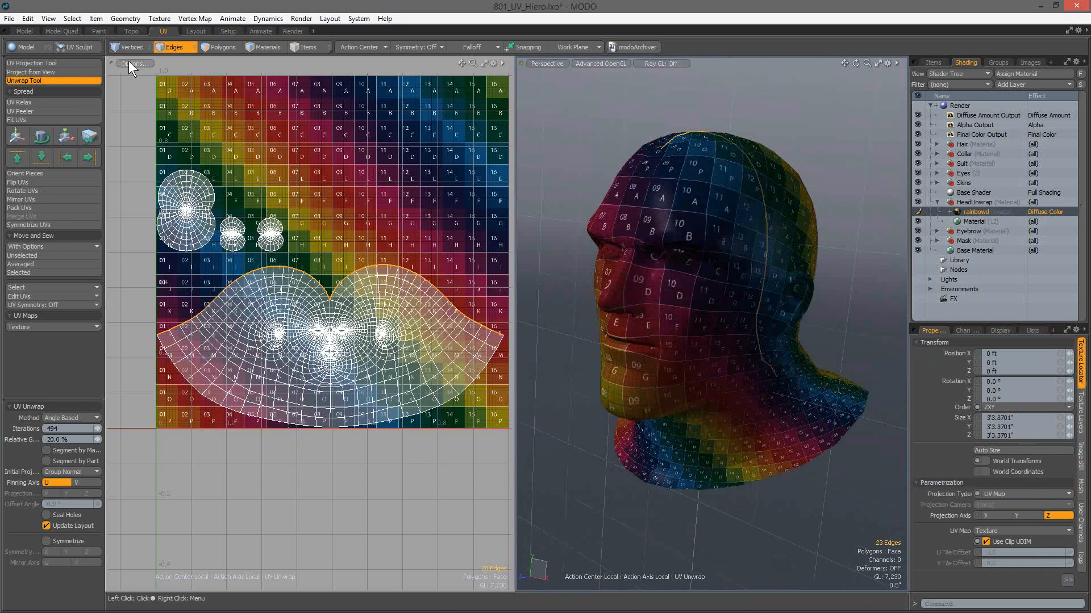
{"action": "left_click", "coordinate": [129, 61]}
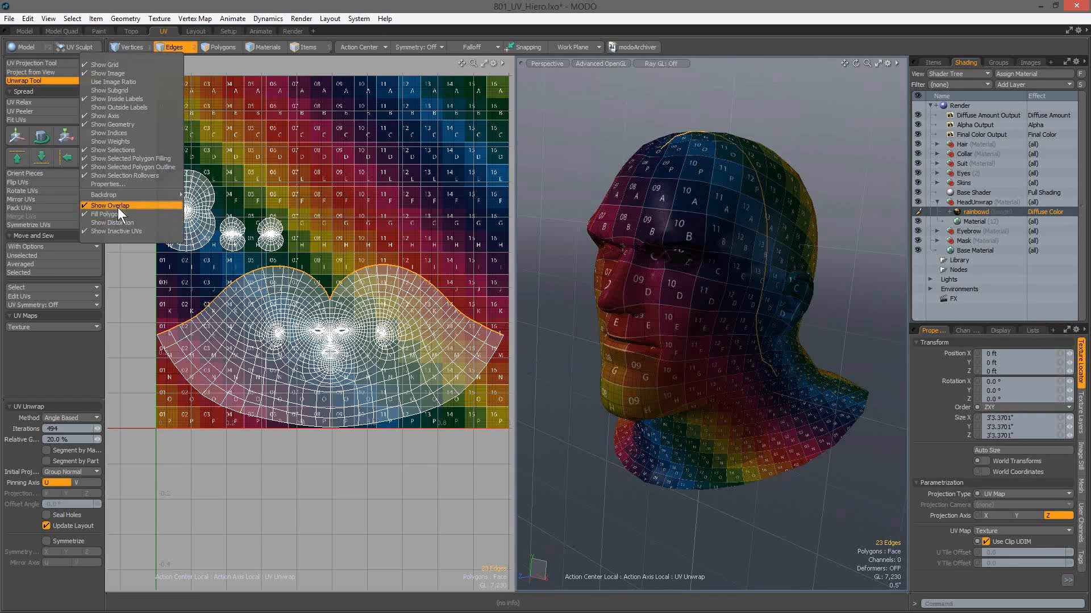
{"action": "mouse_move", "coordinate": [142, 195]}
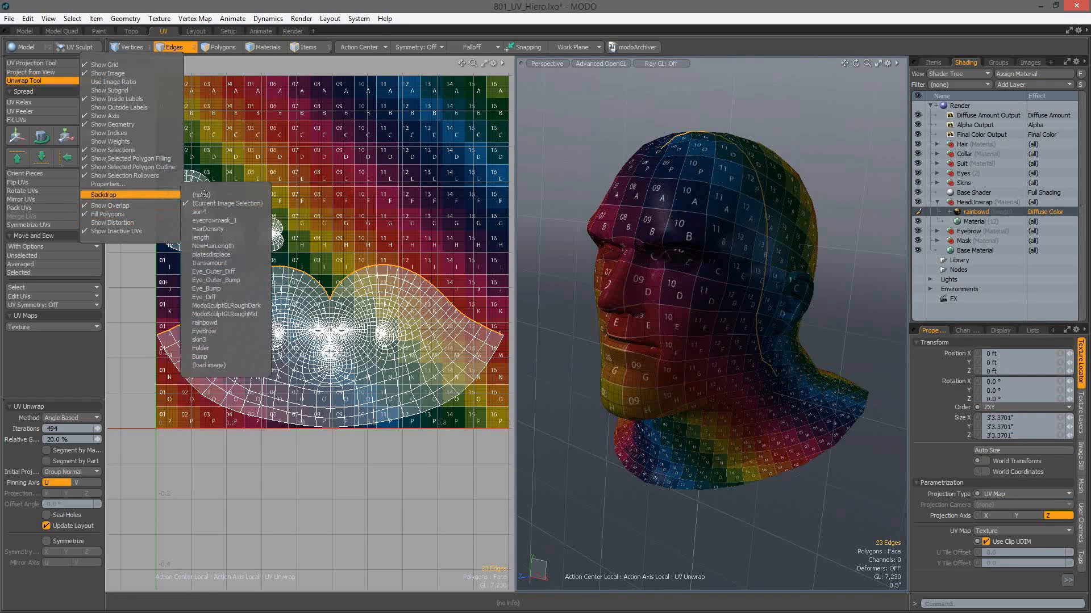
{"action": "left_click", "coordinate": [194, 188]}
{"action": "right_click_drag", "start_coordinate": [351, 288], "coordinate": [342, 289], "text": "alt"}
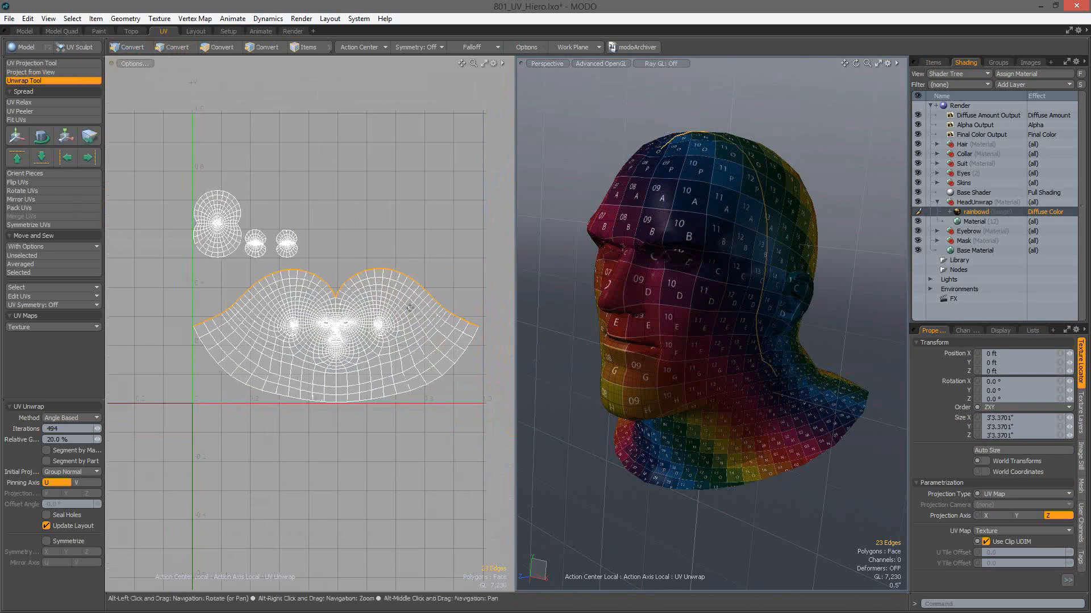
{"action": "key", "text": "q"}
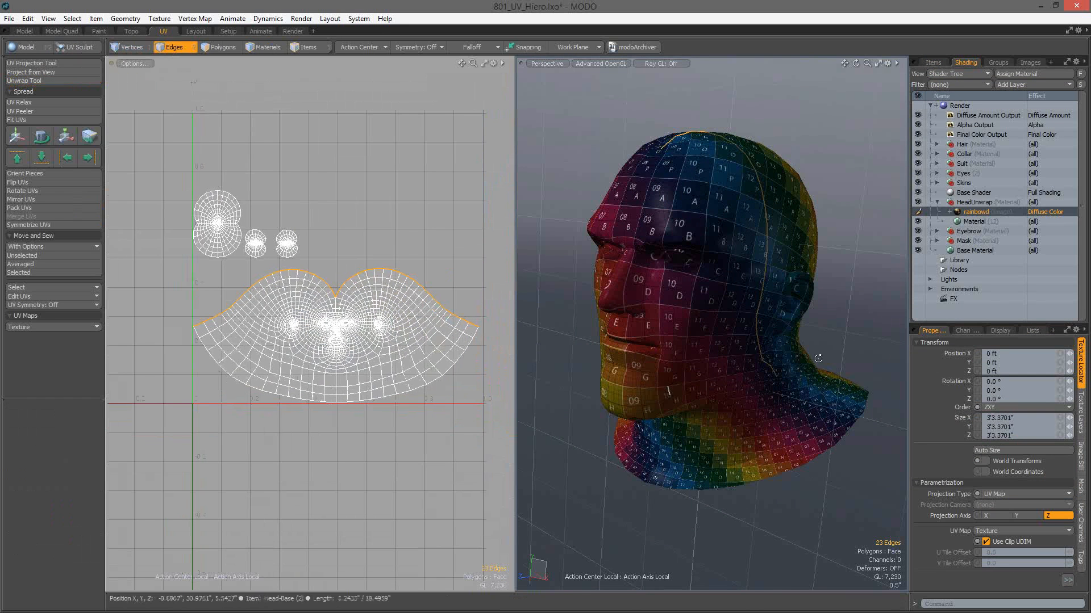
In polygon mode, relax all of the head's UVs with UV Relax in Adaptive mode at 2000 iterations
{"action": "left_click_drag", "start_coordinate": [818, 359], "coordinate": [681, 211], "text": "alt"}
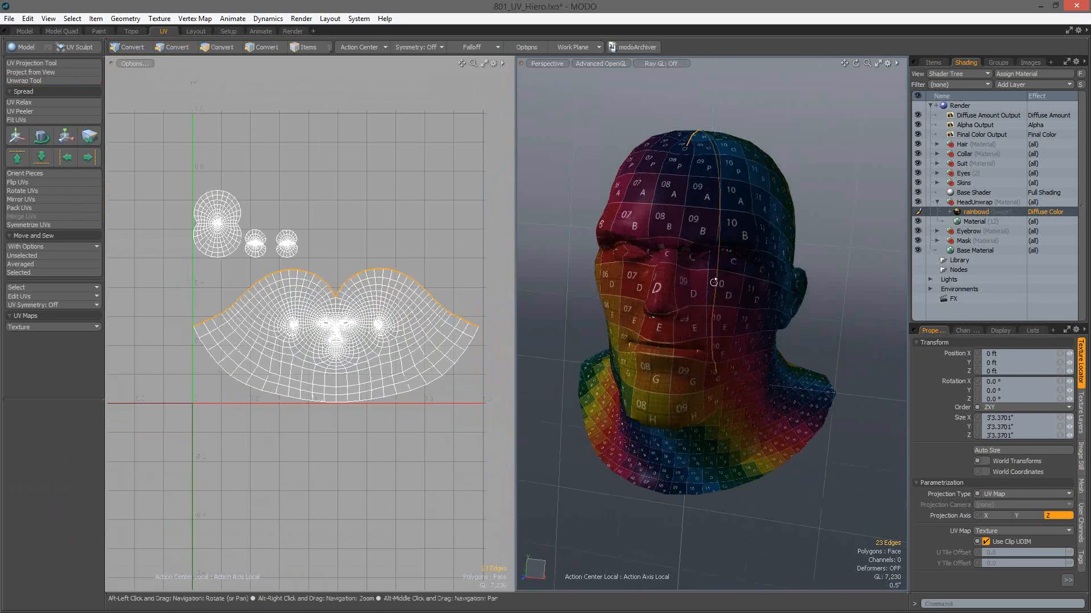
{"action": "left_click_drag", "start_coordinate": [657, 285], "coordinate": [713, 285], "text": "alt"}
{"action": "key", "text": "3"}
{"action": "left_click", "coordinate": [52, 103]}
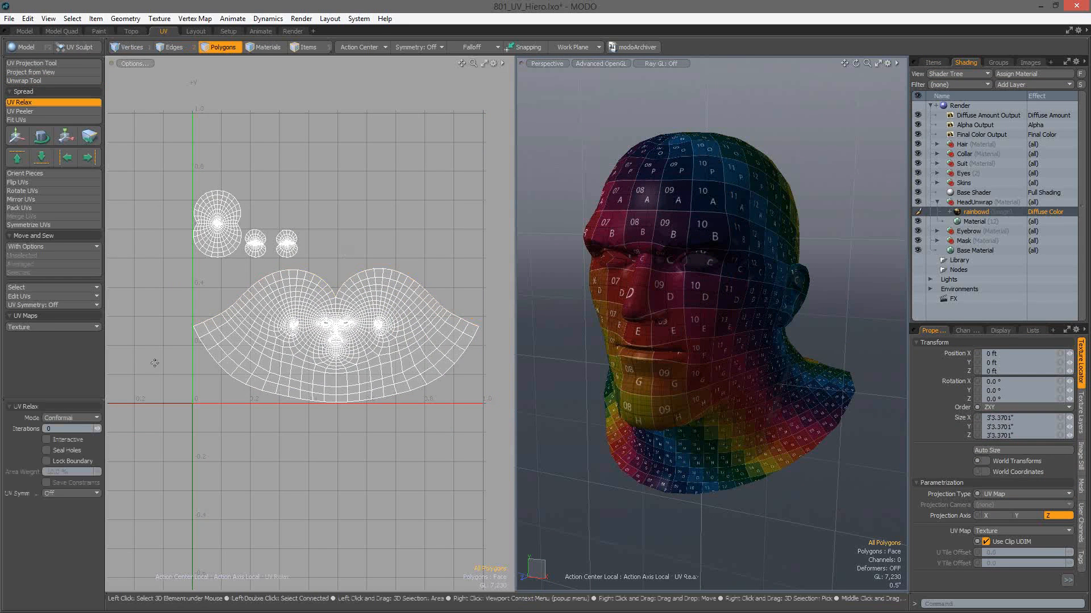
{"action": "left_click", "coordinate": [77, 418]}
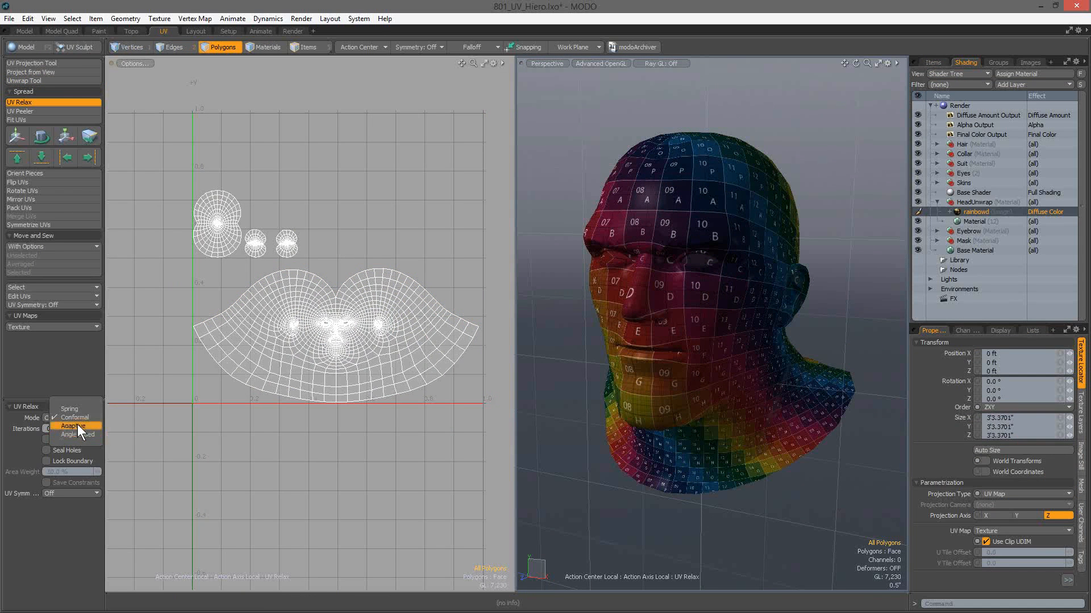
{"action": "left_click", "coordinate": [77, 426]}
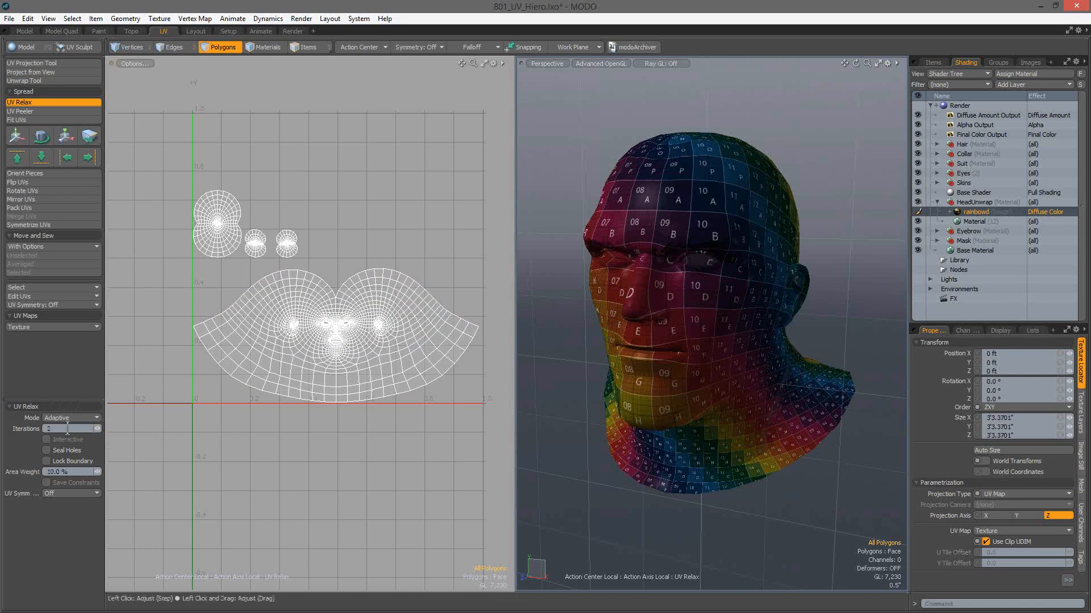
{"action": "type", "text": "000"}
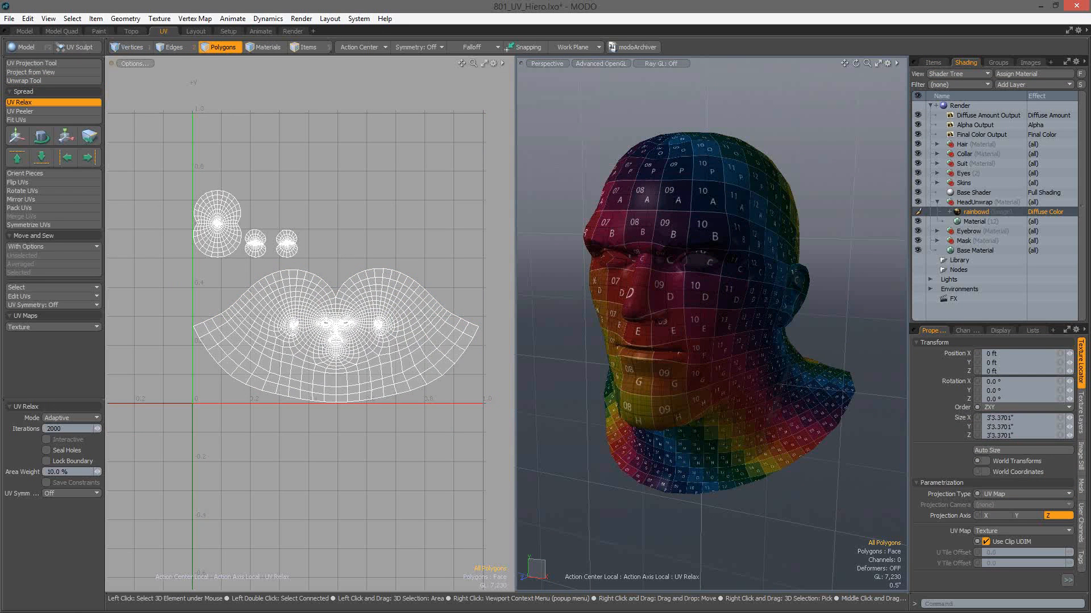
{"action": "left_click", "coordinate": [336, 246]}
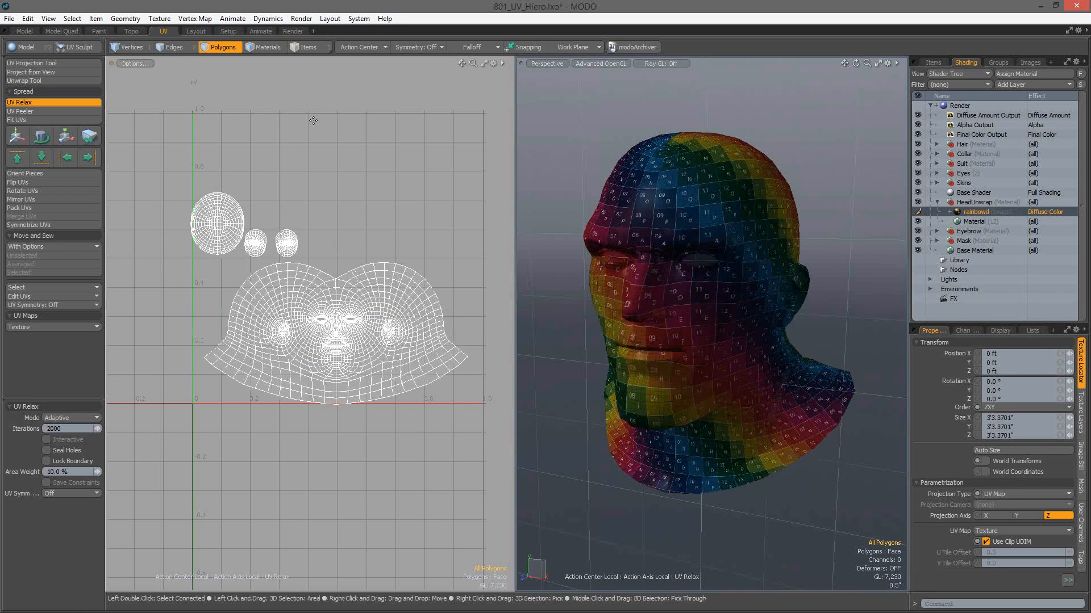
Examine the relaxed face island and the test texture on the head, and drop the UV Relax tool
{"action": "key", "text": "alt"}
{"action": "right_click_drag", "start_coordinate": [357, 326], "coordinate": [382, 348], "text": "alt"}
{"action": "left_click_drag", "start_coordinate": [558, 384], "coordinate": [793, 339], "text": "alt"}
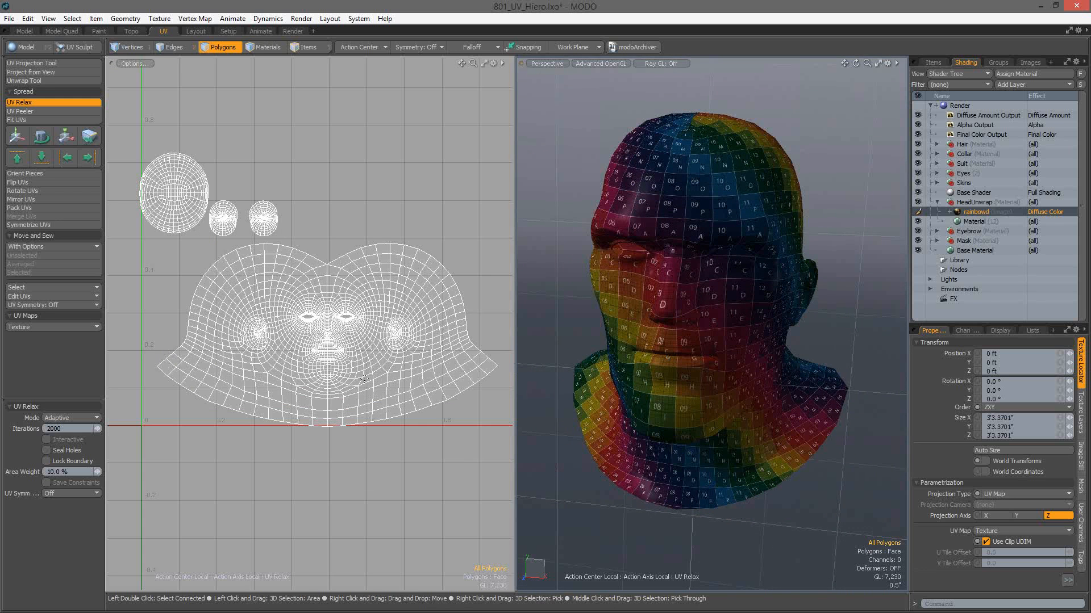
{"action": "left_click_drag", "start_coordinate": [354, 321], "coordinate": [328, 311], "text": "alt"}
{"action": "scroll", "coordinate": [329, 312], "scroll_direction": "up", "scroll_amount": 2, "text": "alt"}
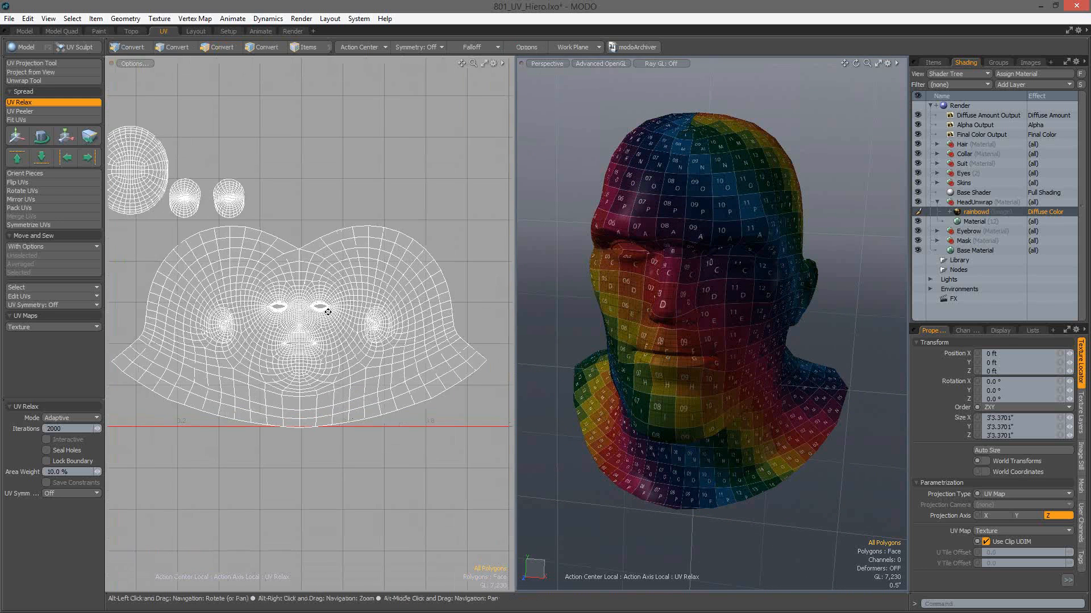
{"action": "scroll", "coordinate": [329, 312], "scroll_direction": "up", "scroll_amount": 2, "text": "alt"}
{"action": "left_click", "coordinate": [31, 81]}
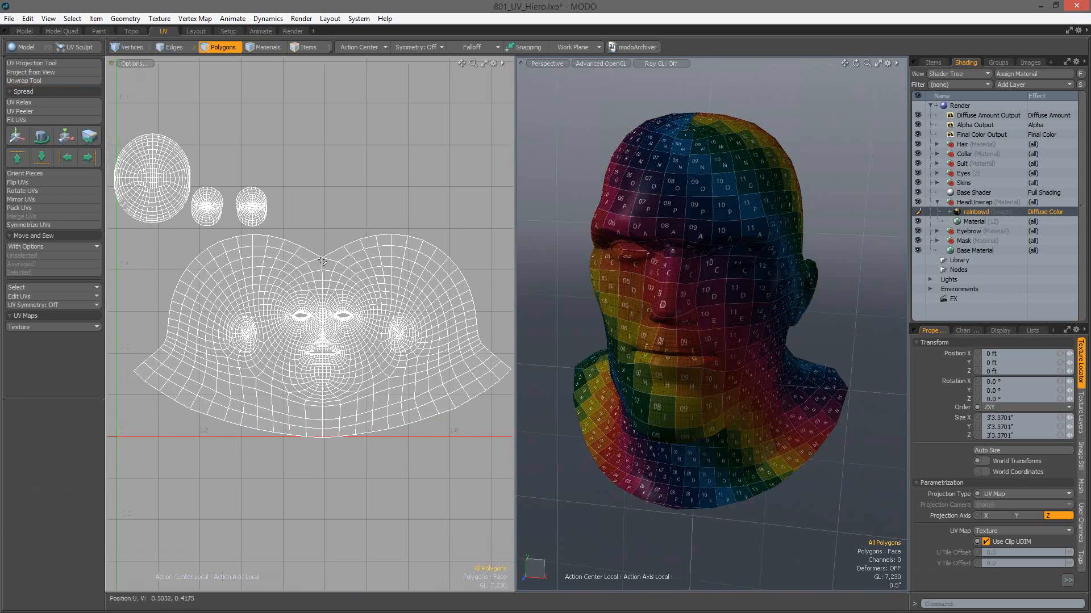
Lasso the polygons of one half of the face island to check its centre line, and clear the selection
{"action": "key", "text": "2"}
{"action": "key", "text": "3"}
{"action": "mouse_move", "coordinate": [320, 249]}
{"action": "right_mouse_down"}
{"action": "mouse_move", "coordinate": [511, 545]}
{"action": "mouse_move", "coordinate": [321, 511]}
{"action": "right_mouse_up"}
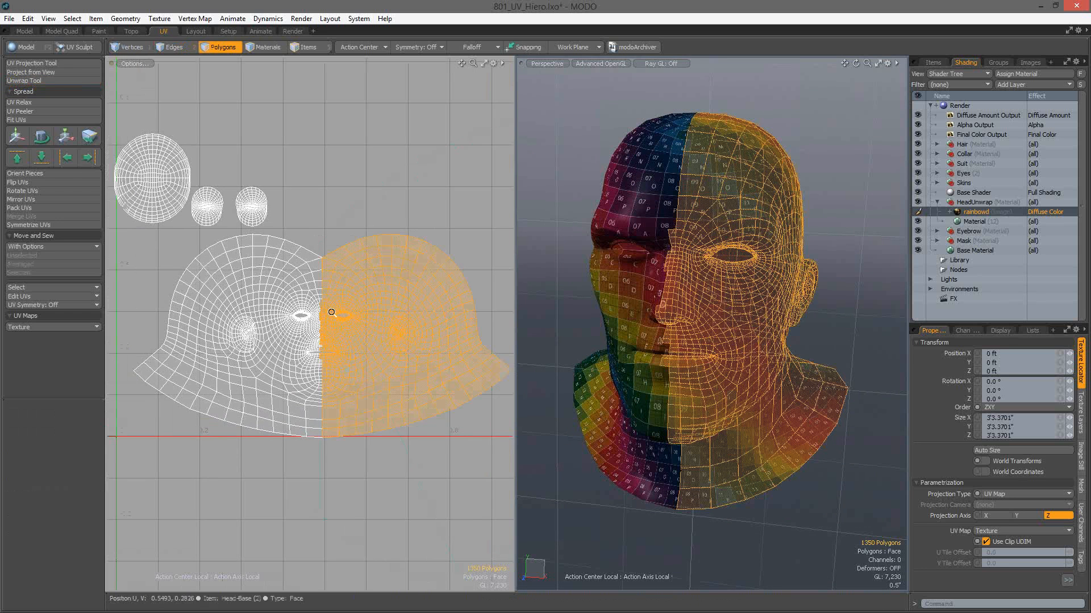
{"action": "scroll", "coordinate": [341, 295], "scroll_direction": "up", "scroll_amount": 5}
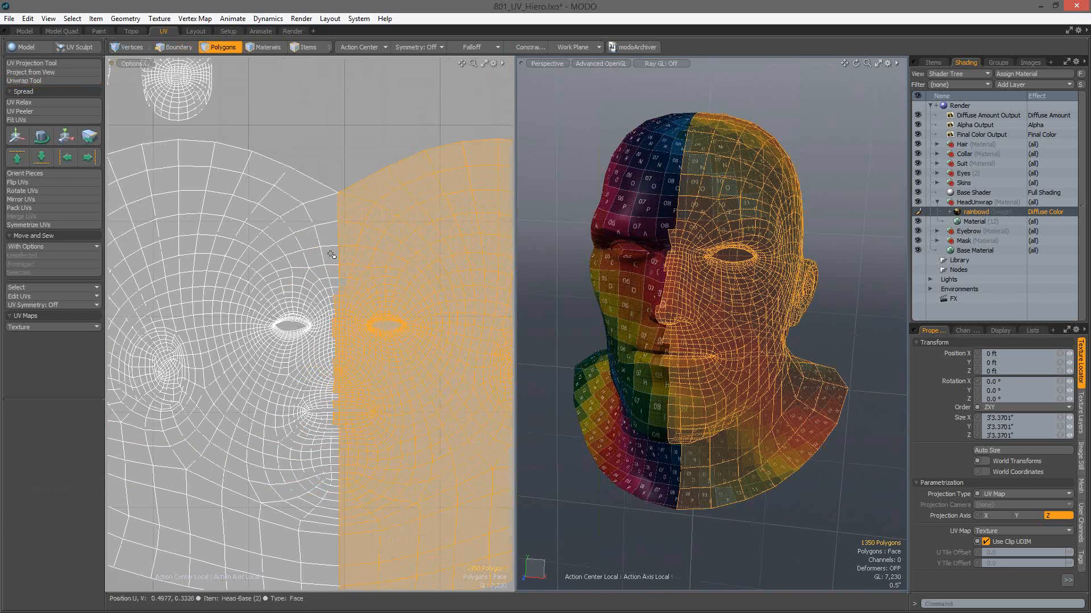
{"action": "key", "text": "alt"}
{"action": "scroll", "coordinate": [322, 275], "scroll_direction": "down", "scroll_amount": 3, "text": "alt"}
{"action": "left_click_drag", "start_coordinate": [341, 446], "coordinate": [351, 375], "text": "alt"}
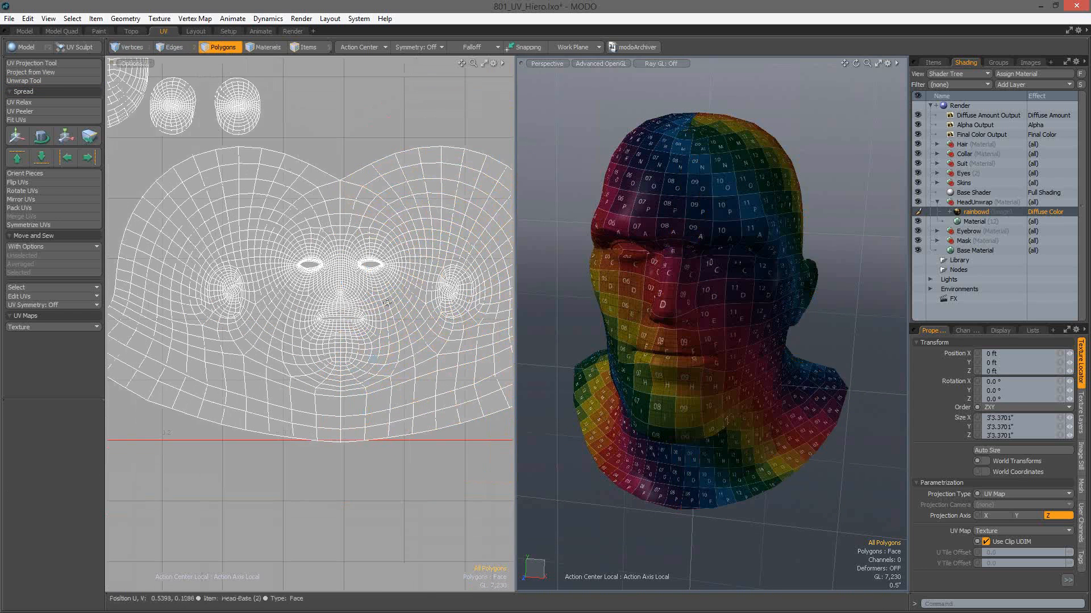
Try shifting the UVs about 0.0032 along U with the move tool, and undo the shift
{"action": "key", "text": "w"}
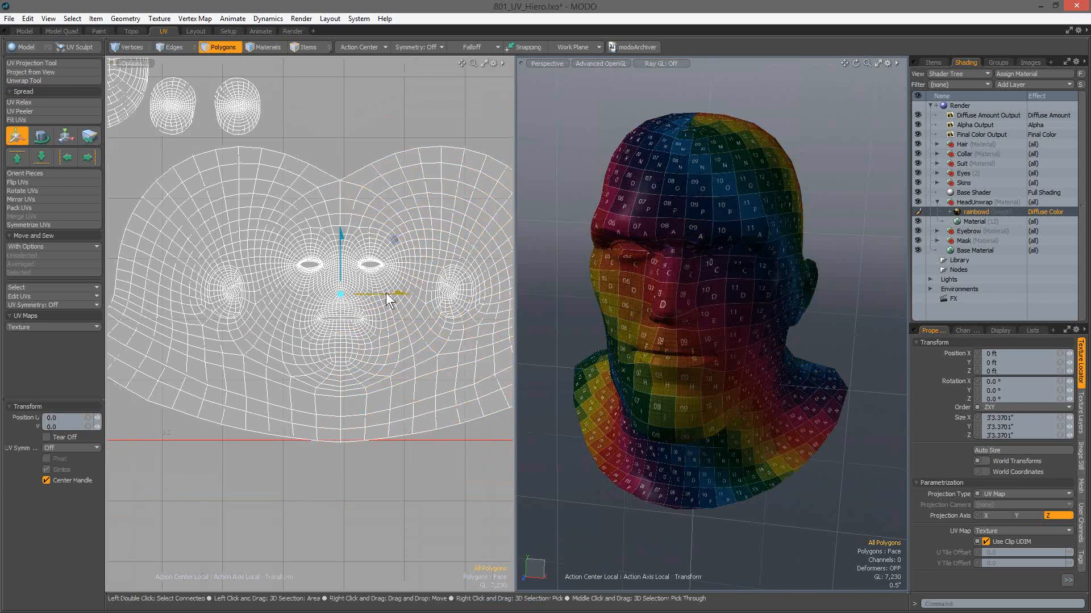
{"action": "left_click_drag", "start_coordinate": [394, 239], "coordinate": [396, 240]}
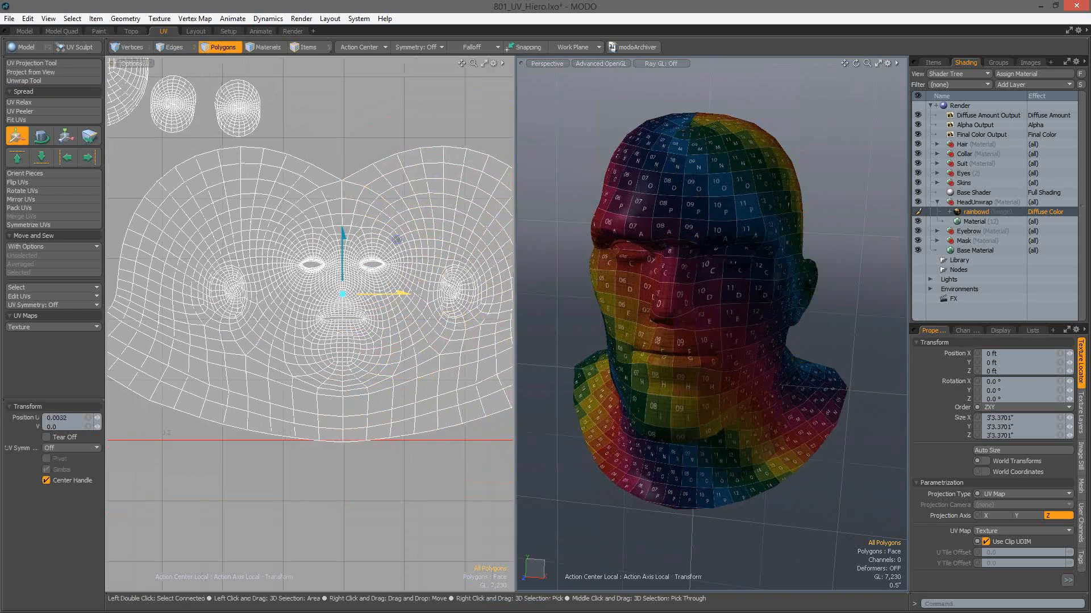
{"action": "key", "text": "ctrl+z"}
{"action": "key", "text": "space"}
Lasso one half of the face island's polygons and deselect those that stray across the centre line
{"action": "mouse_move", "coordinate": [342, 171]}
{"action": "right_mouse_down"}
{"action": "mouse_move", "coordinate": [465, 59]}
{"action": "mouse_move", "coordinate": [330, 573]}
{"action": "mouse_move", "coordinate": [343, 566]}
{"action": "mouse_move", "coordinate": [344, 176]}
{"action": "right_mouse_up"}
{"action": "scroll", "coordinate": [431, 319], "scroll_direction": "up", "scroll_amount": 6}
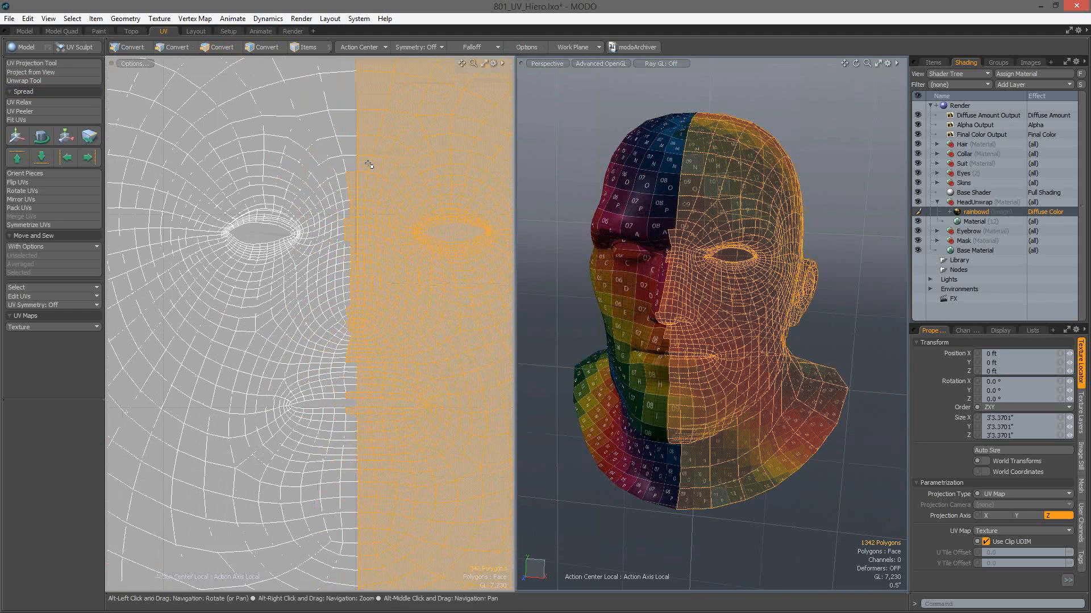
{"action": "mouse_move", "coordinate": [357, 138]}
{"action": "right_mouse_down", "text": "ctrl"}
{"action": "mouse_move", "coordinate": [256, 346]}
{"action": "mouse_move", "coordinate": [365, 463]}
{"action": "mouse_move", "coordinate": [368, 268]}
{"action": "mouse_move", "coordinate": [351, 361]}
{"action": "mouse_move", "coordinate": [243, 346]}
{"action": "mouse_move", "coordinate": [259, 368]}
{"action": "mouse_move", "coordinate": [284, 361]}
{"action": "right_mouse_up", "text": "ctrl"}
{"action": "scroll", "coordinate": [361, 314], "scroll_direction": "up", "scroll_amount": 4}
{"action": "left_click_drag", "start_coordinate": [384, 199], "coordinate": [348, 199], "text": "alt"}
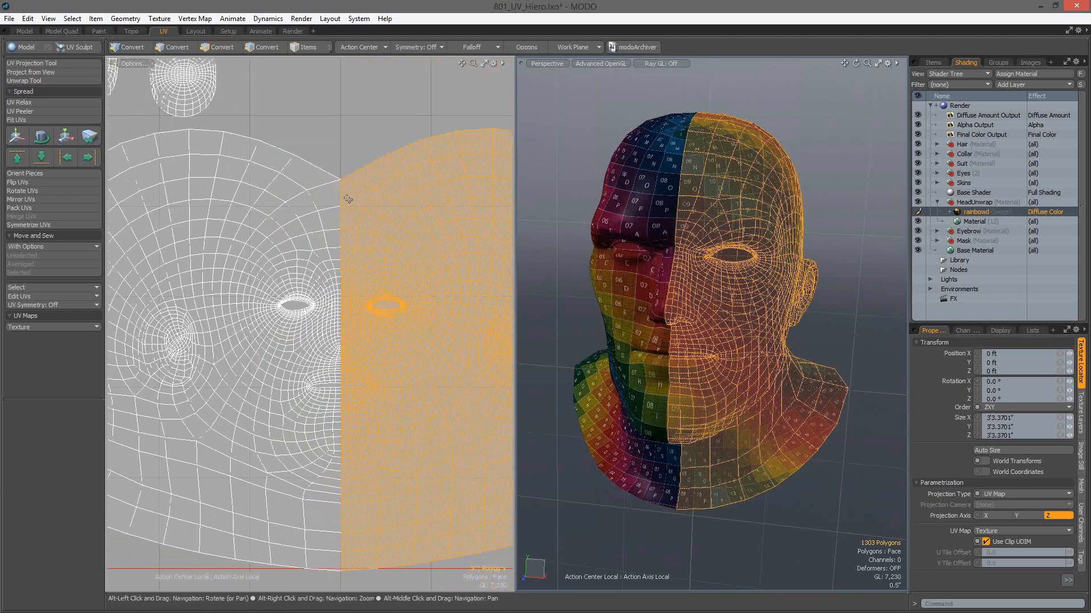
{"action": "right_click_drag", "start_coordinate": [348, 199], "coordinate": [354, 199], "text": "alt"}
Switch to edge mode and select the edge loop running down the centre of the face
{"action": "key", "text": "space"}
{"action": "key", "text": "space"}
{"action": "left_click", "coordinate": [343, 157]}
{"action": "double_click", "coordinate": [341, 185]}
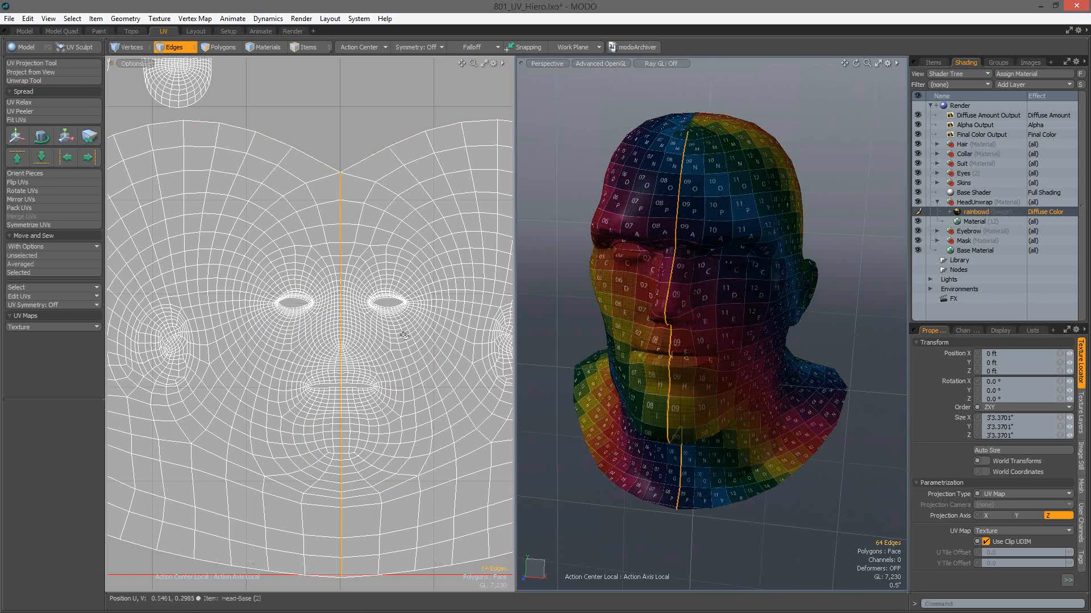
Set the U component of the centre edge loop's UV value to .5
{"action": "right_click_drag", "start_coordinate": [398, 336], "coordinate": [360, 339], "text": "alt"}
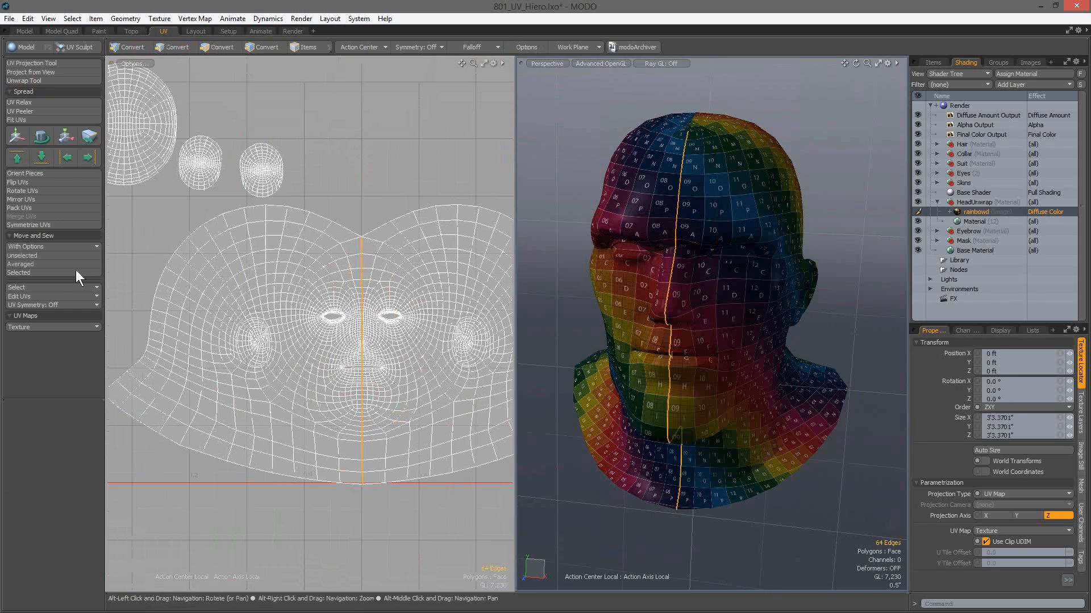
{"action": "left_click", "coordinate": [53, 293]}
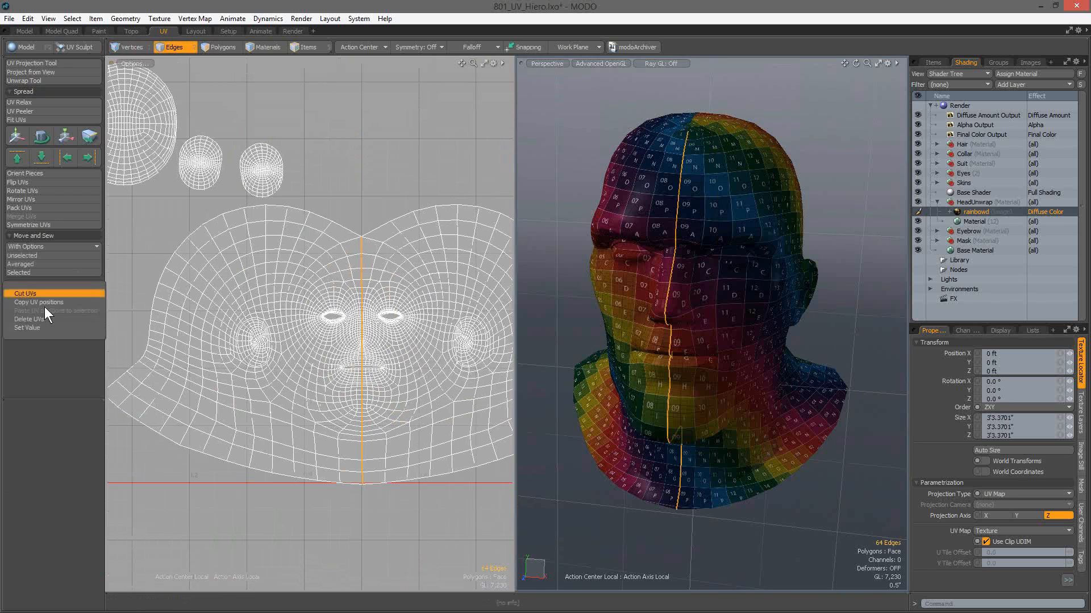
{"action": "left_click", "coordinate": [45, 326]}
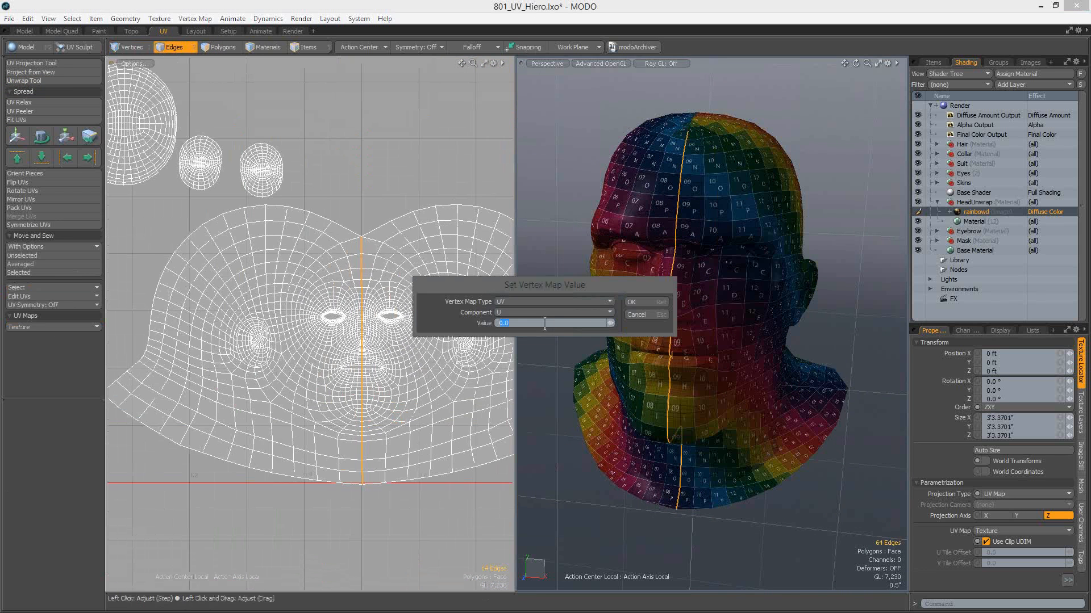
{"action": "type", "text": ".5"}
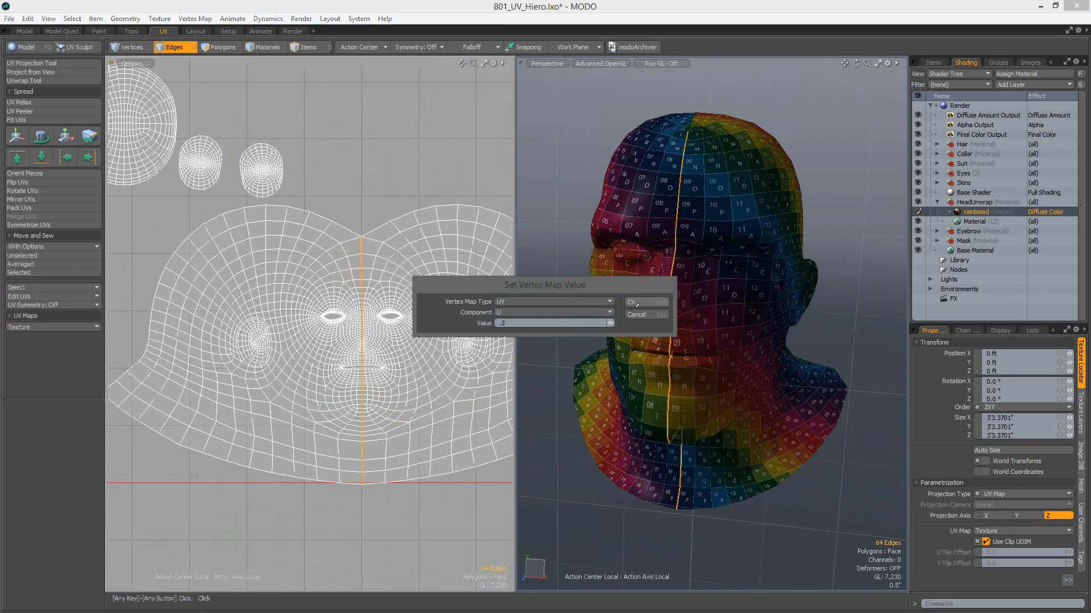
{"action": "left_click", "coordinate": [634, 301]}
{"action": "scroll", "coordinate": [383, 275], "scroll_direction": "up", "scroll_amount": 5}
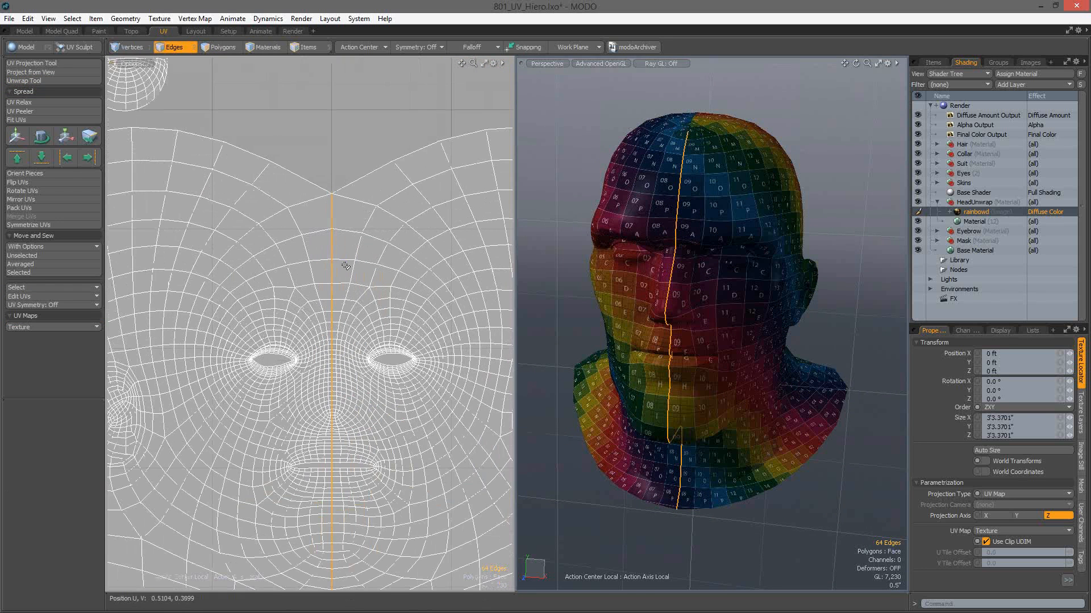
{"action": "scroll", "coordinate": [311, 284], "scroll_direction": "down", "scroll_amount": 5}
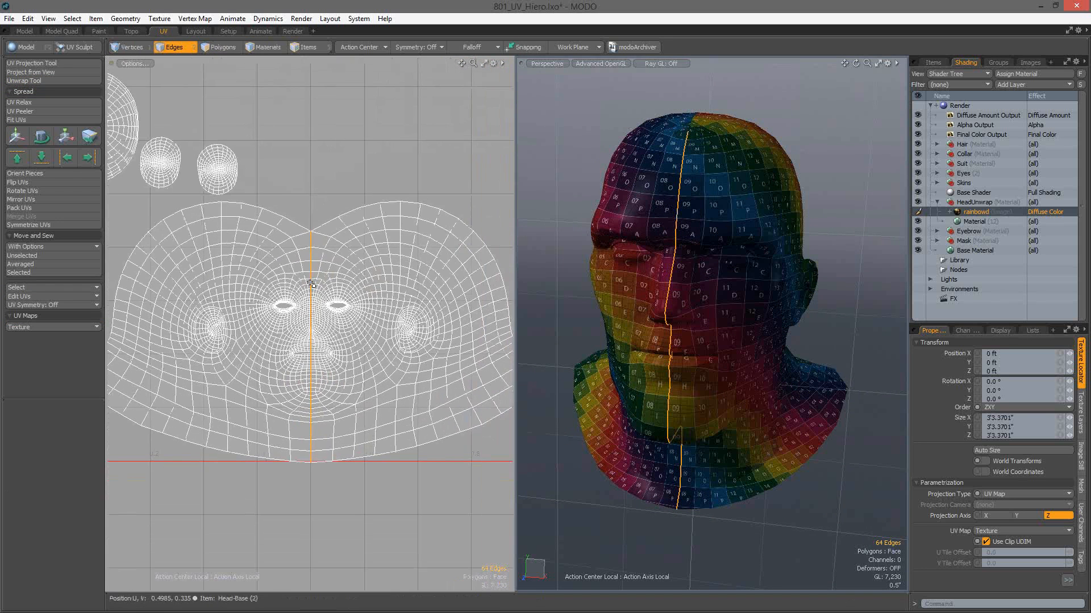
Return to polygon mode and isolate the main face island by hiding the smaller UV islands
{"action": "key", "text": "3"}
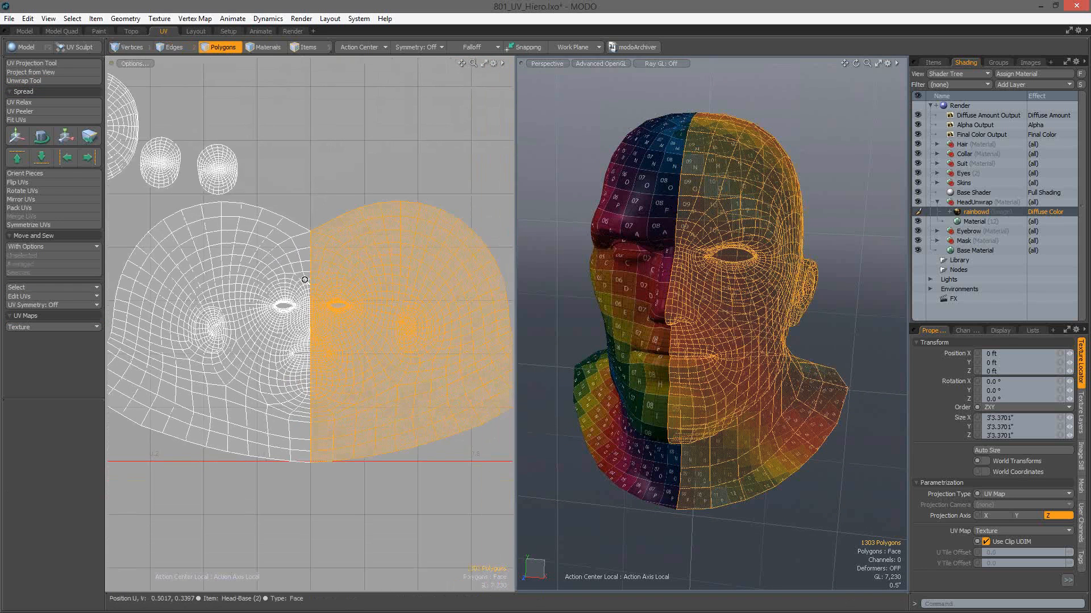
{"action": "scroll", "coordinate": [311, 279], "scroll_direction": "down", "scroll_amount": 1}
{"action": "scroll", "coordinate": [341, 275], "scroll_direction": "down", "scroll_amount": 1}
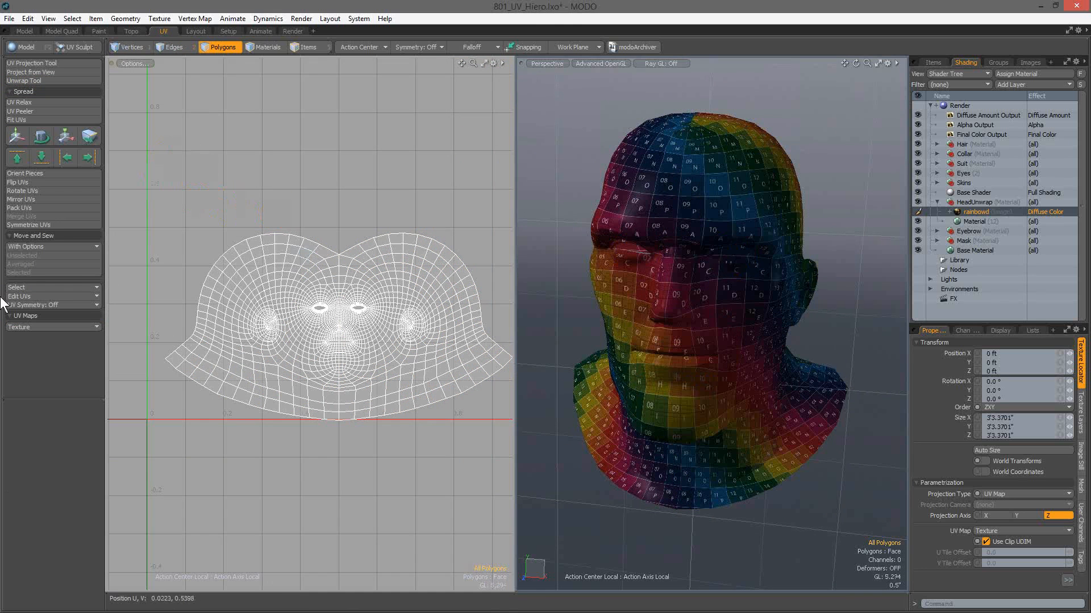
{"action": "key", "text": "h"}
Symmetrize the face island's UVs using symmetry axis X and mirror axis U
{"action": "left_click", "coordinate": [56, 224]}
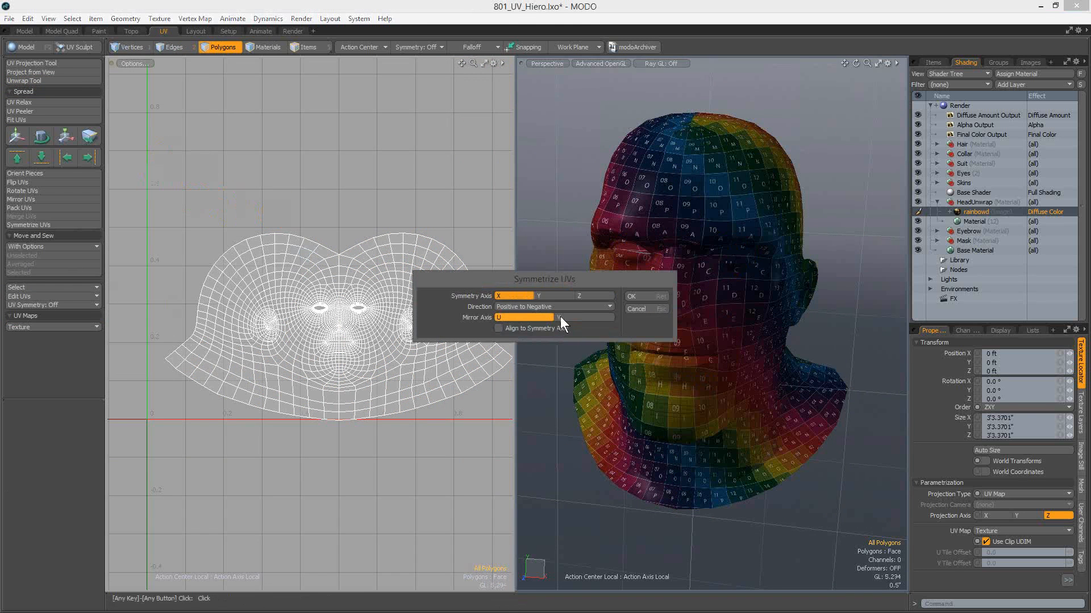
{"action": "left_click", "coordinate": [522, 305]}
{"action": "left_click", "coordinate": [523, 314]}
{"action": "left_click", "coordinate": [639, 296]}
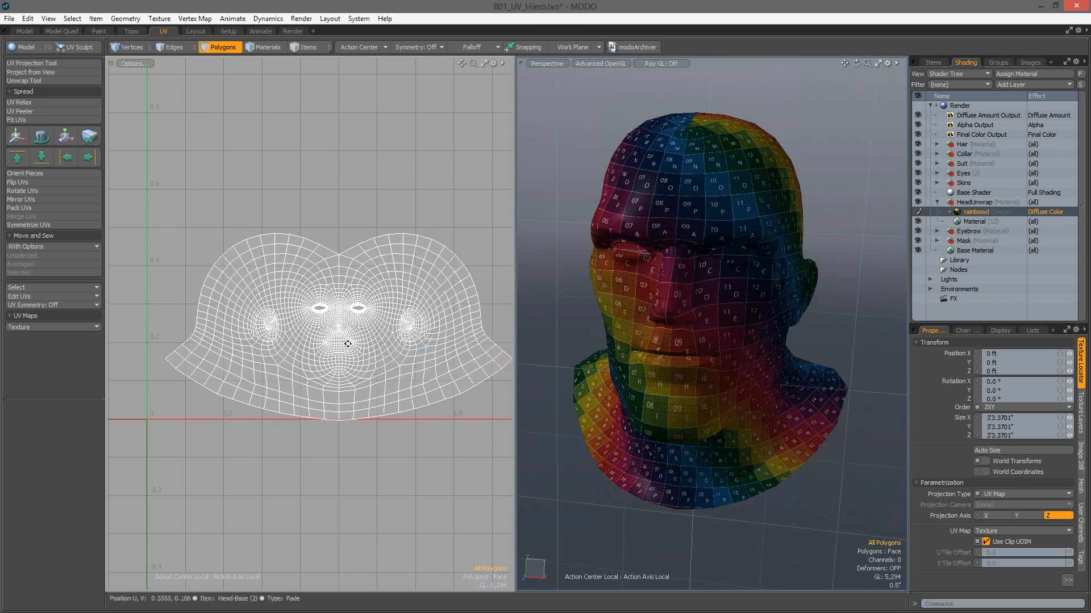
Turn on X symmetry and U for UV symmetry, and test them by selecting a patch of upper-head polygons in the UV layout
{"action": "scroll", "coordinate": [347, 344], "scroll_direction": "up", "scroll_amount": 2}
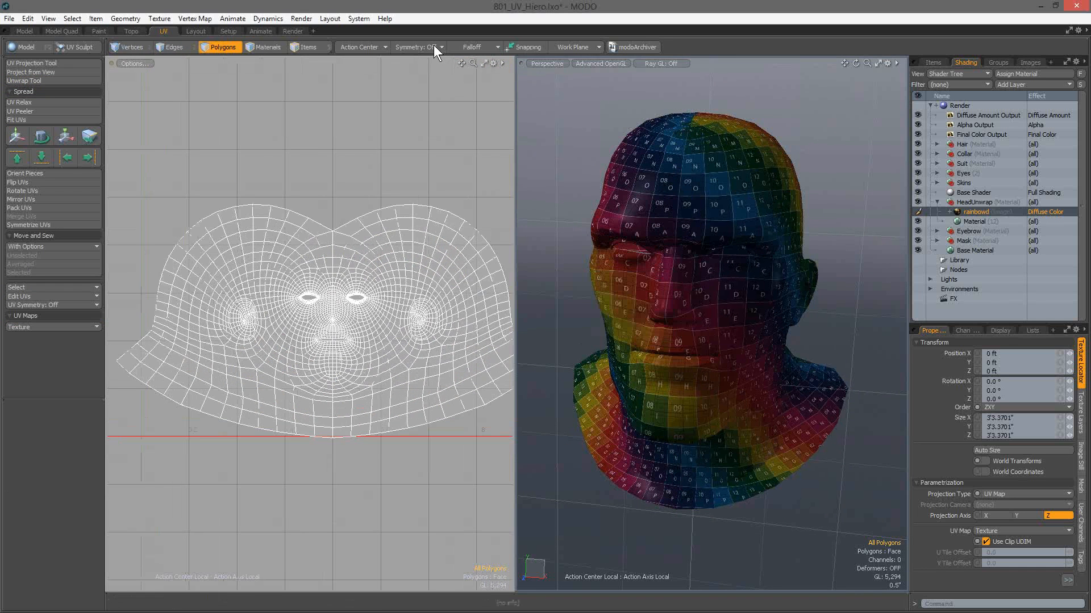
{"action": "left_click", "coordinate": [435, 49]}
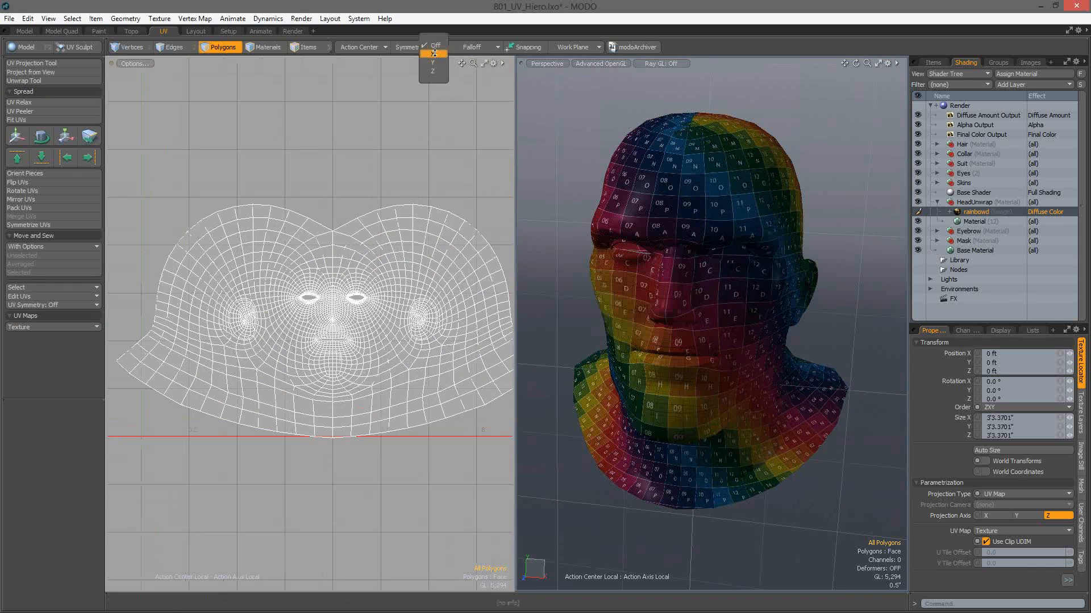
{"action": "left_click", "coordinate": [79, 297]}
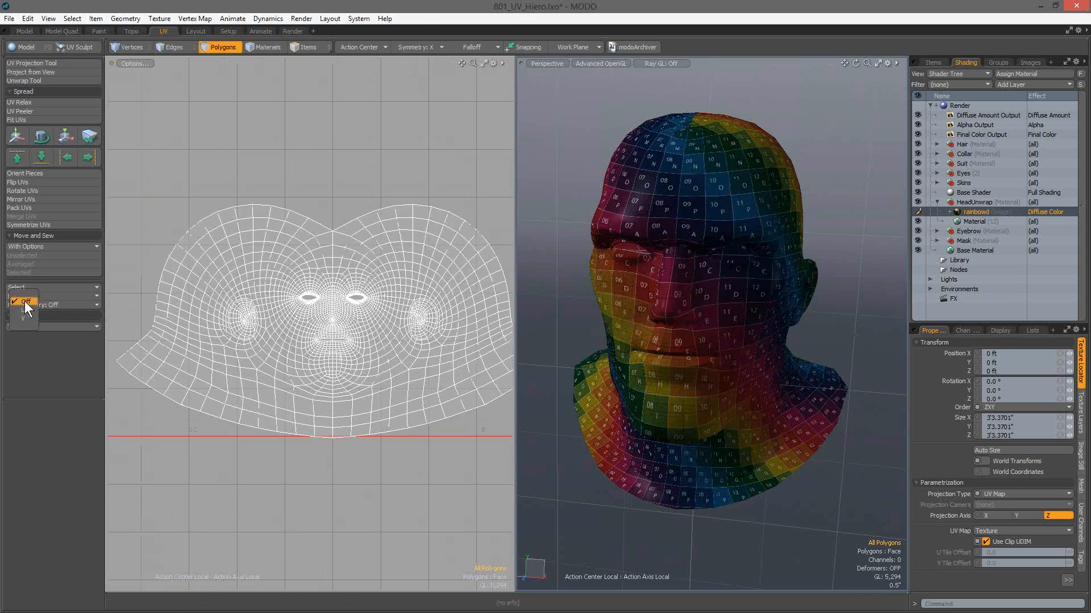
{"action": "mouse_move", "coordinate": [172, 299]}
{"action": "left_mouse_down"}
{"action": "mouse_move", "coordinate": [190, 267]}
{"action": "mouse_move", "coordinate": [239, 245]}
{"action": "mouse_move", "coordinate": [213, 226]}
{"action": "mouse_move", "coordinate": [241, 288]}
{"action": "left_mouse_up"}
{"action": "scroll", "coordinate": [240, 288], "scroll_direction": "down", "scroll_amount": 2}
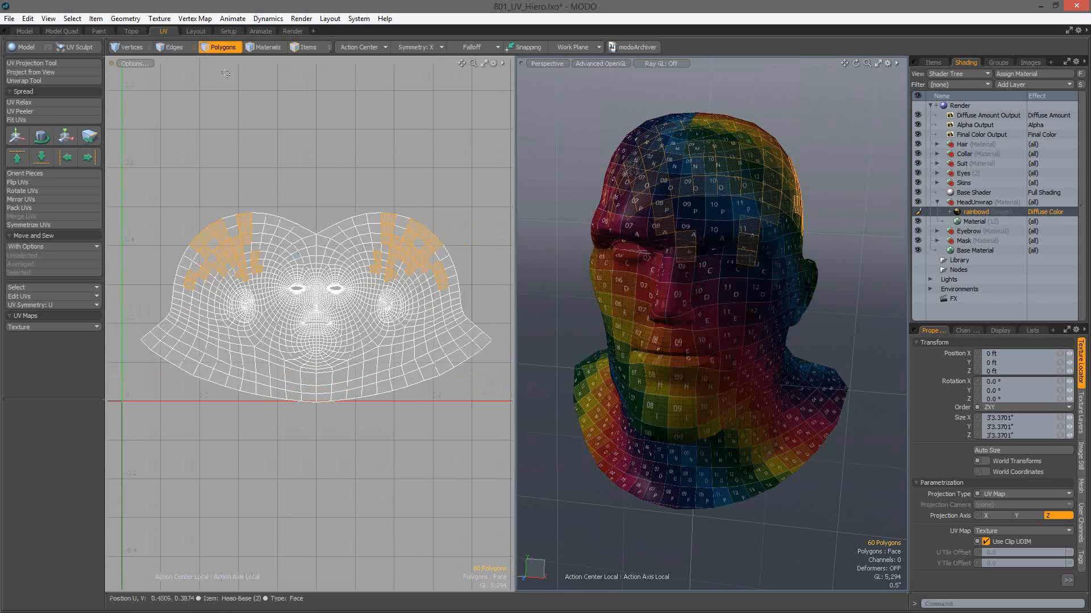
Start UV Relax on the island's vertices in Conformal mode with Save Constraints enabled
{"action": "key", "text": "1"}
{"action": "left_click", "coordinate": [42, 104]}
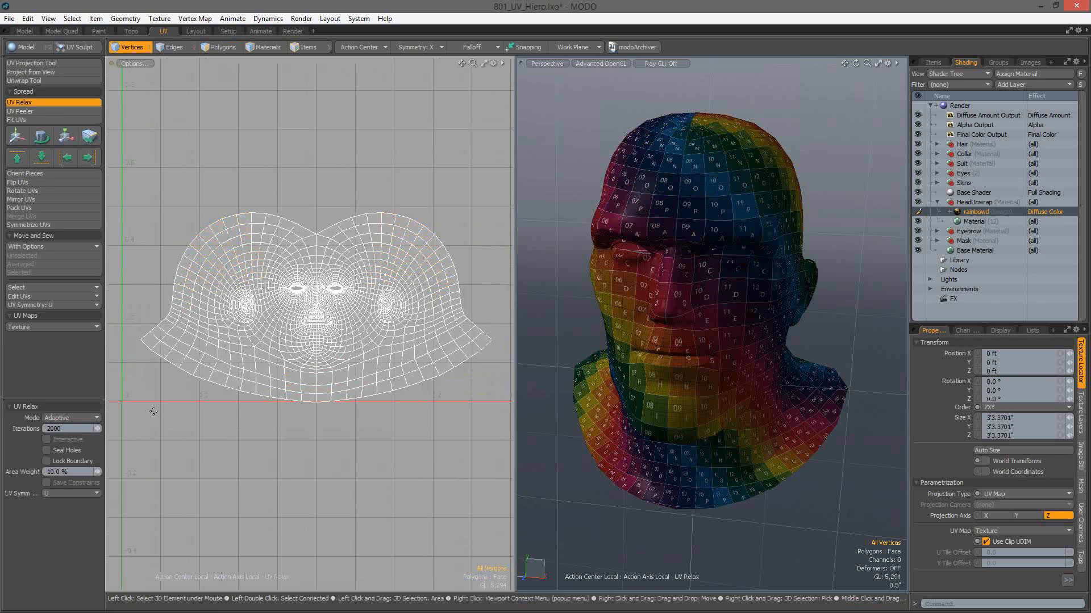
{"action": "left_click", "coordinate": [77, 421]}
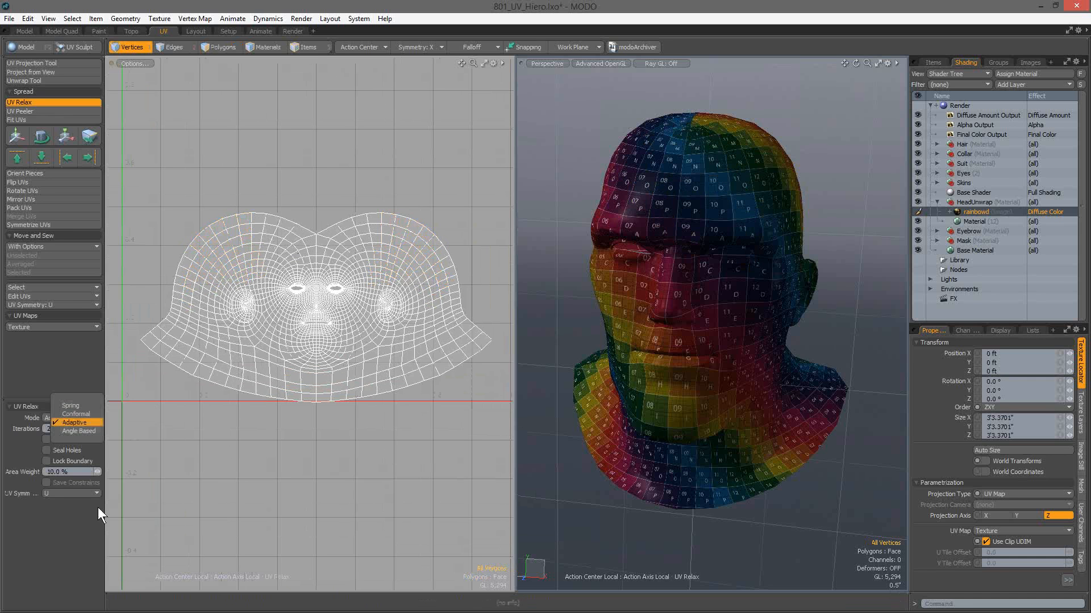
{"action": "left_click", "coordinate": [85, 526]}
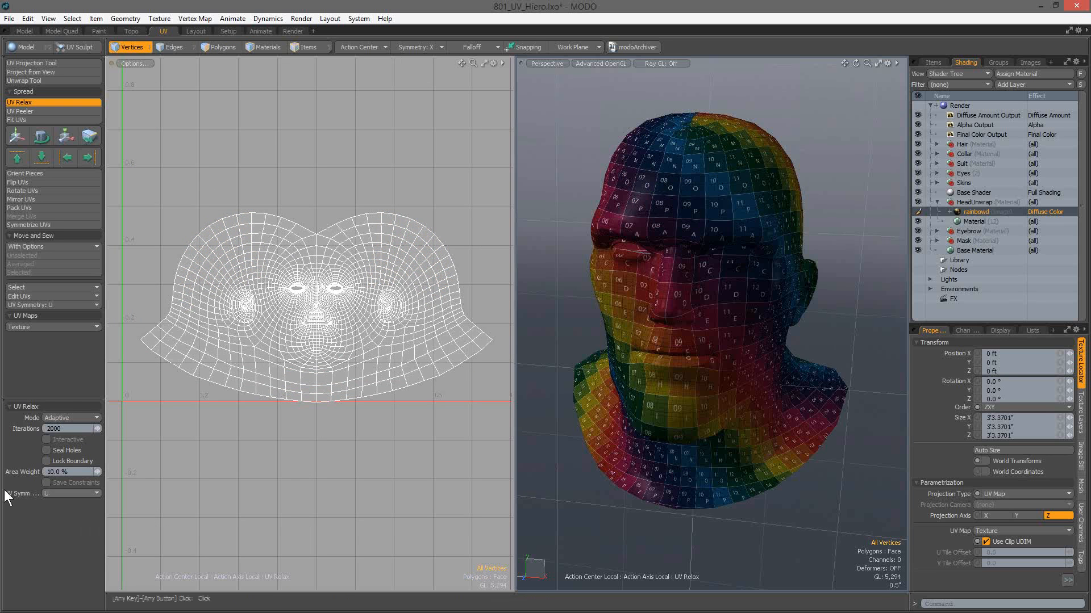
{"action": "left_click", "coordinate": [71, 421]}
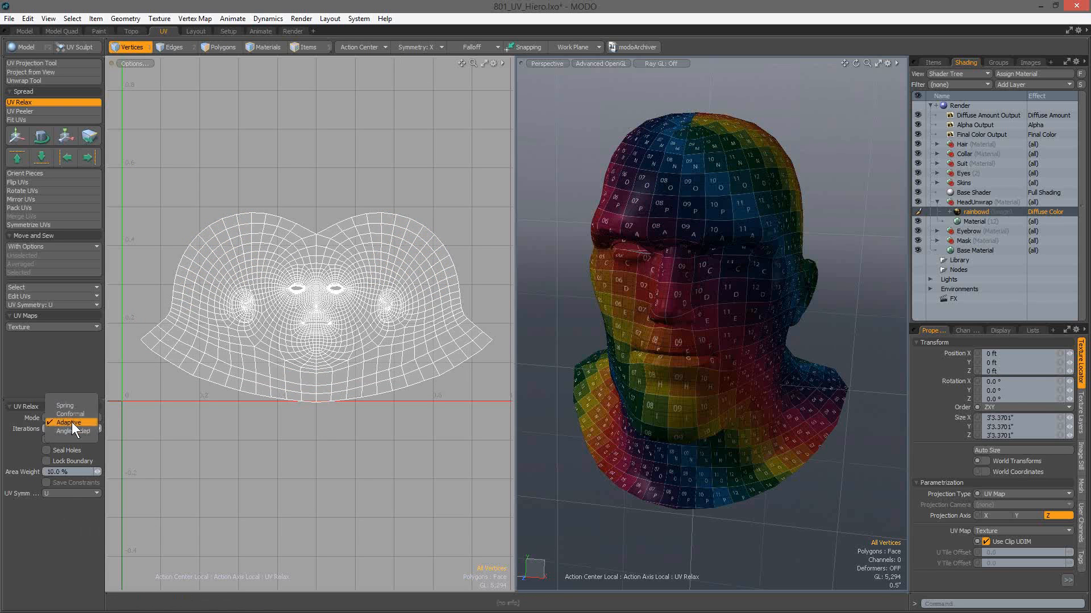
{"action": "left_click", "coordinate": [70, 414]}
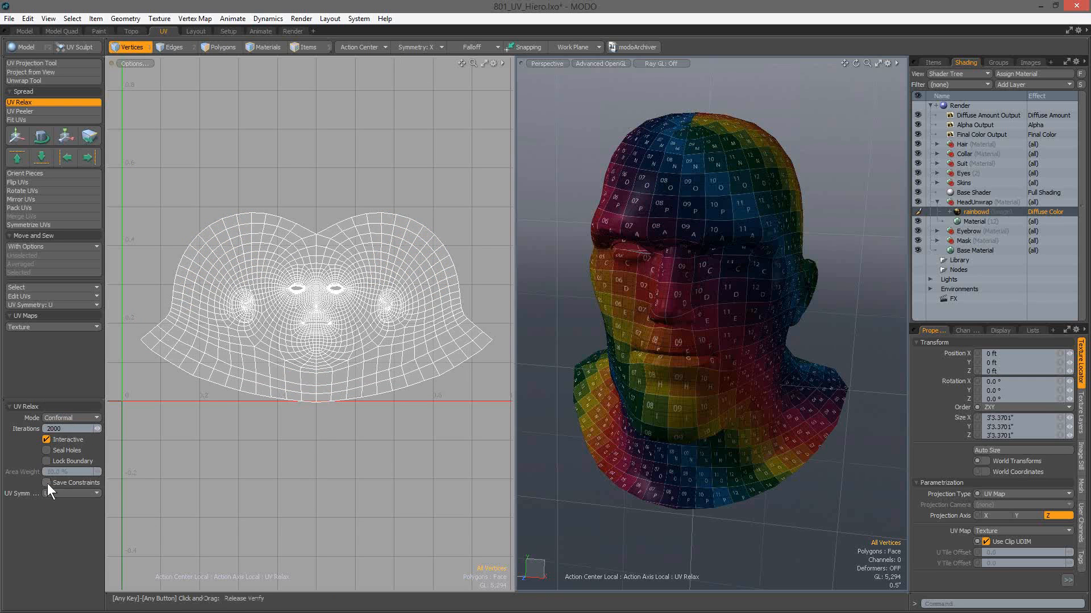
{"action": "left_click", "coordinate": [47, 483]}
Set the UV Relax iterations to 0 and pin the vertex just inside the neck's outer corner
{"action": "right_click_drag", "start_coordinate": [231, 346], "coordinate": [350, 394], "text": "alt"}
{"action": "left_click_drag", "start_coordinate": [108, 346], "coordinate": [189, 361], "text": "alt"}
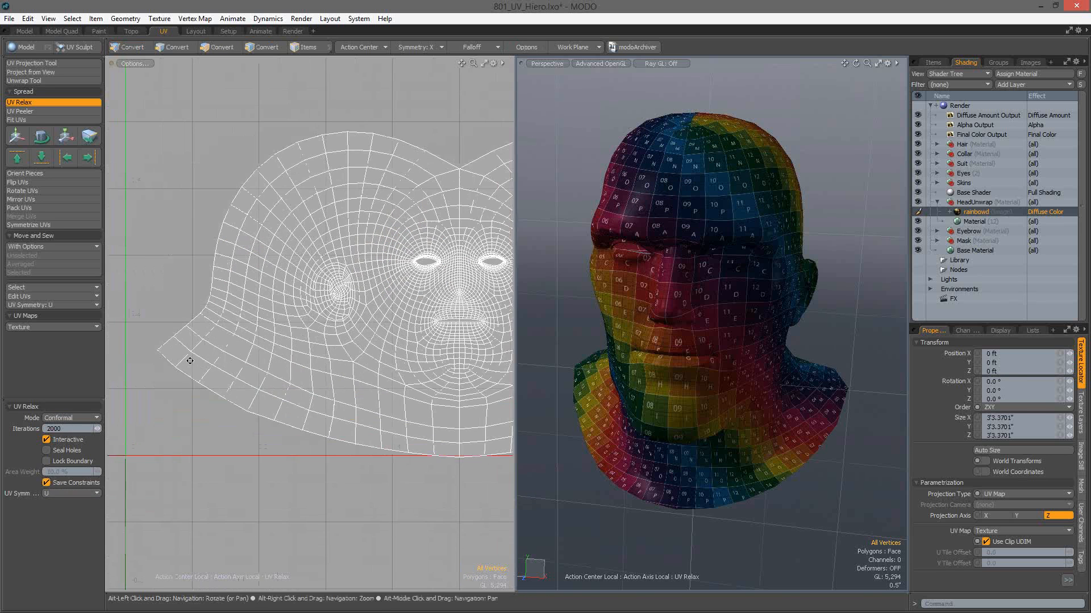
{"action": "right_click_drag", "start_coordinate": [244, 366], "coordinate": [352, 398], "text": "alt"}
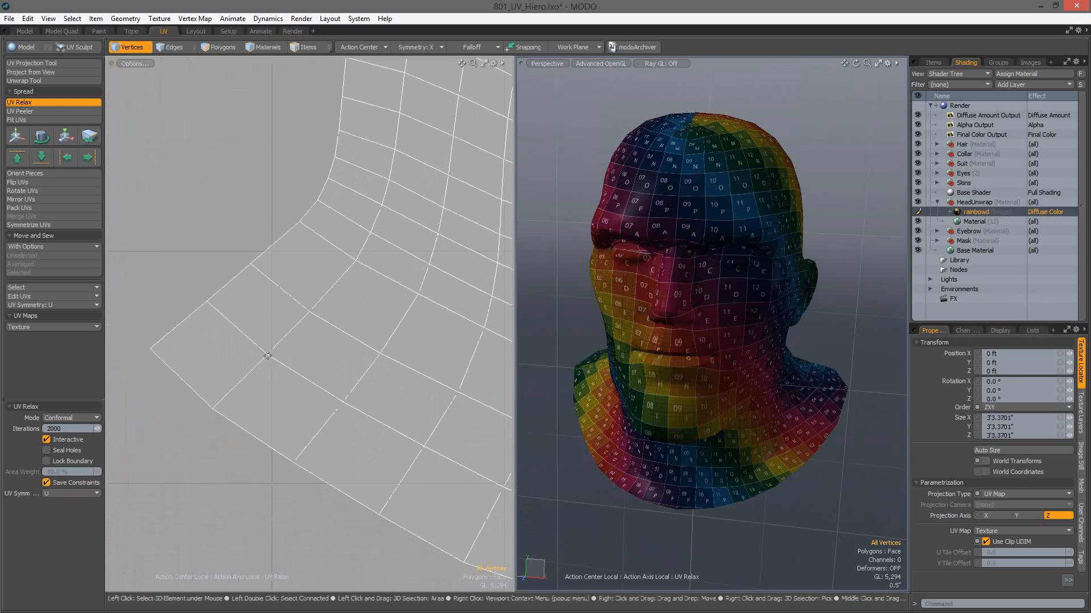
{"action": "left_click", "coordinate": [79, 428]}
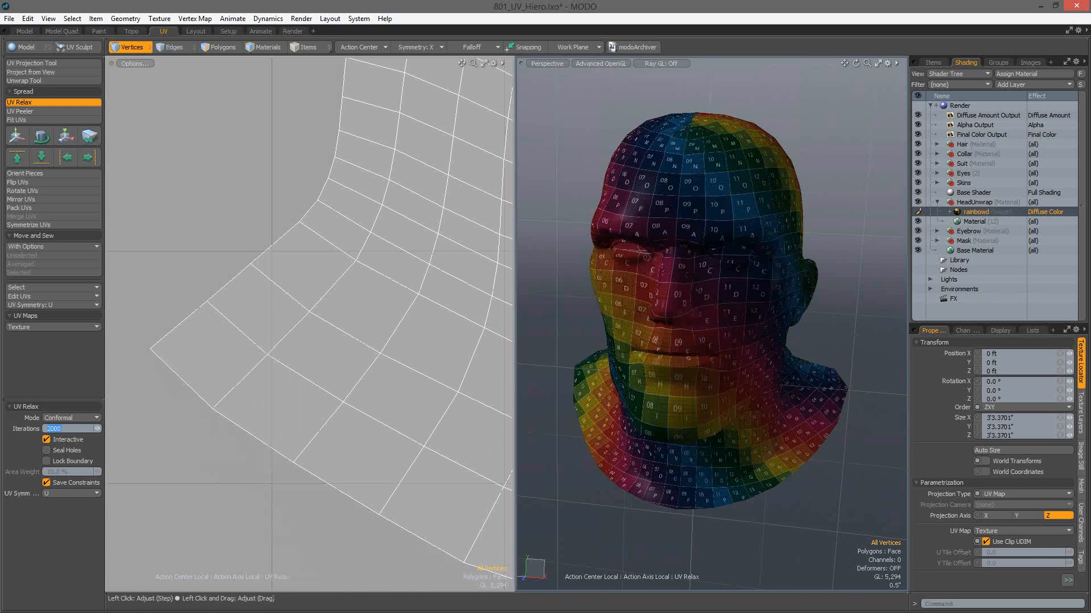
{"action": "type", "text": "0"}
{"action": "key", "text": "Return"}
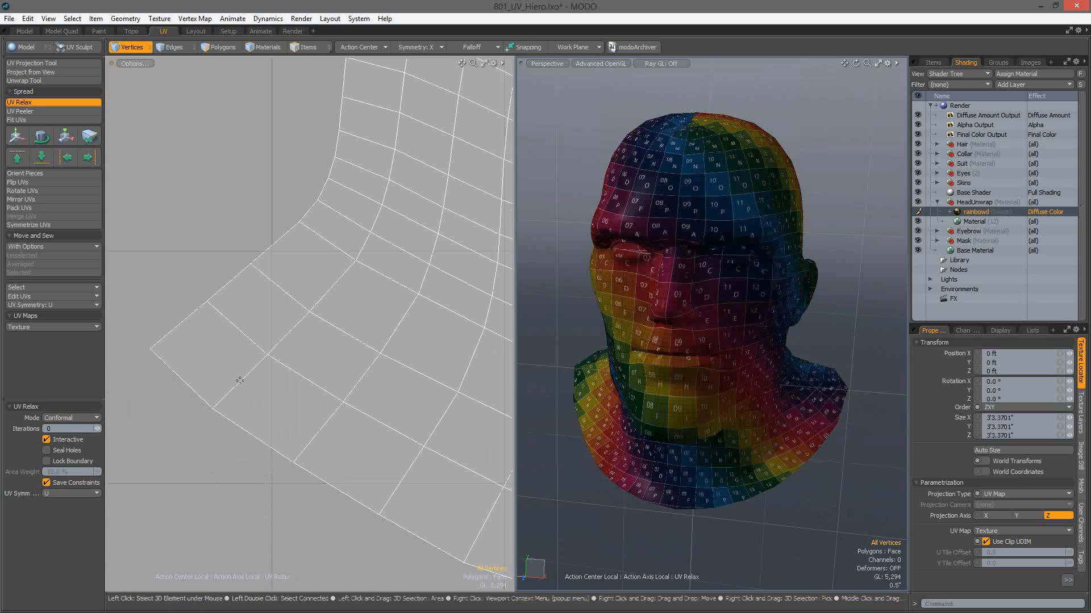
{"action": "left_click", "coordinate": [266, 355]}
Pin the vertices beside the centre line below the top notch and one in each upper lobe of the island
{"action": "right_click_drag", "start_coordinate": [341, 402], "coordinate": [197, 400], "text": "alt"}
{"action": "left_click_drag", "start_coordinate": [258, 395], "coordinate": [283, 394], "text": "alt"}
{"action": "right_click_drag", "start_coordinate": [282, 394], "coordinate": [304, 432], "text": "alt"}
{"action": "left_click_drag", "start_coordinate": [304, 432], "coordinate": [296, 466], "text": "alt"}
{"action": "left_click_drag", "start_coordinate": [463, 195], "coordinate": [438, 289], "text": "alt"}
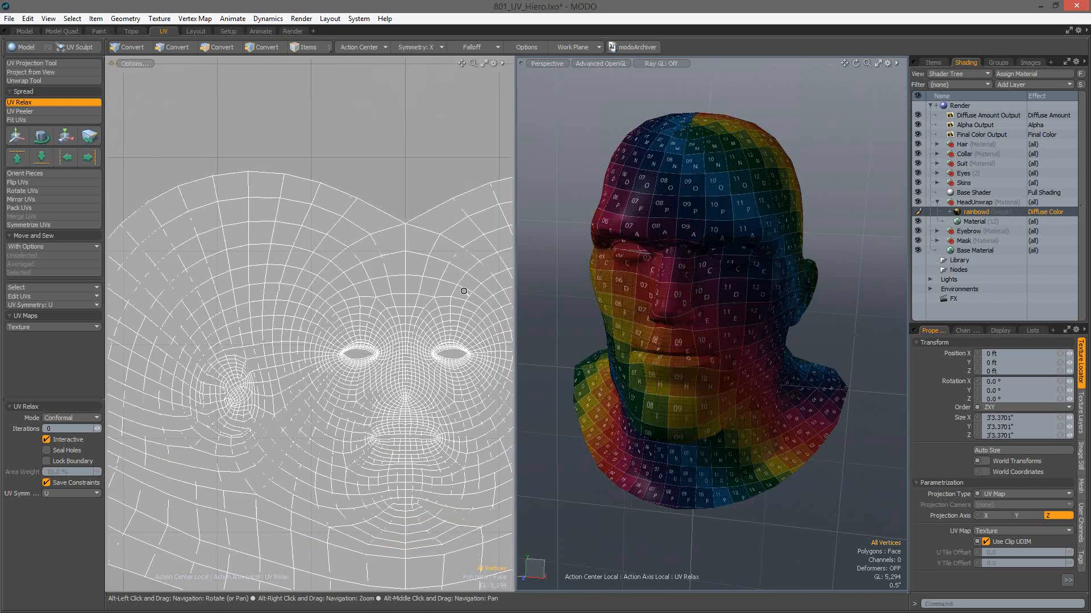
{"action": "right_click_drag", "start_coordinate": [438, 259], "coordinate": [463, 258], "text": "alt"}
{"action": "left_click", "coordinate": [352, 252]}
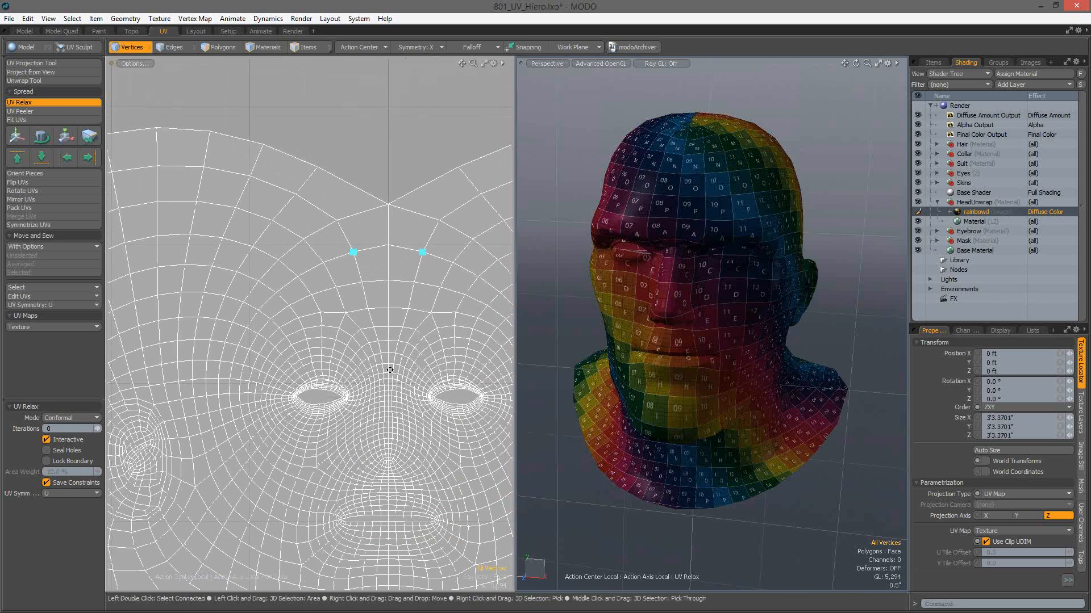
{"action": "left_click_drag", "start_coordinate": [380, 266], "coordinate": [267, 258], "text": "ctrl+alt"}
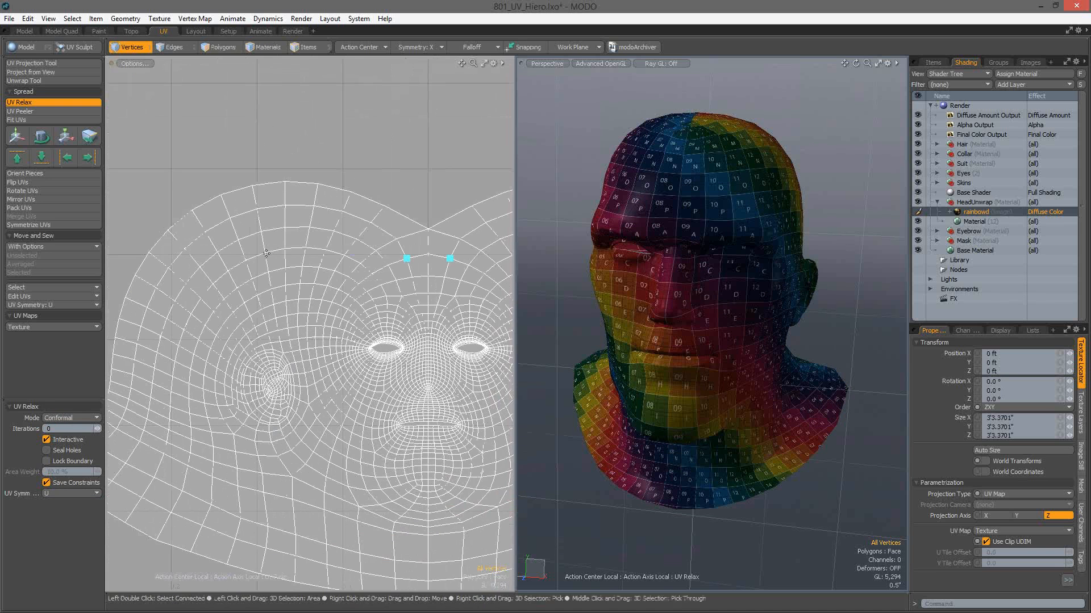
{"action": "left_click_drag", "start_coordinate": [350, 288], "coordinate": [310, 141], "text": "alt"}
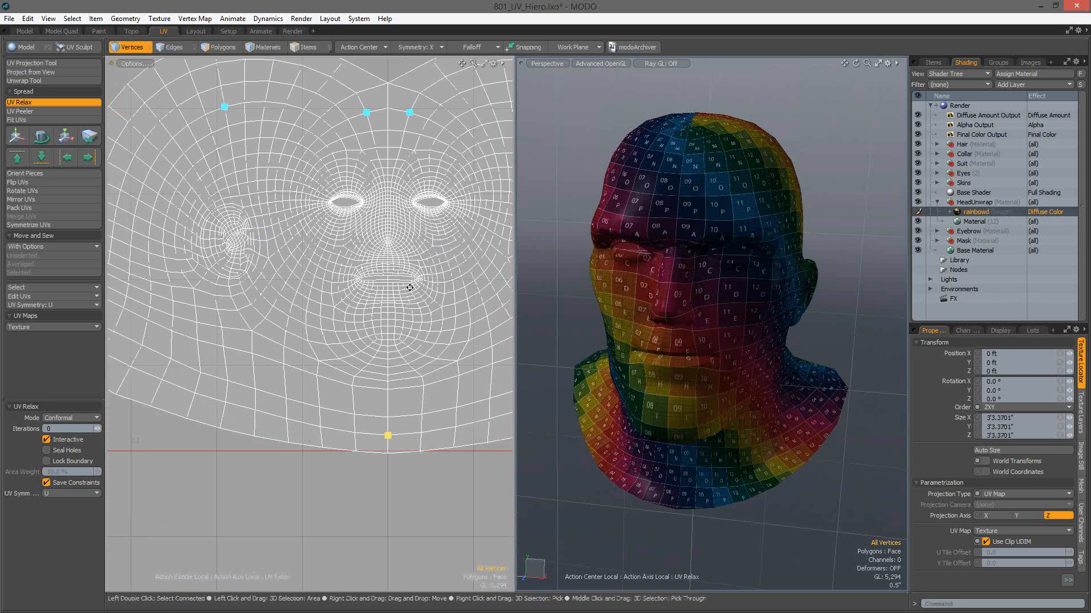
Pin two vertices on the centre line, one near the neck's lower border and one on the nose
{"action": "left_click", "coordinate": [388, 435]}
{"action": "left_click_drag", "start_coordinate": [399, 338], "coordinate": [365, 317], "text": "ctrl+alt"}
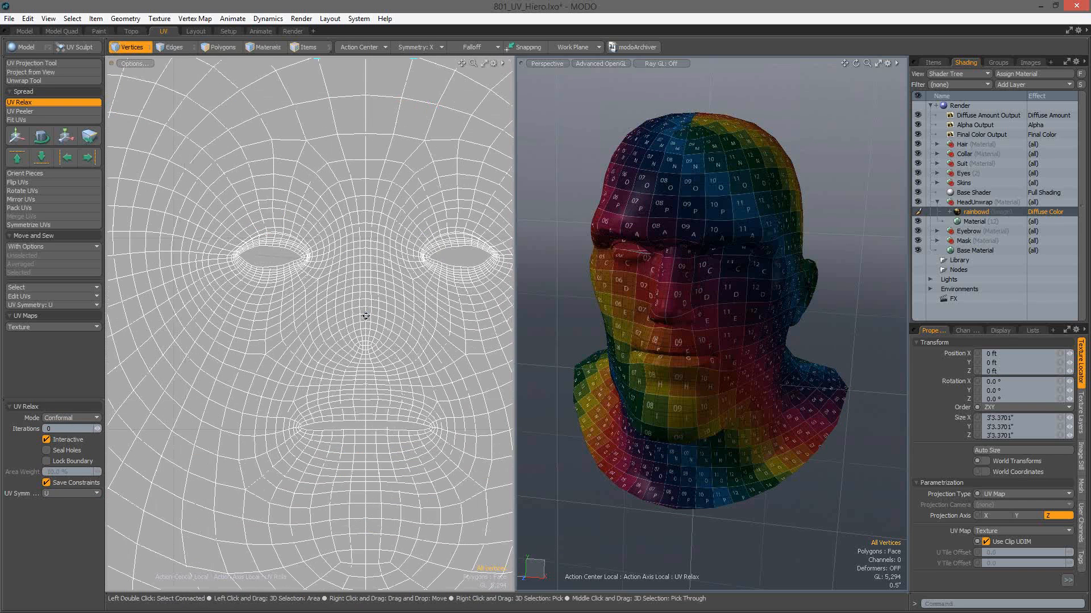
{"action": "left_click", "coordinate": [365, 315]}
{"action": "scroll", "coordinate": [265, 347], "scroll_direction": "down", "scroll_amount": 8}
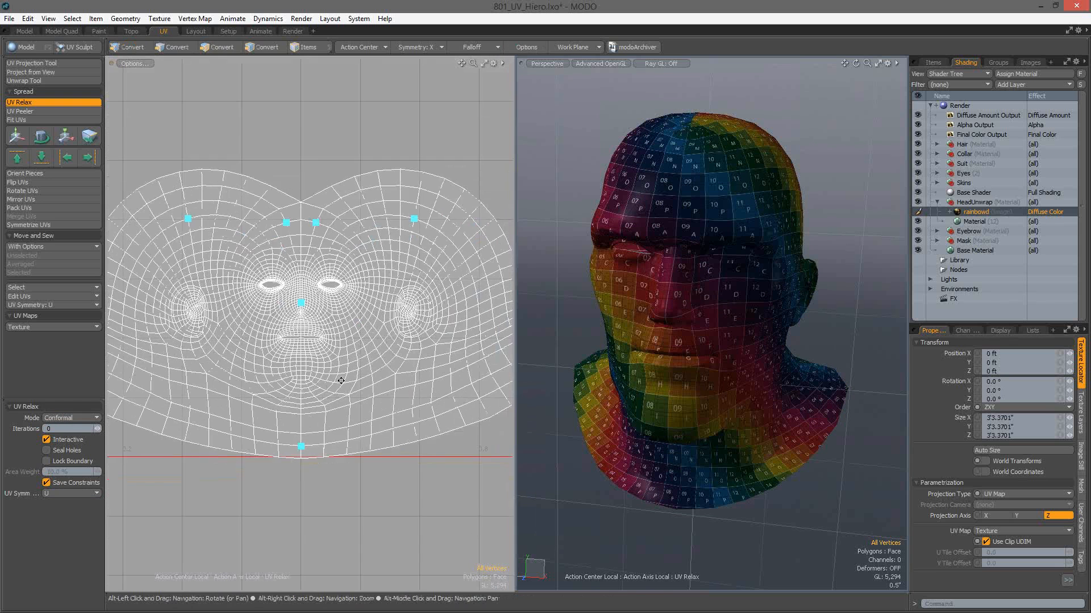
Raise the relax iterations to 189 and reposition the neck corner and centre neck pins to form a straighter lower border
{"action": "left_click_drag", "start_coordinate": [286, 379], "coordinate": [329, 376], "text": "alt"}
{"action": "scroll", "coordinate": [329, 377], "scroll_direction": "down", "scroll_amount": 1}
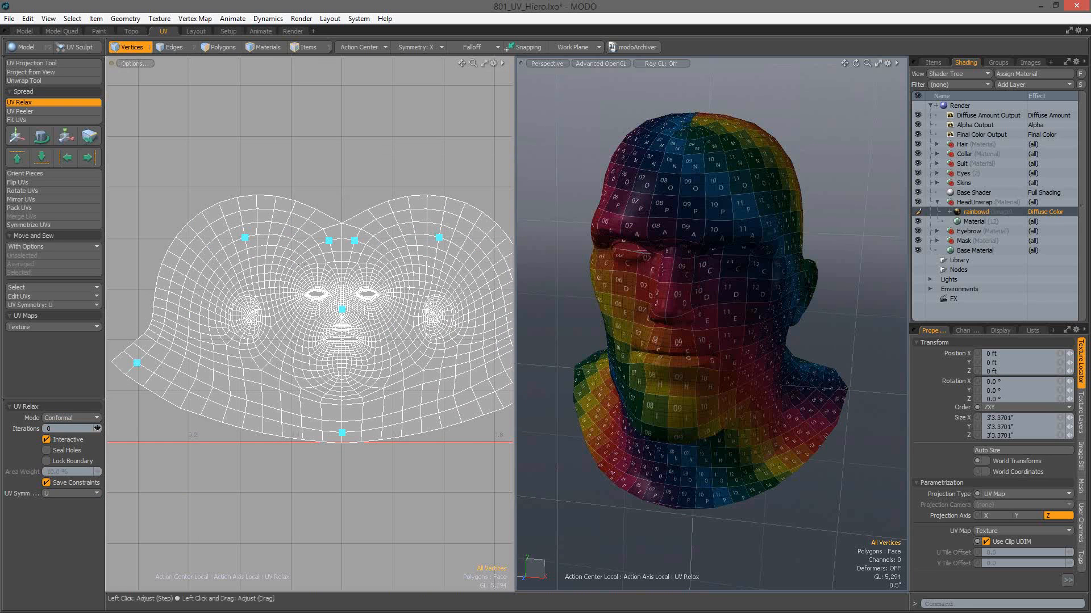
{"action": "left_click_drag", "start_coordinate": [298, 263], "coordinate": [243, 219]}
{"action": "left_click_drag", "start_coordinate": [140, 364], "coordinate": [186, 346], "text": "alt"}
{"action": "left_click", "coordinate": [372, 356]}
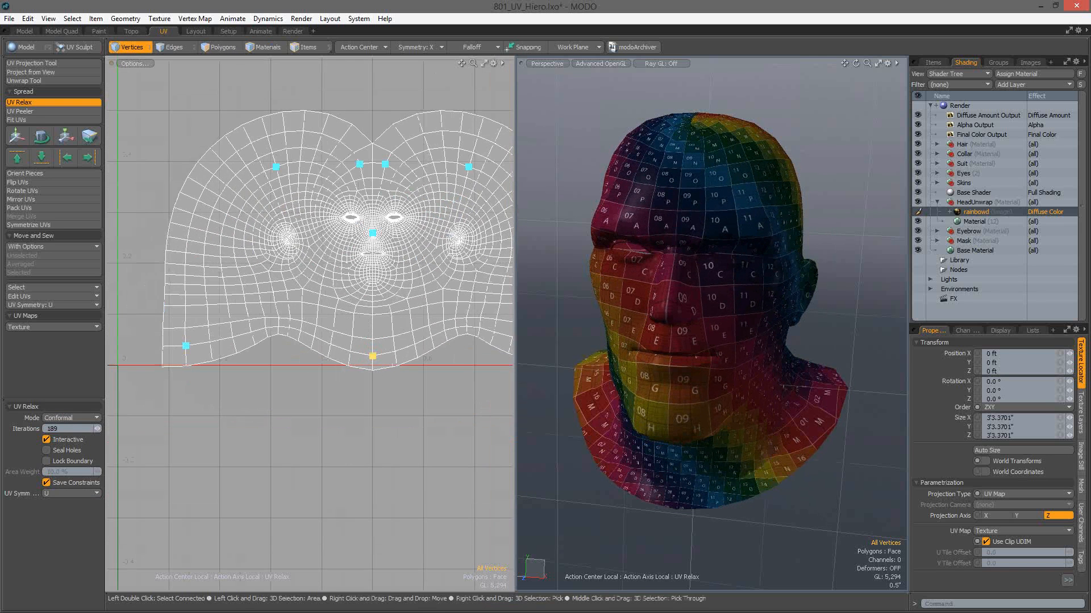
{"action": "left_click_drag", "start_coordinate": [372, 356], "coordinate": [371, 352]}
Add mirrored pins midway along the neck's lower edge, move them down level with the other neck pins, and exit UV Relax
{"action": "key", "text": "alt"}
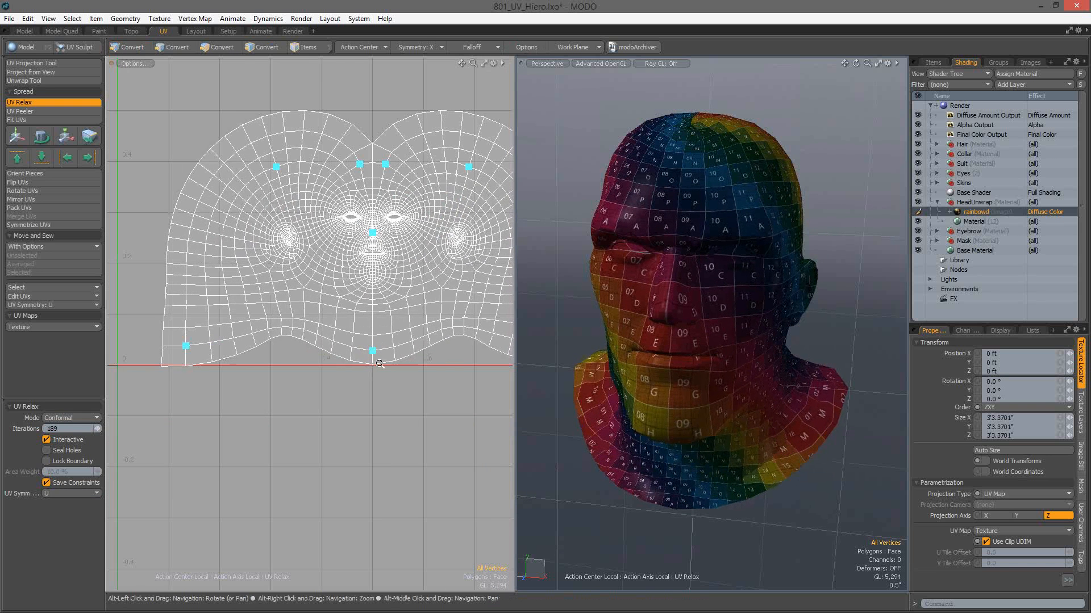
{"action": "scroll", "coordinate": [380, 363], "scroll_direction": "up", "scroll_amount": 3, "text": "alt"}
{"action": "scroll", "coordinate": [382, 348], "scroll_direction": "up", "scroll_amount": 2, "text": "alt"}
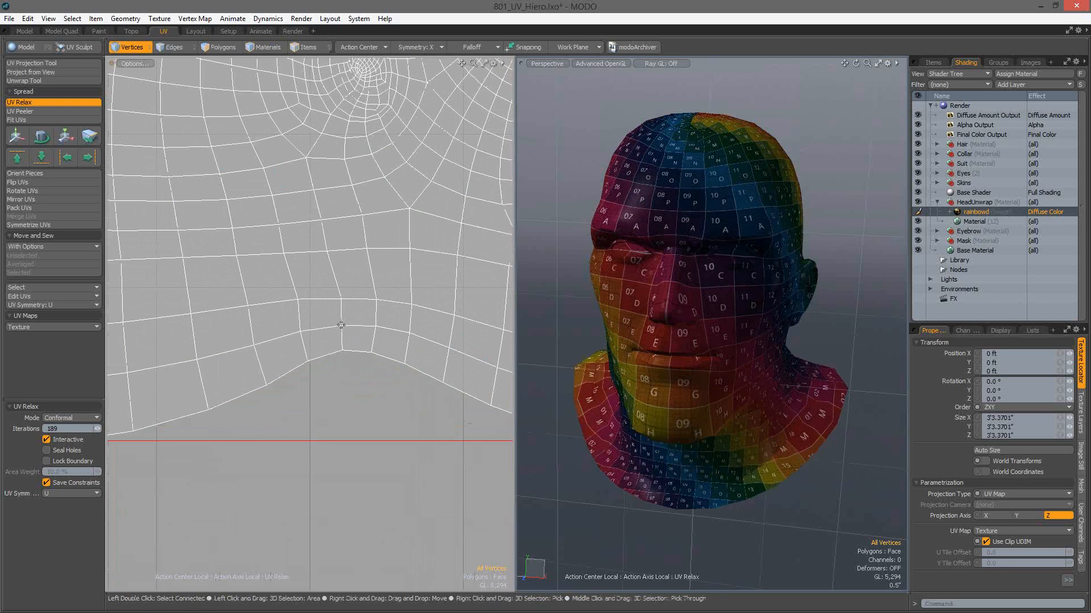
{"action": "scroll", "coordinate": [166, 345], "scroll_direction": "down", "scroll_amount": 5, "text": "alt"}
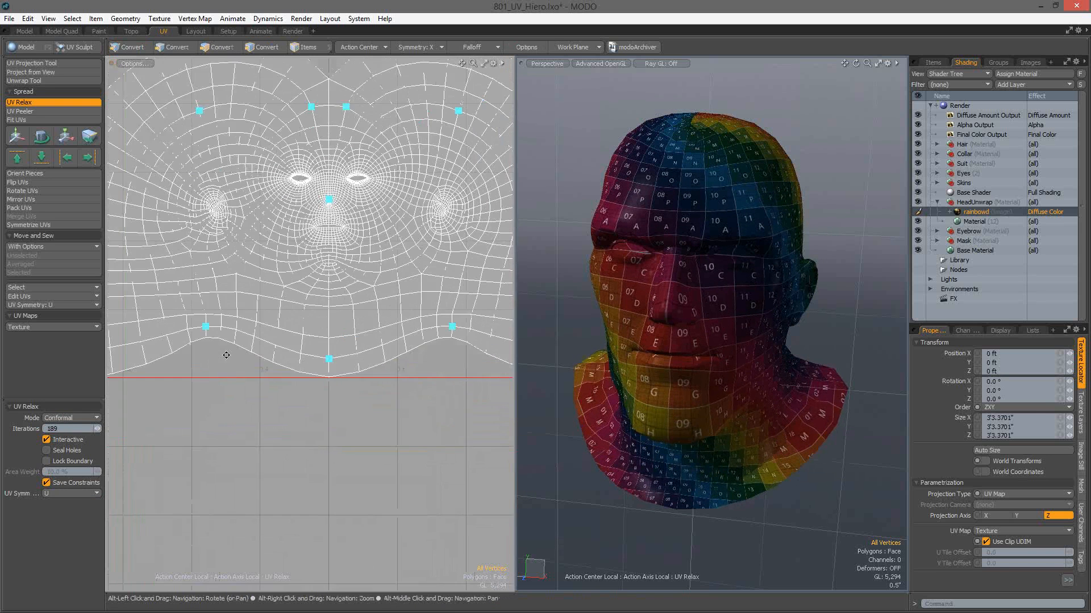
{"action": "left_click_drag", "start_coordinate": [280, 342], "coordinate": [275, 359]}
{"action": "scroll", "coordinate": [219, 351], "scroll_direction": "down", "scroll_amount": 4}
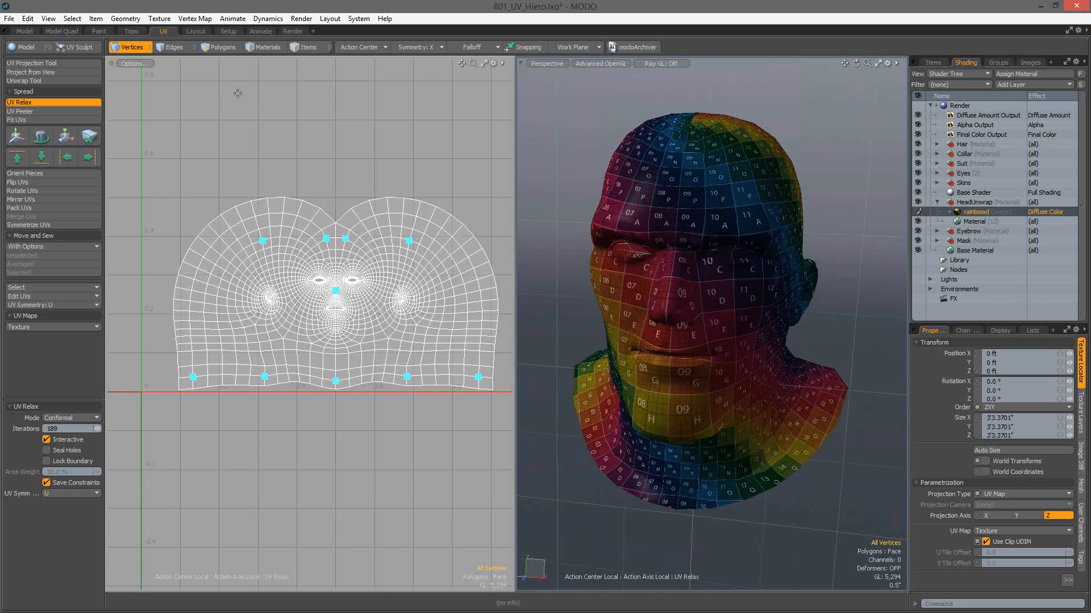
{"action": "key", "text": "alt"}
{"action": "scroll", "coordinate": [341, 152], "scroll_direction": "down", "scroll_amount": 1}
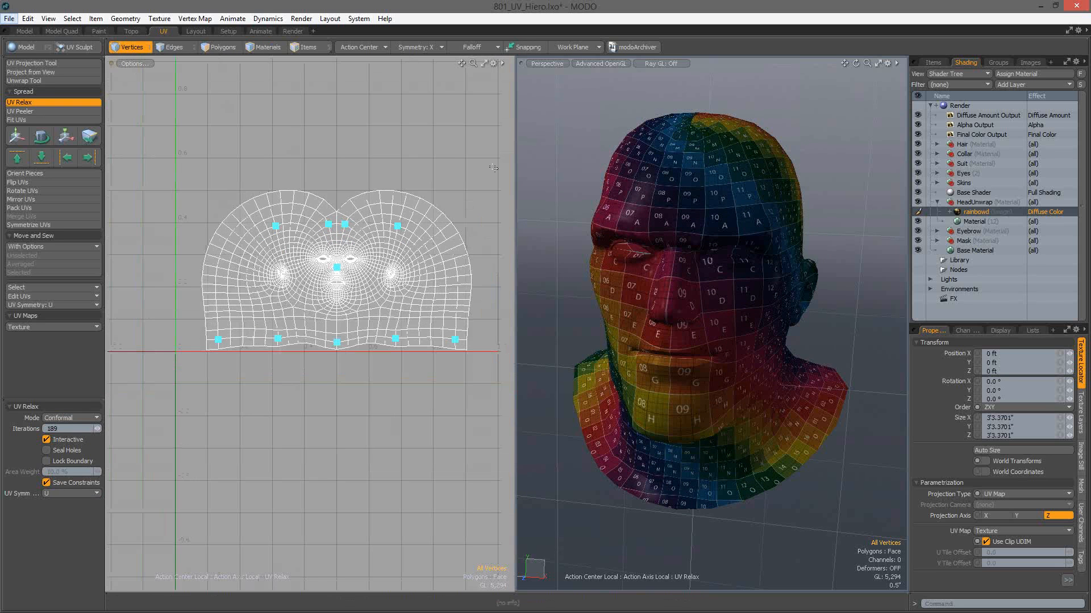
{"action": "key", "text": "q"}
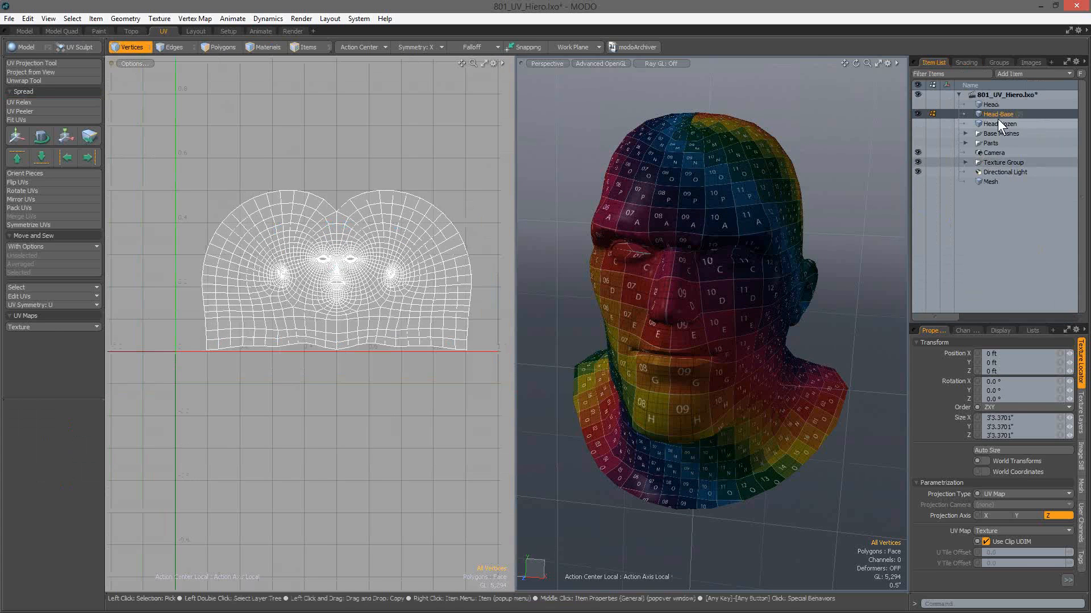
Switch to the HeadFrozen mesh and display its Head-ClassicClean UV map
{"action": "left_click", "coordinate": [997, 124]}
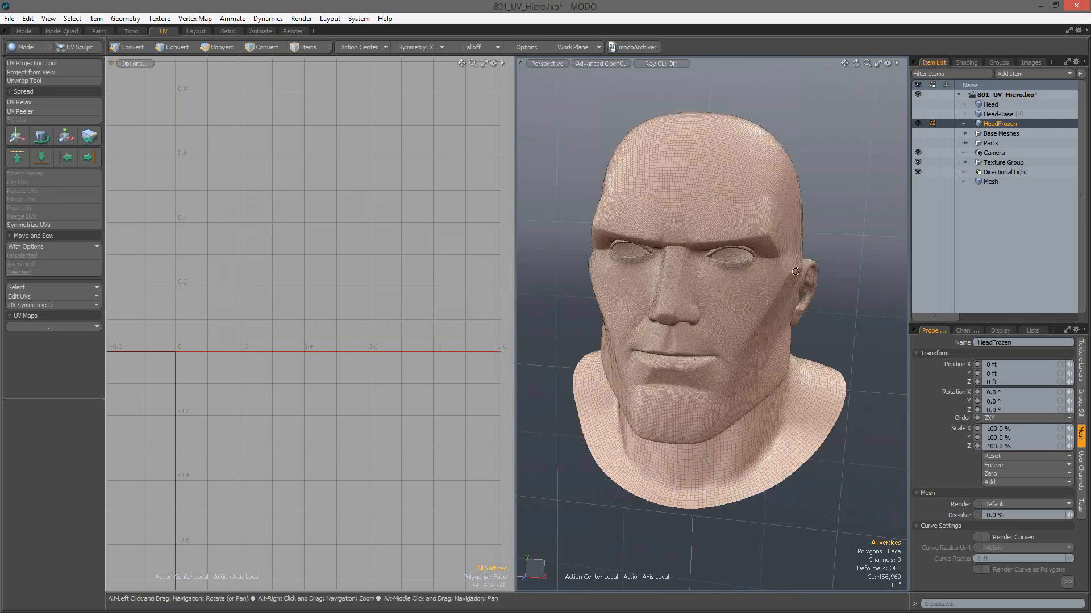
{"action": "left_click_drag", "start_coordinate": [903, 551], "coordinate": [591, 369], "text": "alt"}
{"action": "left_click", "coordinate": [1031, 330]}
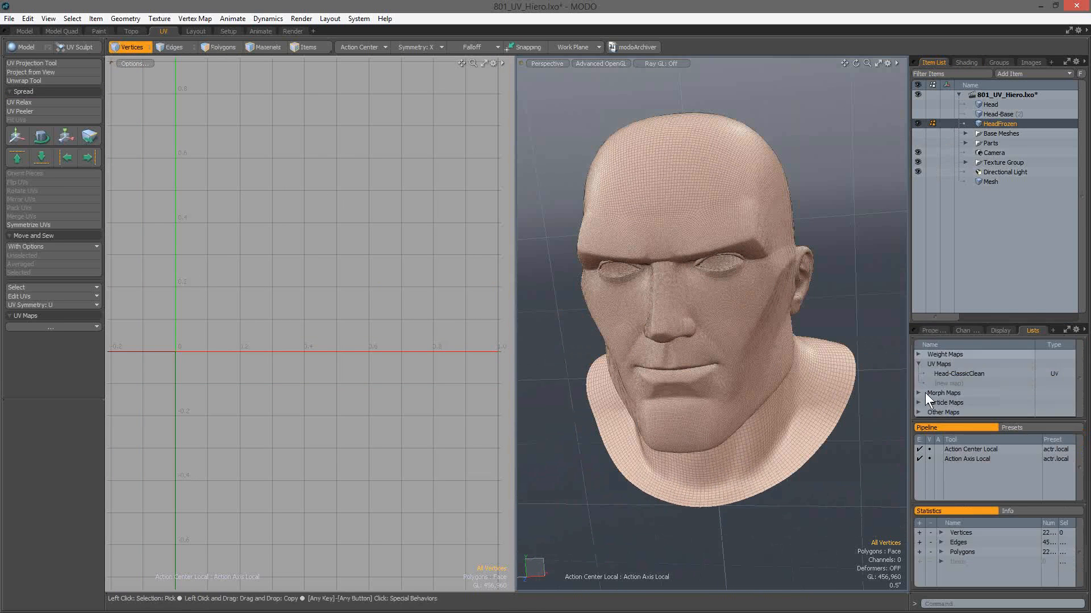
{"action": "left_click", "coordinate": [949, 374]}
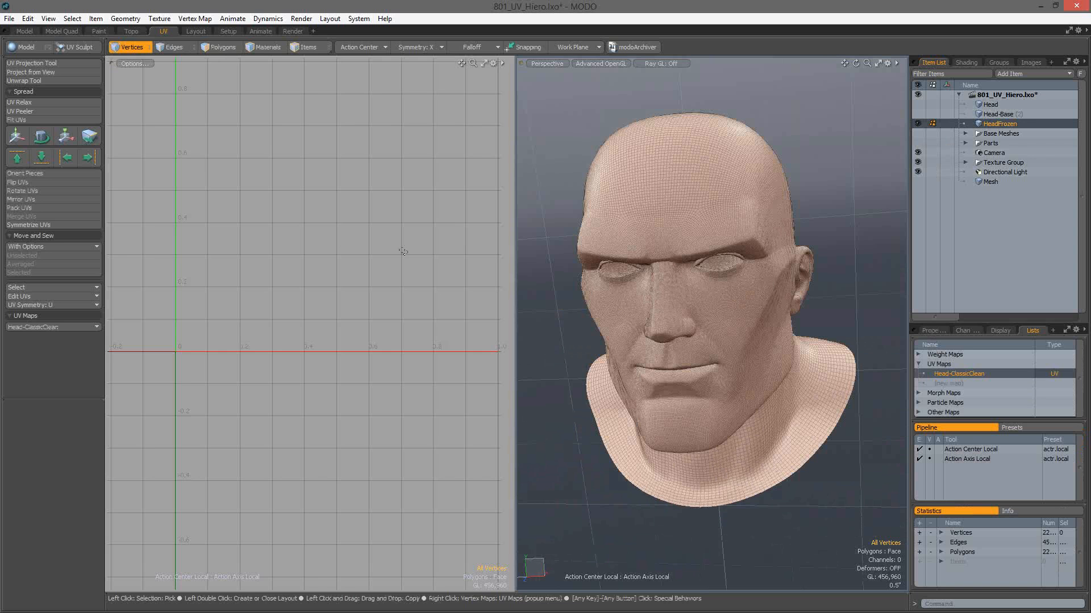
Examine the Head-ClassicClean UV layout, including its outer border, the ear areas and the dense facial region
{"action": "left_click_drag", "start_coordinate": [307, 180], "coordinate": [319, 241], "text": "alt"}
{"action": "left_click_drag", "start_coordinate": [400, 325], "coordinate": [383, 285], "text": "alt"}
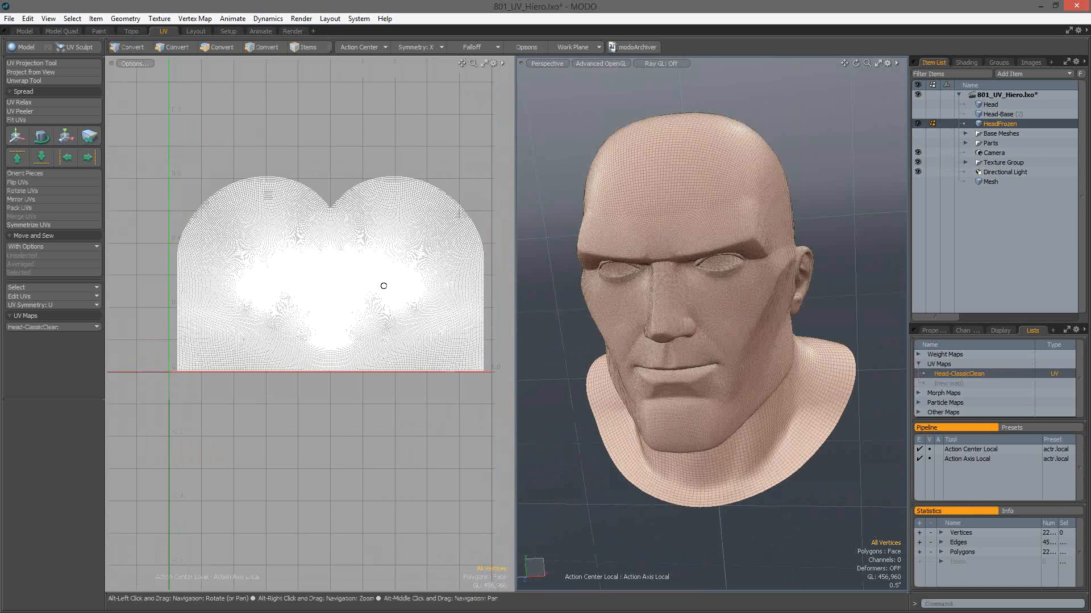
{"action": "scroll", "coordinate": [383, 286], "scroll_direction": "up", "scroll_amount": 4}
{"action": "left_click_drag", "start_coordinate": [332, 361], "coordinate": [424, 263], "text": "alt"}
{"action": "scroll", "coordinate": [402, 258], "scroll_direction": "up", "scroll_amount": 4}
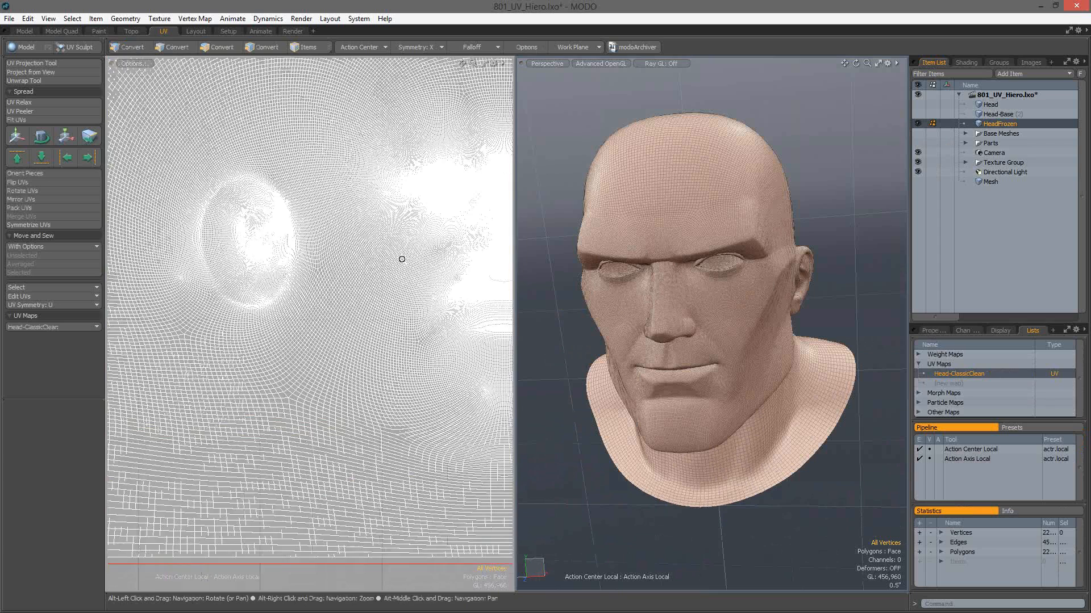
{"action": "scroll", "coordinate": [401, 258], "scroll_direction": "down", "scroll_amount": 2}
{"action": "left_click_drag", "start_coordinate": [475, 356], "coordinate": [569, 419], "text": "alt"}
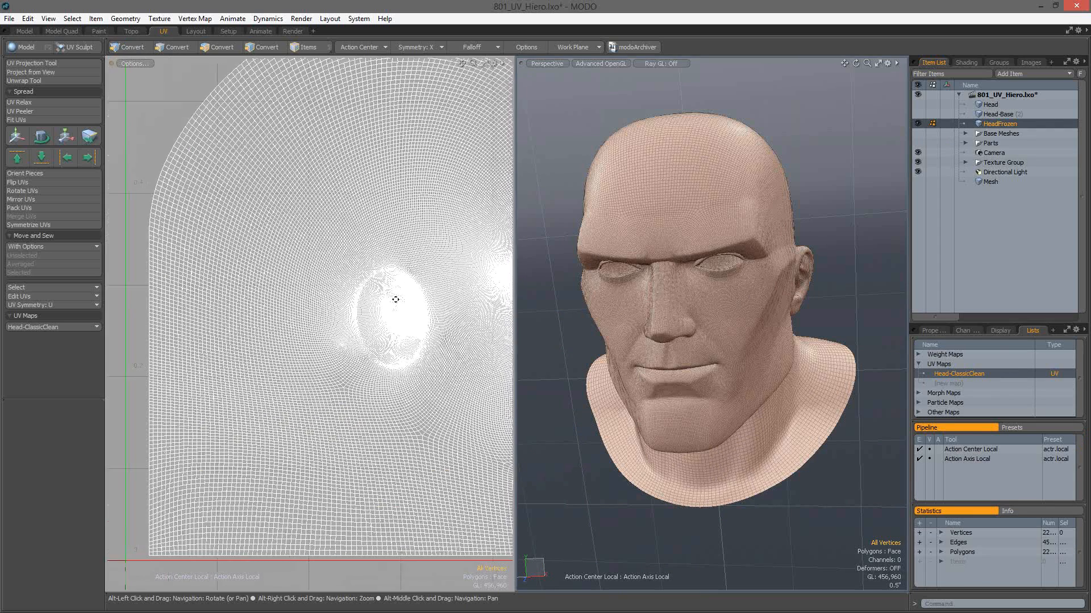
{"action": "left_click_drag", "start_coordinate": [394, 299], "coordinate": [277, 266], "text": "alt"}
{"action": "right_click_drag", "start_coordinate": [381, 309], "coordinate": [290, 333], "text": "alt"}
{"action": "left_click_drag", "start_coordinate": [289, 334], "coordinate": [237, 385], "text": "alt"}
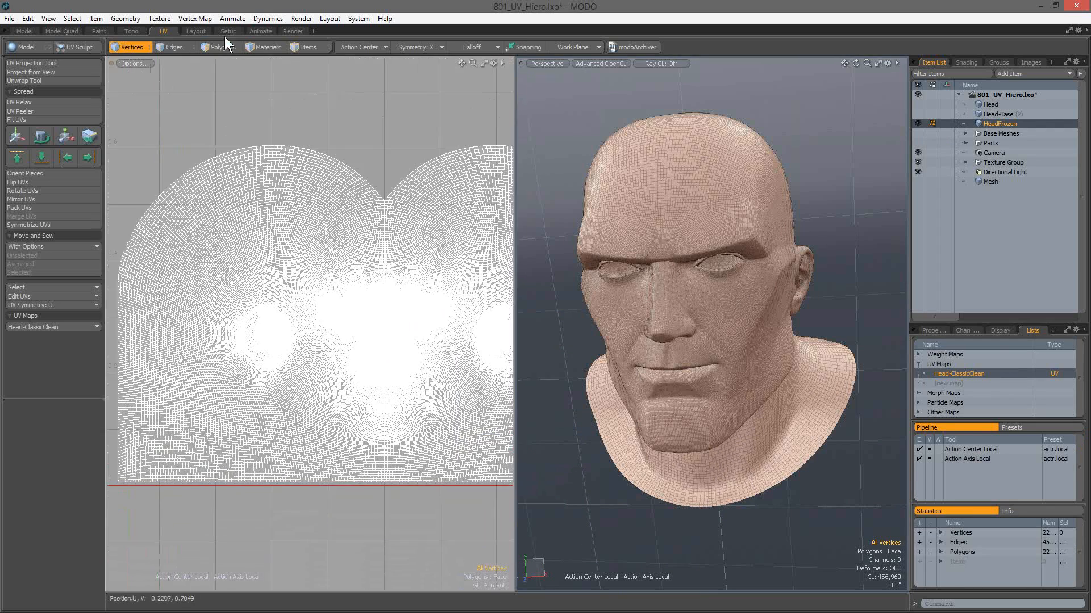
Select the crown polygons across the upper UV lobes of HeadFrozen symmetrically in polygon mode
{"action": "left_click", "coordinate": [222, 47]}
{"action": "mouse_move", "coordinate": [224, 207]}
{"action": "left_mouse_down", "text": "alt"}
{"action": "mouse_move", "coordinate": [177, 162]}
{"action": "mouse_move", "coordinate": [197, 152]}
{"action": "mouse_move", "coordinate": [171, 140]}
{"action": "mouse_move", "coordinate": [189, 157]}
{"action": "mouse_move", "coordinate": [185, 148]}
{"action": "left_mouse_up", "text": "alt"}
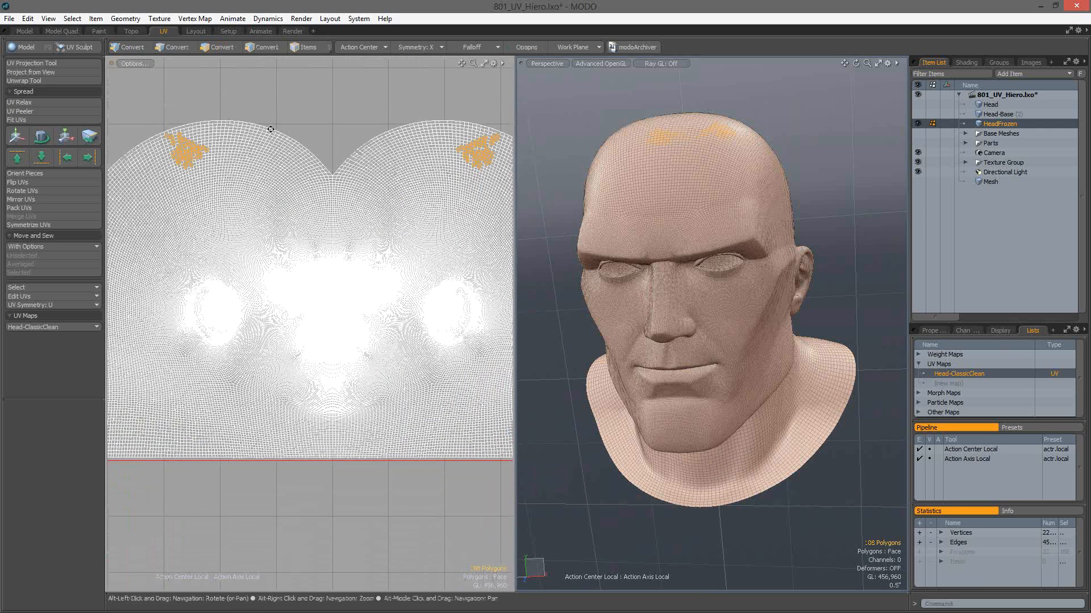
{"action": "mouse_move", "coordinate": [270, 129]}
{"action": "left_mouse_down", "text": "alt"}
{"action": "mouse_move", "coordinate": [294, 79]}
{"action": "mouse_move", "coordinate": [212, 346]}
{"action": "left_mouse_up", "text": "alt"}
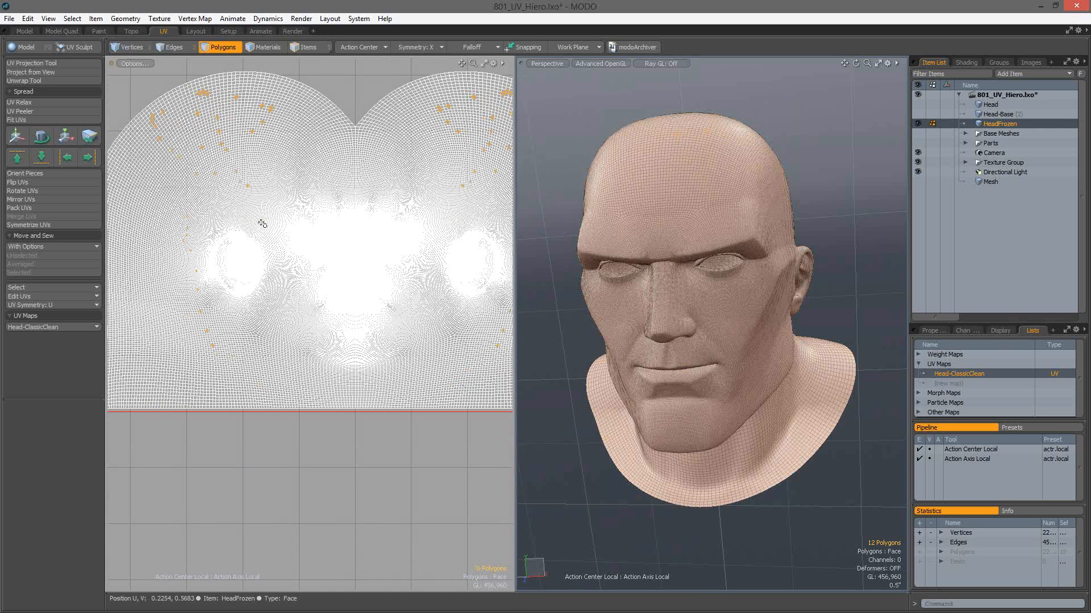
{"action": "mouse_move", "coordinate": [262, 224]}
{"action": "left_mouse_down"}
{"action": "mouse_move", "coordinate": [199, 343]}
{"action": "mouse_move", "coordinate": [252, 124]}
{"action": "mouse_move", "coordinate": [238, 144]}
{"action": "mouse_move", "coordinate": [361, 229]}
{"action": "mouse_move", "coordinate": [309, 205]}
{"action": "left_mouse_up"}
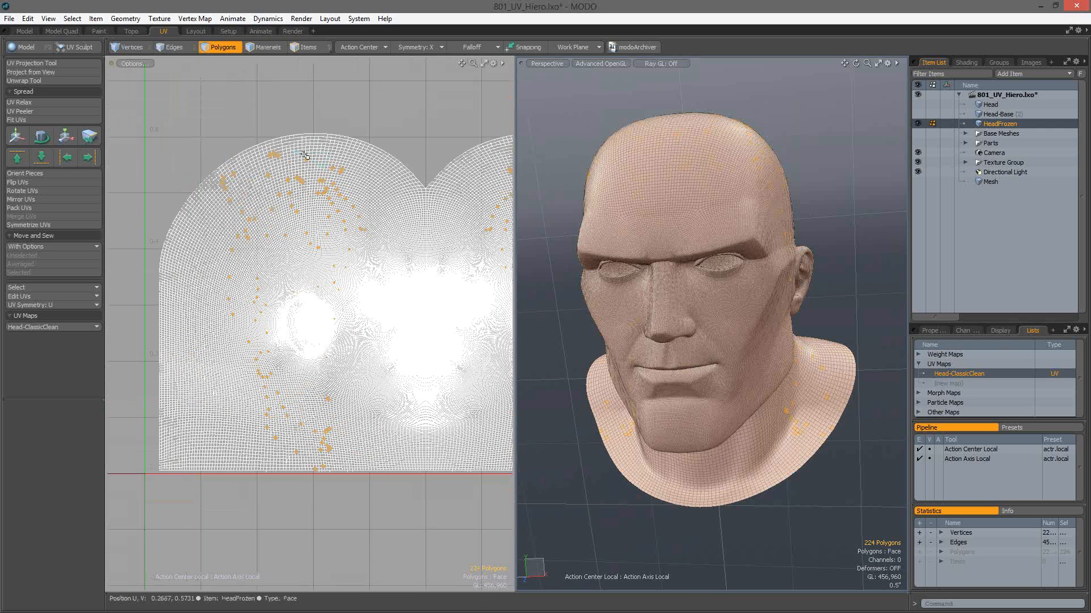
{"action": "left_click_drag", "start_coordinate": [247, 168], "coordinate": [274, 151]}
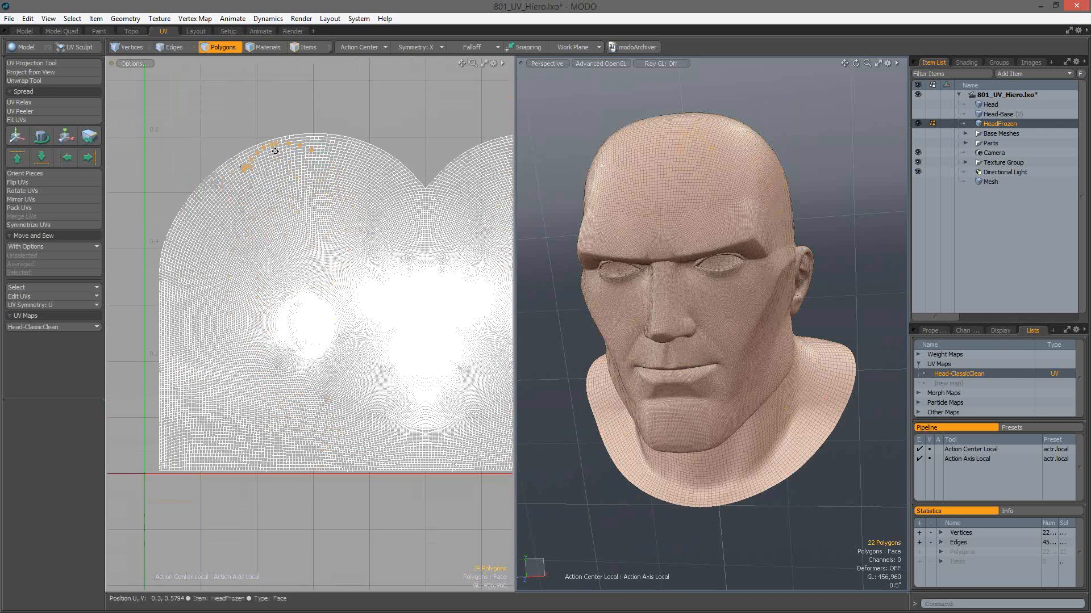
{"action": "mouse_move", "coordinate": [270, 204]}
{"action": "right_mouse_down", "text": "alt"}
{"action": "mouse_move", "coordinate": [186, 254]}
{"action": "mouse_move", "coordinate": [308, 210]}
{"action": "mouse_move", "coordinate": [272, 251]}
{"action": "right_mouse_up", "text": "alt"}
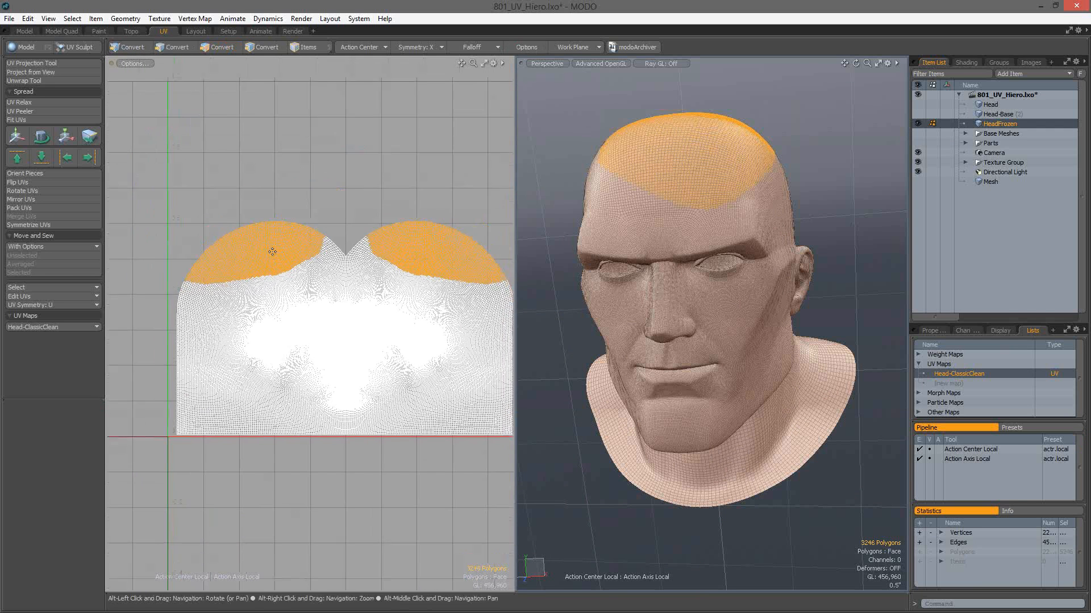
Move the selected crown UVs upward and outward with U symmetry, to offsets of about U -0.0746 and V 0.1254
{"action": "left_click_drag", "start_coordinate": [272, 251], "coordinate": [267, 265], "text": "alt"}
{"action": "key", "text": "w"}
{"action": "scroll", "coordinate": [255, 233], "scroll_direction": "up", "scroll_amount": 2}
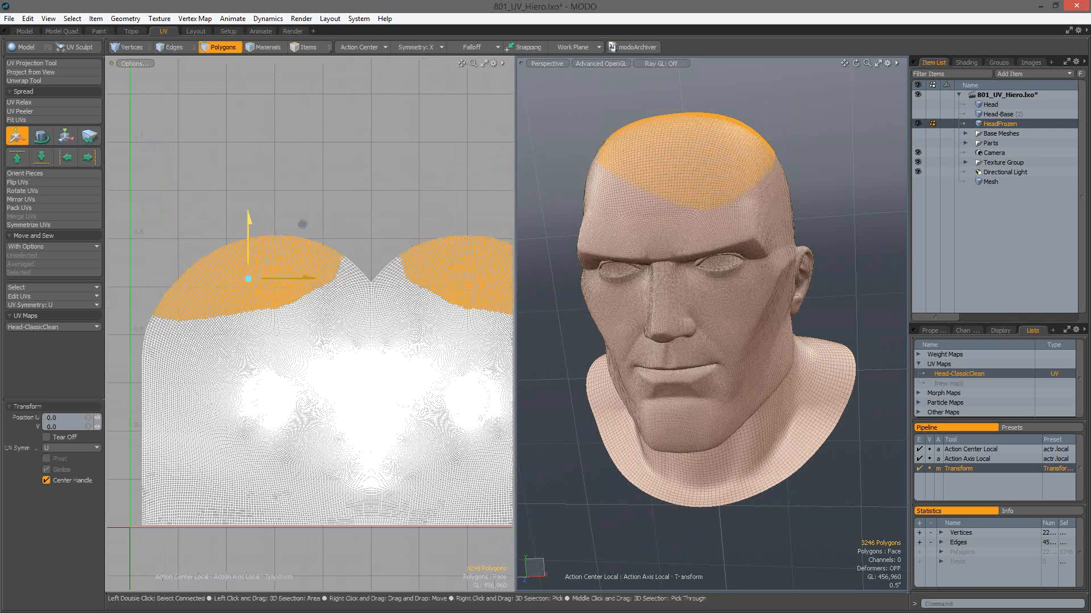
{"action": "left_click_drag", "start_coordinate": [333, 225], "coordinate": [332, 207]}
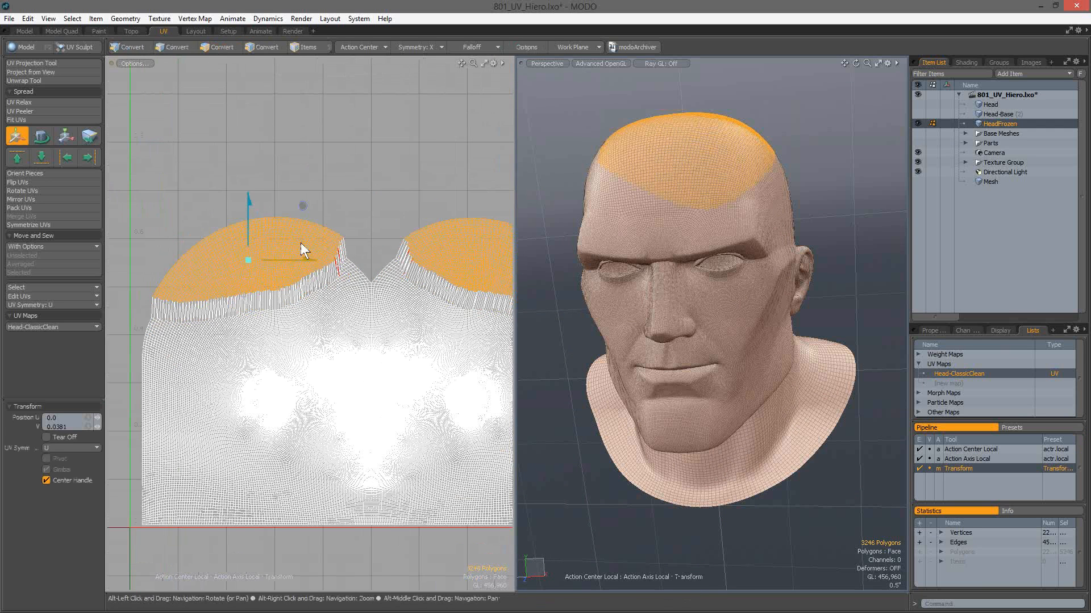
{"action": "left_click_drag", "start_coordinate": [301, 243], "coordinate": [329, 222], "text": "alt"}
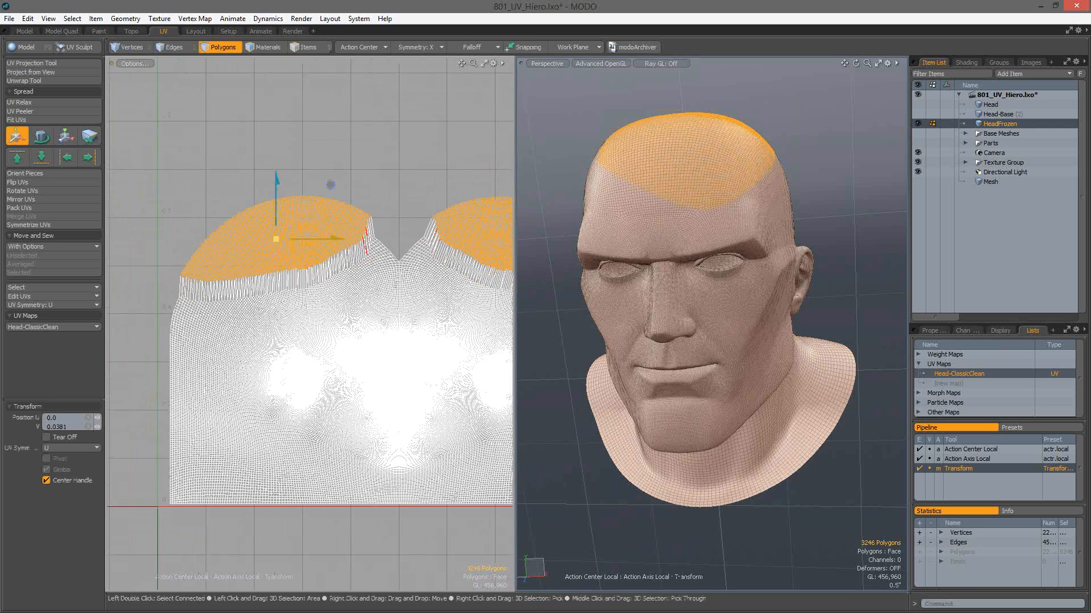
{"action": "left_click_drag", "start_coordinate": [330, 184], "coordinate": [294, 143]}
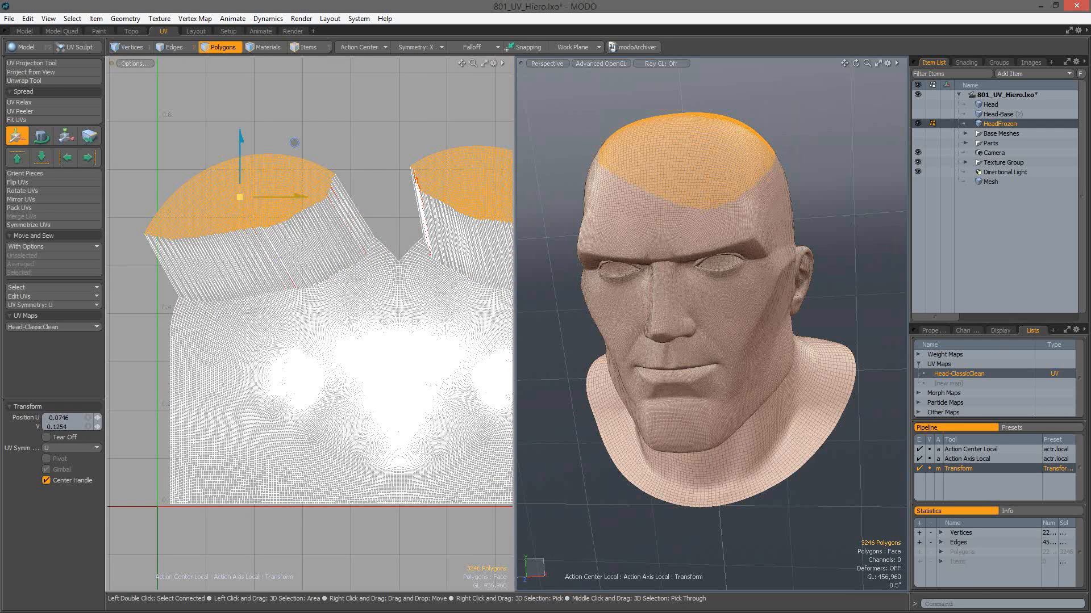
Undo the symmetrical moves of the crown UVs to restore the original Head-ClassicClean layout
{"action": "left_click_drag", "start_coordinate": [240, 197], "coordinate": [246, 224]}
{"action": "key", "text": "ctrl+z"}
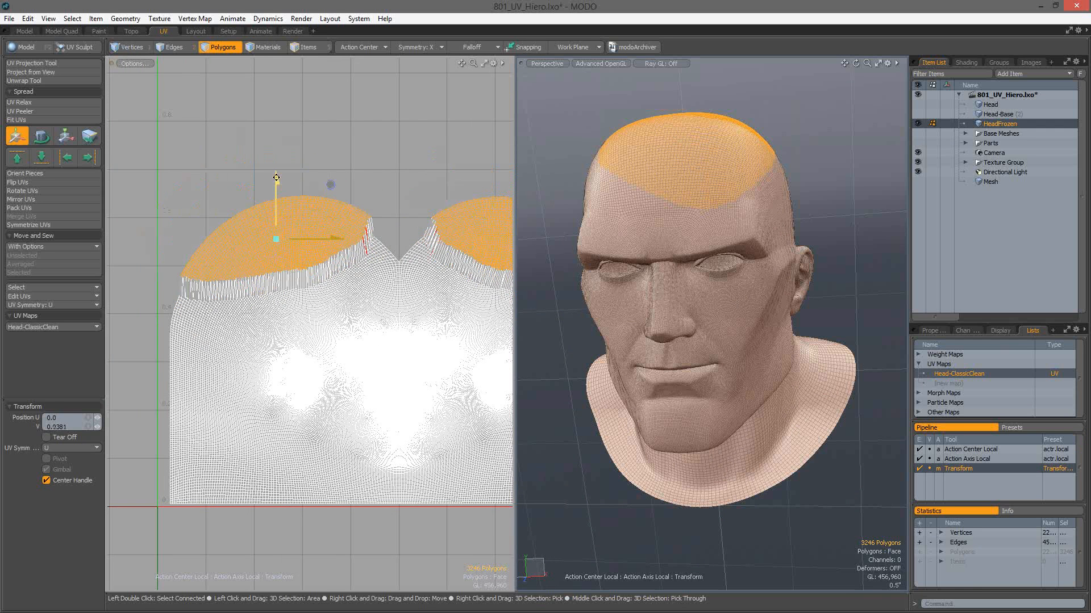
{"action": "left_click_drag", "start_coordinate": [276, 178], "coordinate": [256, 130], "text": "alt"}
{"action": "key", "text": "ctrl+z"}
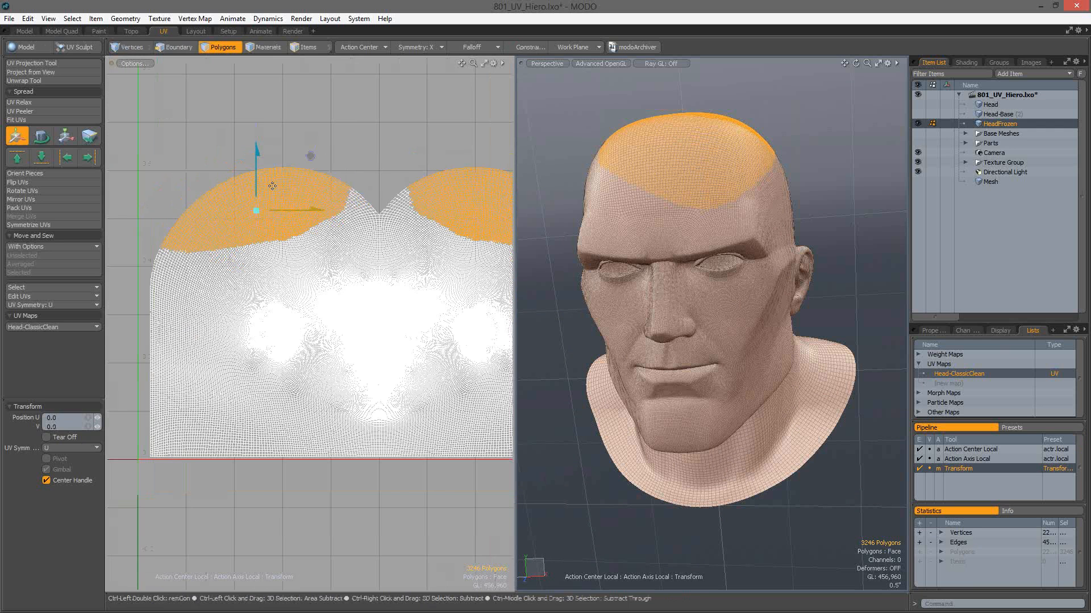
Drop the active transform tool and close the 801_UV_Hiero scene without saving its changes
{"action": "key", "text": "space"}
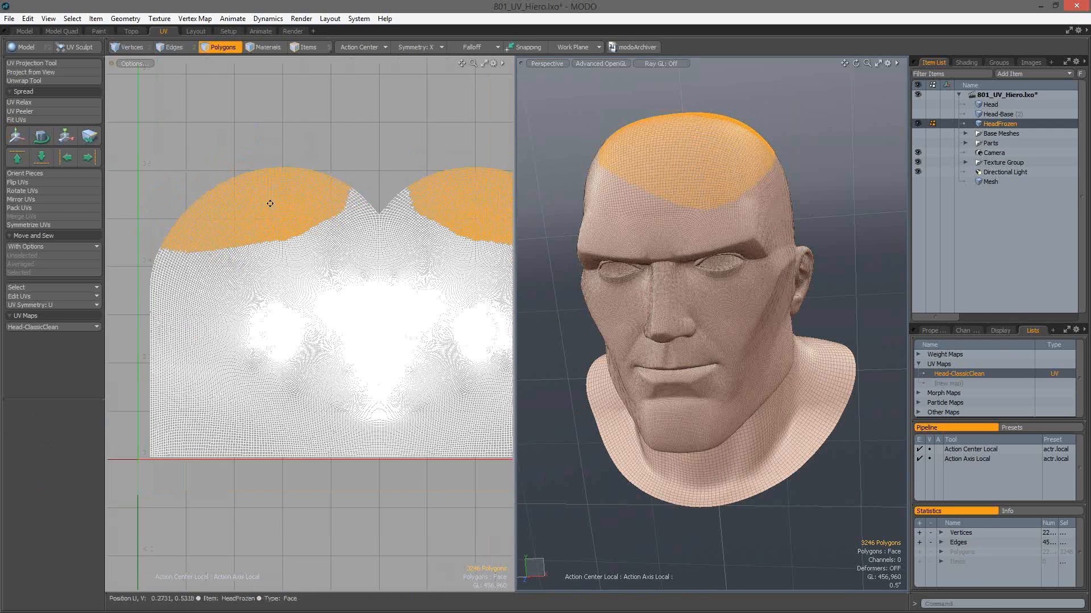
{"action": "scroll", "coordinate": [227, 210], "scroll_direction": "down", "scroll_amount": 3}
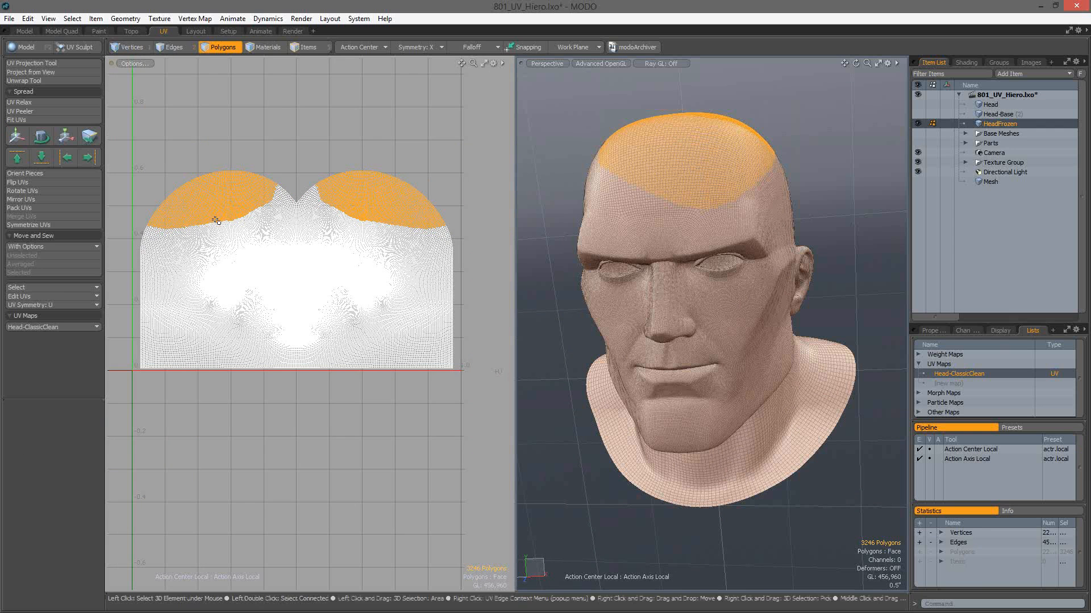
{"action": "left_click", "coordinate": [8, 22]}
{"action": "left_click", "coordinate": [53, 288]}
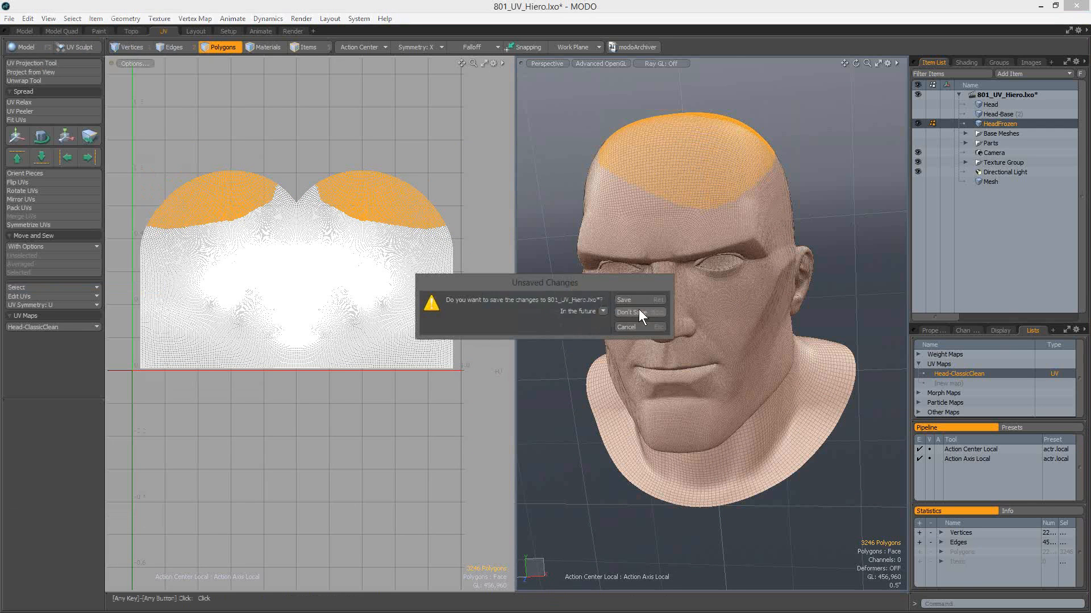
{"action": "left_click", "coordinate": [639, 313]}
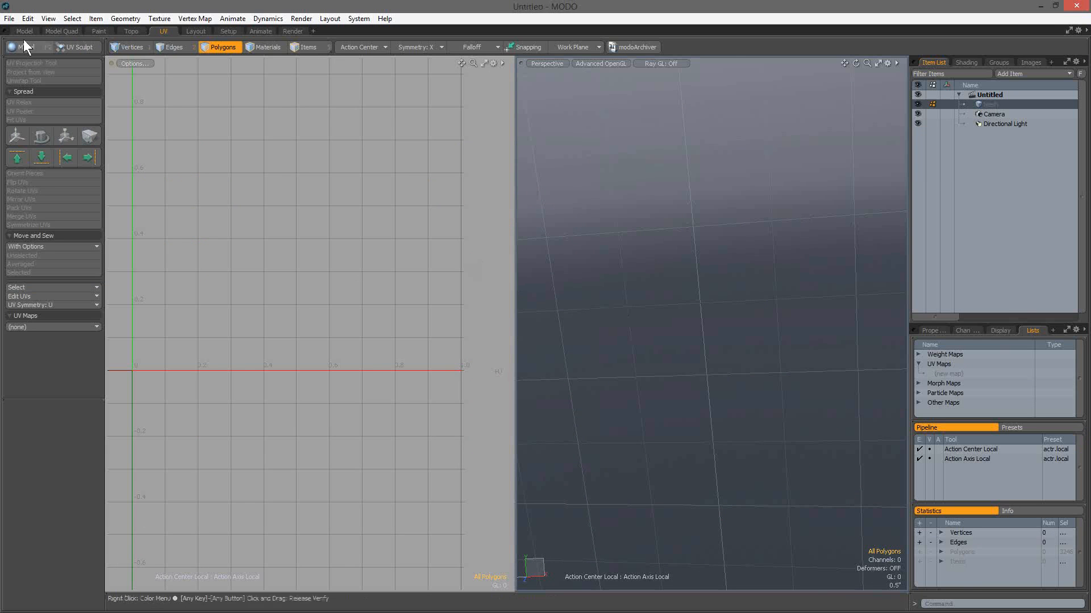
Open the scene file OldMan_0001_MA.lxo from the sculpting folder in 801_Feature_Demo_Files
{"action": "left_click", "coordinate": [9, 21]}
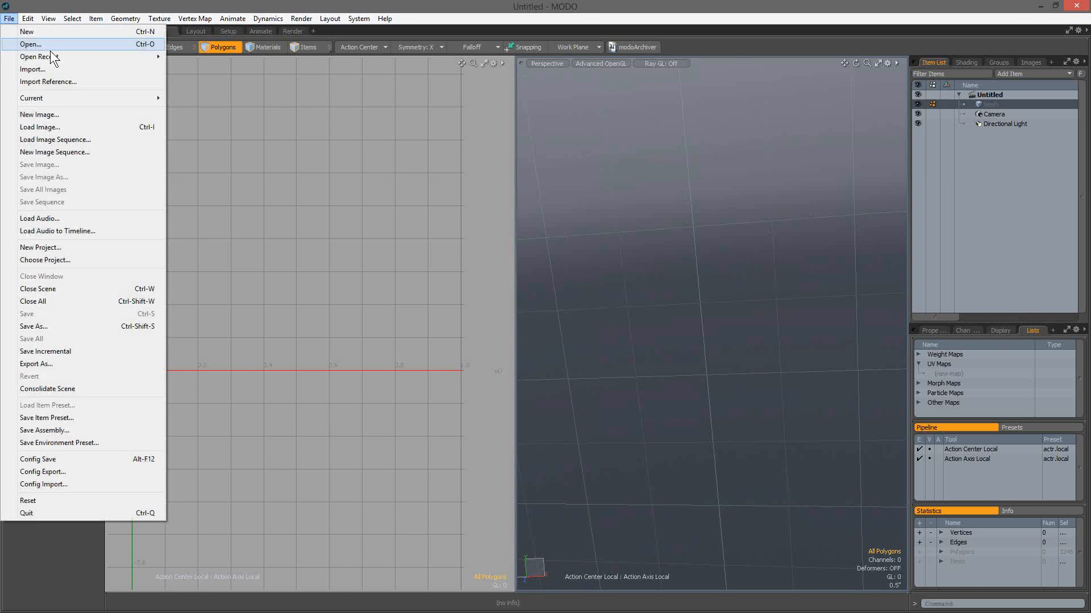
{"action": "left_click", "coordinate": [49, 48]}
{"action": "left_click", "coordinate": [256, 53]}
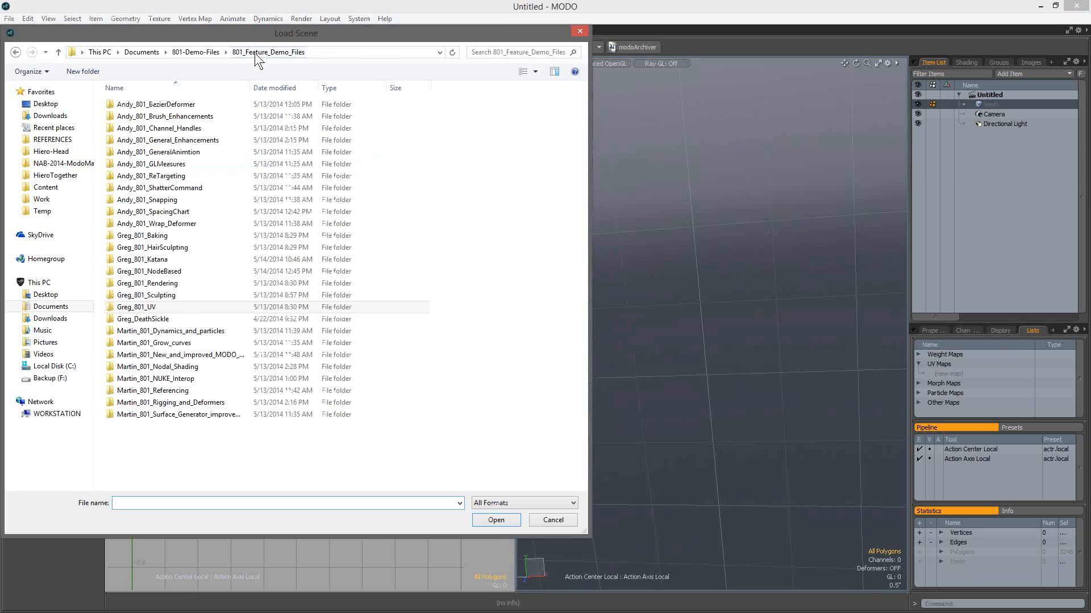
{"action": "double_click", "coordinate": [166, 295]}
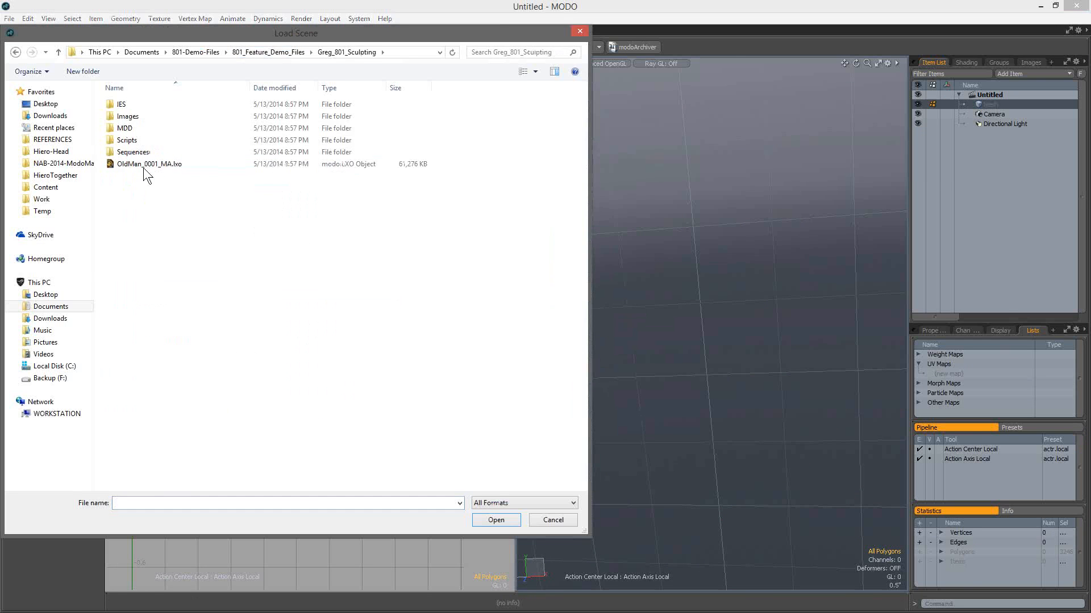
{"action": "left_click", "coordinate": [143, 168]}
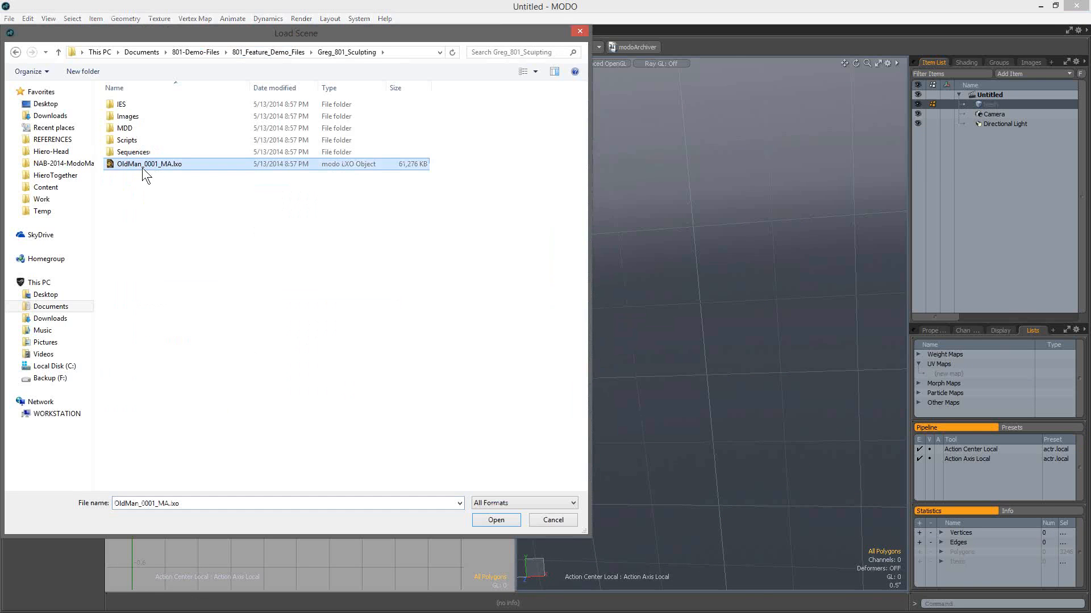
{"action": "double_click", "coordinate": [142, 168]}
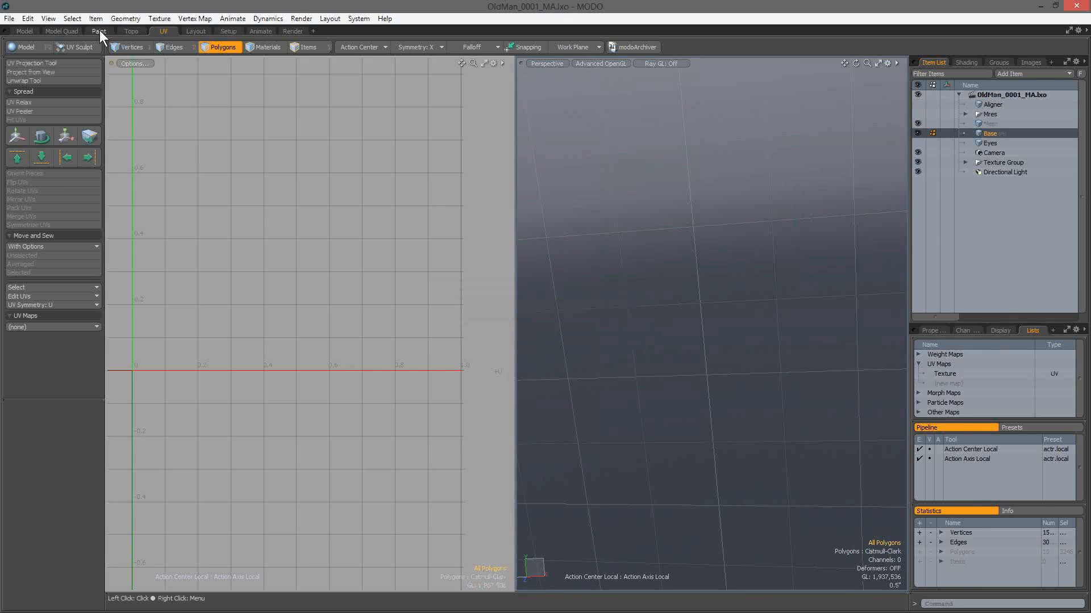
Switch to the Paint layout and examine the old man's head from the side and front
{"action": "left_click", "coordinate": [100, 30]}
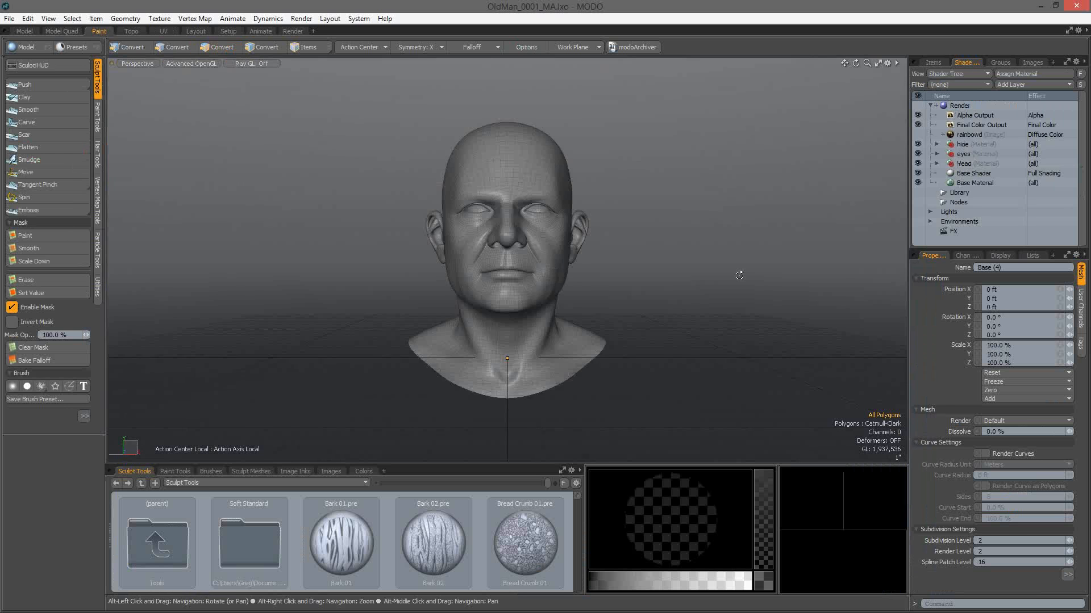
{"action": "left_click_drag", "start_coordinate": [739, 275], "coordinate": [533, 270], "text": "alt"}
{"action": "right_click_drag", "start_coordinate": [533, 269], "coordinate": [625, 293], "text": "alt"}
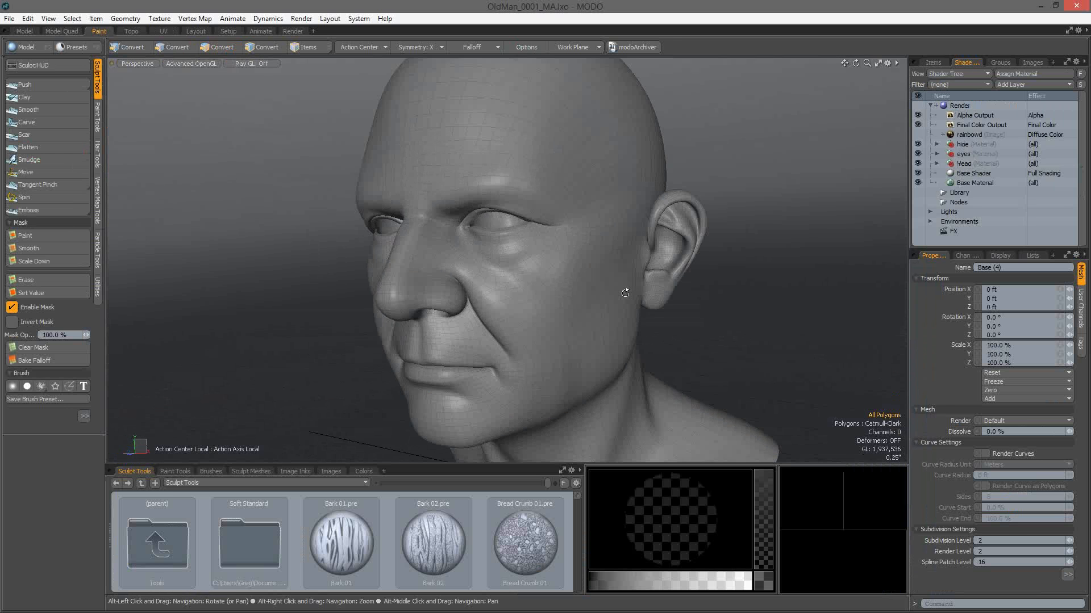
{"action": "left_click_drag", "start_coordinate": [625, 293], "coordinate": [559, 307], "text": "alt"}
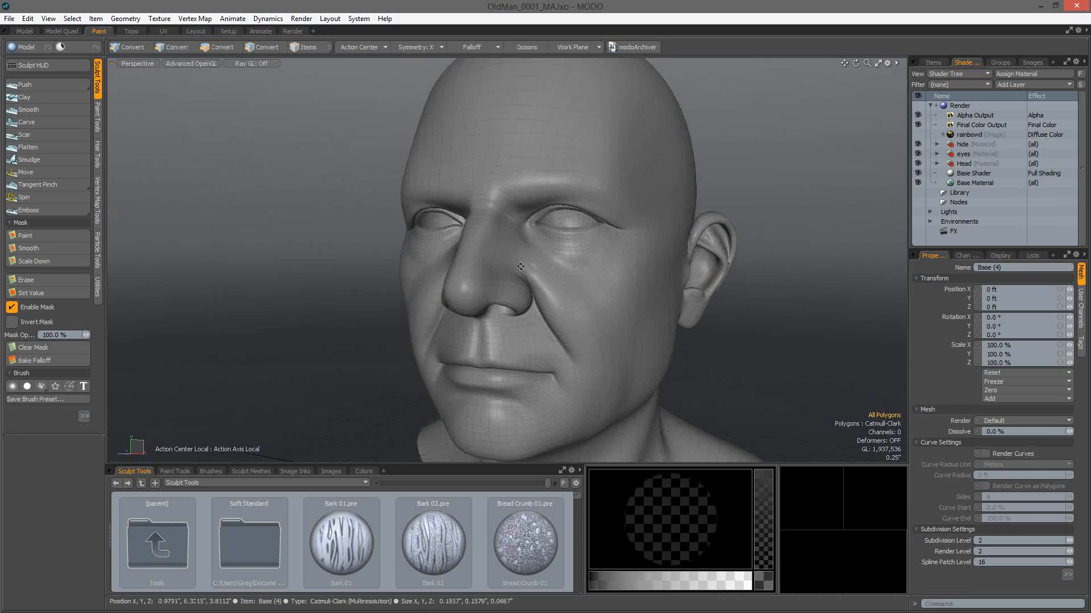
{"action": "left_click_drag", "start_coordinate": [520, 266], "coordinate": [239, 219], "text": "alt"}
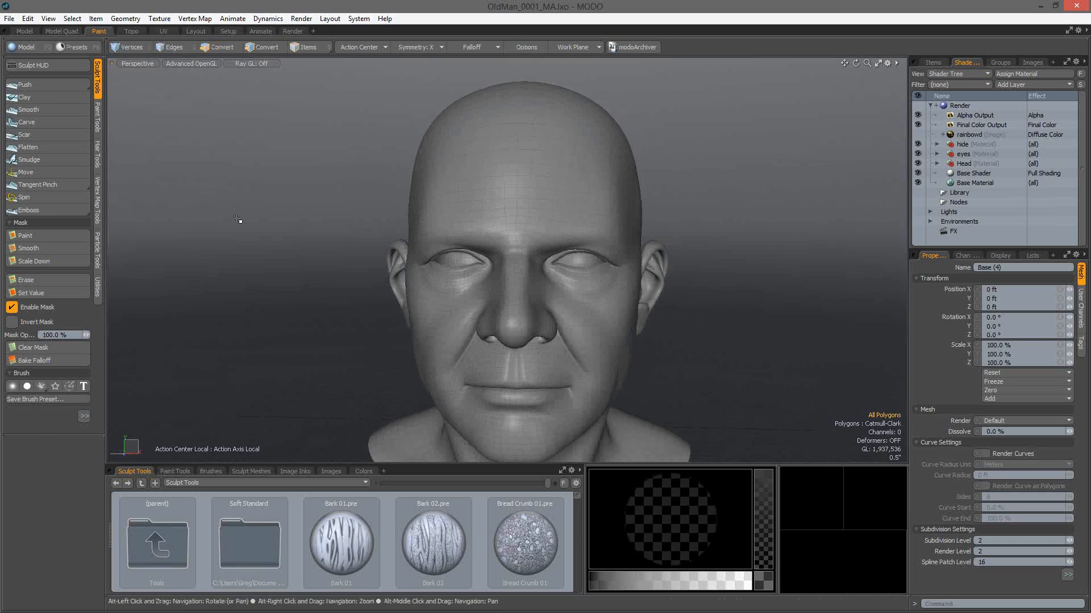
Activate the Clay sculpting brush and enlarge its size to 46 over the forehead
{"action": "left_click", "coordinate": [46, 95]}
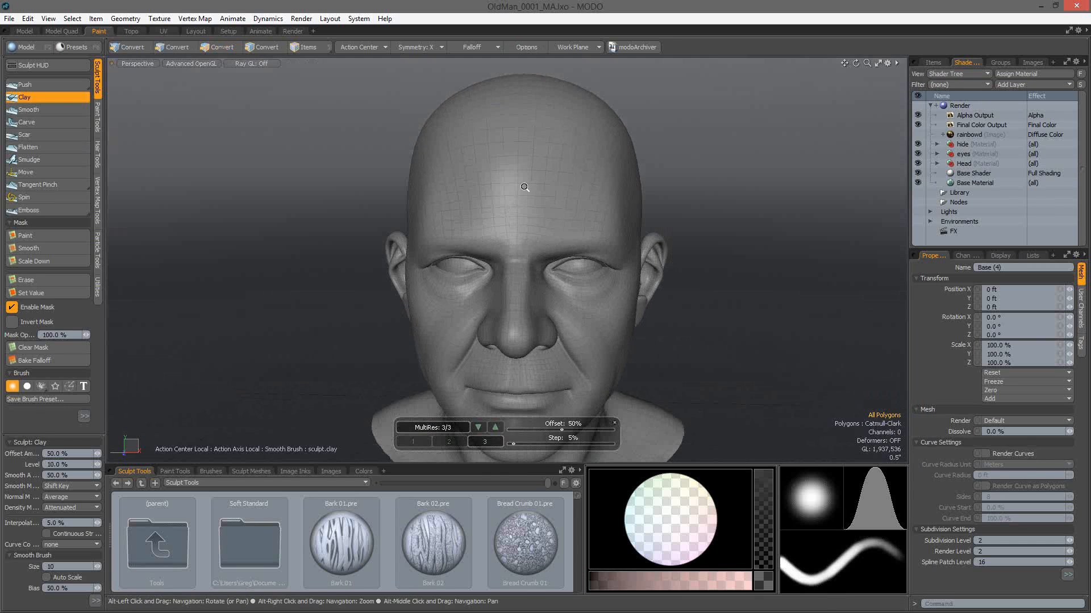
{"action": "right_click_drag", "start_coordinate": [523, 185], "coordinate": [559, 187], "text": "alt"}
{"action": "middle_click_drag", "start_coordinate": [512, 227], "coordinate": [511, 310], "text": "alt"}
{"action": "left_click_drag", "start_coordinate": [511, 295], "coordinate": [510, 317], "text": "alt"}
{"action": "key", "text": "alt"}
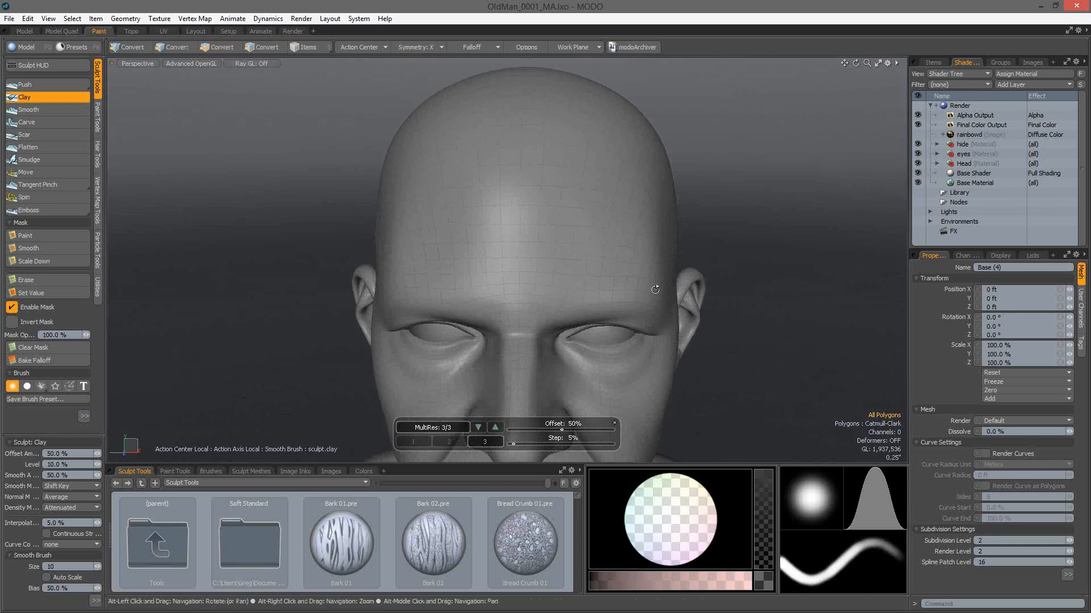
{"action": "left_click_drag", "start_coordinate": [655, 290], "coordinate": [521, 272], "text": "alt"}
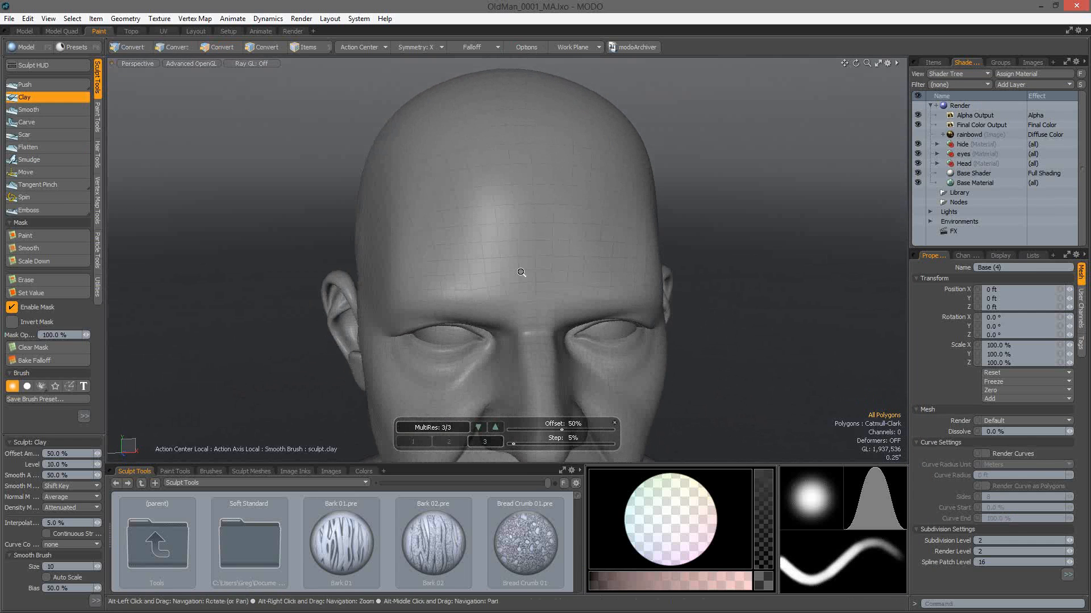
{"action": "right_click_drag", "start_coordinate": [520, 272], "coordinate": [543, 272], "text": "alt"}
{"action": "left_click_drag", "start_coordinate": [543, 272], "coordinate": [500, 275], "text": "alt"}
{"action": "right_click_drag", "start_coordinate": [443, 277], "coordinate": [463, 278]}
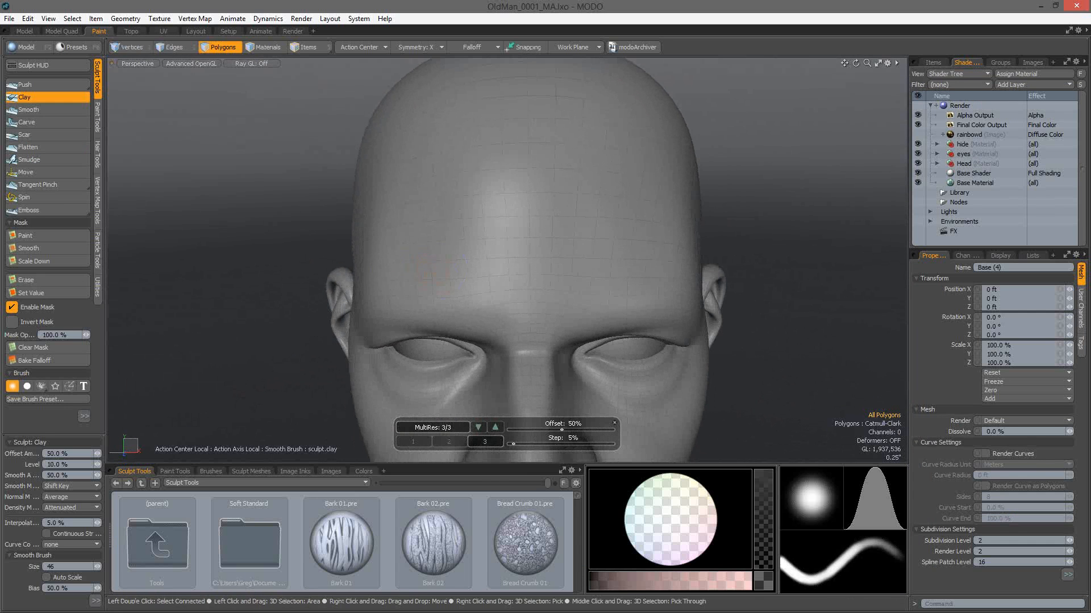
Sculpt horizontal wrinkle ridges across the forehead with the Clay brush and smooth the middle ones
{"action": "mouse_move", "coordinate": [391, 260]}
{"action": "left_mouse_down"}
{"action": "mouse_move", "coordinate": [634, 275]}
{"action": "mouse_move", "coordinate": [606, 306]}
{"action": "mouse_move", "coordinate": [604, 330]}
{"action": "mouse_move", "coordinate": [602, 310]}
{"action": "left_mouse_up"}
{"action": "mouse_move", "coordinate": [340, 244]}
{"action": "left_mouse_down", "text": "alt"}
{"action": "mouse_move", "coordinate": [670, 250]}
{"action": "mouse_move", "coordinate": [568, 238]}
{"action": "left_mouse_up", "text": "alt"}
{"action": "left_click_drag", "start_coordinate": [644, 263], "coordinate": [676, 261], "text": "alt+shift"}
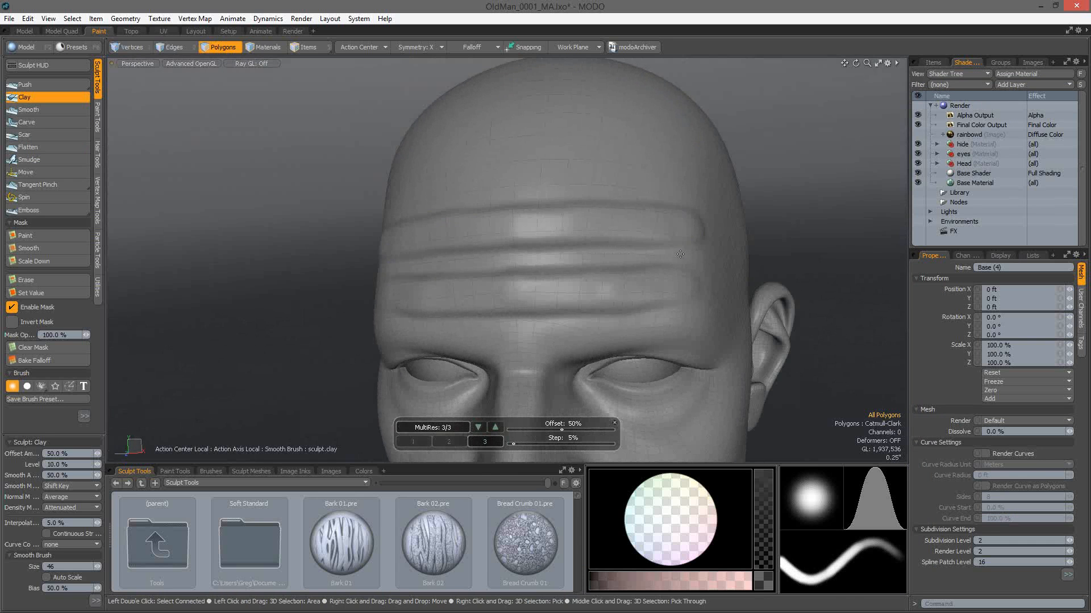
{"action": "left_click_drag", "start_coordinate": [674, 259], "coordinate": [515, 259]}
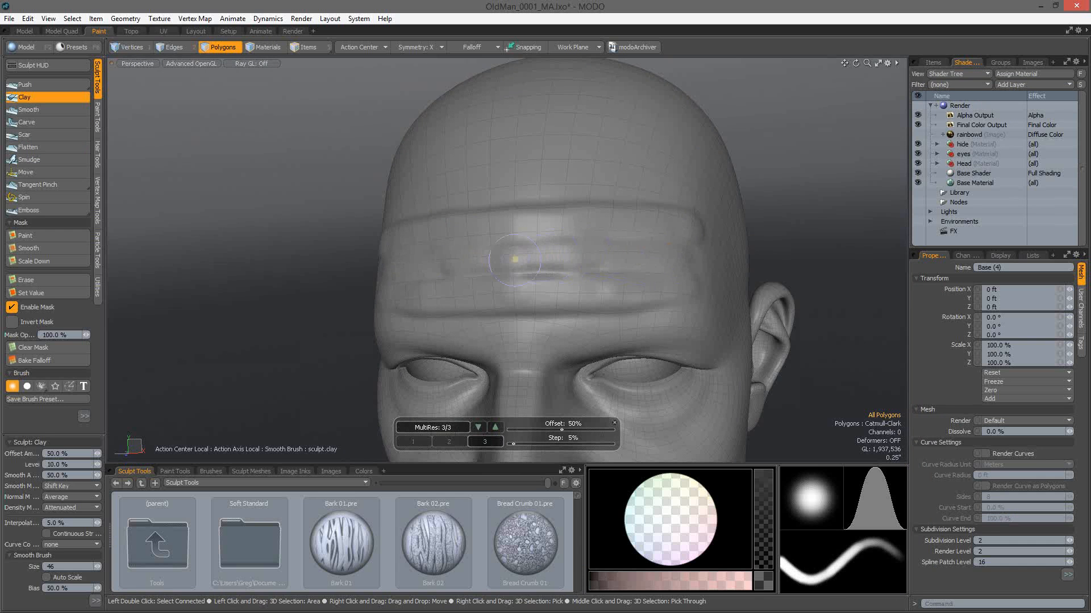
{"action": "left_click_drag", "start_coordinate": [514, 259], "coordinate": [485, 265], "text": "shift"}
Undo all the clay and smoothing strokes made on the forehead
{"action": "key", "text": "ctrl+z"}
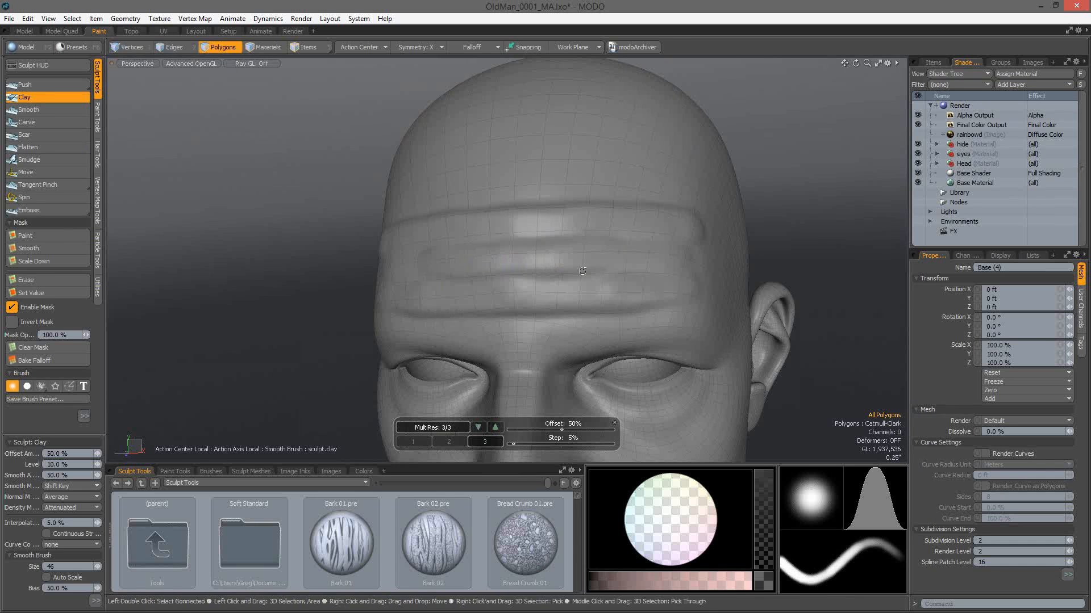
{"action": "left_click_drag", "start_coordinate": [582, 271], "coordinate": [624, 263], "text": "alt"}
{"action": "key", "text": "ctrl+z"}
{"action": "key", "text": "ctrl+z"}
{"action": "key", "text": "ctrl+z"}
{"action": "key", "text": "ctrl+z"}
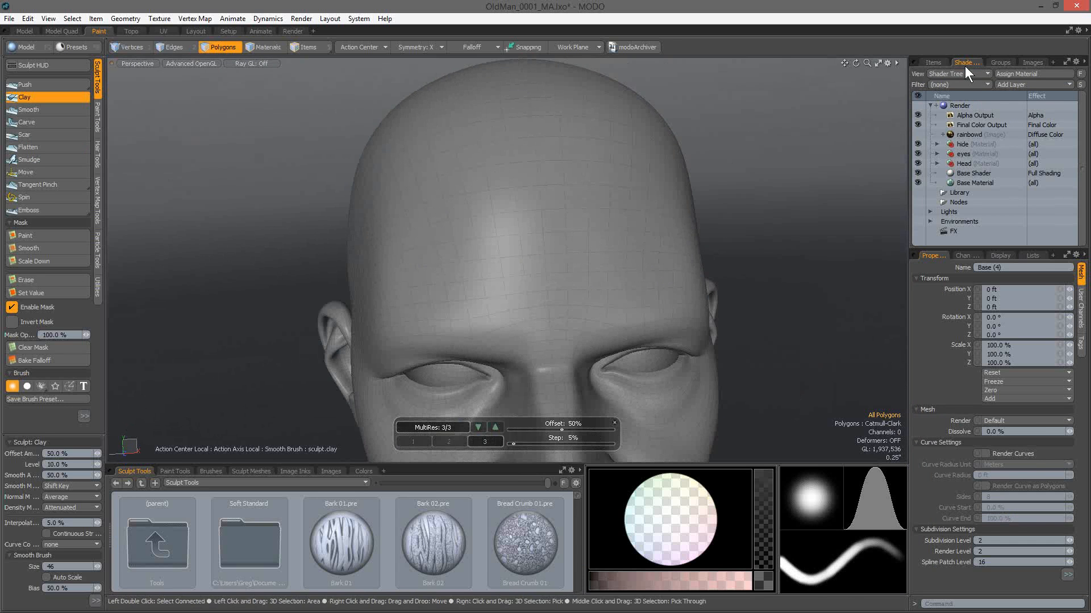
Hide the Base mesh, expand the Mres group and select its Low Mres mesh
{"action": "left_click", "coordinate": [934, 61]}
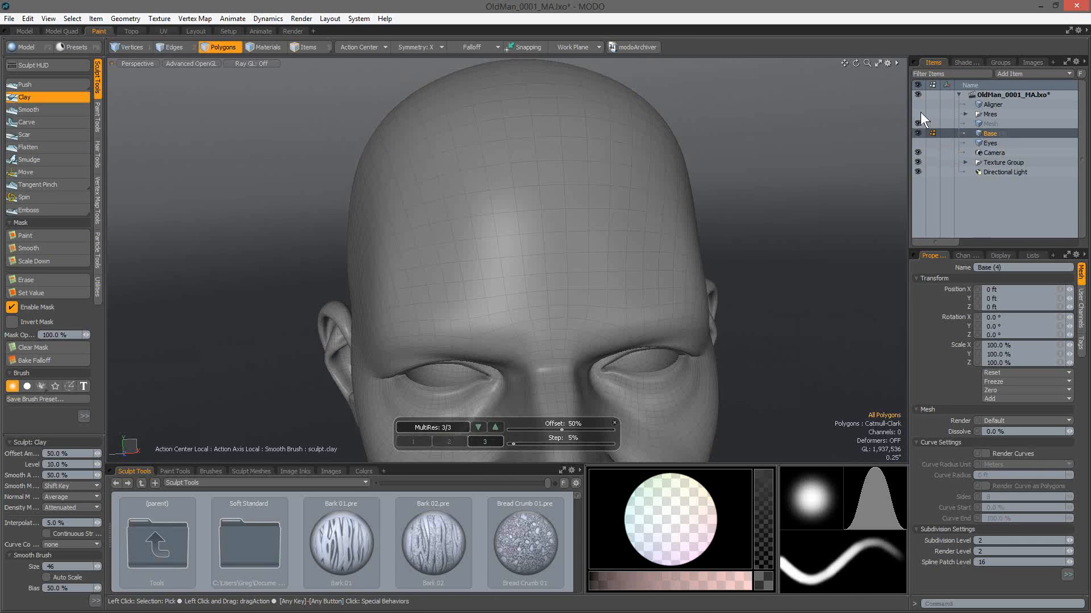
{"action": "left_click", "coordinate": [917, 133]}
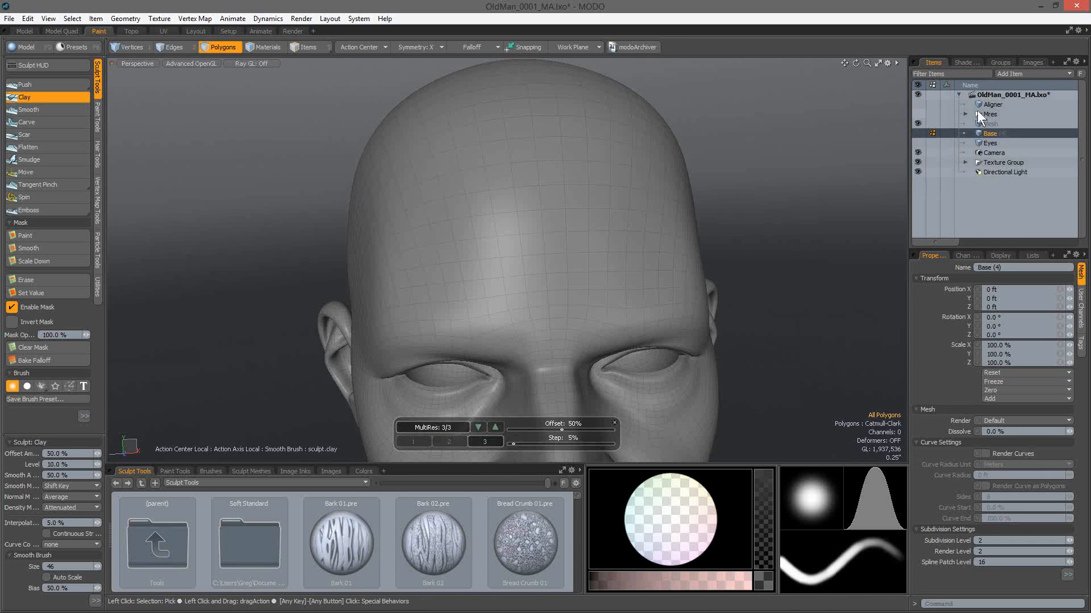
{"action": "left_click", "coordinate": [981, 112]}
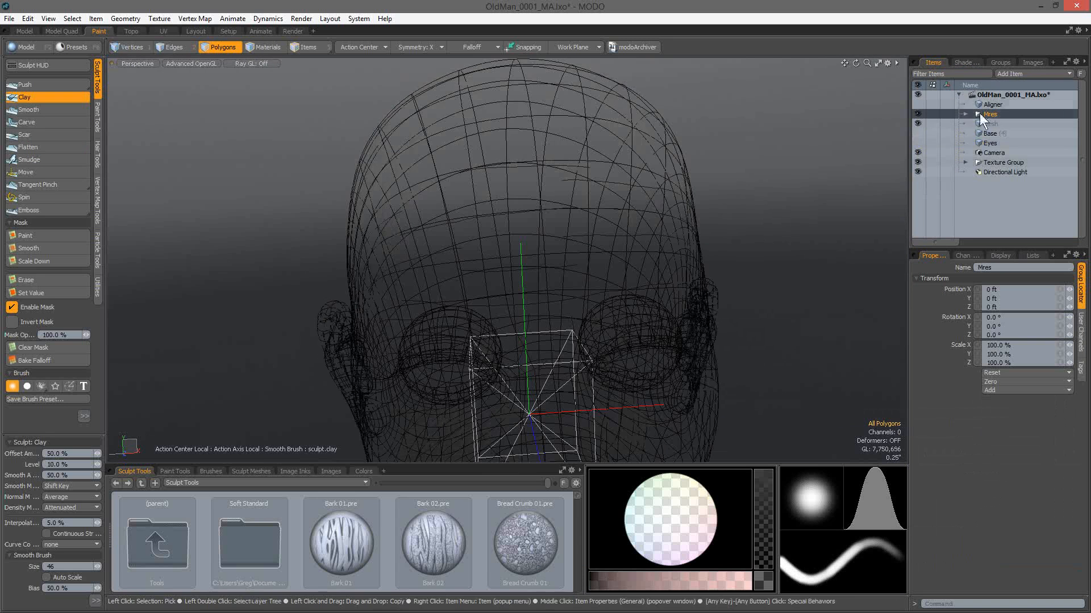
{"action": "left_click", "coordinate": [965, 114]}
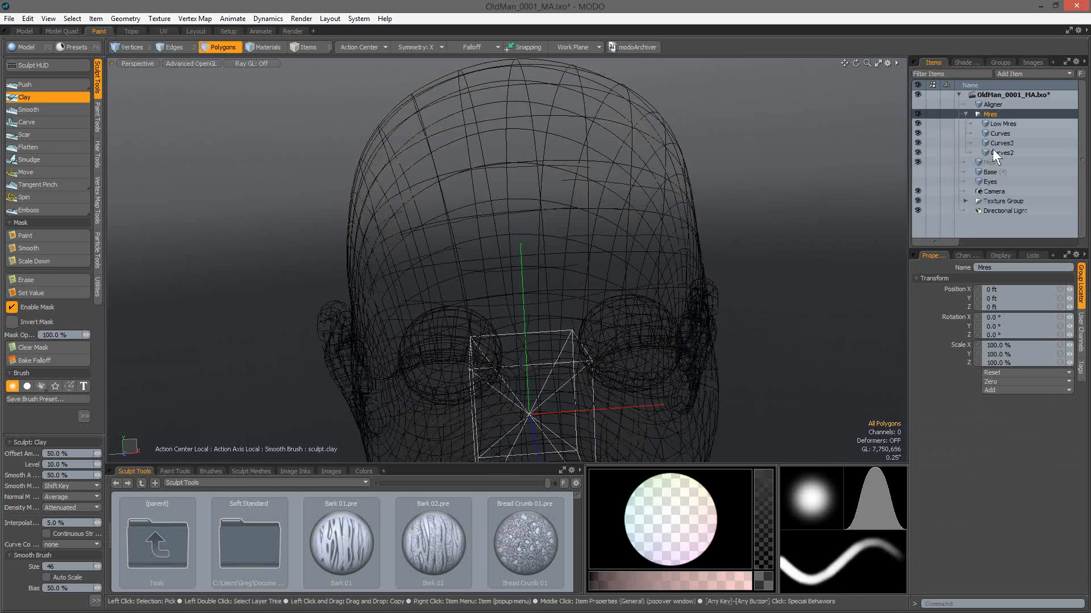
{"action": "left_click", "coordinate": [1003, 124]}
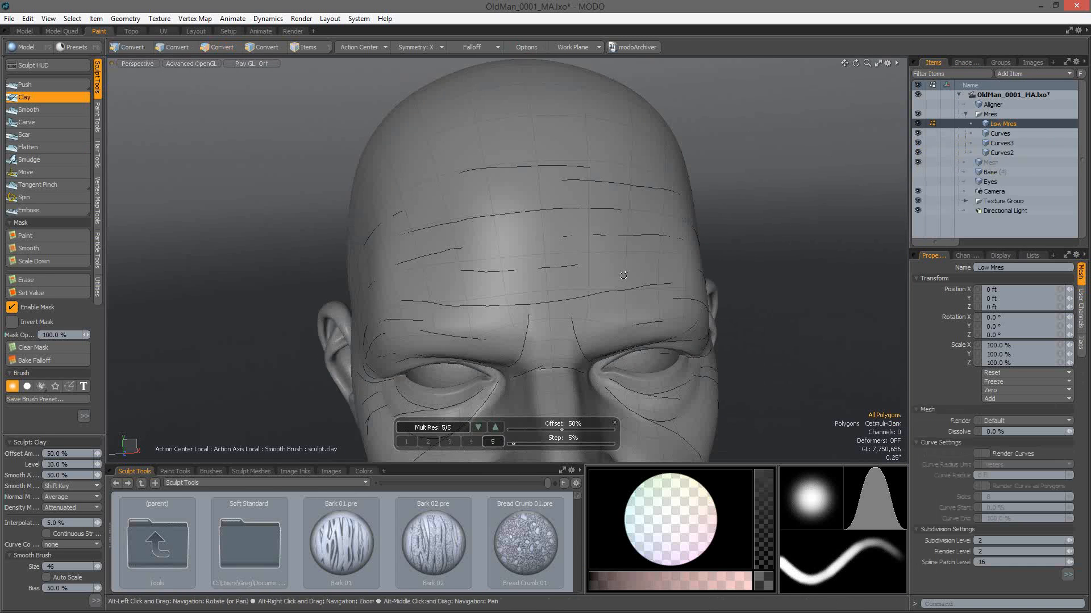
Hide the Curves, Curves3 and Curves2 items and inspect the bare head from several angles
{"action": "left_click_drag", "start_coordinate": [623, 275], "coordinate": [511, 281], "text": "alt"}
{"action": "left_click_drag", "start_coordinate": [916, 153], "coordinate": [916, 133]}
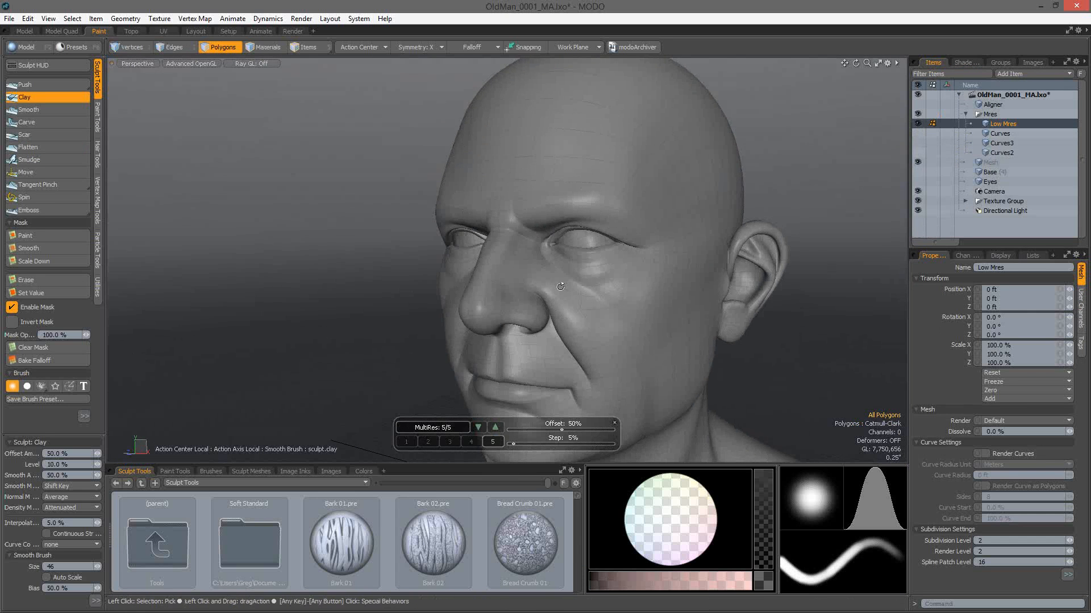
{"action": "left_click_drag", "start_coordinate": [560, 287], "coordinate": [581, 276], "text": "alt"}
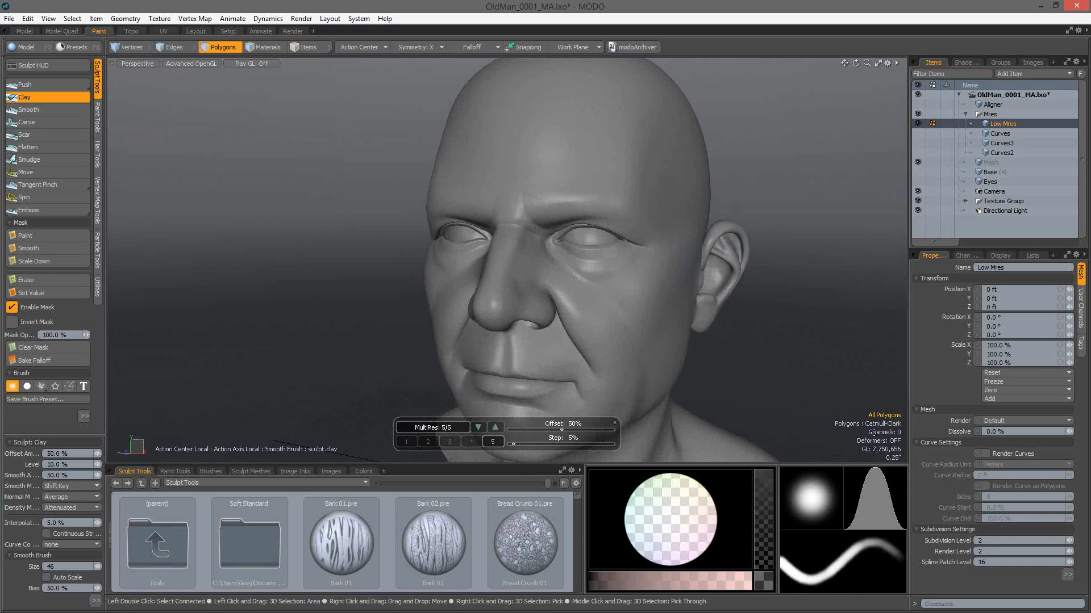
{"action": "left_click_drag", "start_coordinate": [601, 354], "coordinate": [599, 270], "text": "alt"}
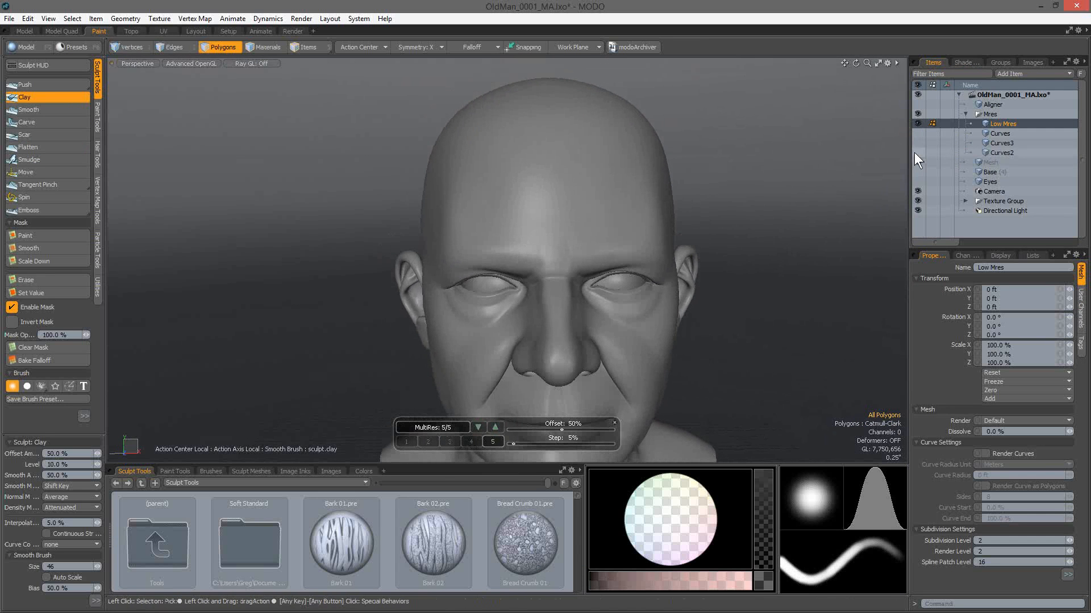
Show the three curve items again and examine the wrinkle curves on the forehead, eyes and mouth
{"action": "left_click_drag", "start_coordinate": [915, 153], "coordinate": [919, 134]}
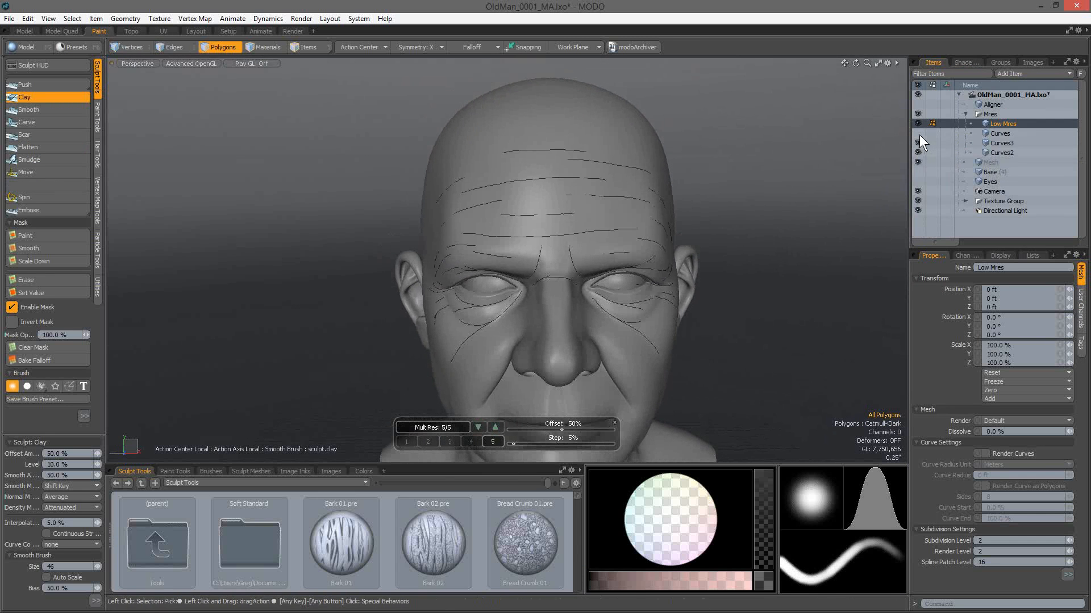
{"action": "key", "text": "alt"}
{"action": "left_click_drag", "start_coordinate": [553, 278], "coordinate": [533, 154], "text": "alt"}
{"action": "left_click_drag", "start_coordinate": [781, 219], "coordinate": [653, 233], "text": "alt"}
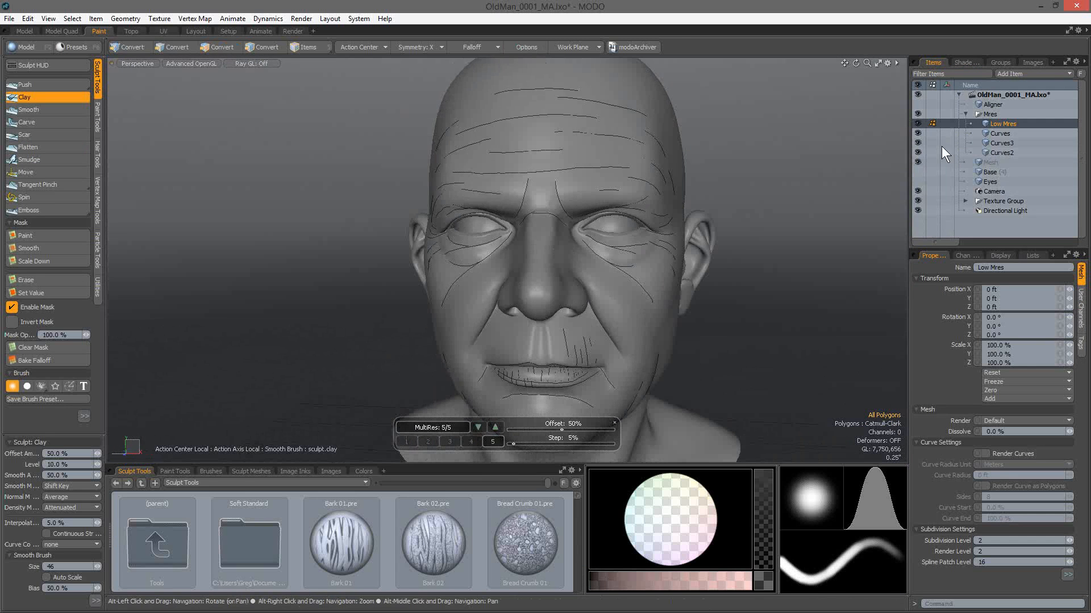
Hide the Curves2, Curves3 and Curves items in the Mres group
{"action": "left_click", "coordinate": [917, 152]}
{"action": "left_click", "coordinate": [916, 133]}
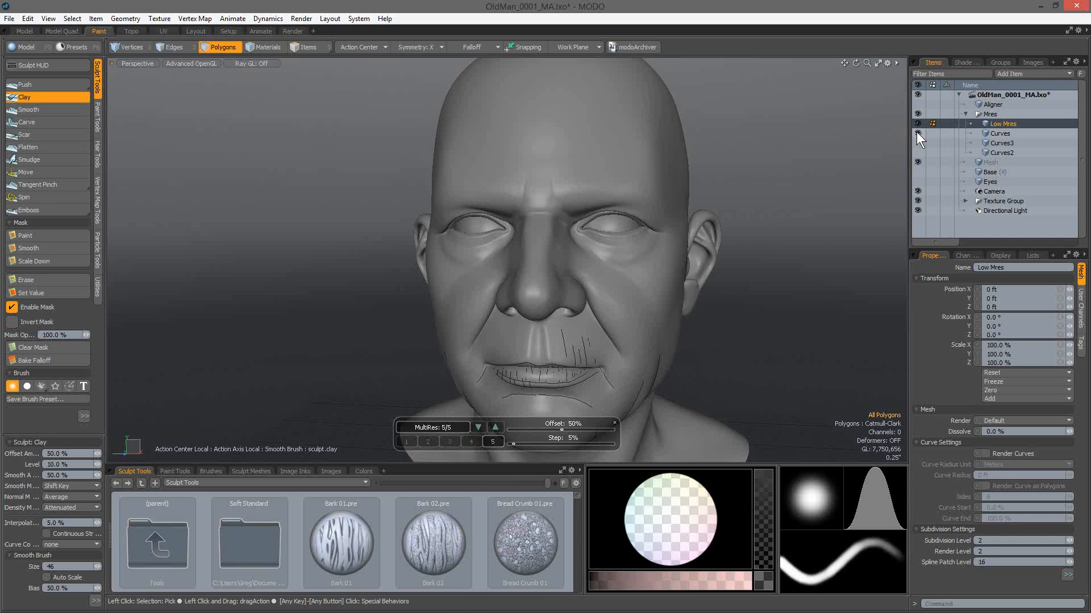
{"action": "left_click", "coordinate": [917, 133]}
Add a new Mesh item to the scene and switch to the Topo layout, viewing the face at an angle
{"action": "left_click", "coordinate": [1035, 69]}
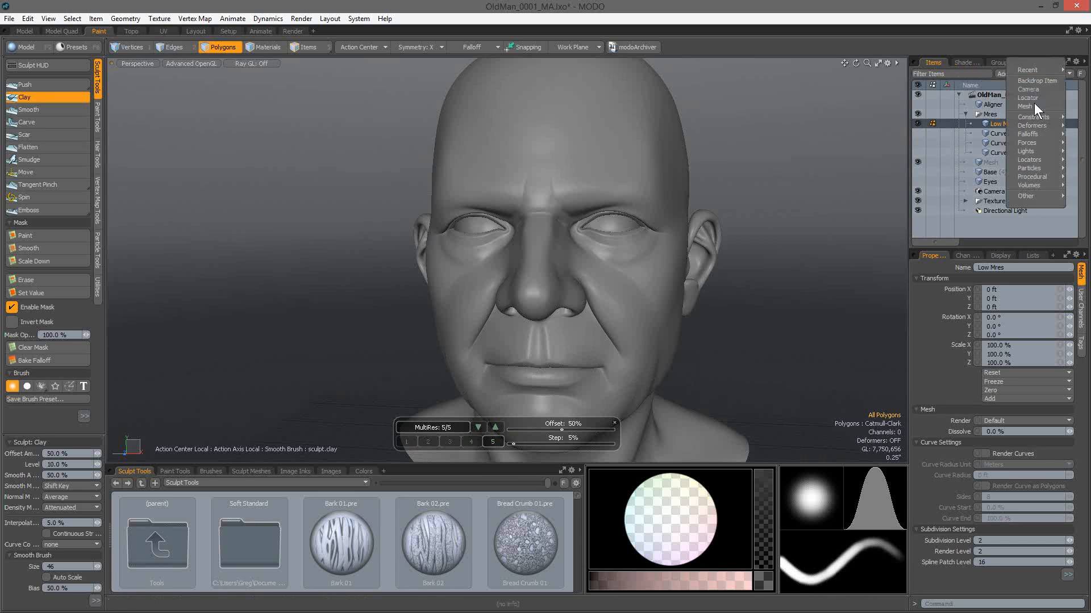
{"action": "left_click", "coordinate": [132, 32]}
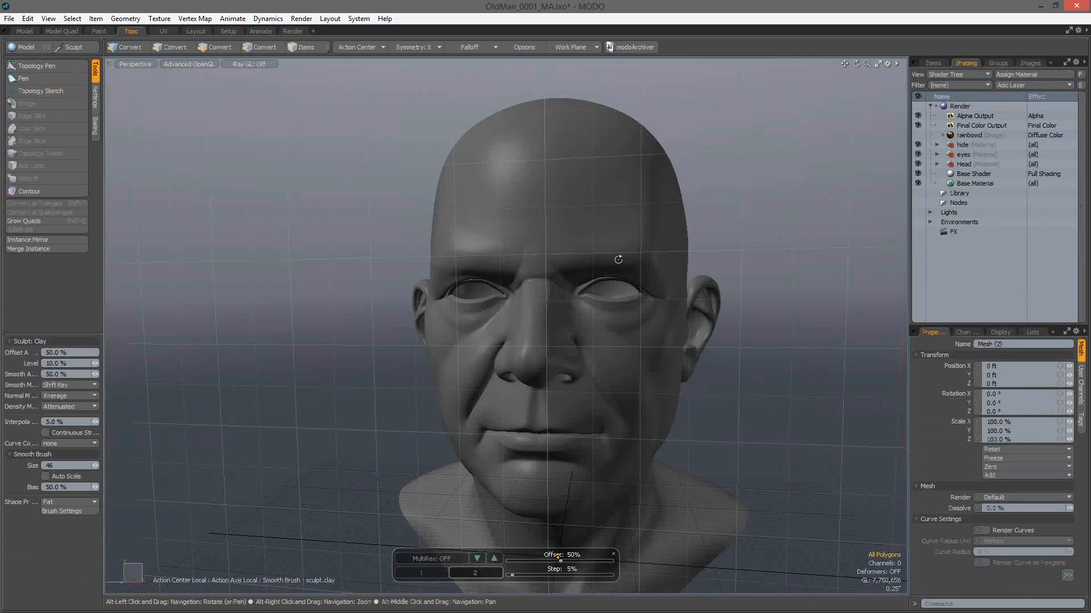
{"action": "mouse_move", "coordinate": [621, 256]}
{"action": "left_mouse_down", "text": "alt"}
{"action": "mouse_move", "coordinate": [654, 273]}
{"action": "mouse_move", "coordinate": [636, 267]}
{"action": "left_mouse_up", "text": "alt"}
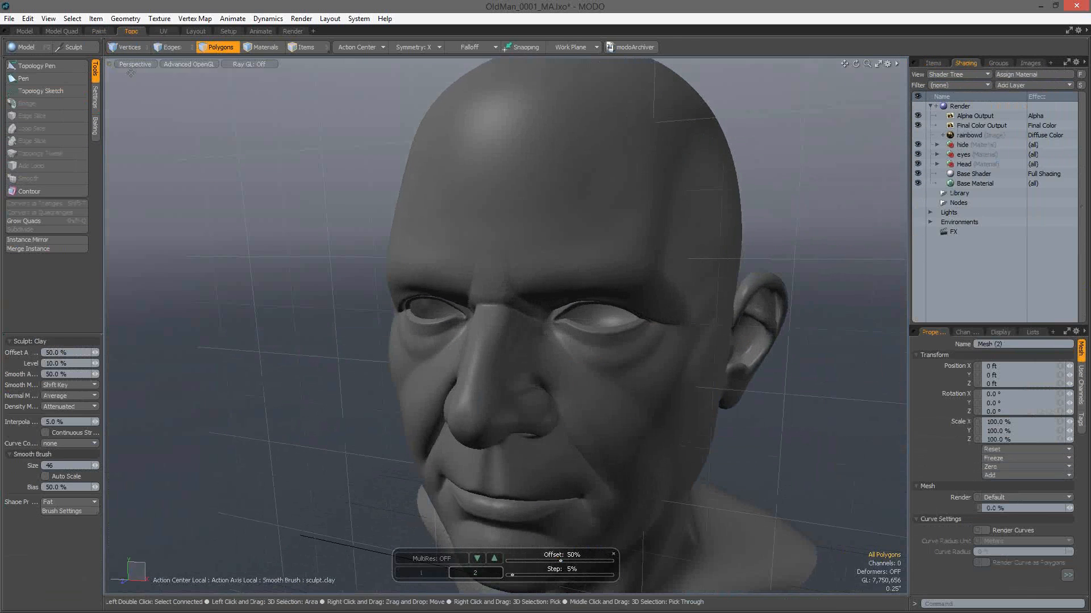
Open the curve tools palette and activate the Sketch tool for drawing curves on the old man head
{"action": "left_click", "coordinate": [23, 46]}
{"action": "left_click_drag", "start_coordinate": [237, 138], "coordinate": [137, 77]}
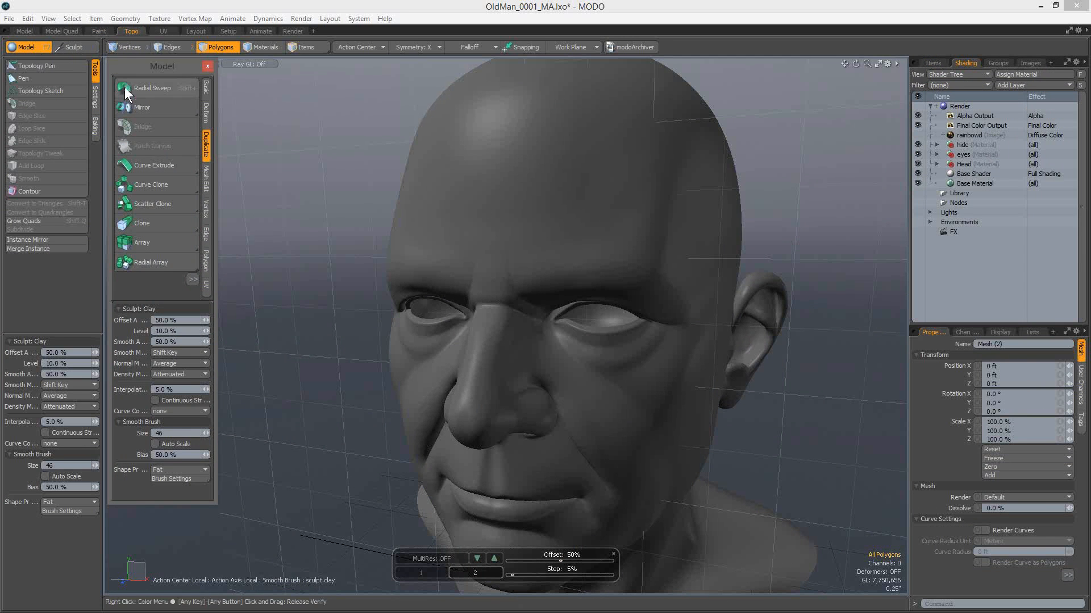
{"action": "left_click", "coordinate": [127, 20]}
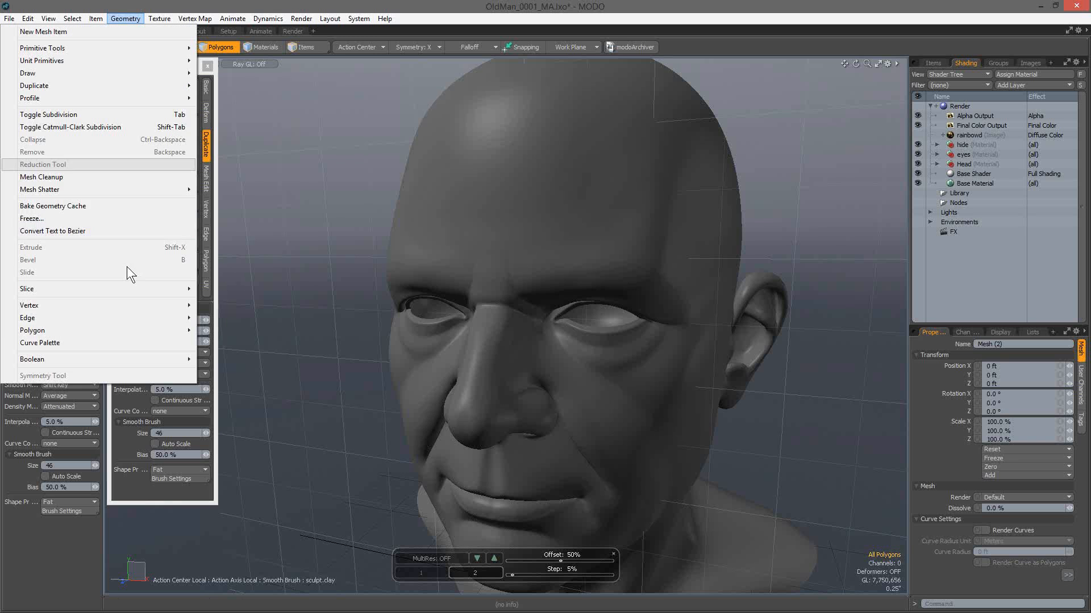
{"action": "left_click", "coordinate": [131, 339]}
{"action": "left_click_drag", "start_coordinate": [548, 192], "coordinate": [247, 100]}
{"action": "left_click", "coordinate": [239, 169]}
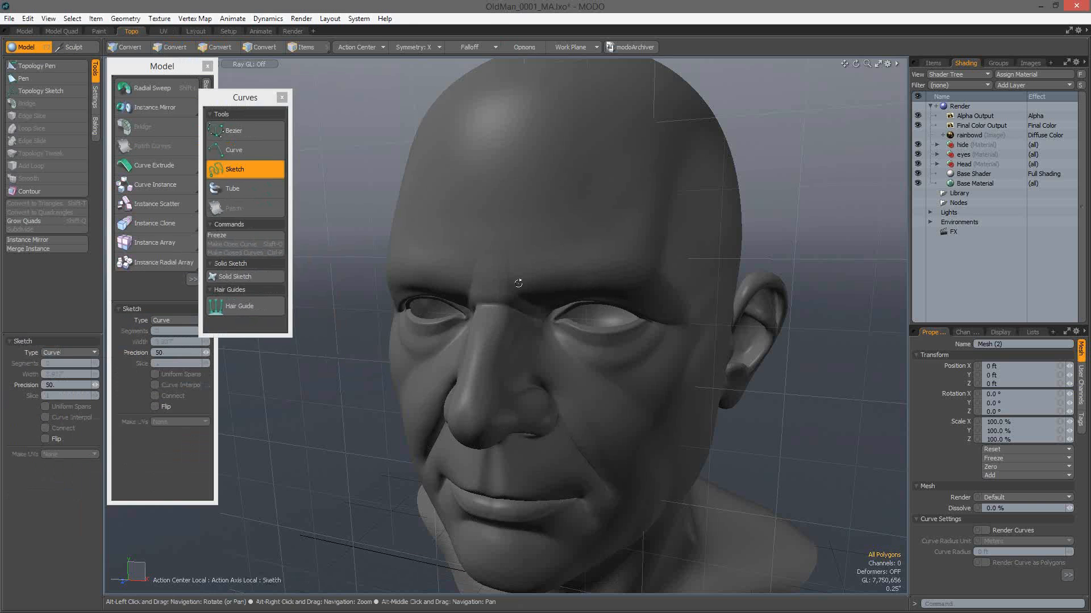
{"action": "left_click_drag", "start_coordinate": [518, 283], "coordinate": [605, 294], "text": "alt"}
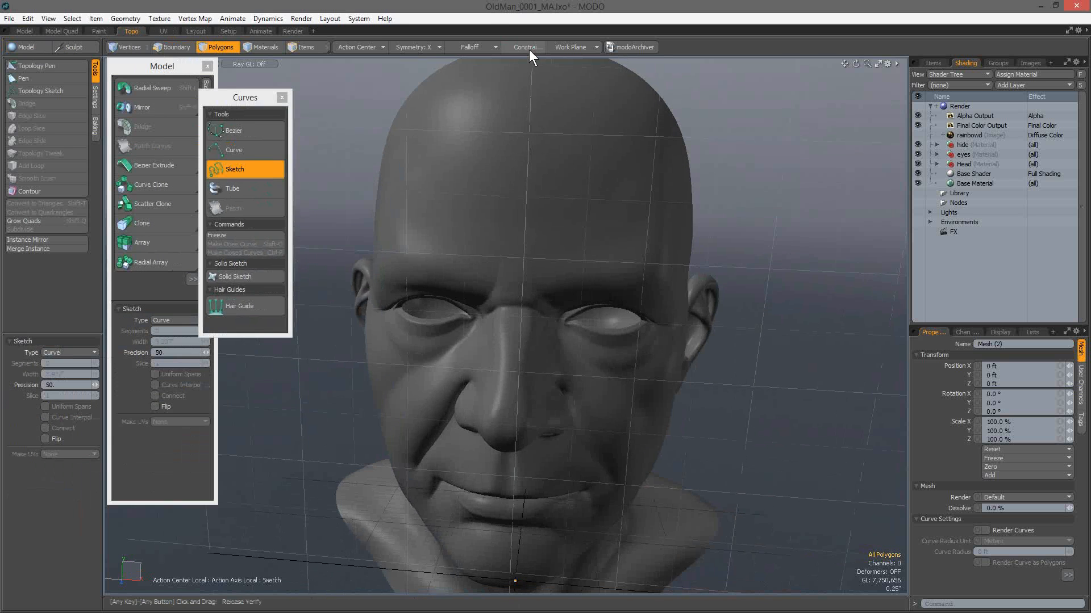
Set the Sketch tool's constraint mode to Background with the geometry constraint set to Point
{"action": "left_click", "coordinate": [529, 49]}
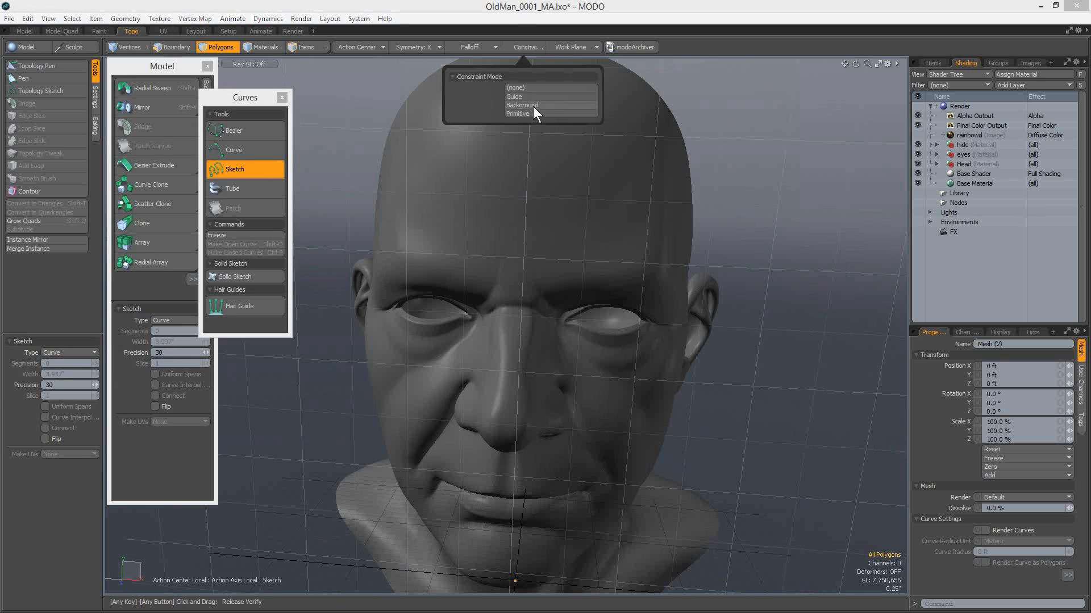
{"action": "left_click", "coordinate": [533, 106]}
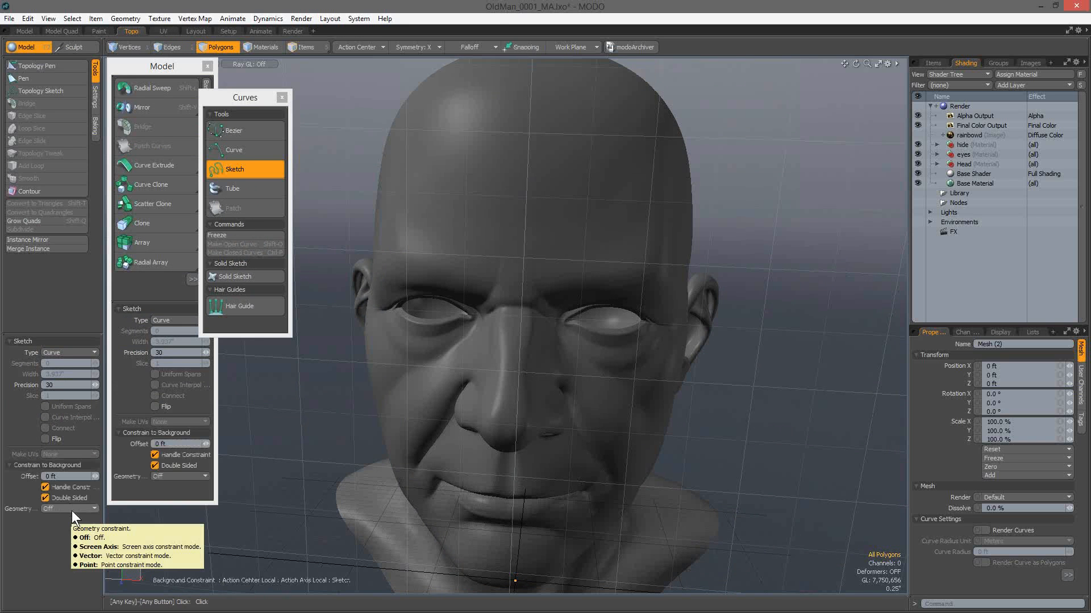
{"action": "left_click", "coordinate": [71, 509]}
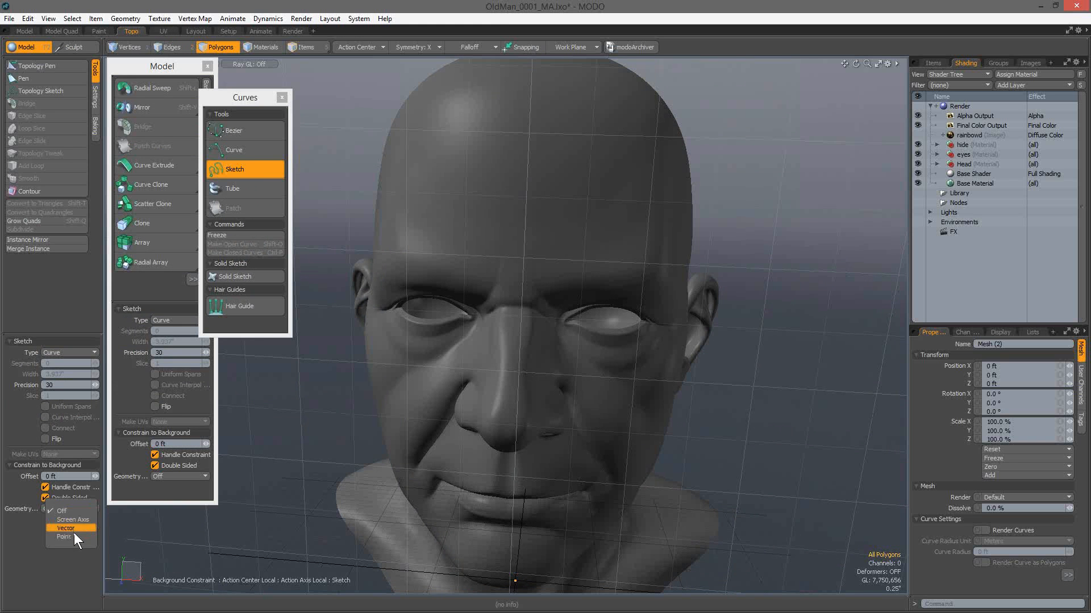
{"action": "left_click", "coordinate": [73, 534]}
{"action": "key", "text": "alt"}
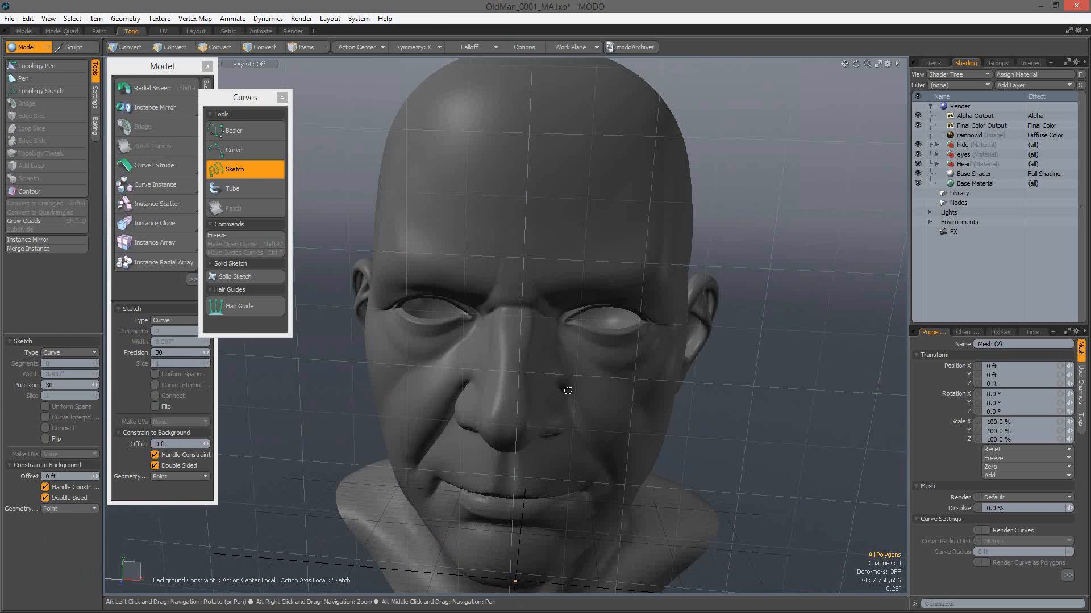
Turn off X symmetry and undo the last sketch stroke on the head
{"action": "left_click_drag", "start_coordinate": [568, 391], "coordinate": [672, 312], "text": "alt"}
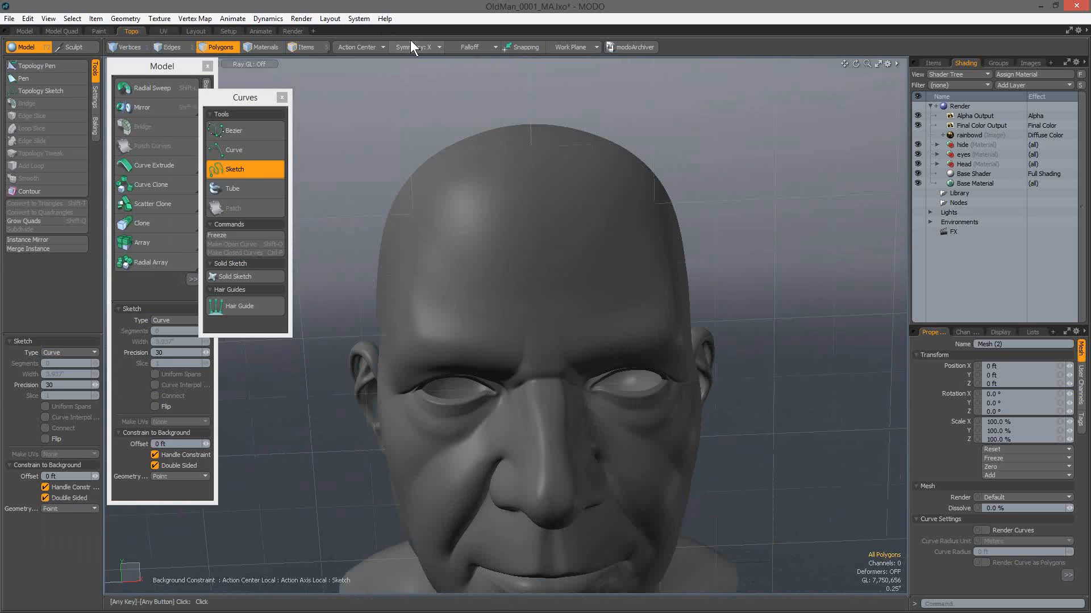
{"action": "left_click", "coordinate": [410, 43]}
{"action": "left_click", "coordinate": [409, 38]}
{"action": "mouse_move", "coordinate": [477, 307]}
{"action": "left_mouse_down", "text": "alt"}
{"action": "mouse_move", "coordinate": [435, 311]}
{"action": "mouse_move", "coordinate": [589, 314]}
{"action": "mouse_move", "coordinate": [657, 297]}
{"action": "left_mouse_up", "text": "alt"}
{"action": "mouse_move", "coordinate": [307, 343]}
{"action": "left_mouse_down", "text": "alt"}
{"action": "mouse_move", "coordinate": [823, 338]}
{"action": "mouse_move", "coordinate": [699, 335]}
{"action": "mouse_move", "coordinate": [695, 315]}
{"action": "mouse_move", "coordinate": [571, 286]}
{"action": "mouse_move", "coordinate": [586, 232]}
{"action": "left_mouse_up", "text": "alt"}
{"action": "key", "text": "ctrl+z"}
Close the Curves and Model tool palettes and turn off the Background constraint
{"action": "left_click", "coordinate": [282, 97]}
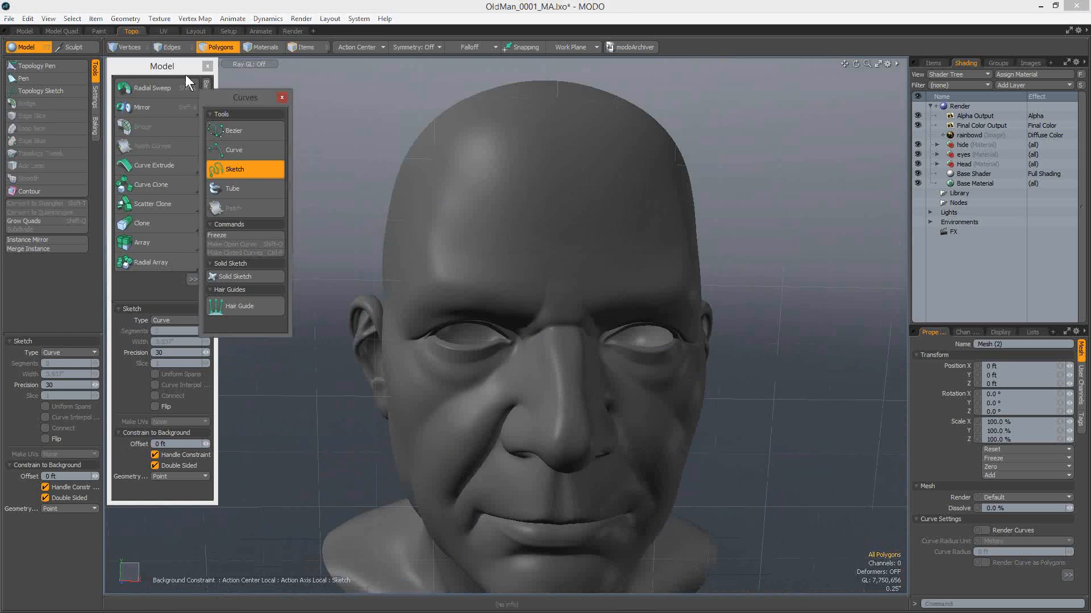
{"action": "left_click", "coordinate": [207, 66]}
{"action": "left_click", "coordinate": [533, 50]}
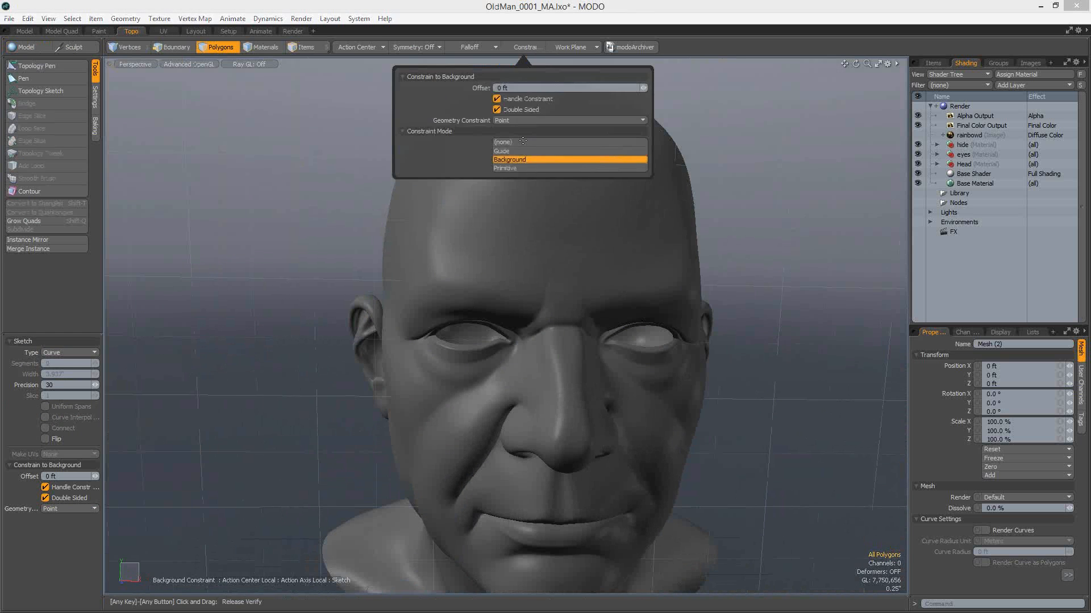
{"action": "left_click", "coordinate": [525, 159]}
{"action": "left_click", "coordinate": [415, 393], "text": "alt"}
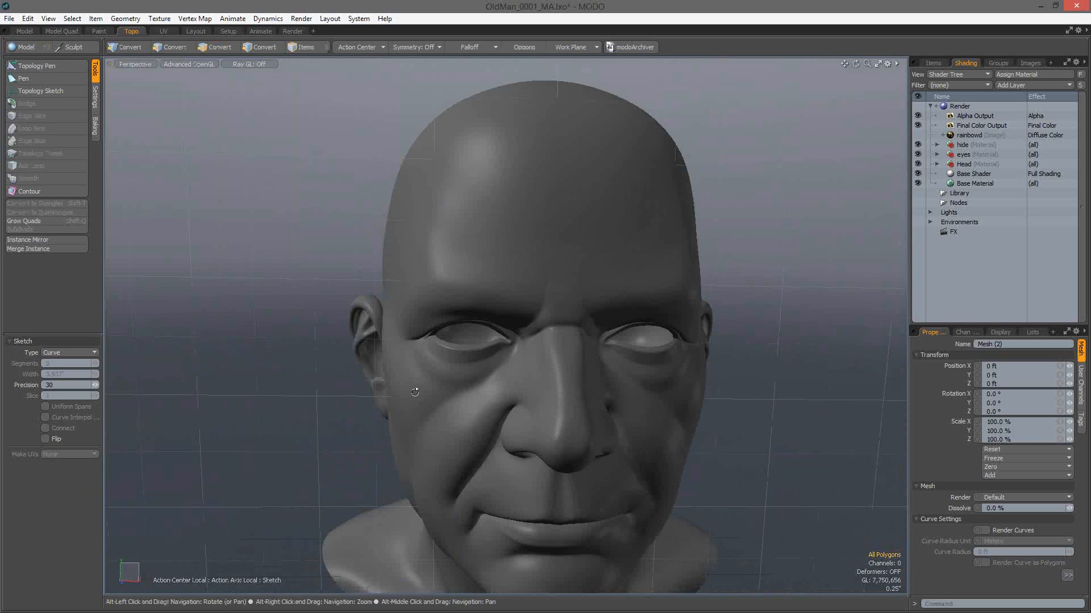
{"action": "left_click_drag", "start_coordinate": [415, 392], "coordinate": [34, 72], "text": "alt"}
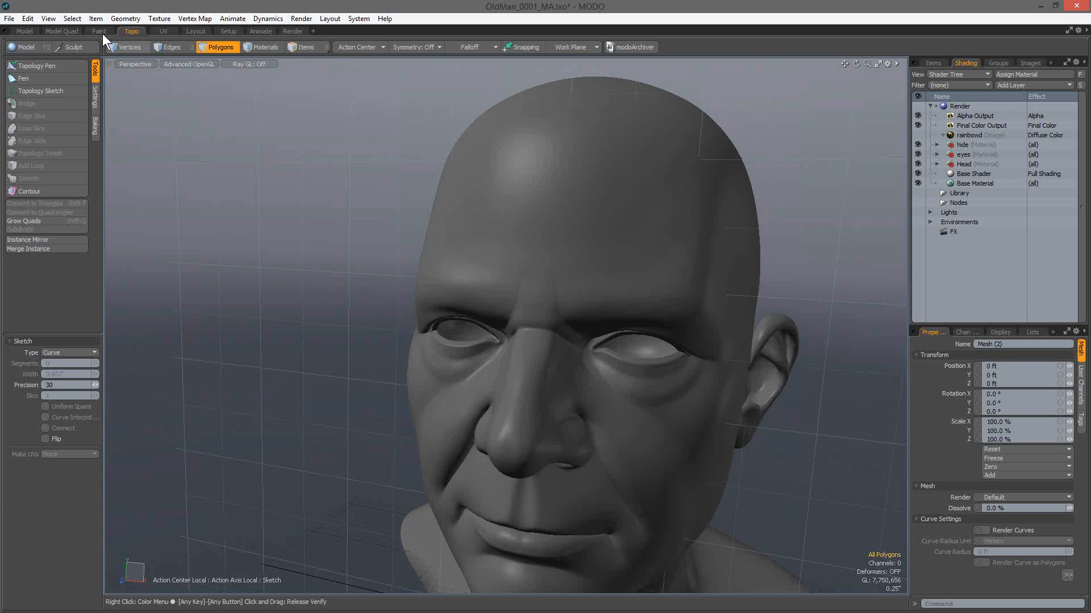
Switch to the Paint layout, select the Low Mres mesh and show only the Curves2 forehead curves
{"action": "left_click", "coordinate": [100, 32]}
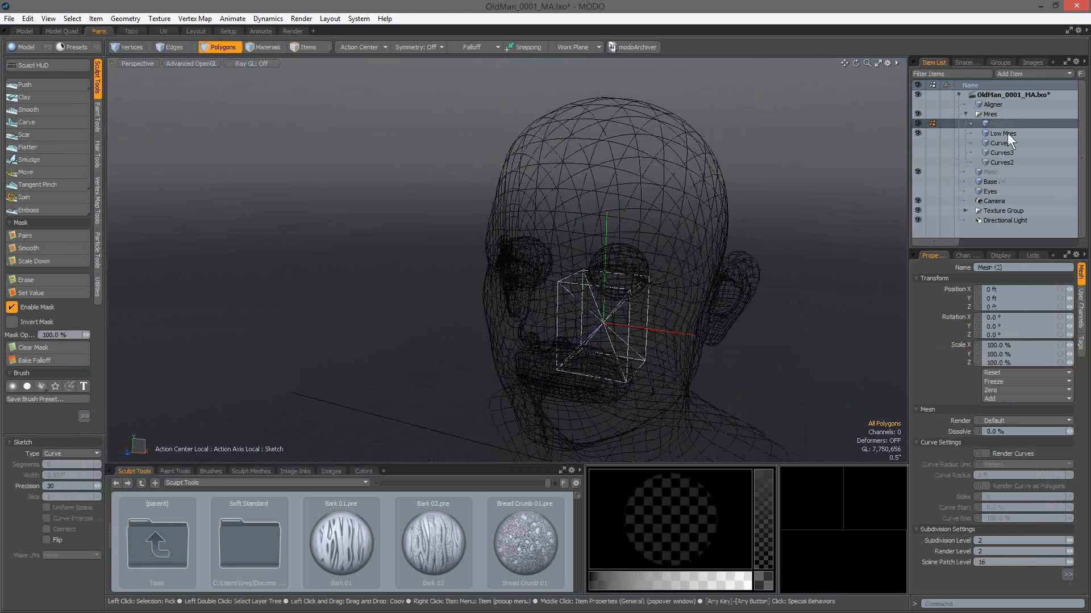
{"action": "left_click", "coordinate": [1007, 133]}
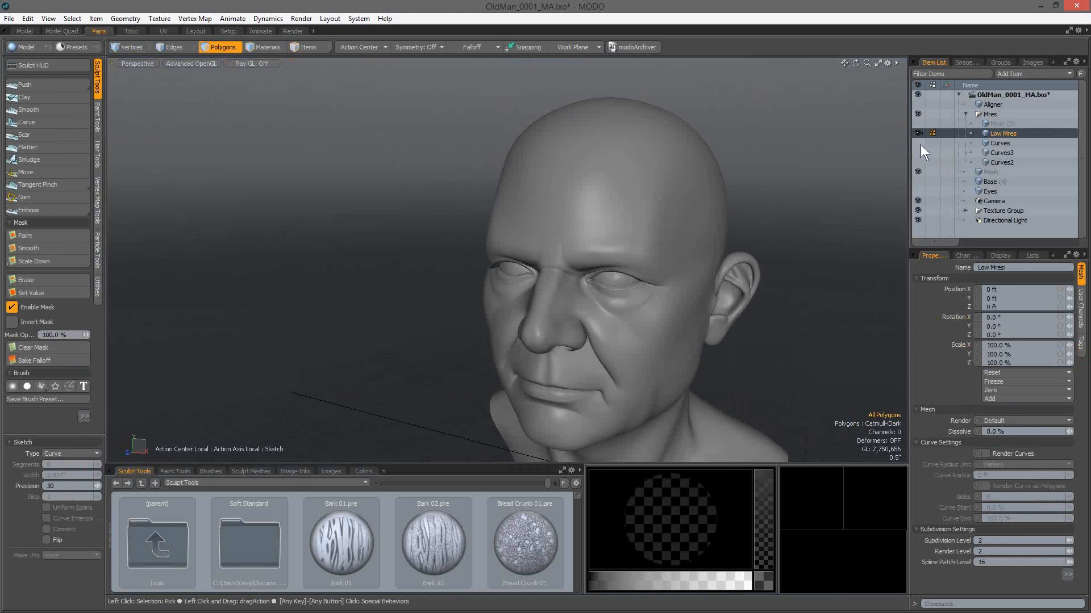
{"action": "left_click", "coordinate": [919, 143]}
{"action": "left_click", "coordinate": [919, 145]}
{"action": "left_click", "coordinate": [919, 154]}
{"action": "left_click", "coordinate": [919, 155]}
{"action": "left_click", "coordinate": [919, 163]}
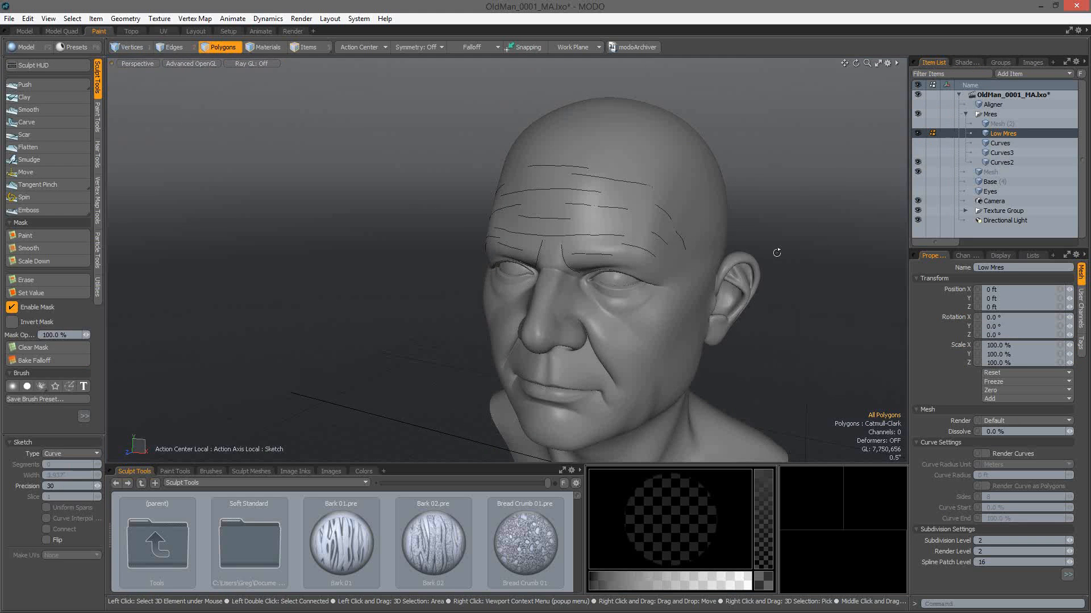
Replace the Sketch tool with the Push sculpting tool and set its curve constraint to background3D
{"action": "mouse_move", "coordinate": [640, 246]}
{"action": "left_mouse_down", "text": "alt"}
{"action": "mouse_move", "coordinate": [701, 250]}
{"action": "mouse_move", "coordinate": [640, 246]}
{"action": "mouse_move", "coordinate": [706, 322]}
{"action": "mouse_move", "coordinate": [732, 322]}
{"action": "mouse_move", "coordinate": [724, 318]}
{"action": "left_mouse_up", "text": "alt"}
{"action": "scroll", "coordinate": [648, 262], "scroll_direction": "up", "scroll_amount": 3}
{"action": "key", "text": "q"}
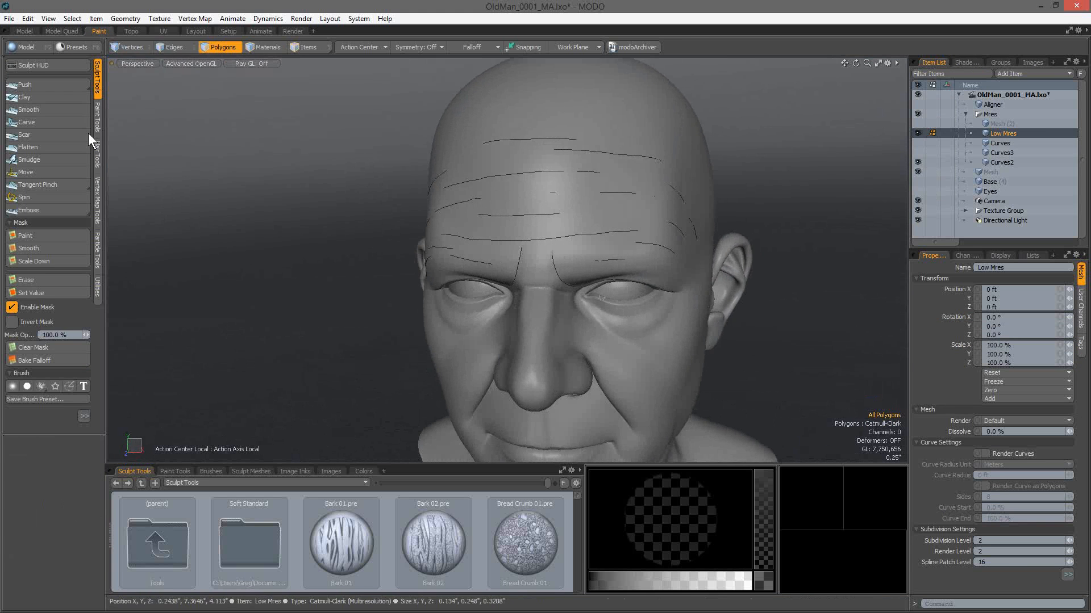
{"action": "left_click", "coordinate": [54, 84]}
{"action": "scroll", "coordinate": [672, 266], "scroll_direction": "up", "scroll_amount": 5}
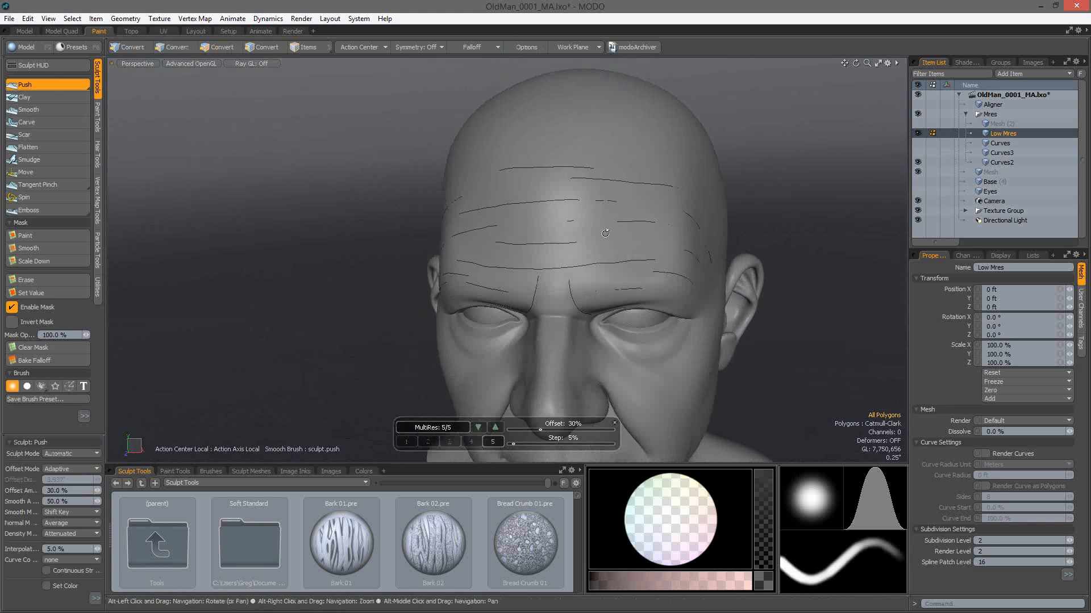
{"action": "middle_click_drag", "start_coordinate": [672, 265], "coordinate": [730, 230], "text": "alt"}
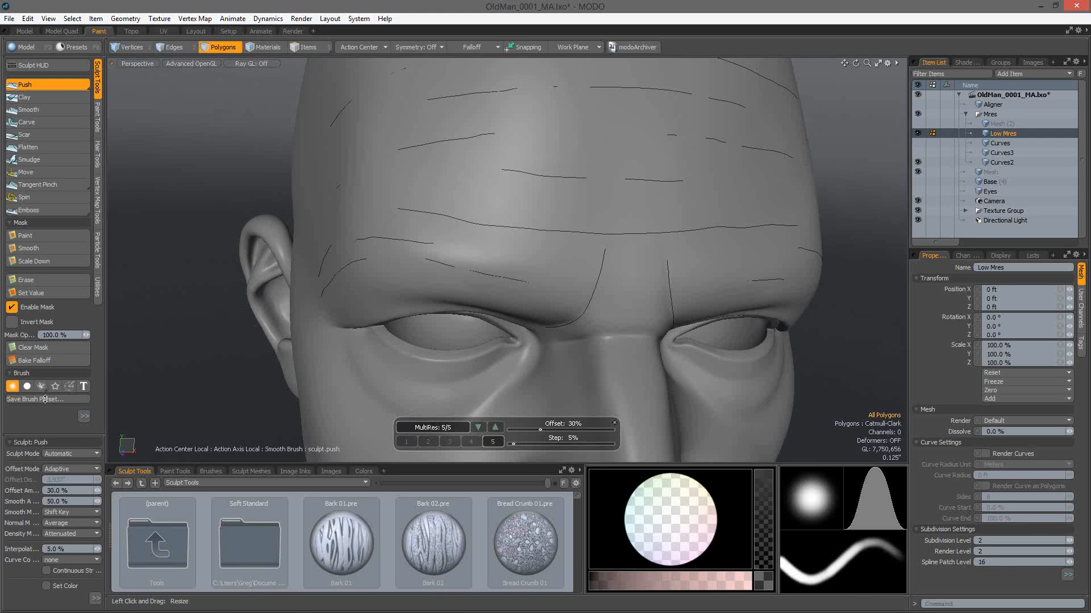
{"action": "left_click_drag", "start_coordinate": [45, 435], "coordinate": [45, 400]}
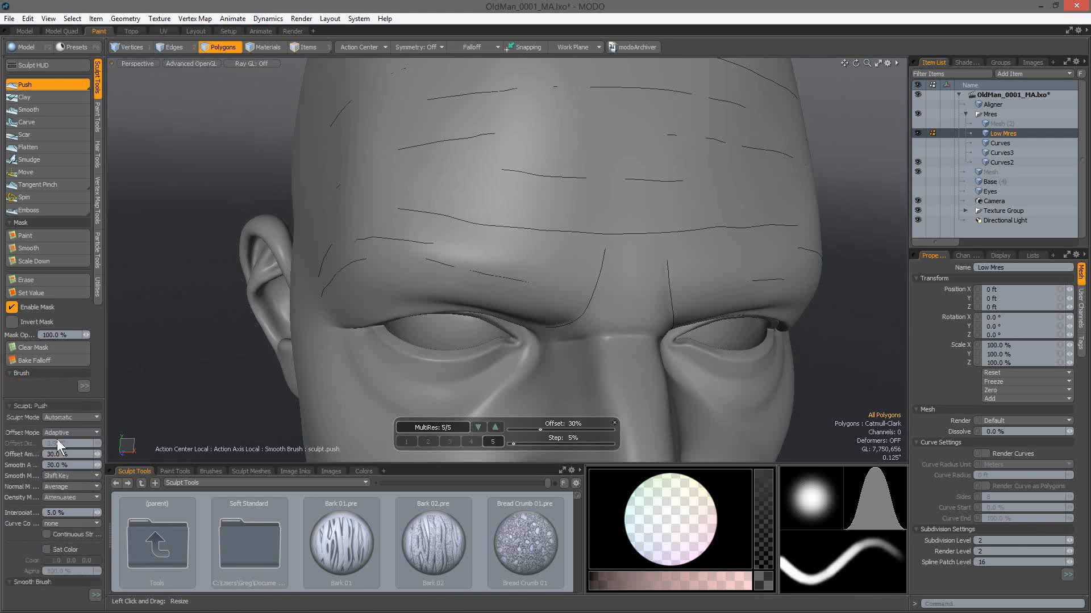
{"action": "left_click", "coordinate": [70, 524]}
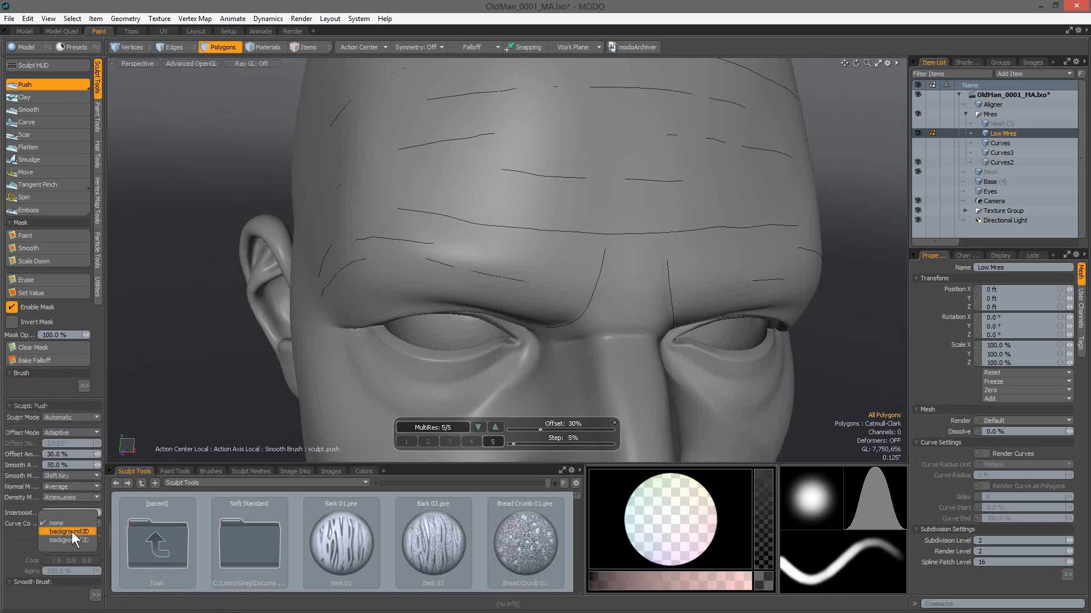
{"action": "left_click", "coordinate": [71, 532]}
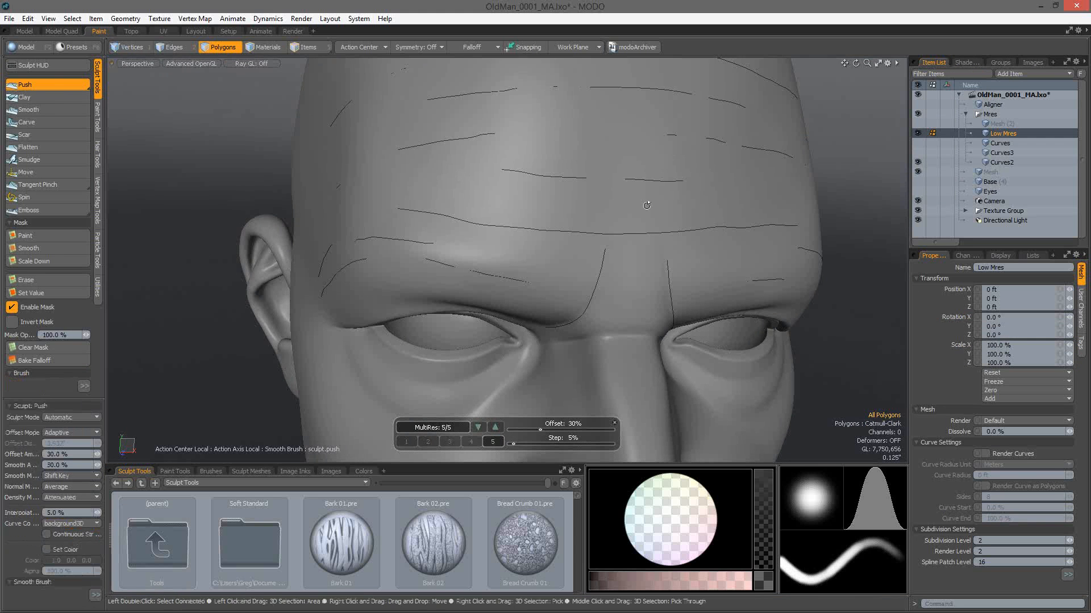
Try Push strokes along the lower forehead wrinkle curves on the Low Mres head, and undo them
{"action": "left_click_drag", "start_coordinate": [646, 205], "coordinate": [361, 186], "text": "alt"}
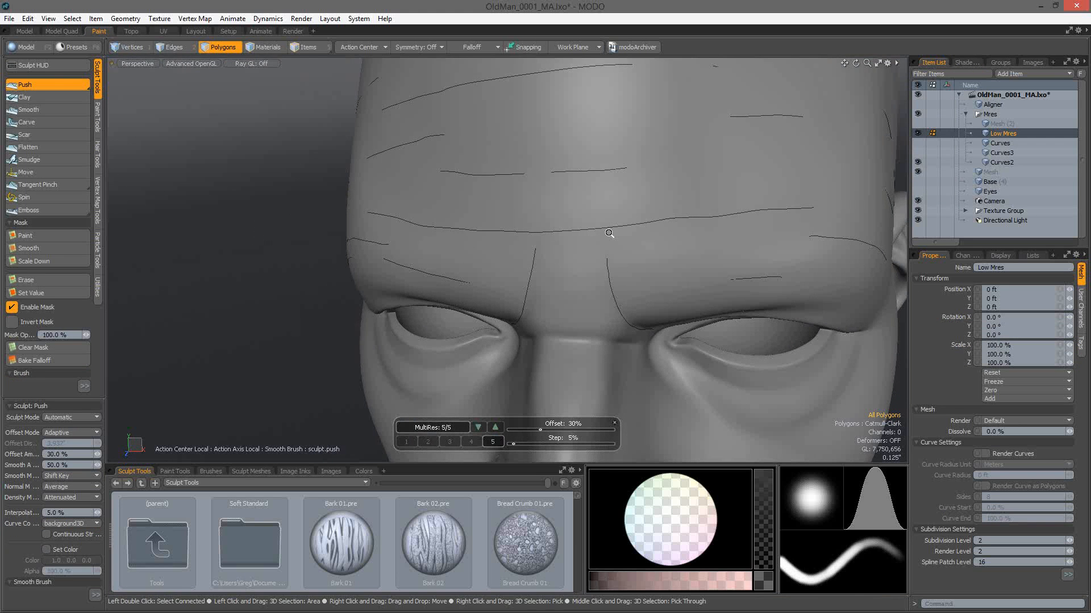
{"action": "mouse_move", "coordinate": [608, 233]}
{"action": "left_mouse_down", "text": "ctrl+alt"}
{"action": "mouse_move", "coordinate": [557, 187]}
{"action": "mouse_move", "coordinate": [810, 338]}
{"action": "mouse_move", "coordinate": [572, 331]}
{"action": "left_mouse_up", "text": "ctrl+alt"}
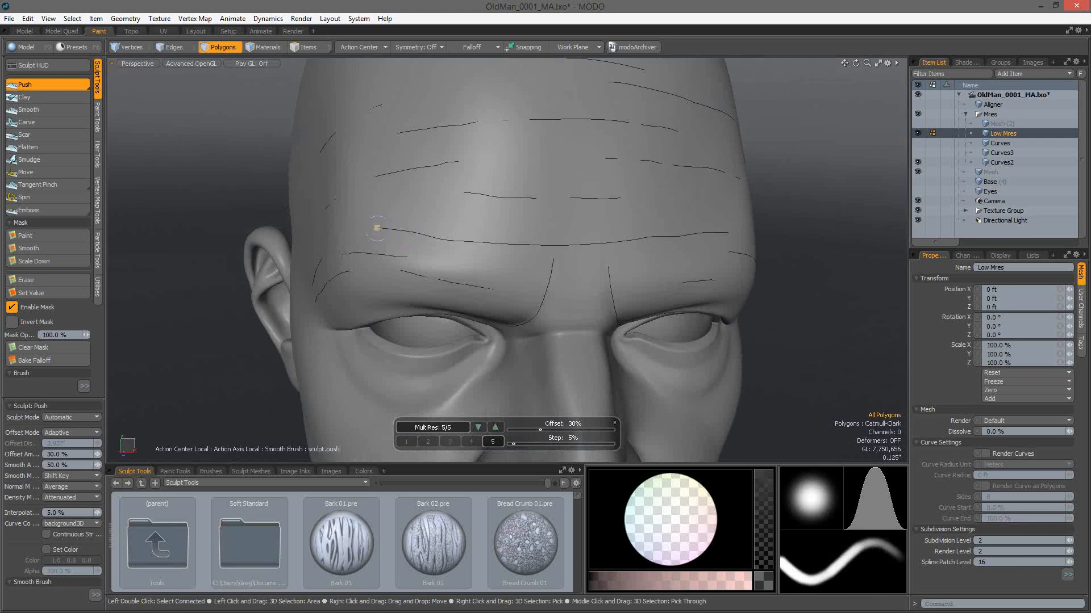
{"action": "mouse_move", "coordinate": [377, 226]}
{"action": "left_mouse_down"}
{"action": "mouse_move", "coordinate": [625, 241]}
{"action": "mouse_move", "coordinate": [725, 227]}
{"action": "left_mouse_up"}
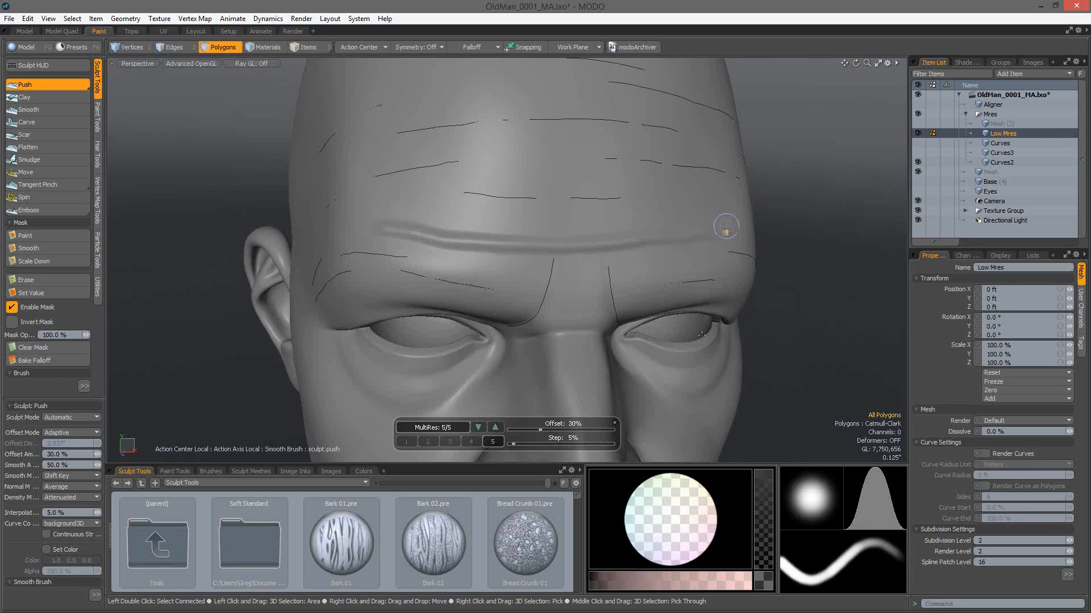
{"action": "key", "text": "alt"}
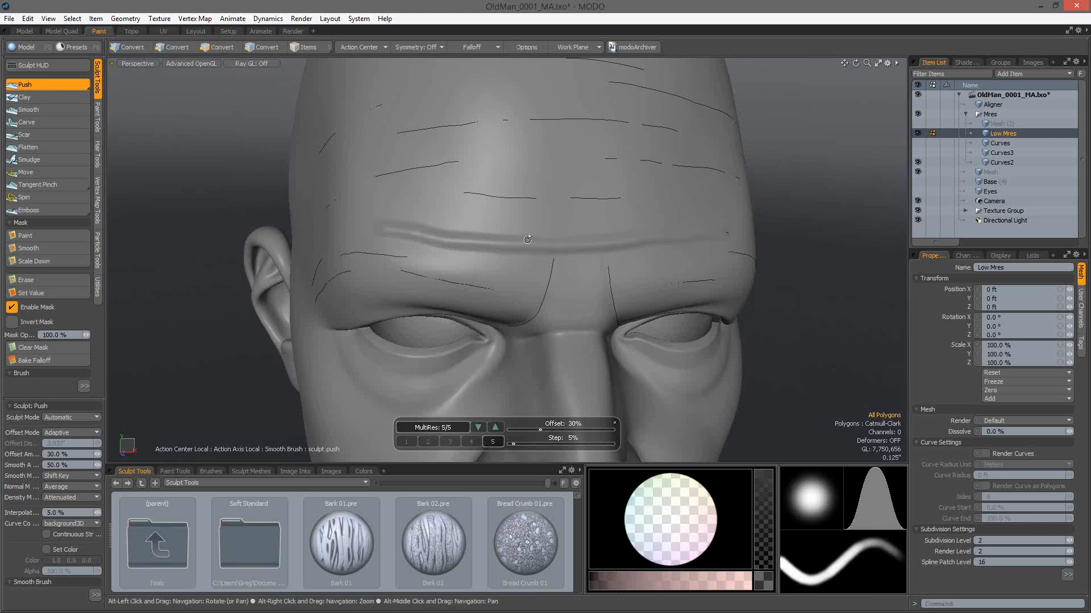
{"action": "mouse_move", "coordinate": [527, 239]}
{"action": "left_mouse_down", "text": "alt"}
{"action": "mouse_move", "coordinate": [483, 235]}
{"action": "mouse_move", "coordinate": [429, 252]}
{"action": "mouse_move", "coordinate": [389, 239]}
{"action": "mouse_move", "coordinate": [514, 195]}
{"action": "mouse_move", "coordinate": [547, 169]}
{"action": "mouse_move", "coordinate": [603, 179]}
{"action": "mouse_move", "coordinate": [618, 168]}
{"action": "mouse_move", "coordinate": [511, 194]}
{"action": "left_mouse_up", "text": "alt"}
{"action": "key", "text": "ctrl+z"}
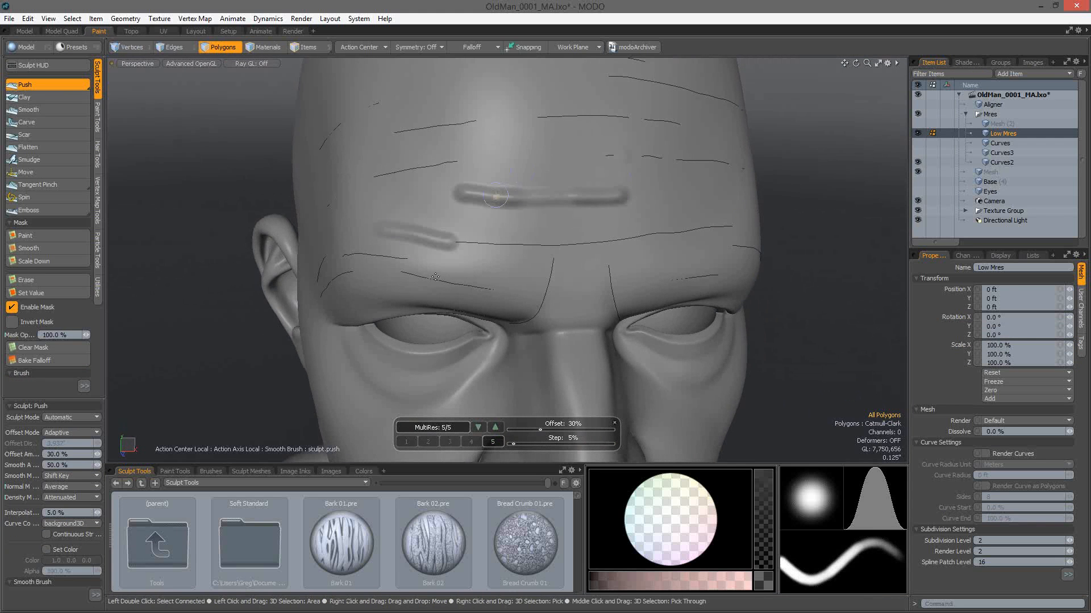
{"action": "key", "text": "ctrl+z"}
{"action": "key", "text": "ctrl+z"}
Show the Curves and Curves3 items as well and review all the wrinkle curves on the face
{"action": "left_click_drag", "start_coordinate": [434, 243], "coordinate": [381, 237], "text": "alt"}
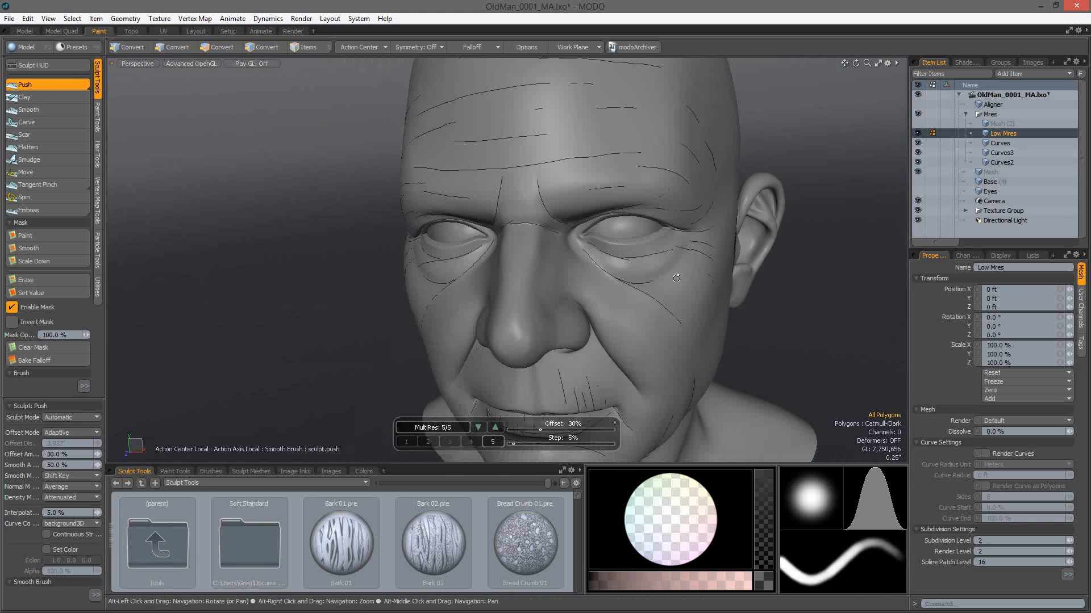
{"action": "scroll", "coordinate": [676, 278], "scroll_direction": "down", "scroll_amount": 3}
{"action": "left_click_drag", "start_coordinate": [676, 278], "coordinate": [752, 217], "text": "alt"}
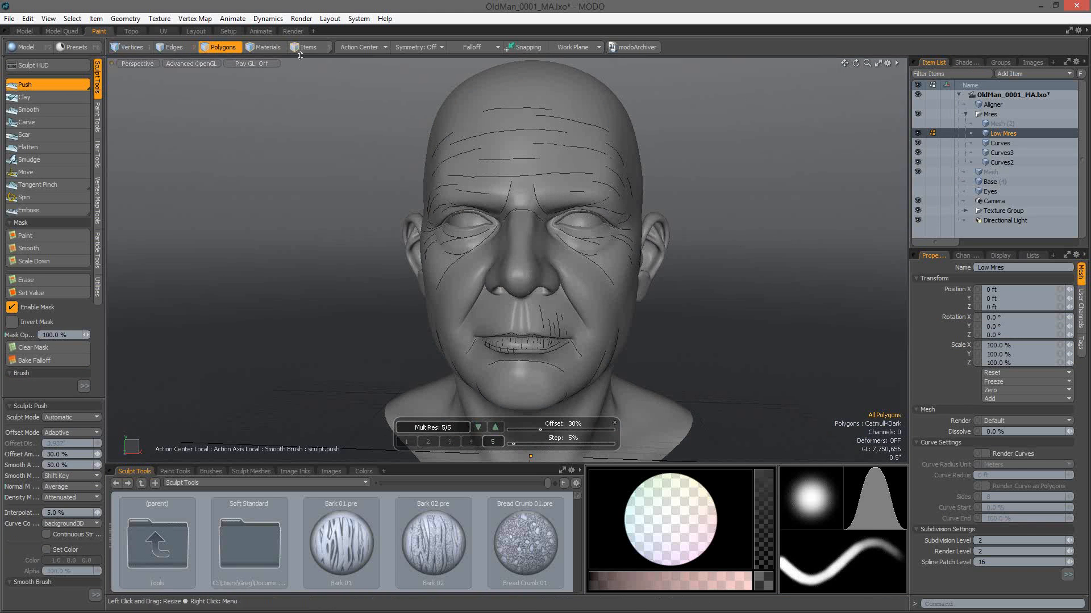
Switch to the Topo layout, select the Curves2 item and activate the Topology Pen for its forehead curves
{"action": "left_click", "coordinate": [132, 30]}
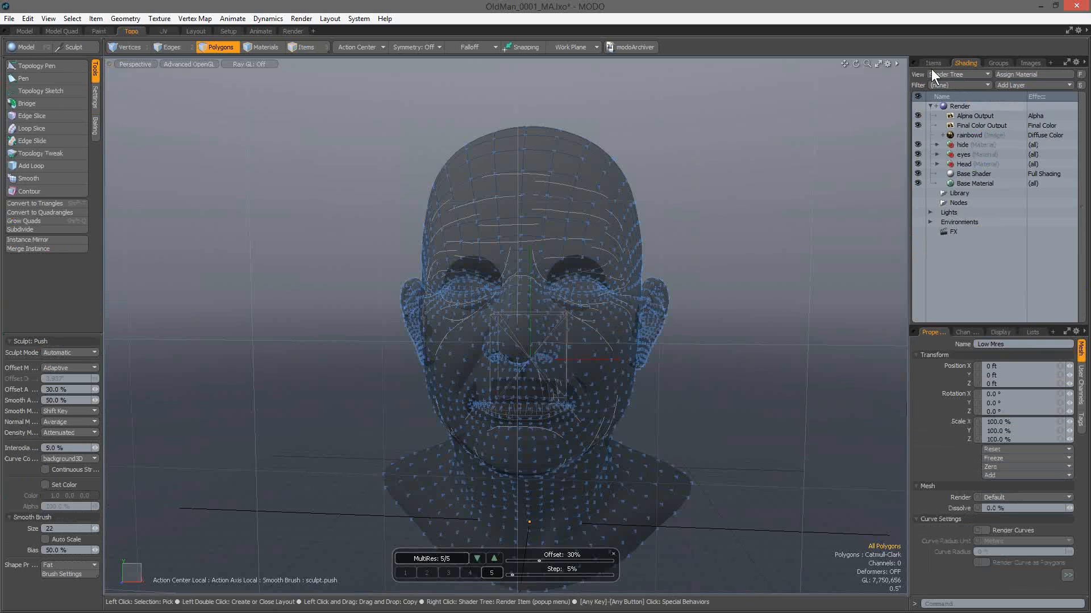
{"action": "left_click", "coordinate": [993, 143]}
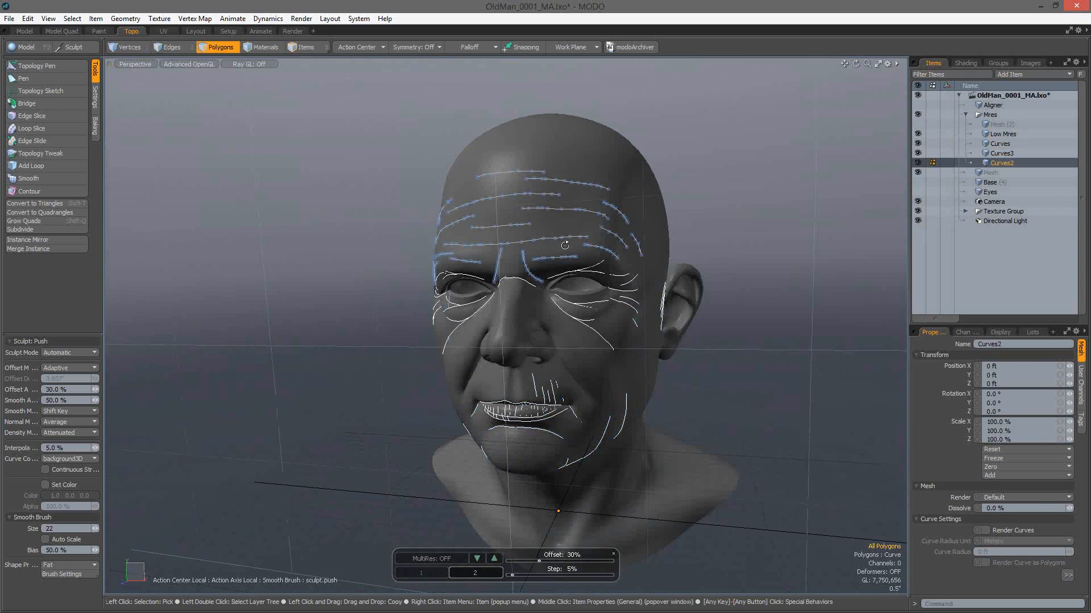
{"action": "left_click_drag", "start_coordinate": [564, 245], "coordinate": [511, 267], "text": "alt"}
{"action": "scroll", "coordinate": [537, 244], "scroll_direction": "up", "scroll_amount": 5}
{"action": "left_click", "coordinate": [37, 65]}
{"action": "key", "text": "alt"}
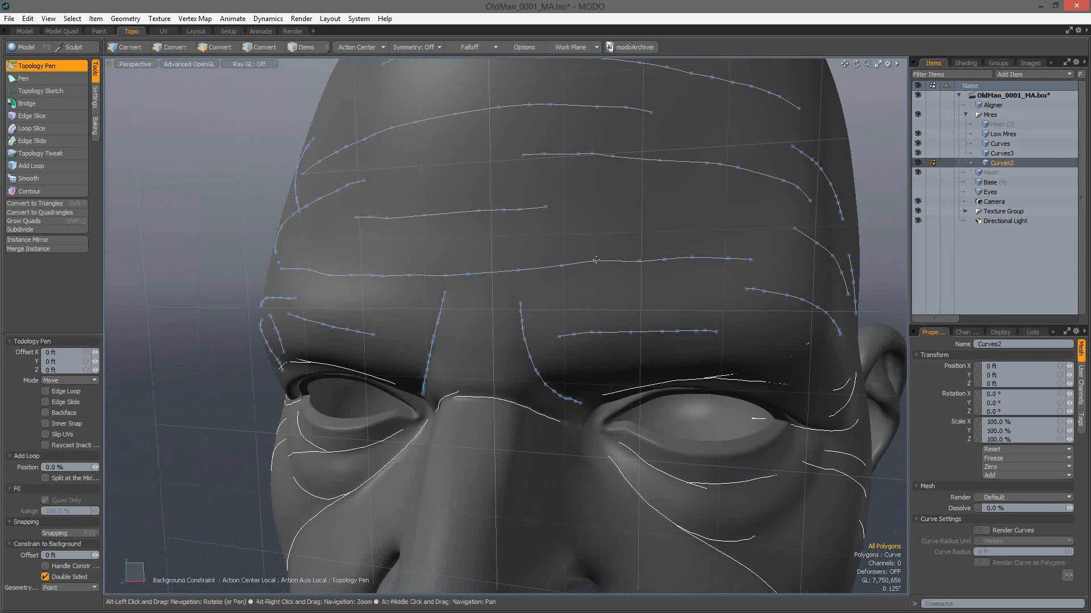
Try moving points of the long lower forehead curve with the Topology Pen, and undo the moves
{"action": "left_click_drag", "start_coordinate": [596, 260], "coordinate": [592, 253], "text": "alt"}
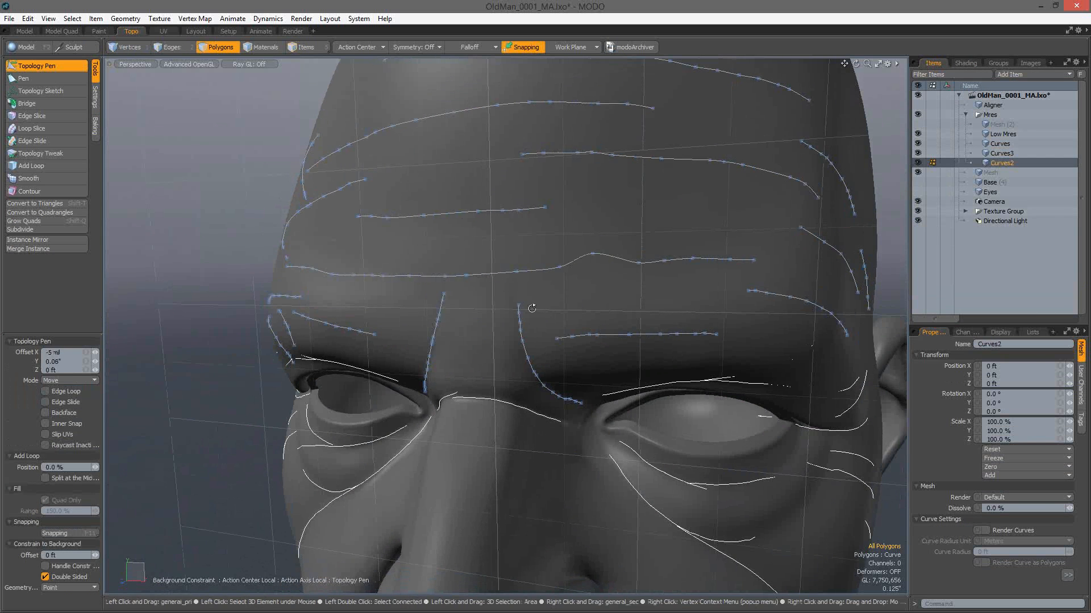
{"action": "left_click_drag", "start_coordinate": [532, 308], "coordinate": [560, 306], "text": "alt"}
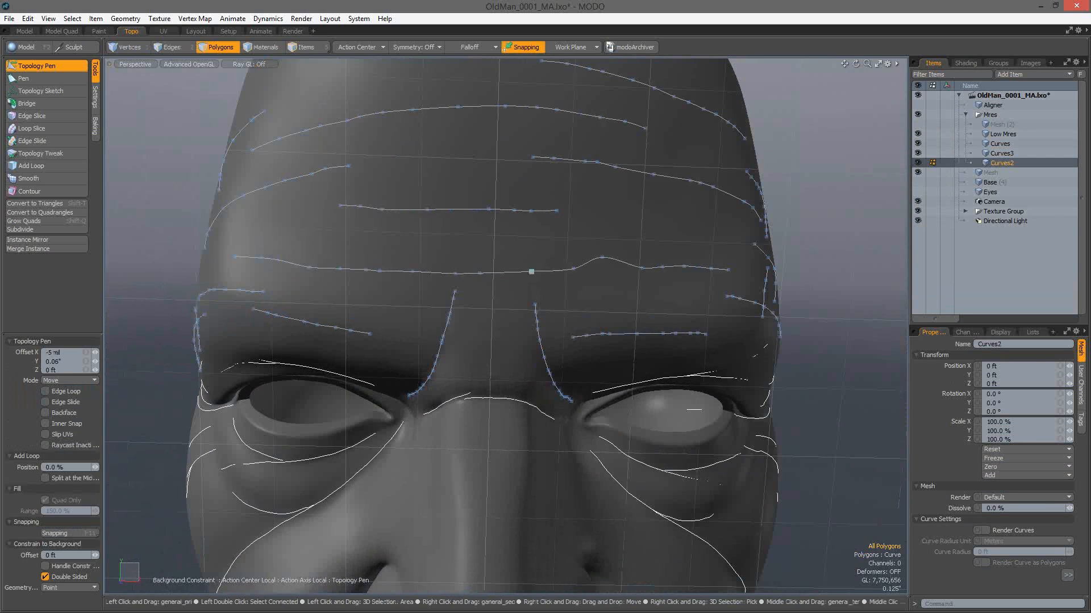
{"action": "left_click_drag", "start_coordinate": [531, 273], "coordinate": [530, 258]}
{"action": "key", "text": "ctrl+z"}
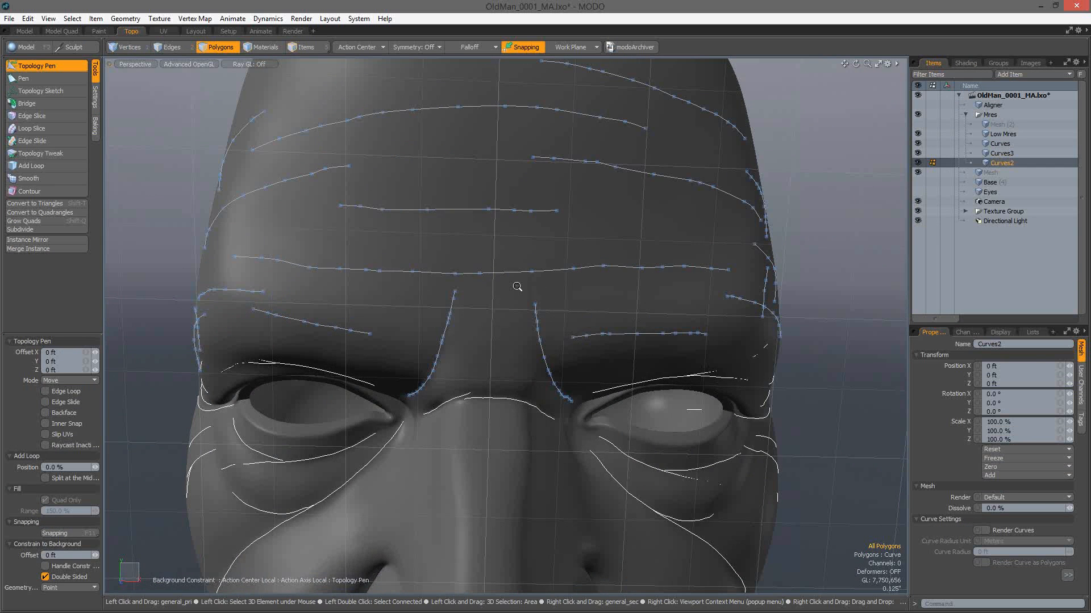
Drop the Topology Pen and hide the Curves, Curves3 and Curves2 items
{"action": "scroll", "coordinate": [517, 286], "scroll_direction": "down", "scroll_amount": 4}
{"action": "left_click_drag", "start_coordinate": [409, 318], "coordinate": [367, 312], "text": "alt"}
{"action": "left_click_drag", "start_coordinate": [790, 289], "coordinate": [831, 281], "text": "alt"}
{"action": "key", "text": "q"}
{"action": "left_click", "coordinate": [918, 144]}
{"action": "left_click", "coordinate": [917, 153]}
{"action": "left_click", "coordinate": [917, 162]}
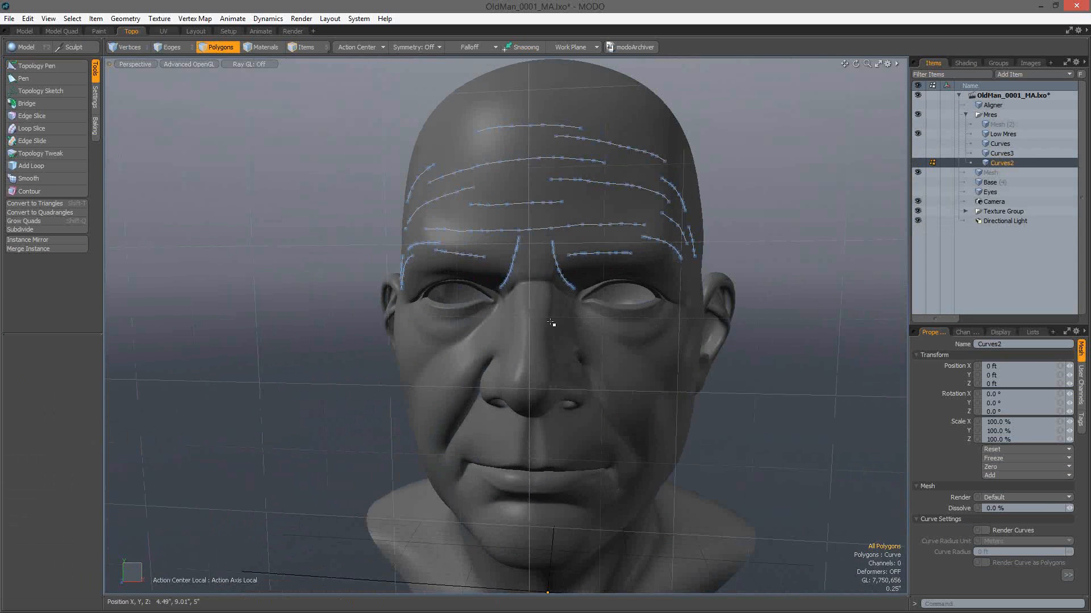
Select the Low Mres item and view the old man's head in the Model Quad layout
{"action": "left_click", "coordinate": [1014, 133]}
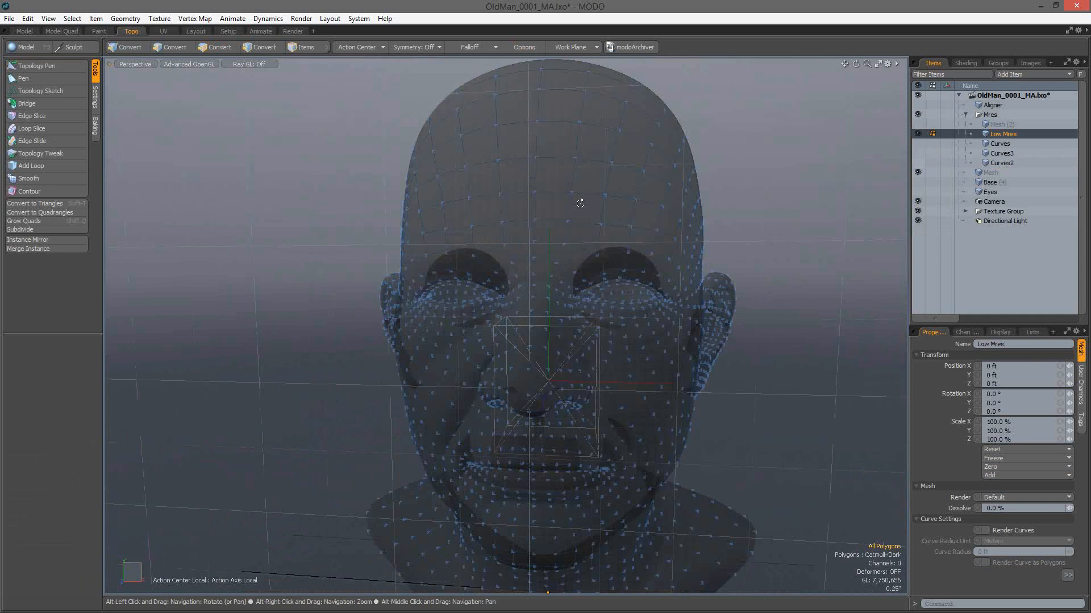
{"action": "left_click", "coordinate": [61, 31]}
{"action": "right_click_drag", "start_coordinate": [641, 204], "coordinate": [538, 166], "text": "alt"}
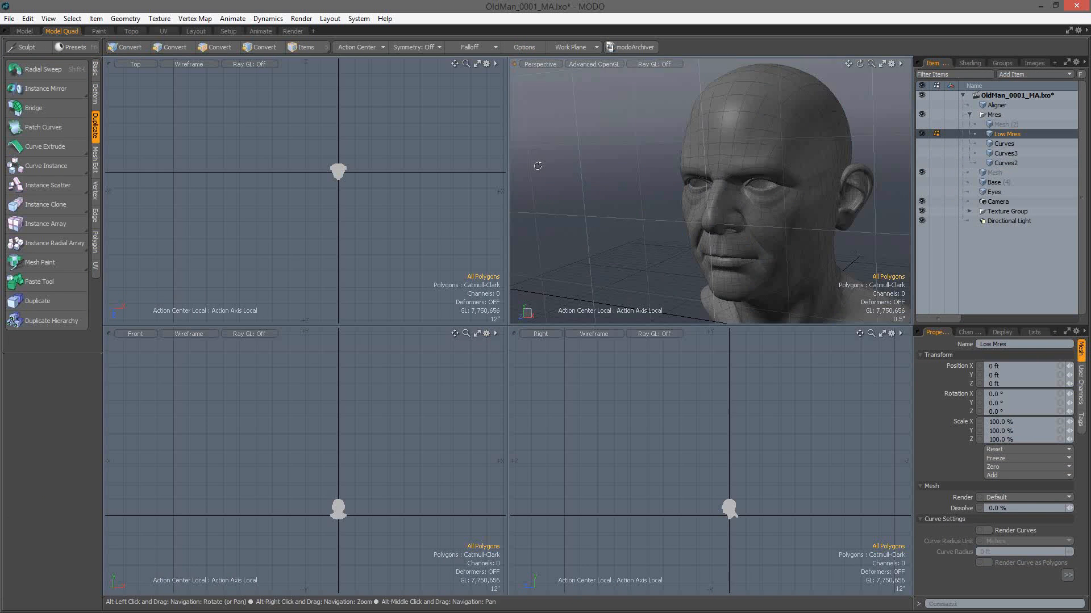
{"action": "left_click_drag", "start_coordinate": [538, 165], "coordinate": [575, 176], "text": "alt"}
{"action": "left_click_drag", "start_coordinate": [708, 216], "coordinate": [705, 220], "text": "alt"}
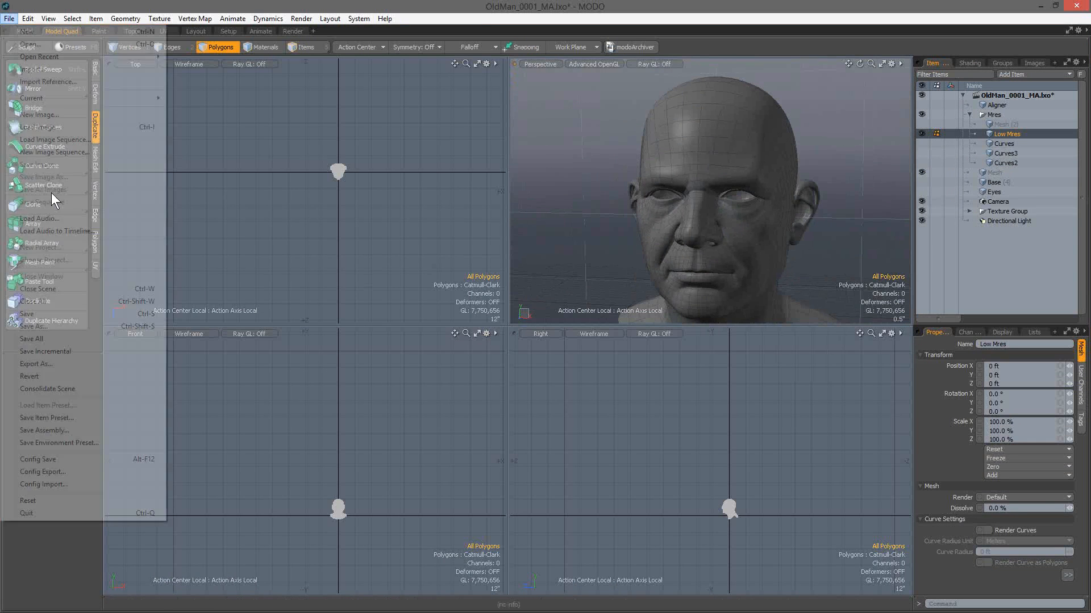
Close the OldMan_0001_MA.lxo scene without saving its changes
{"action": "left_click", "coordinate": [9, 18]}
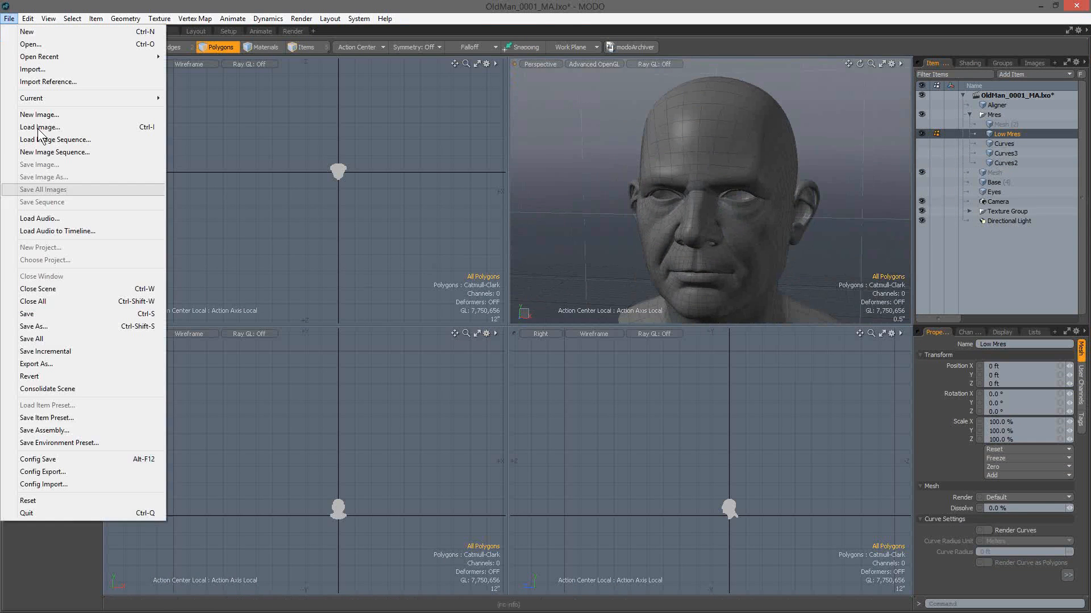
{"action": "left_click", "coordinate": [50, 285]}
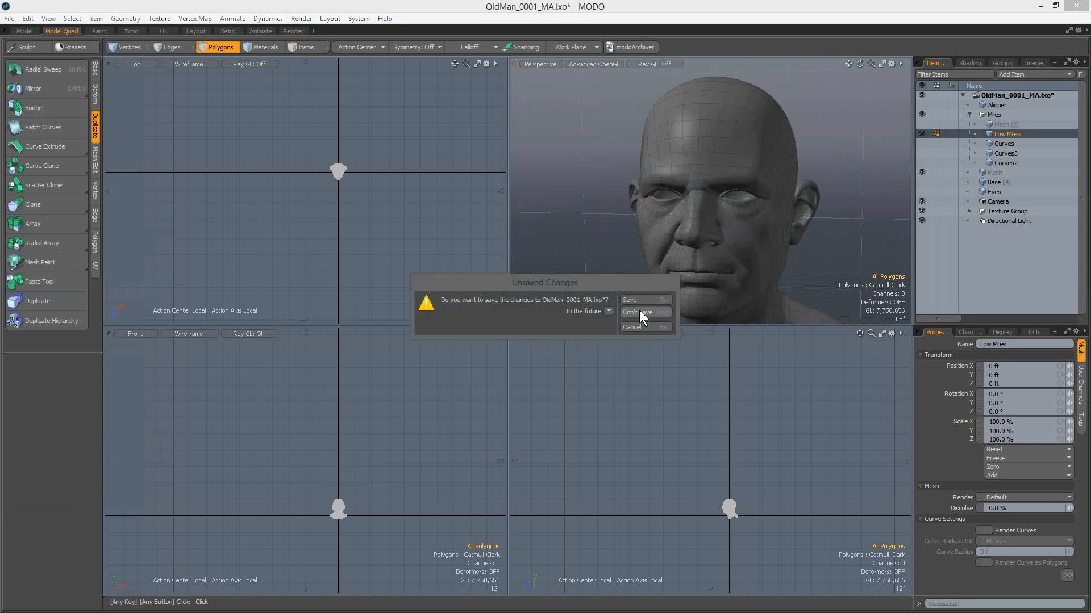
{"action": "left_click", "coordinate": [639, 312]}
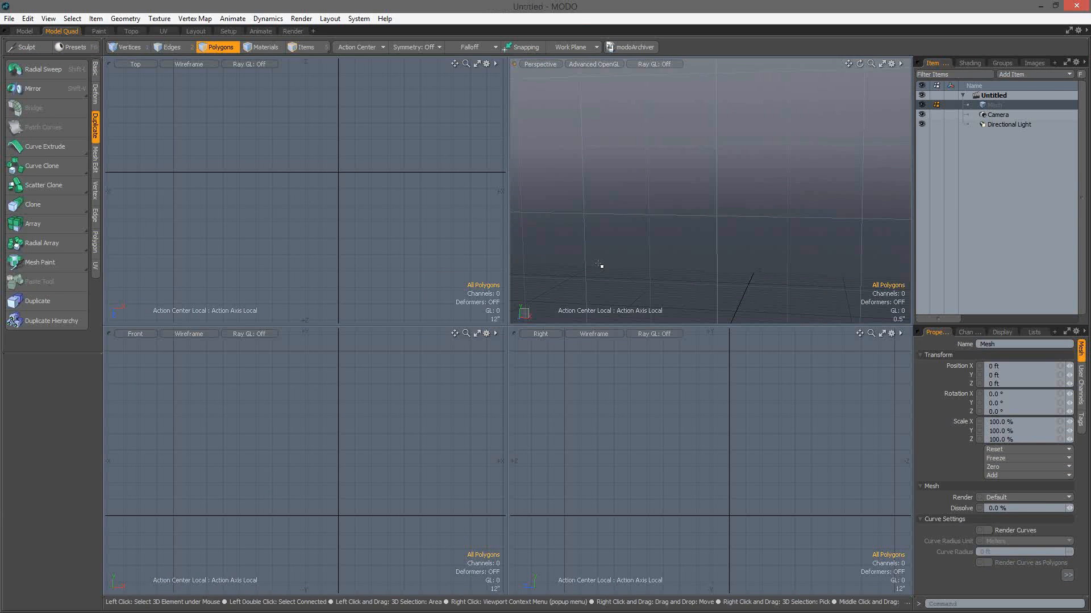
Switch to the Render layout and open STATUE.lxo from the Martin_801_Nodal_Shading folder in 801_Feature_Demo_Files
{"action": "left_click", "coordinate": [261, 32]}
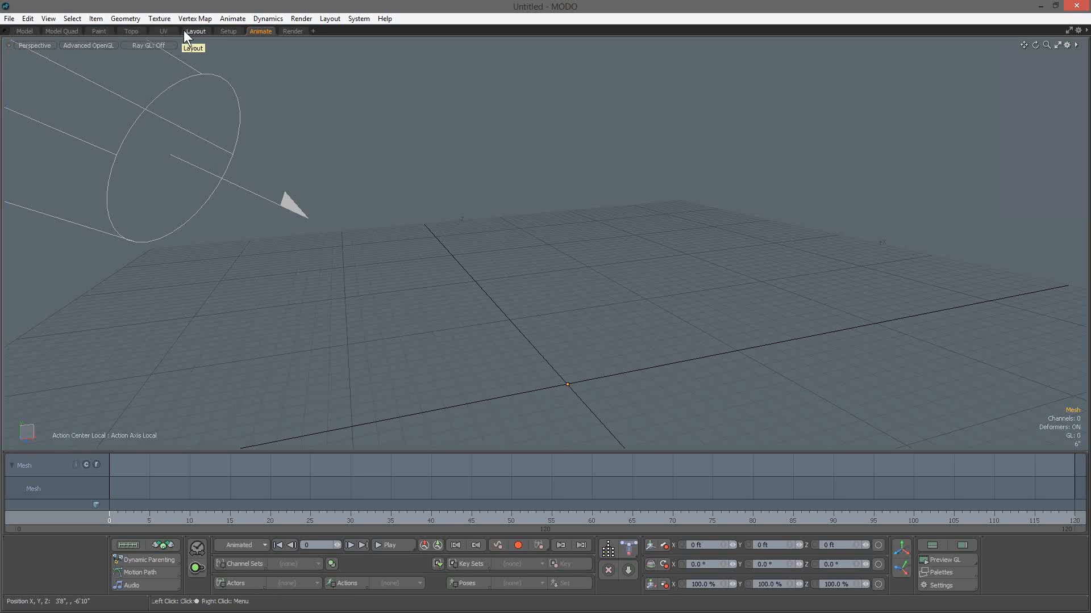
{"action": "left_click", "coordinate": [292, 32]}
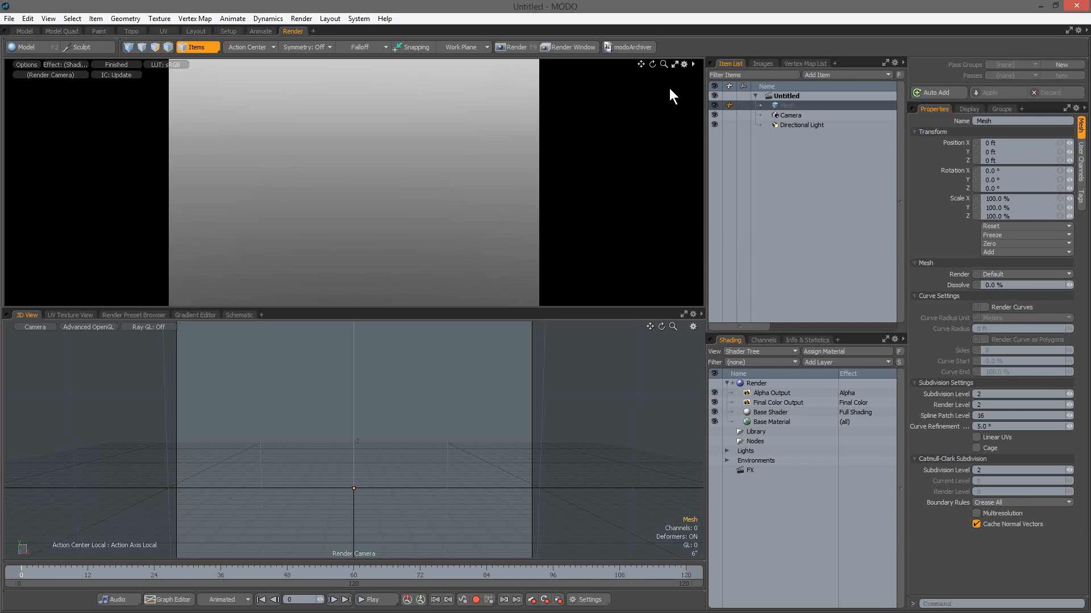
{"action": "left_click", "coordinate": [9, 18]}
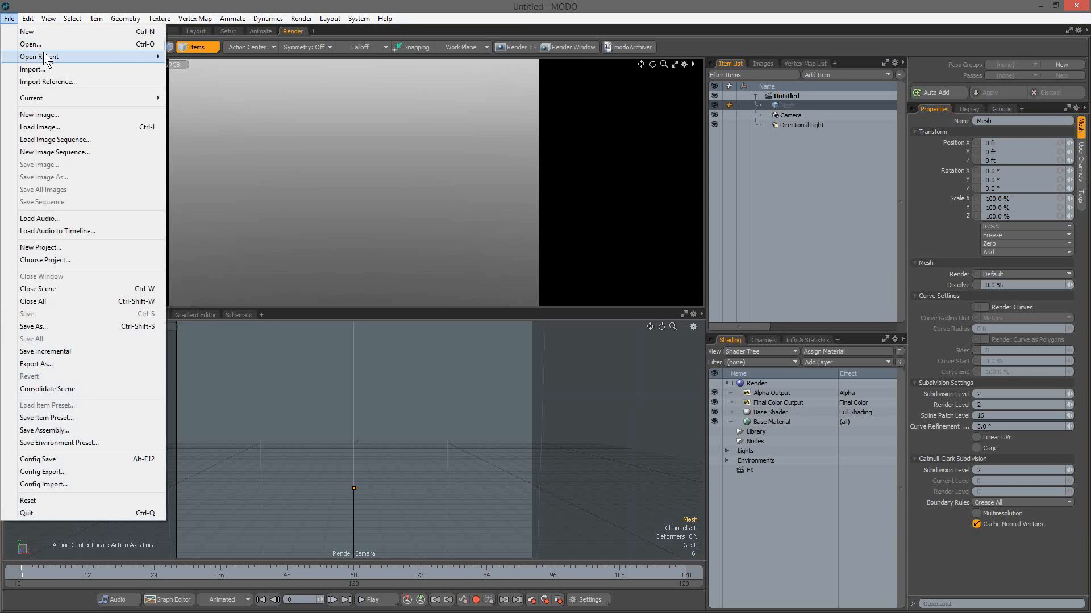
{"action": "left_click", "coordinate": [35, 45]}
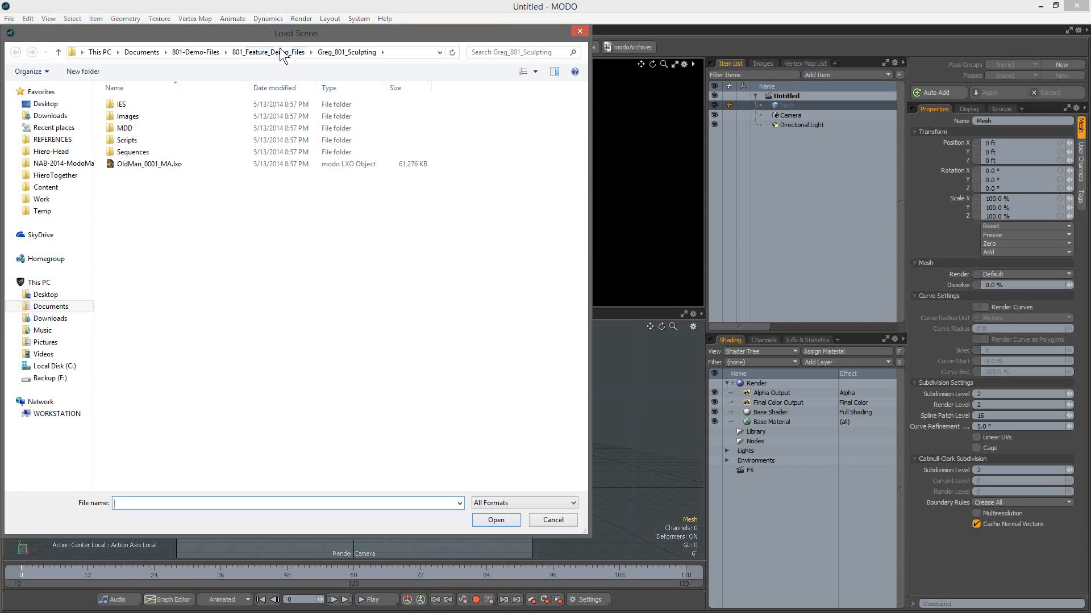
{"action": "left_click", "coordinate": [282, 52]}
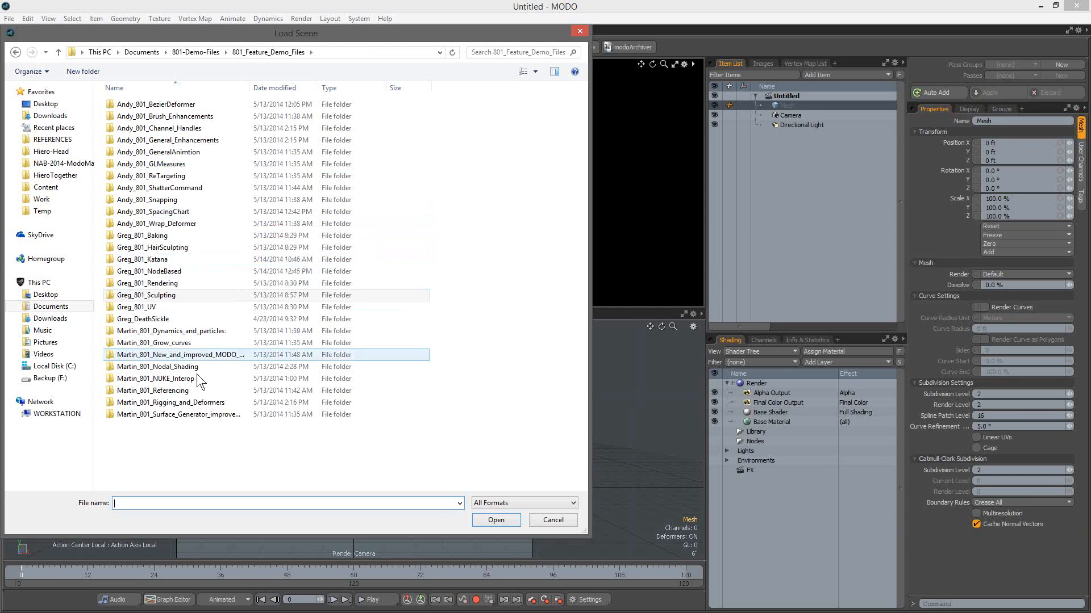
{"action": "left_click", "coordinate": [196, 368]}
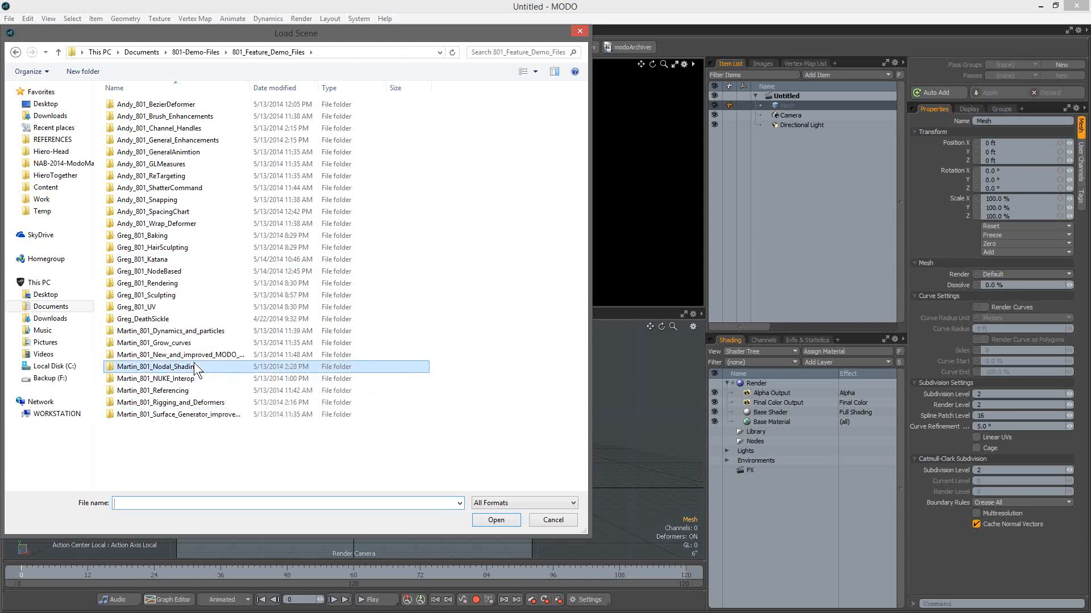
{"action": "double_click", "coordinate": [196, 368]}
{"action": "left_click", "coordinate": [136, 140]}
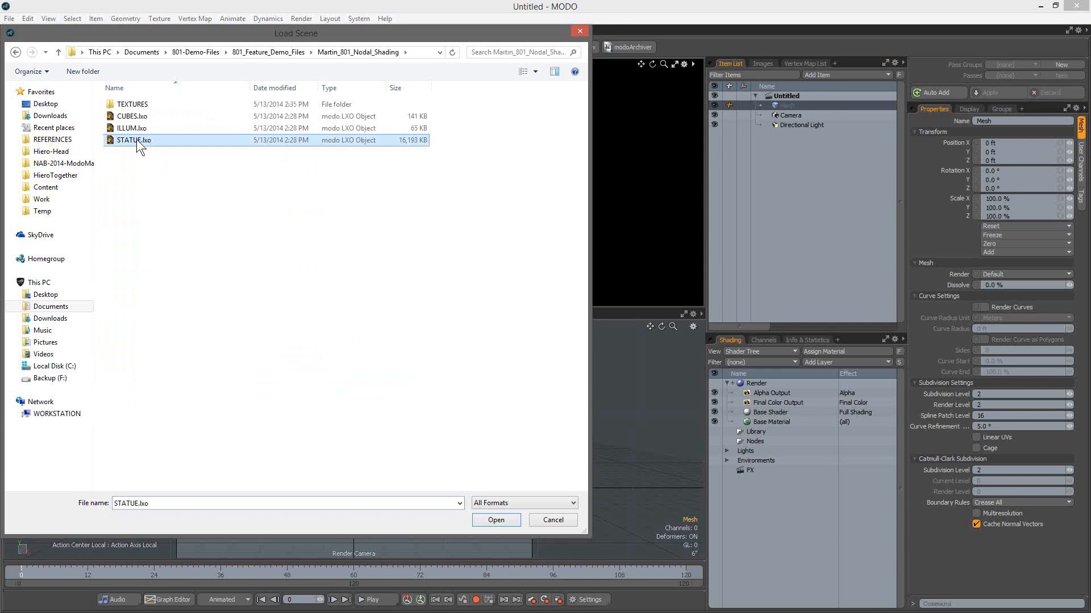
{"action": "double_click", "coordinate": [137, 140]}
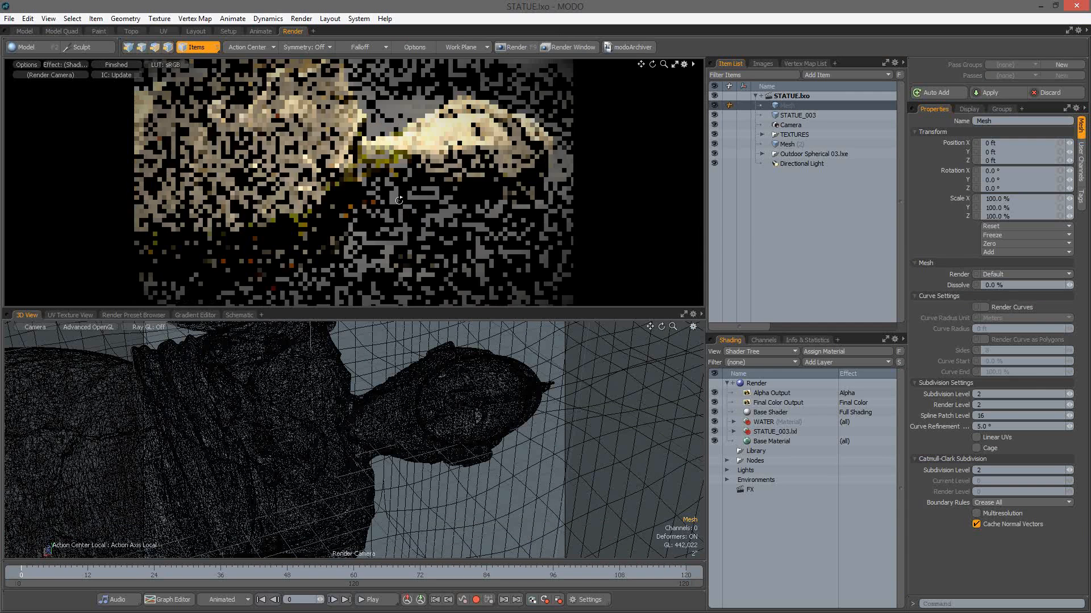
Adjust the camera view of the statue in the render preview and maximize the preview
{"action": "left_click_drag", "start_coordinate": [399, 200], "coordinate": [362, 186], "text": "alt"}
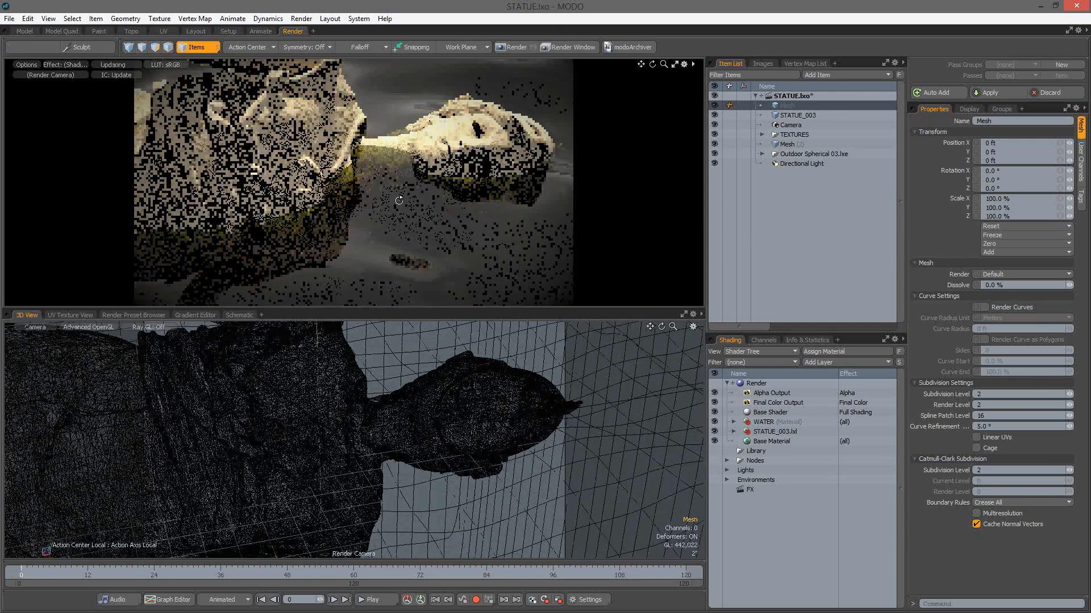
{"action": "key", "text": "KP_0"}
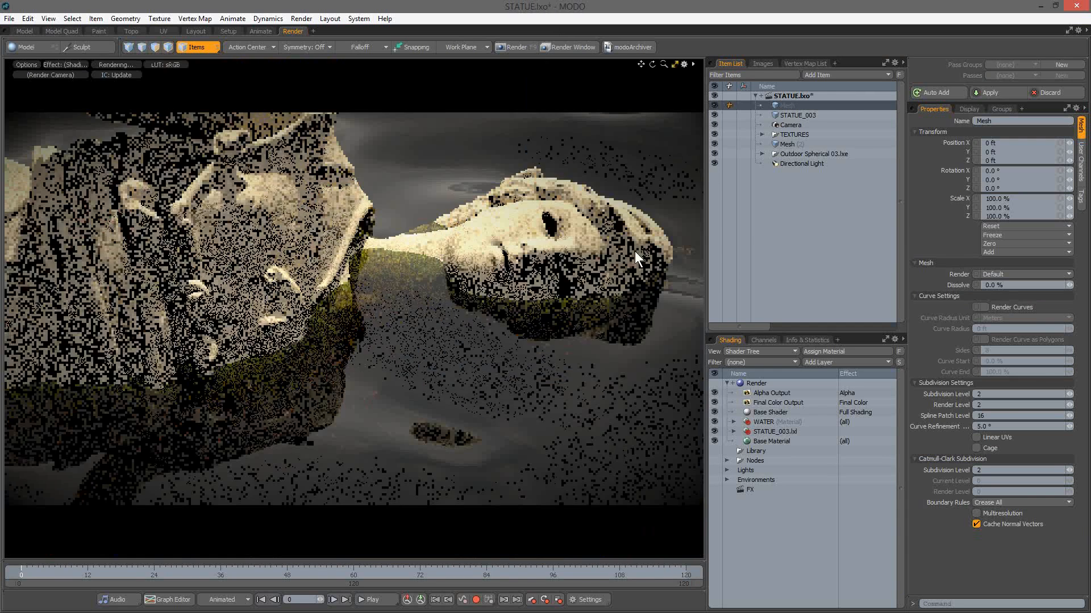
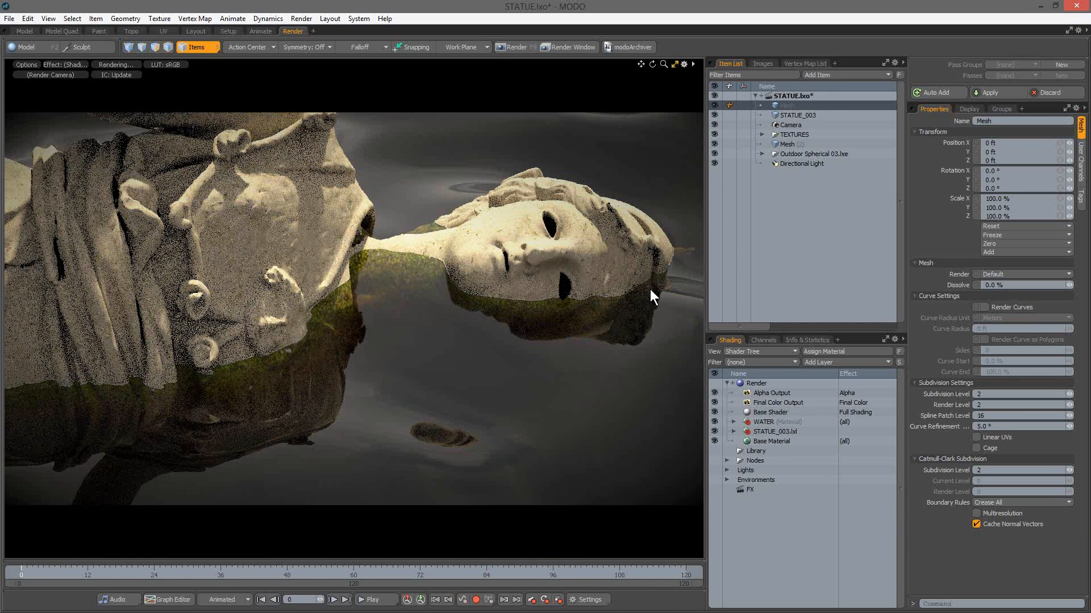
Switch to the Setup layout and bring the whole statue into view in the perspective viewport
{"action": "left_click", "coordinate": [228, 31]}
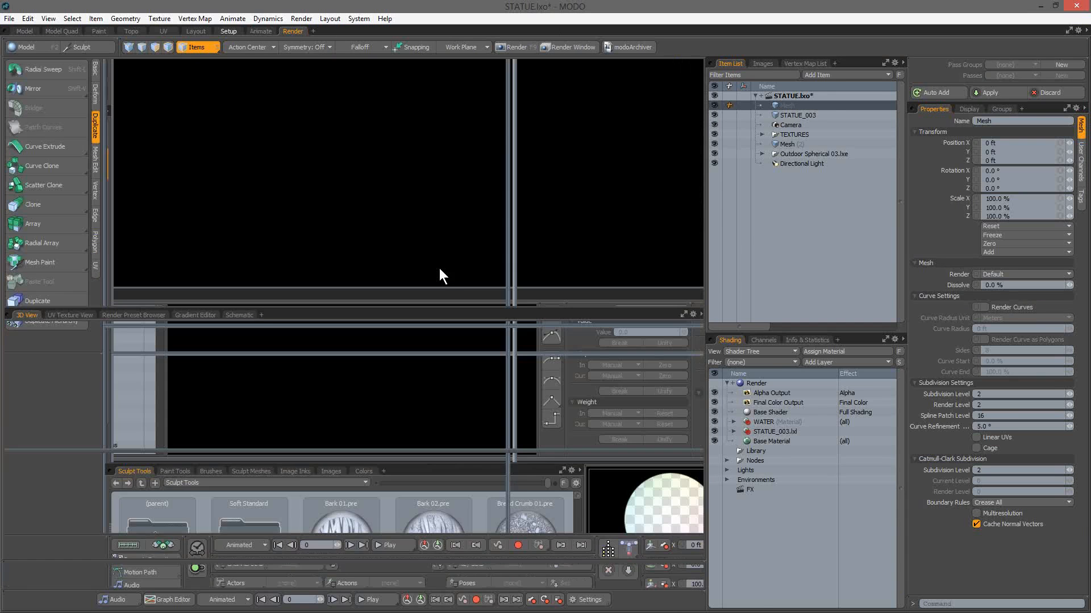
{"action": "key", "text": "alt"}
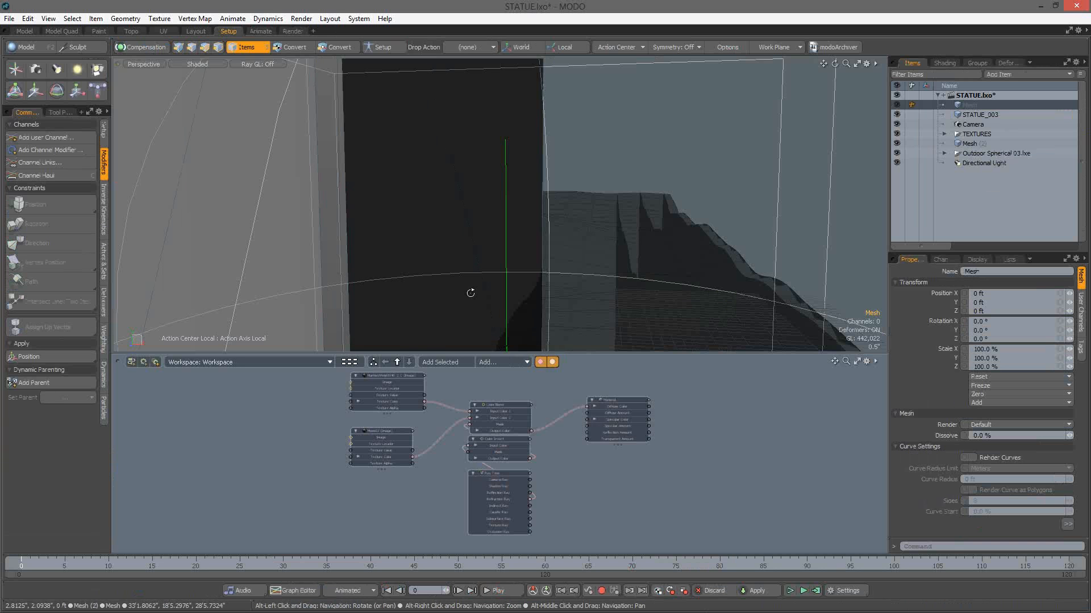
{"action": "left_click_drag", "start_coordinate": [470, 293], "coordinate": [489, 308], "text": "alt"}
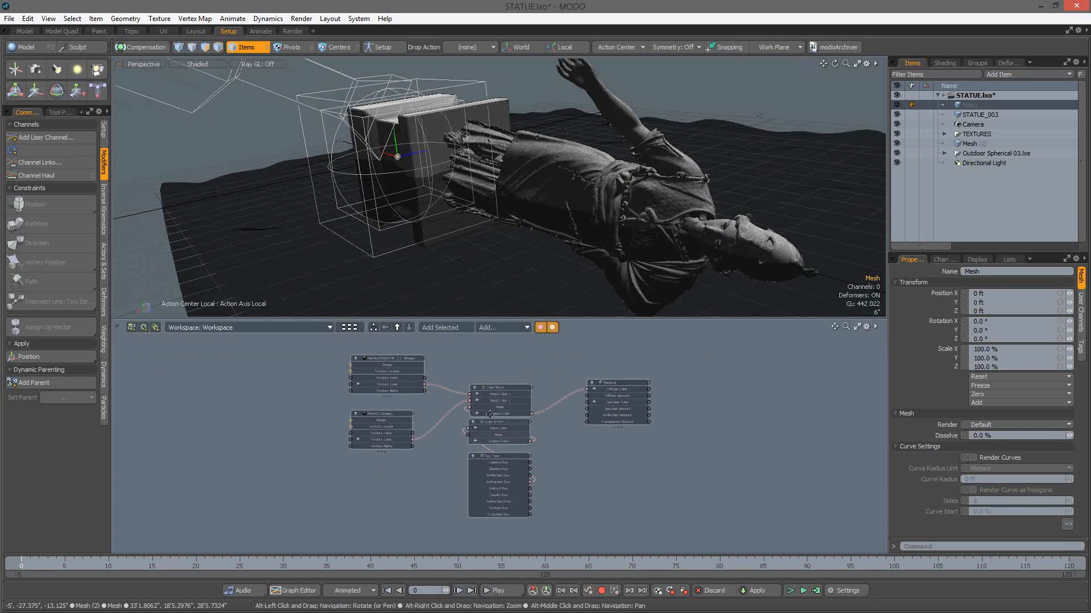
Examine the shading nodes, from the MarbleWhite and Moss02 images through Color Blend, Color Invert and Ray Type to the Material
{"action": "scroll", "coordinate": [499, 398], "scroll_direction": "up", "scroll_amount": 2}
{"action": "left_click_drag", "start_coordinate": [512, 420], "coordinate": [530, 431], "text": "alt"}
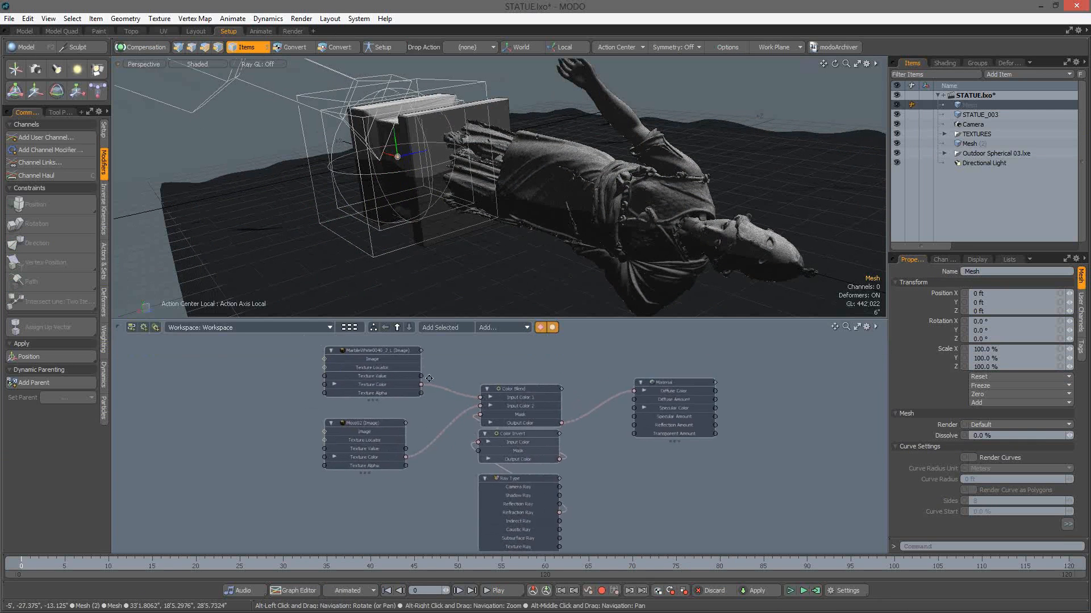
{"action": "scroll", "coordinate": [420, 372], "scroll_direction": "up", "scroll_amount": 4}
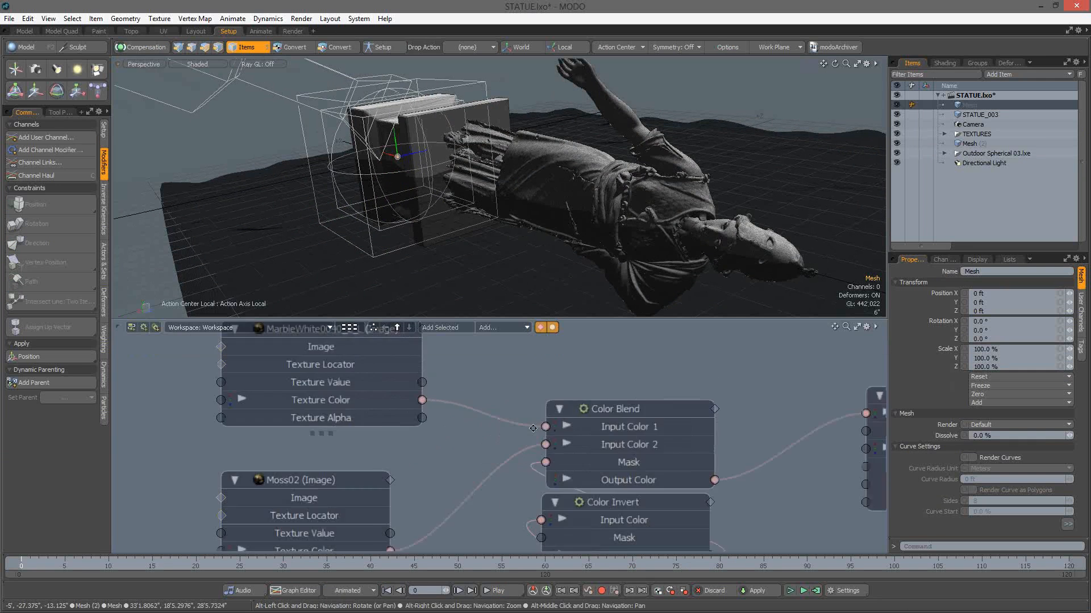
{"action": "left_click_drag", "start_coordinate": [420, 371], "coordinate": [506, 421], "text": "alt"}
{"action": "left_click", "coordinate": [417, 376]}
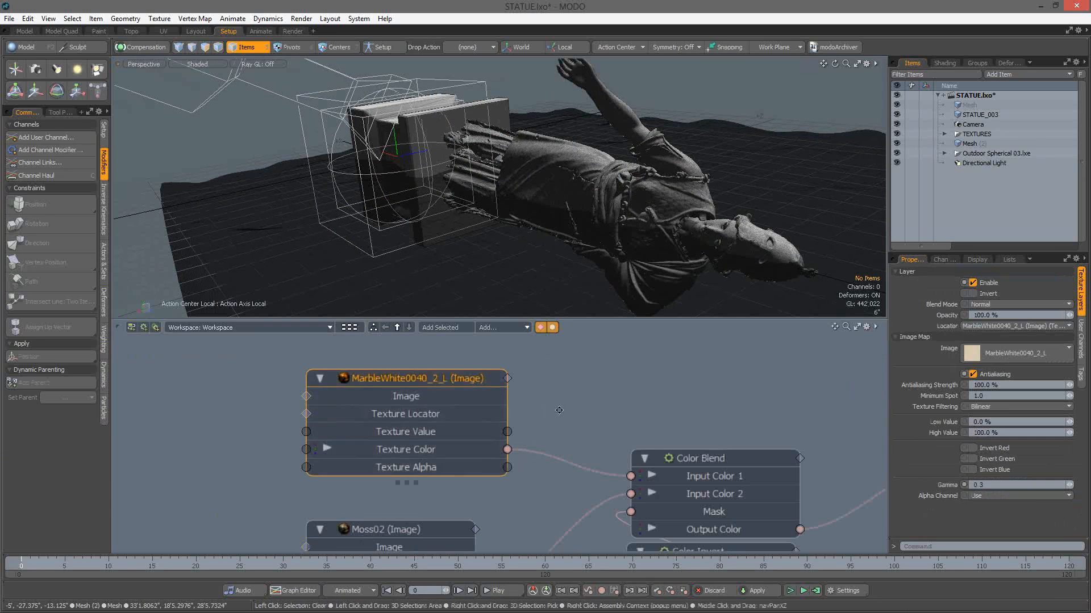
{"action": "scroll", "coordinate": [559, 410], "scroll_direction": "down", "scroll_amount": 3}
{"action": "scroll", "coordinate": [443, 429], "scroll_direction": "up", "scroll_amount": 3}
{"action": "left_click", "coordinate": [449, 432]}
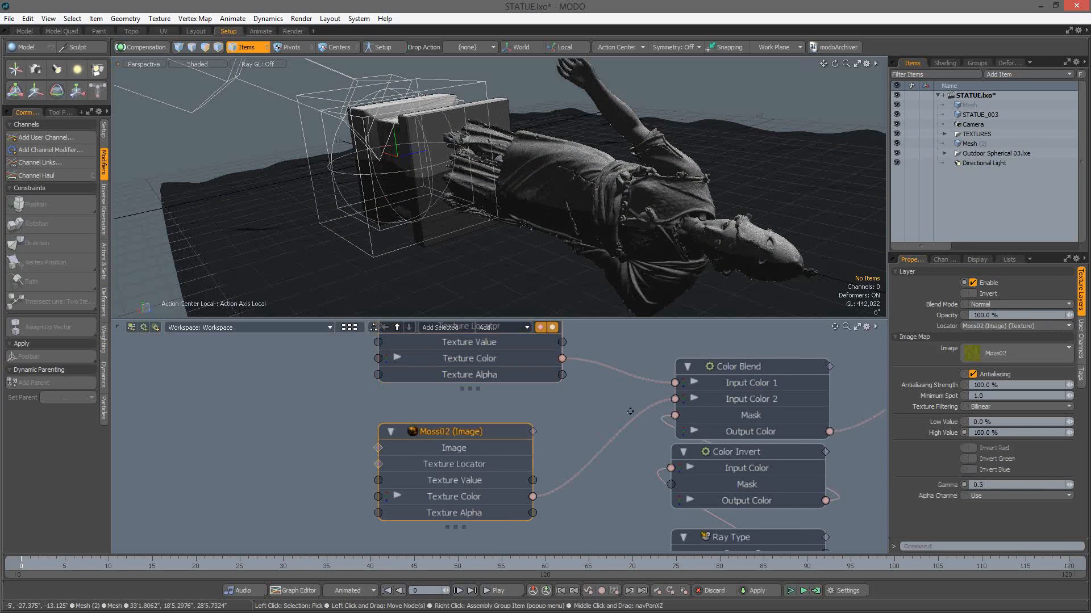
{"action": "left_click_drag", "start_coordinate": [630, 411], "coordinate": [493, 378], "text": "alt"}
{"action": "scroll", "coordinate": [500, 402], "scroll_direction": "down", "scroll_amount": 3}
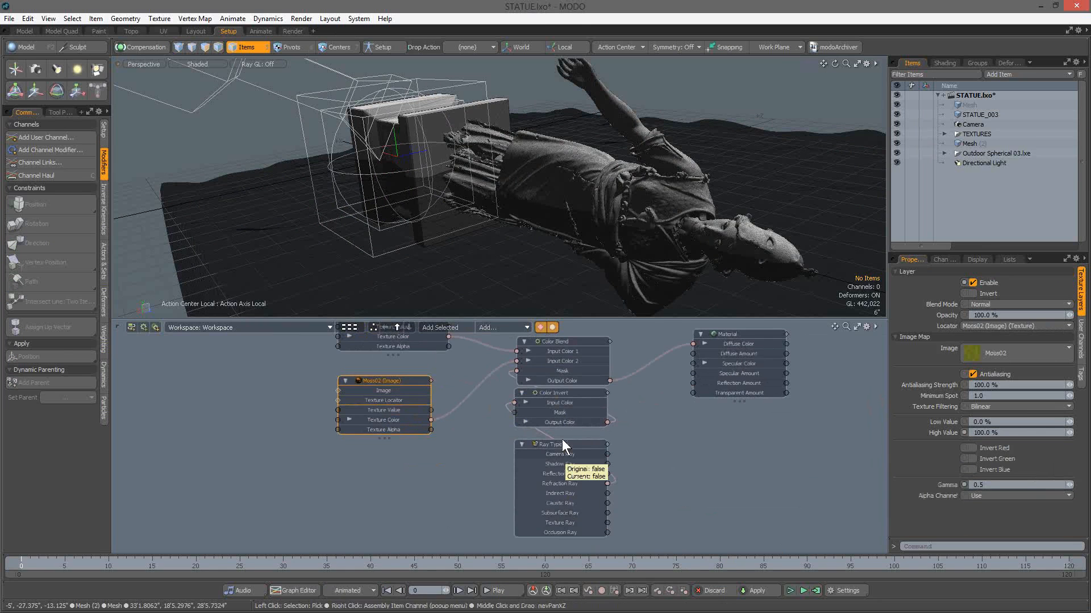
Open a floating render Preview window, shrink it and position it so that the shading nodes remain uncovered
{"action": "left_click_drag", "start_coordinate": [1074, 174], "coordinate": [405, 52]}
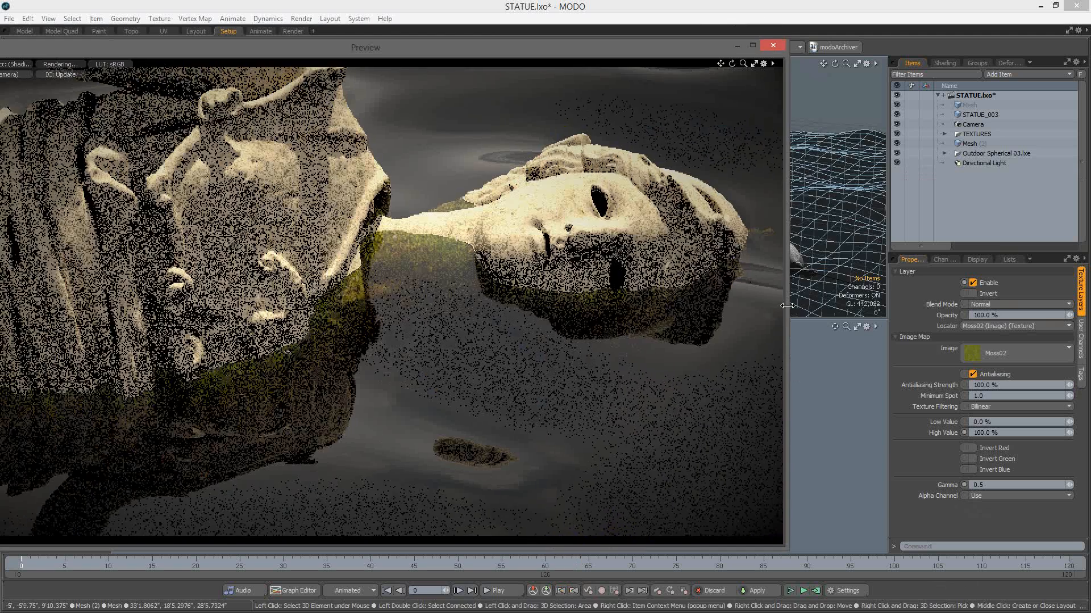
{"action": "left_click_drag", "start_coordinate": [787, 306], "coordinate": [438, 309]}
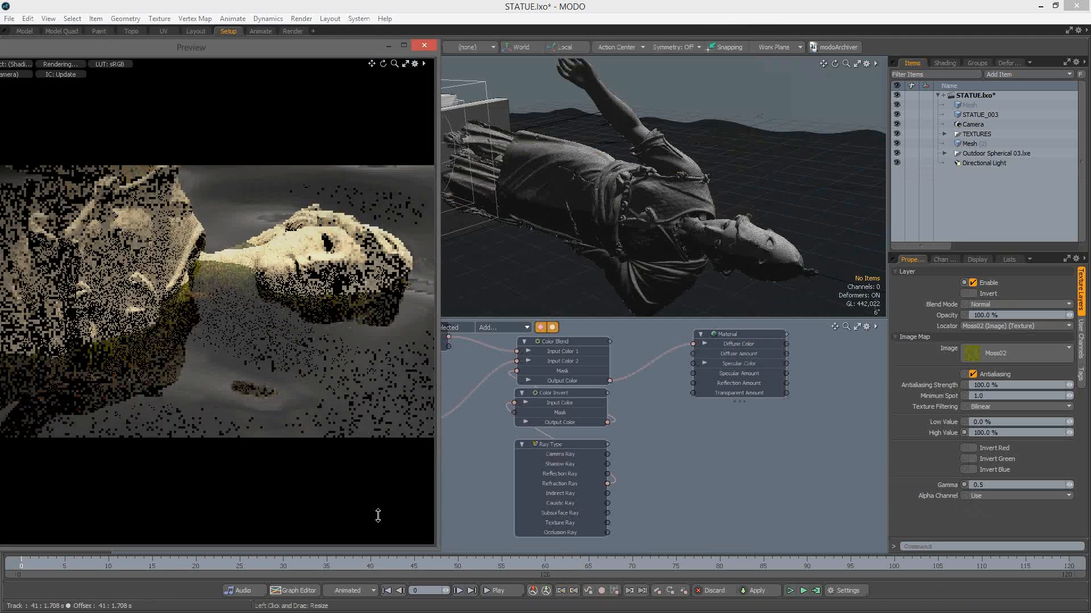
{"action": "left_click_drag", "start_coordinate": [378, 515], "coordinate": [340, 333]}
{"action": "left_click_drag", "start_coordinate": [302, 53], "coordinate": [356, 62]}
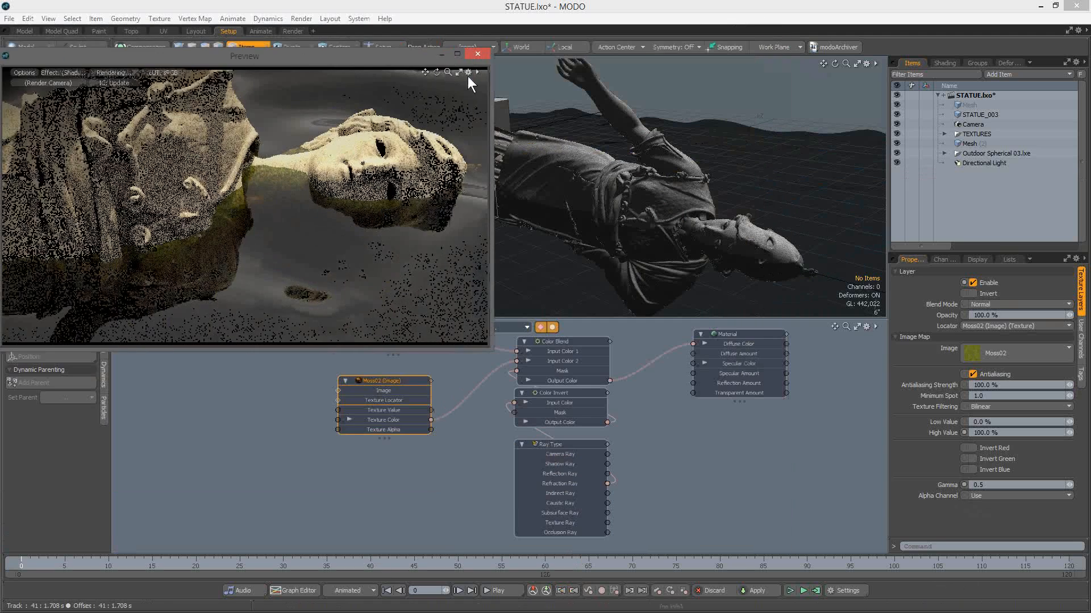
{"action": "left_click_drag", "start_coordinate": [468, 76], "coordinate": [325, 34]}
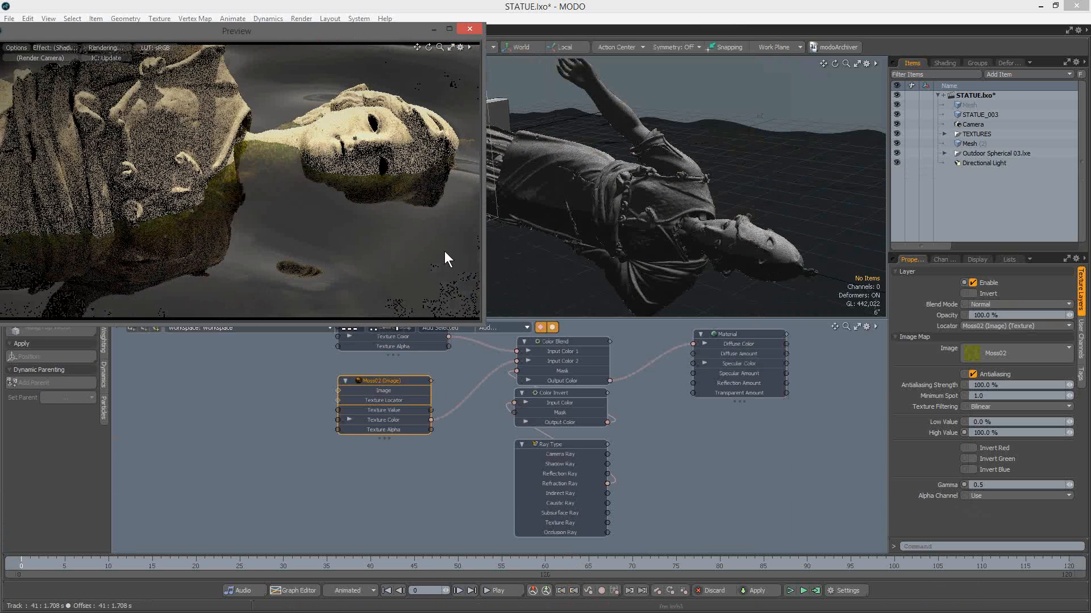
Disconnect the Color Blend node's Output Color from the Material node's Diffuse Color
{"action": "scroll", "coordinate": [469, 447], "scroll_direction": "down", "scroll_amount": 2}
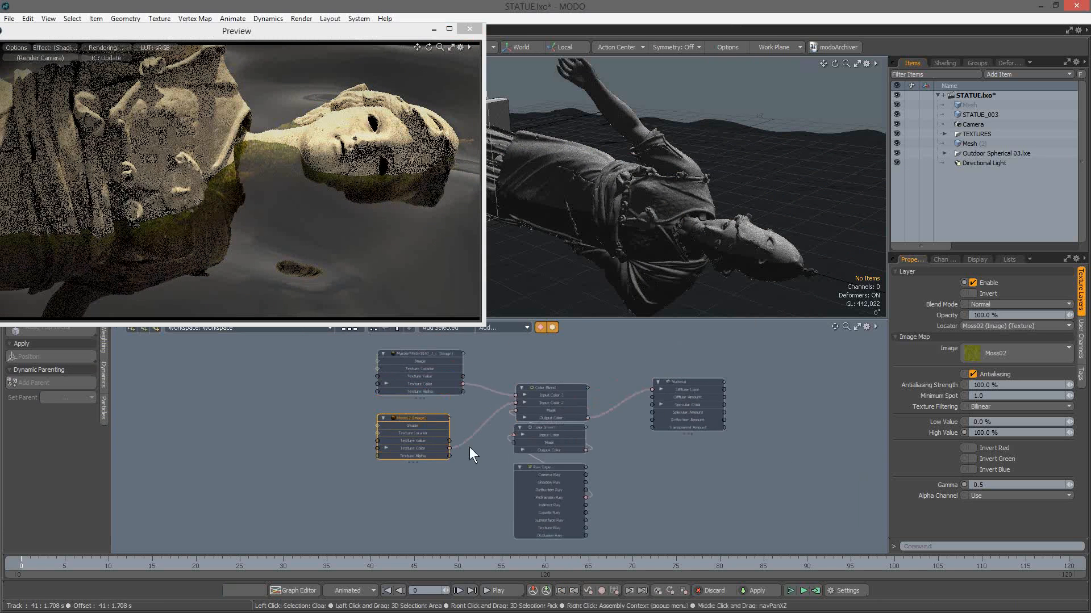
{"action": "scroll", "coordinate": [469, 447], "scroll_direction": "up", "scroll_amount": 1}
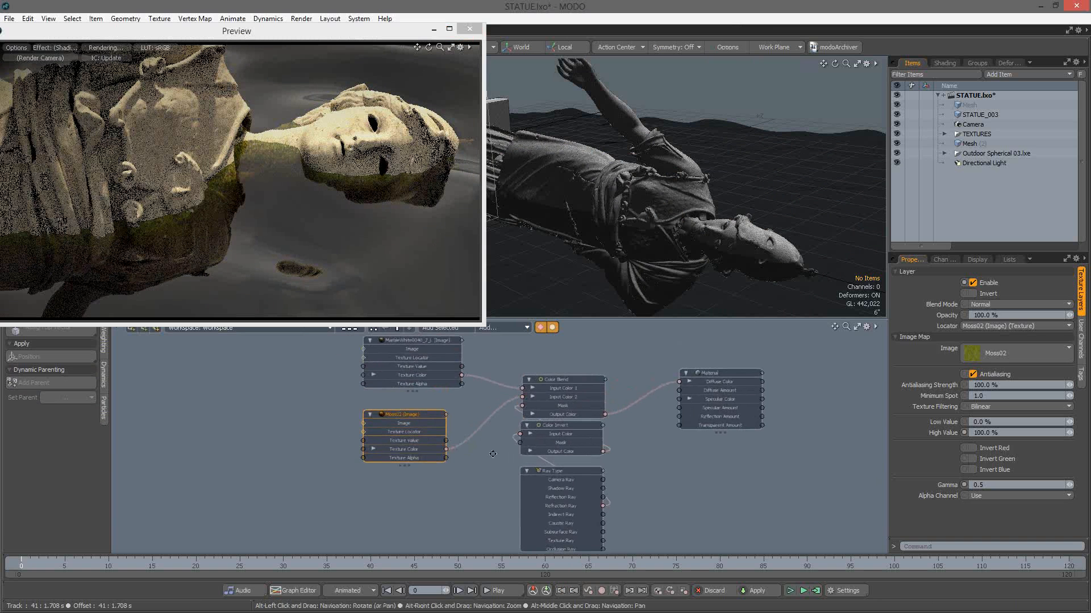
{"action": "left_click_drag", "start_coordinate": [492, 454], "coordinate": [495, 443], "text": "alt"}
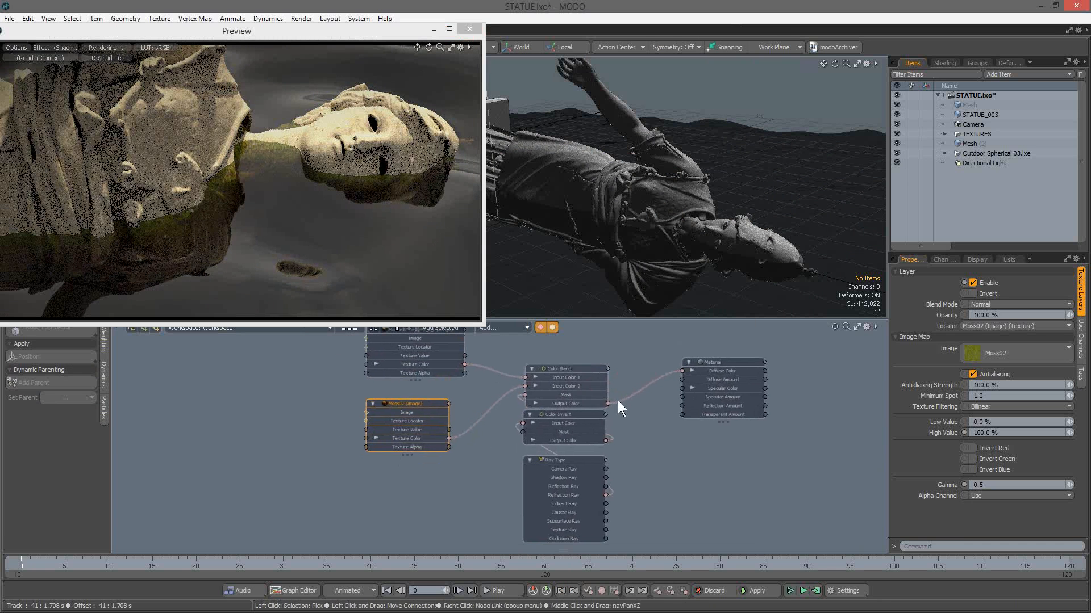
{"action": "left_click_drag", "start_coordinate": [618, 400], "coordinate": [812, 530]}
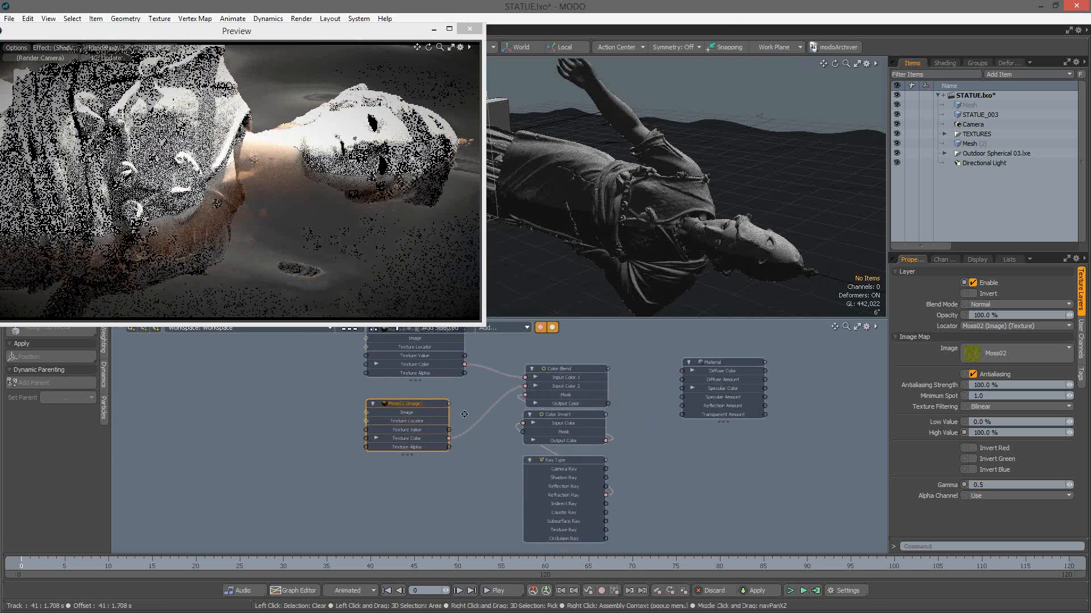
{"action": "left_click_drag", "start_coordinate": [415, 403], "coordinate": [418, 436], "text": "alt"}
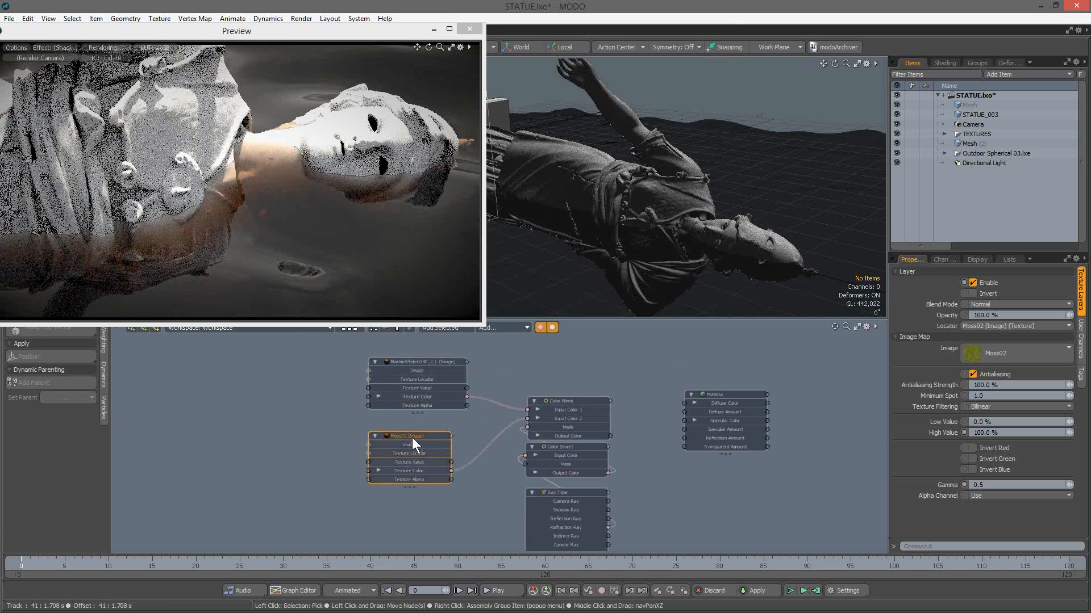
Reconnect Color Blend's Output Color to the Material's Diffuse Color and place the Ray Type node directly beneath the Moss02 node
{"action": "middle_click_drag", "start_coordinate": [549, 398], "coordinate": [549, 358]}
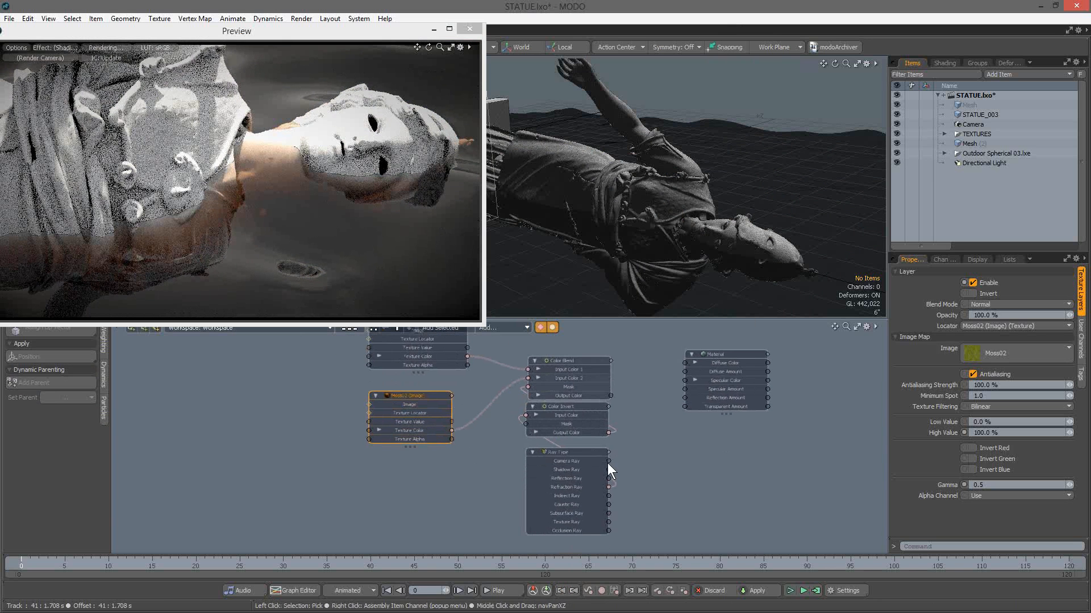
{"action": "left_click_drag", "start_coordinate": [611, 395], "coordinate": [685, 363]}
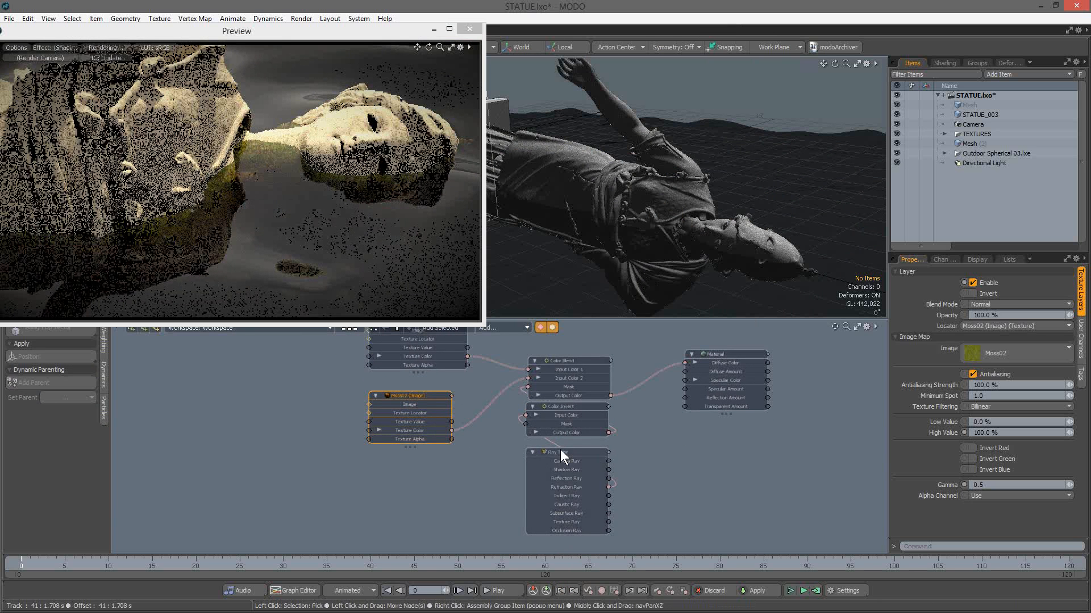
{"action": "left_click_drag", "start_coordinate": [560, 451], "coordinate": [538, 438]}
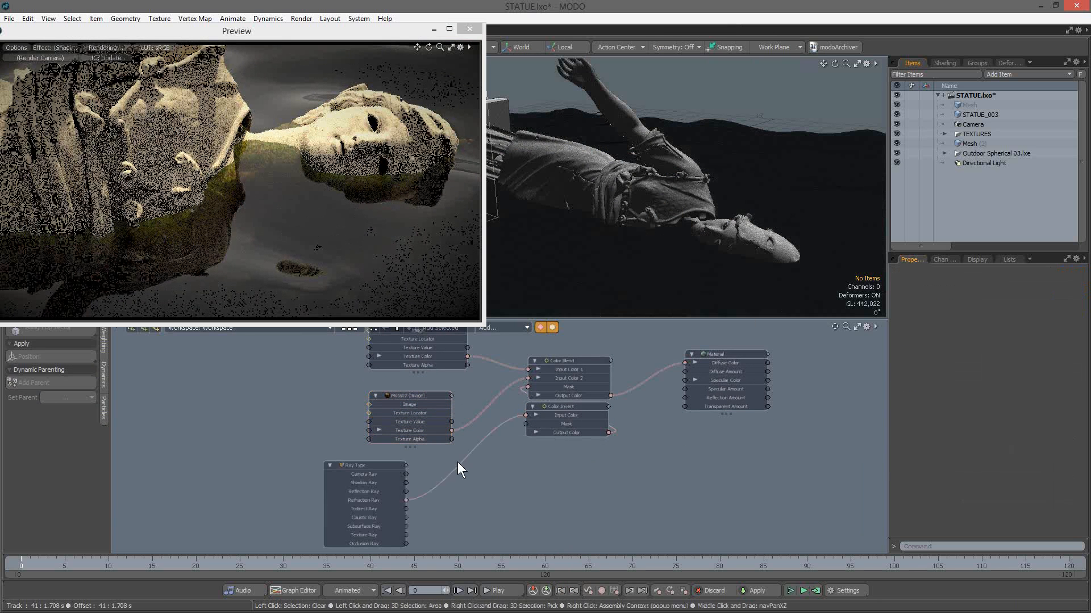
{"action": "left_click_drag", "start_coordinate": [358, 466], "coordinate": [399, 455]}
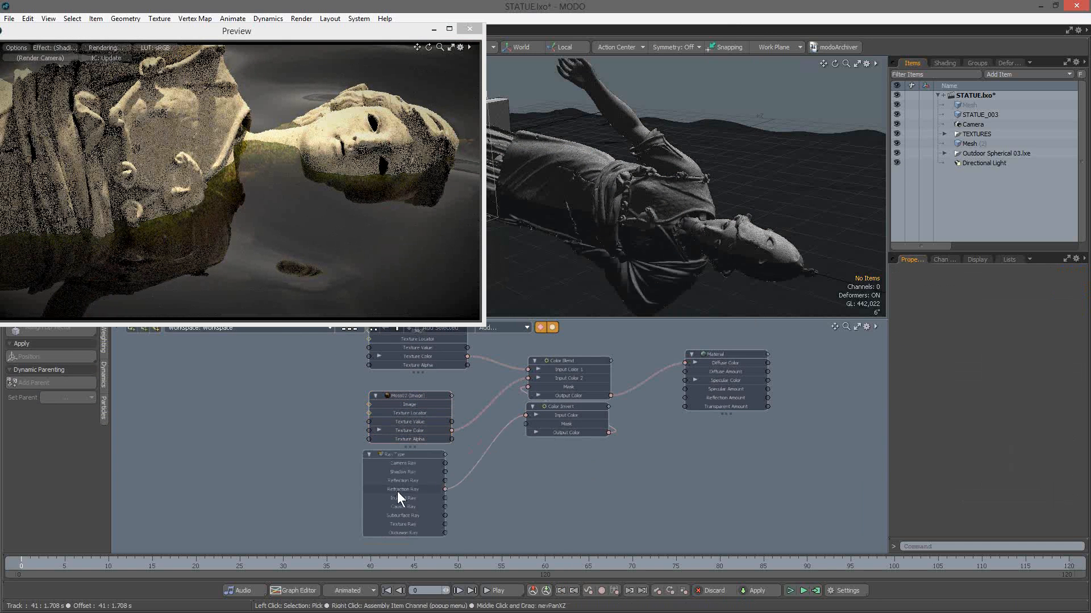
Disconnect Ray Type's Refraction Ray from Color Invert's Input Color to compare the render, and restore the connection
{"action": "mouse_move", "coordinate": [397, 492]}
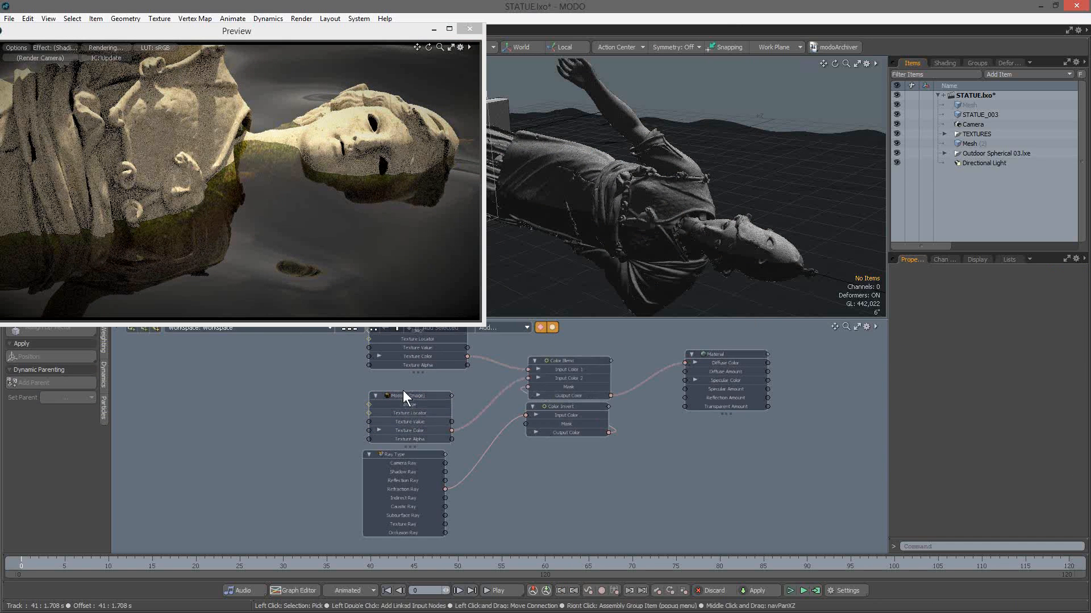
{"action": "middle_click_drag", "start_coordinate": [326, 391], "coordinate": [311, 441]}
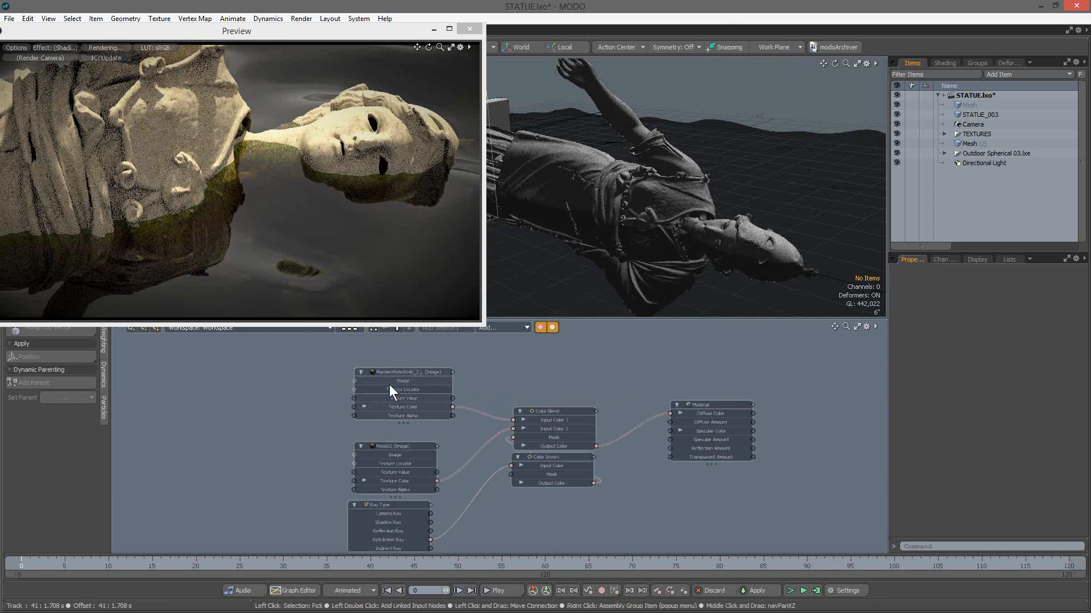
{"action": "middle_click_drag", "start_coordinate": [388, 506], "coordinate": [407, 460]}
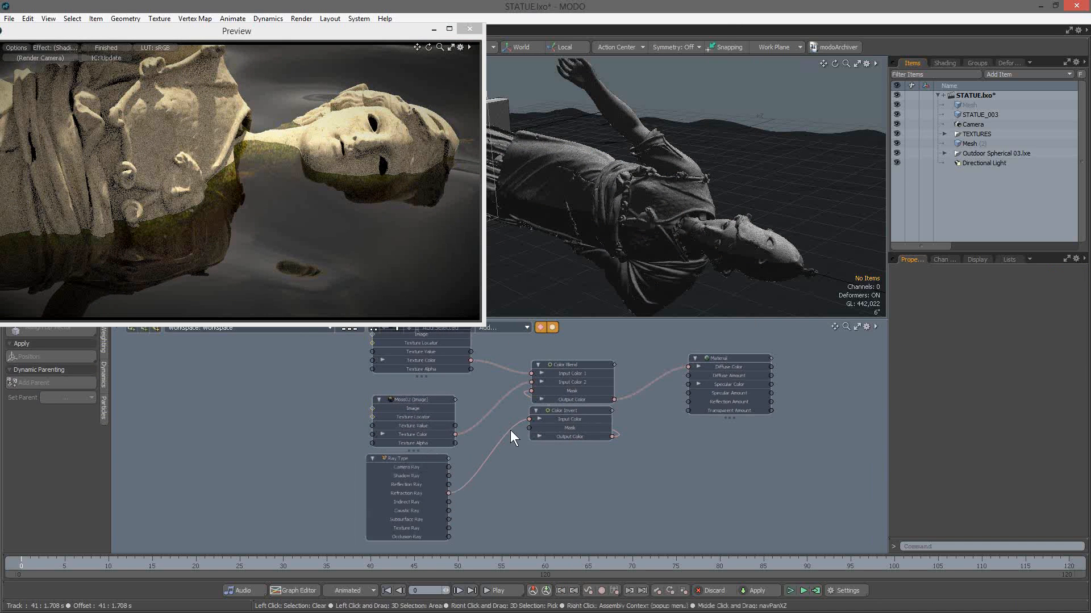
{"action": "left_click_drag", "start_coordinate": [510, 469], "coordinate": [509, 468]}
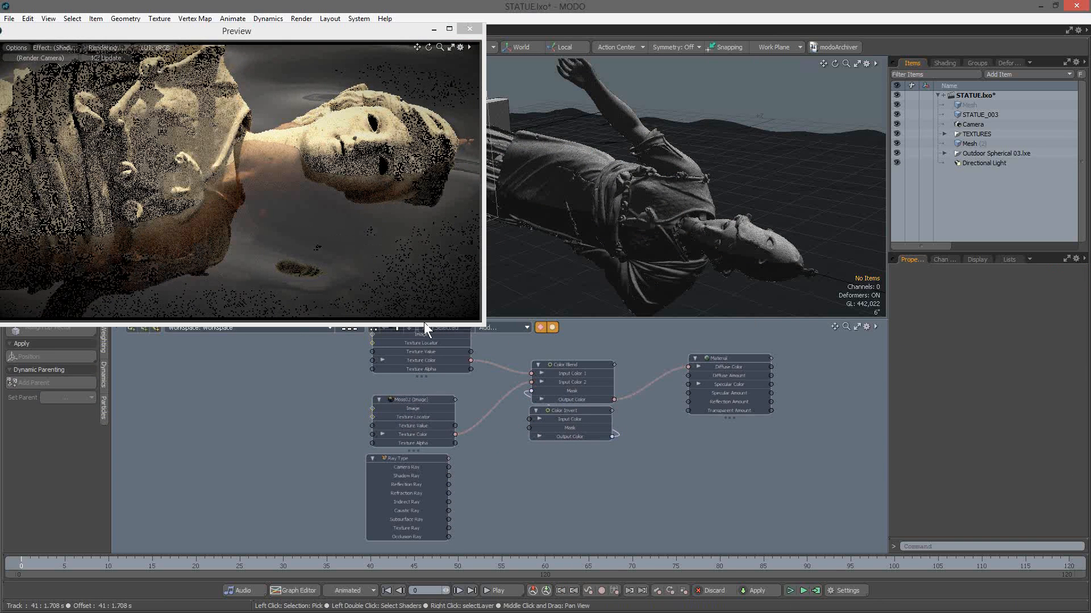
{"action": "middle_click_drag", "start_coordinate": [397, 400], "coordinate": [397, 429]}
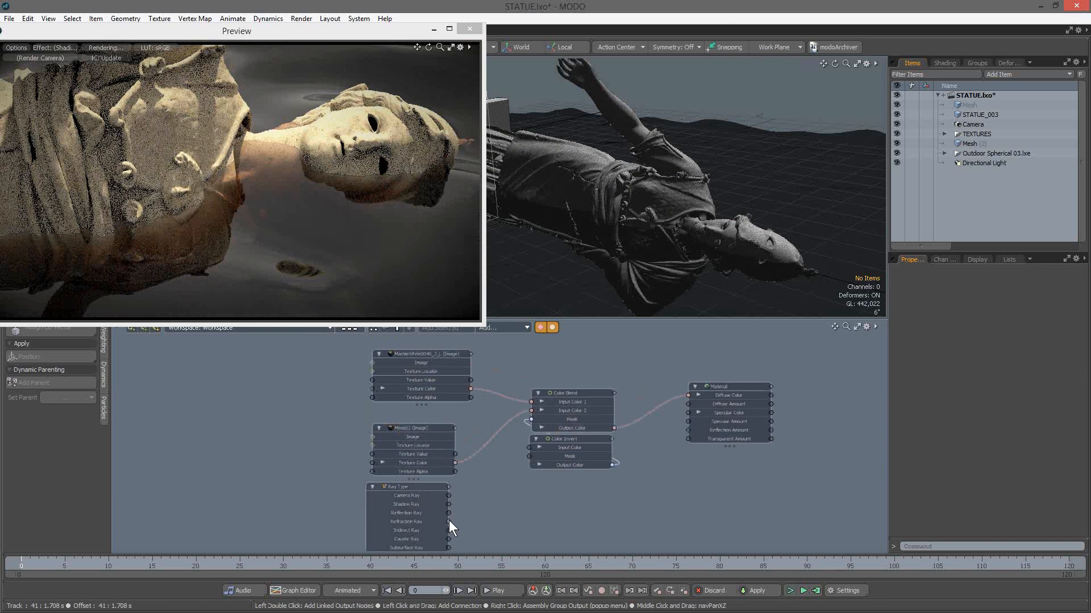
{"action": "left_click_drag", "start_coordinate": [449, 521], "coordinate": [530, 448]}
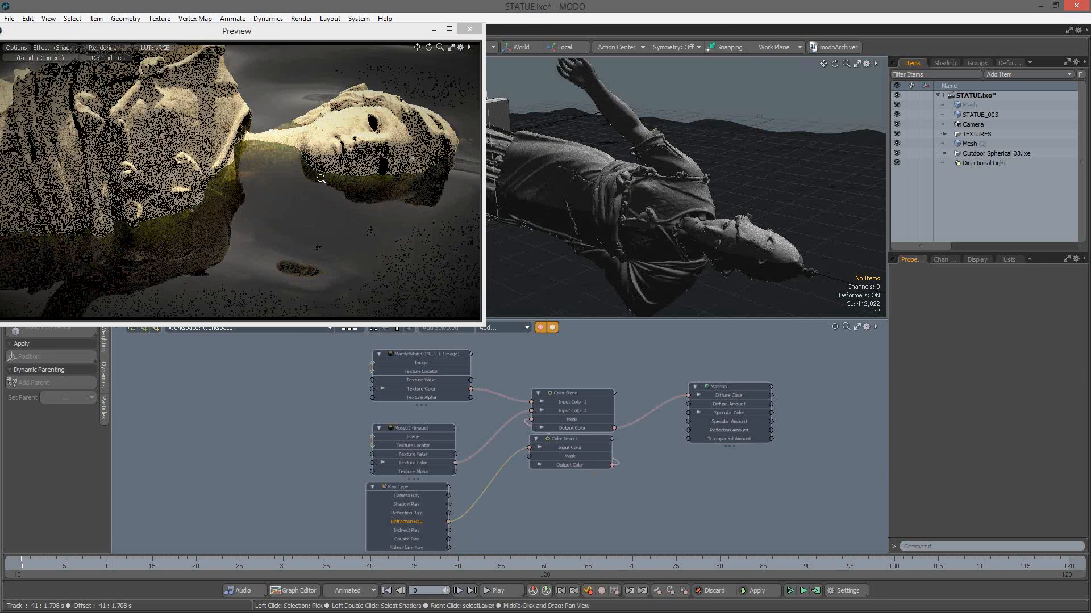
Select the STATUE_003 mesh, try a slight move of it in the perspective viewport, and undo the move
{"action": "left_click_drag", "start_coordinate": [321, 179], "coordinate": [284, 159], "text": "ctrl+alt"}
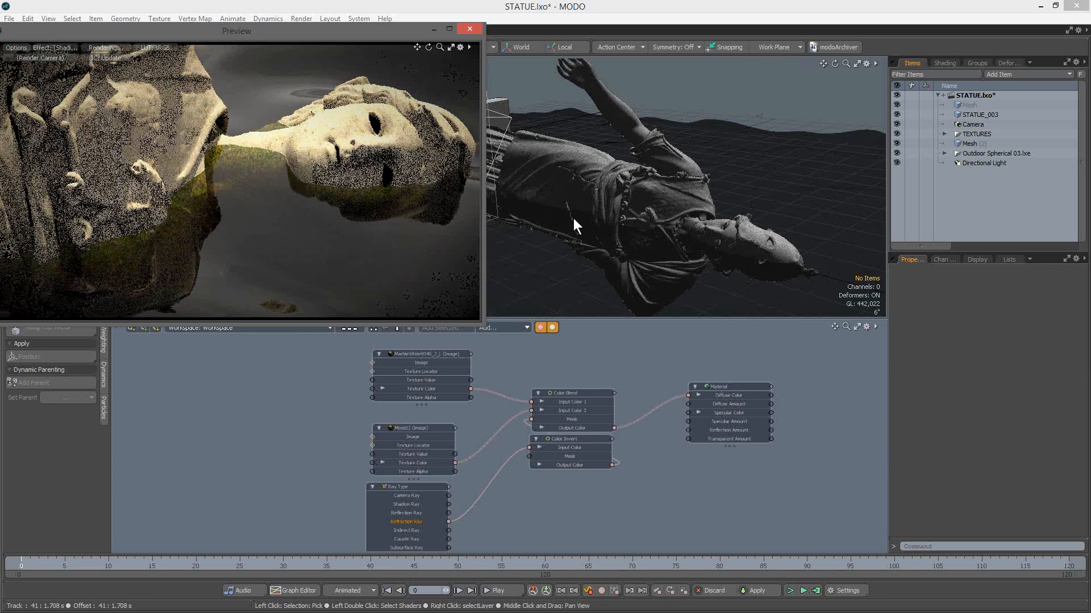
{"action": "left_click", "coordinate": [566, 185]}
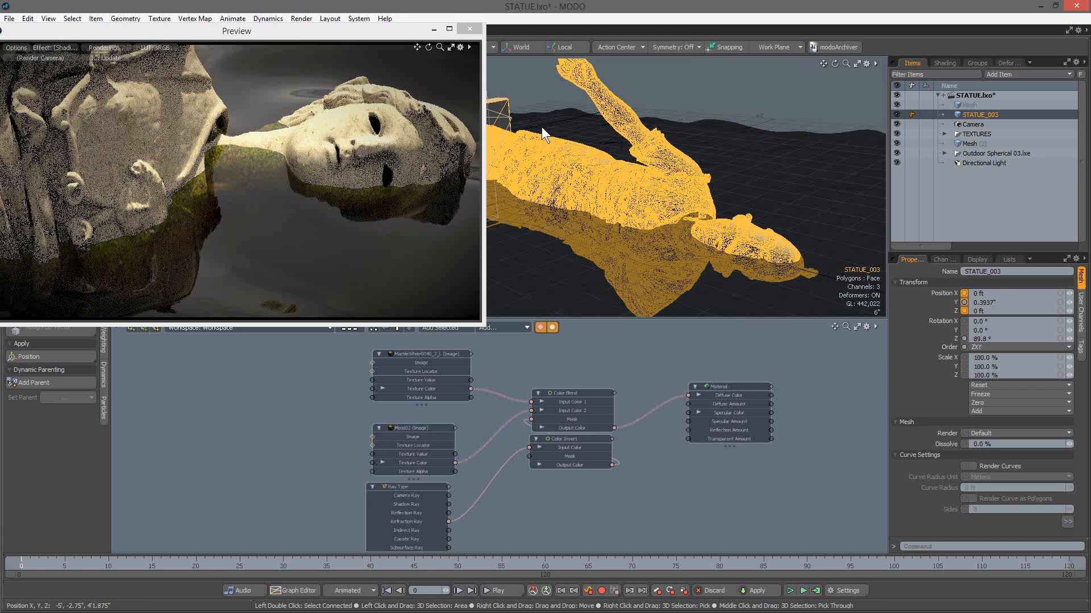
{"action": "left_click_drag", "start_coordinate": [541, 127], "coordinate": [761, 162], "text": "alt"}
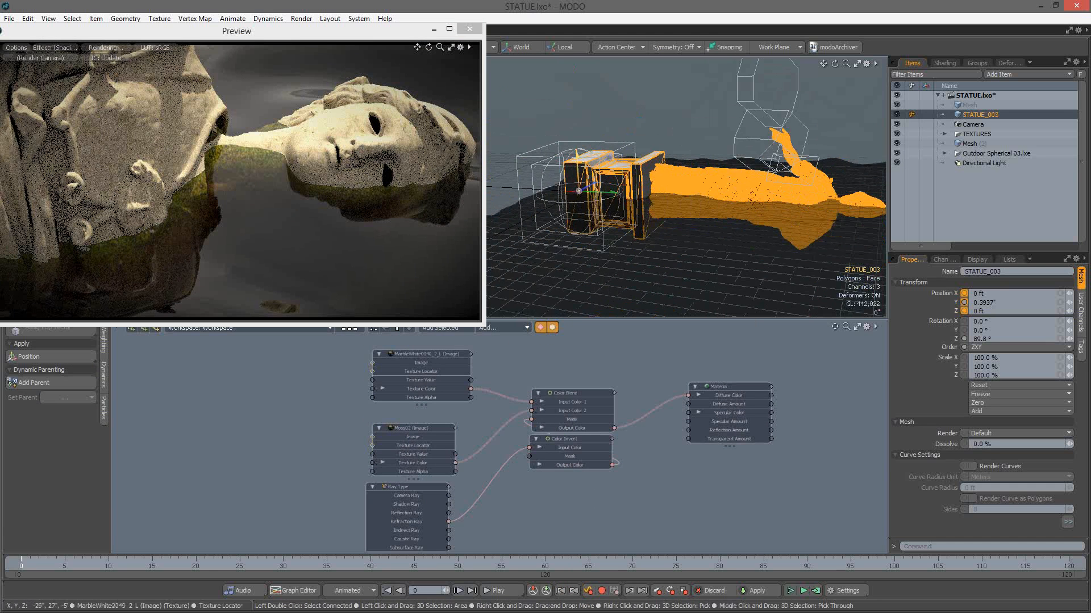
{"action": "mouse_move", "coordinate": [577, 155]}
{"action": "left_mouse_down"}
{"action": "mouse_move", "coordinate": [578, 174]}
{"action": "mouse_move", "coordinate": [577, 156]}
{"action": "left_mouse_up"}
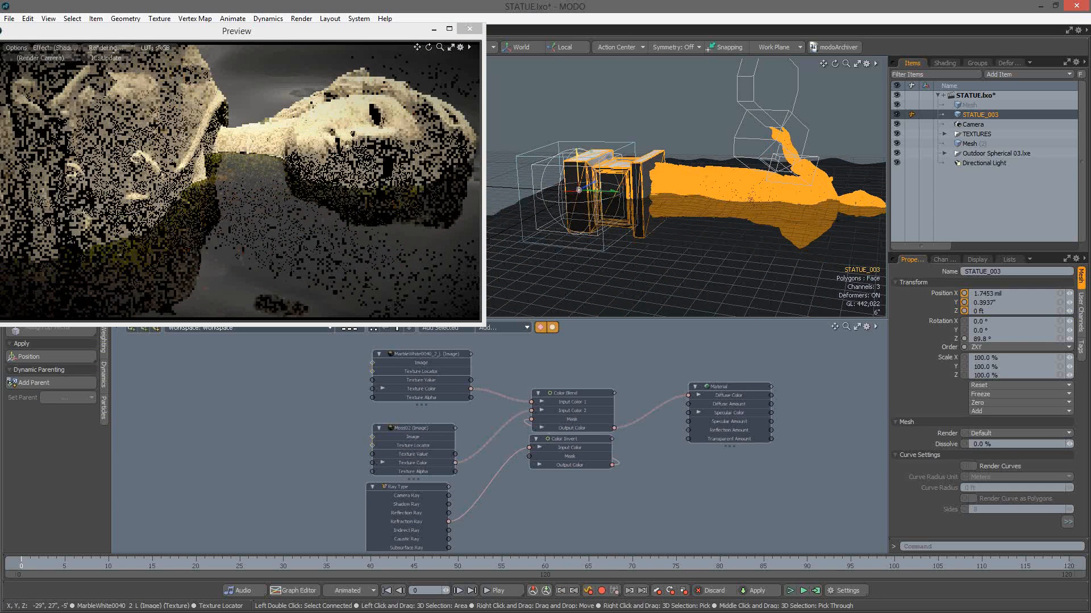
{"action": "key", "text": "ctrl+z"}
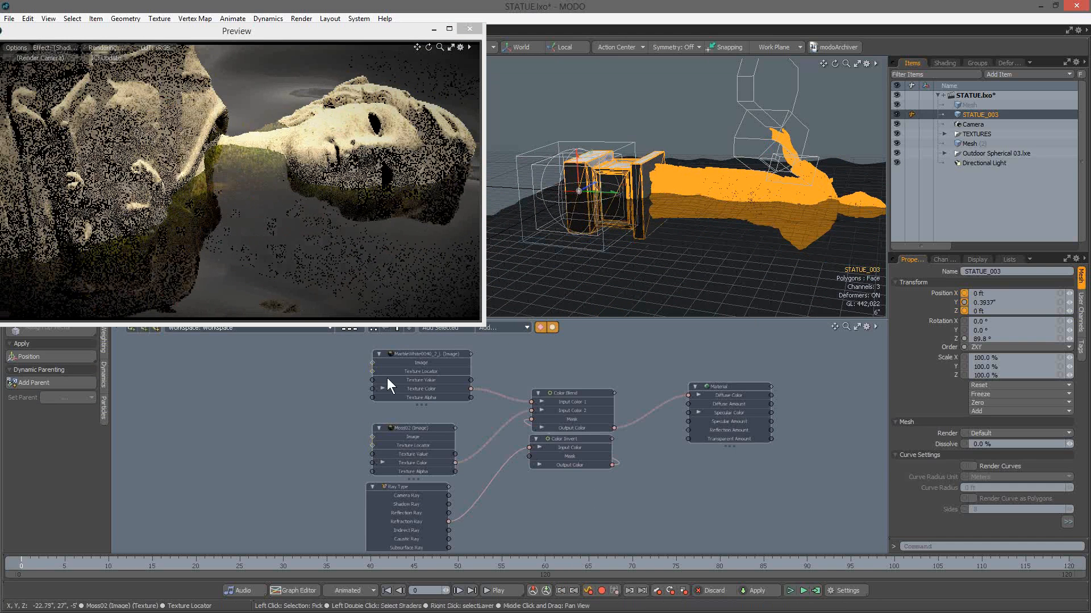
{"action": "scroll", "coordinate": [373, 414], "scroll_direction": "down", "scroll_amount": 3}
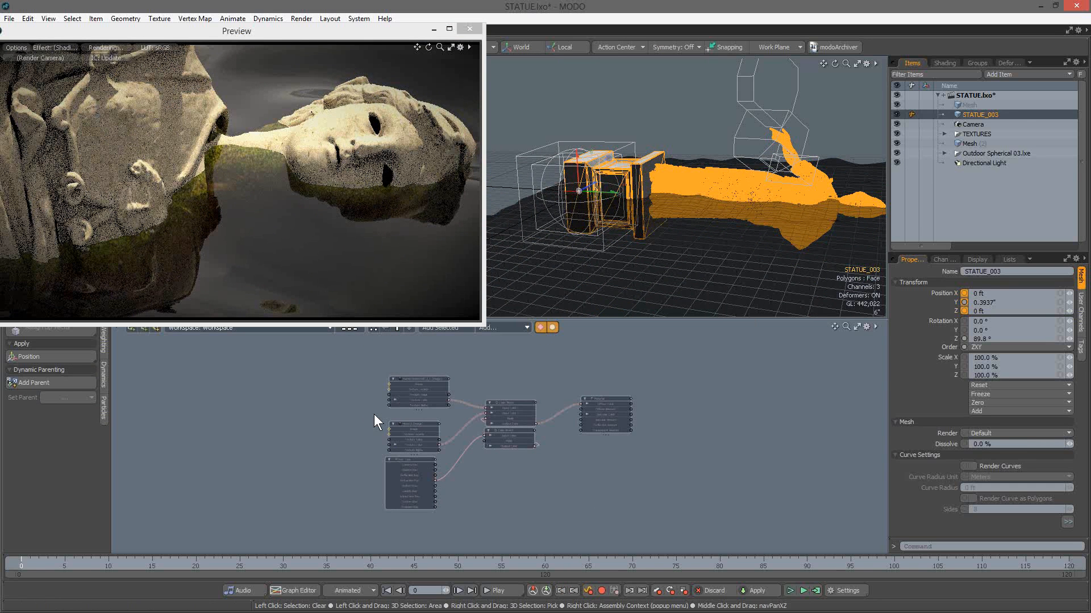
{"action": "left_click", "coordinate": [524, 327]}
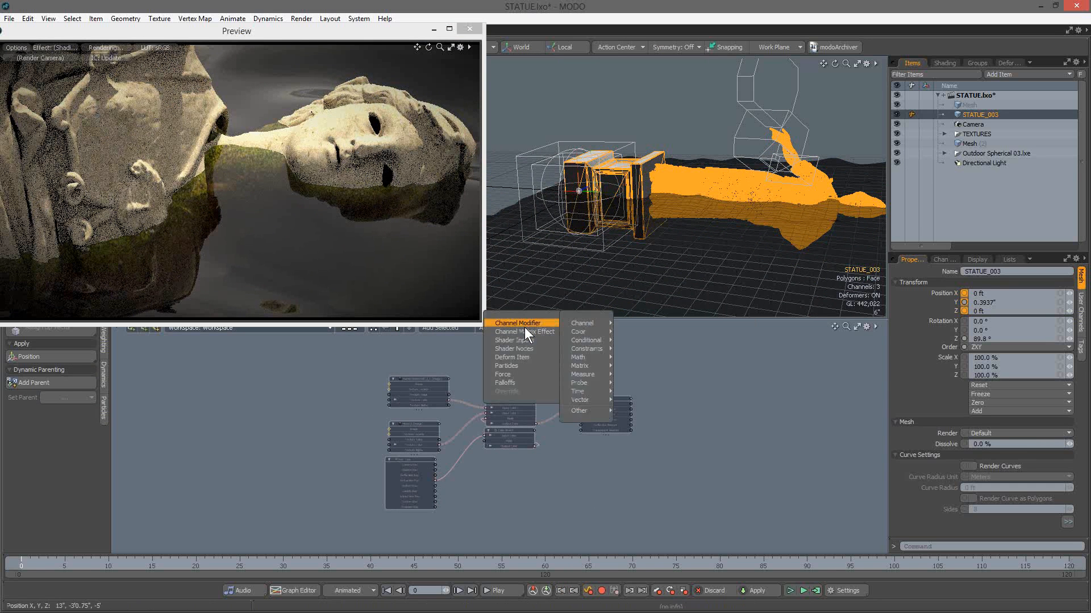
{"action": "mouse_move", "coordinate": [530, 324]}
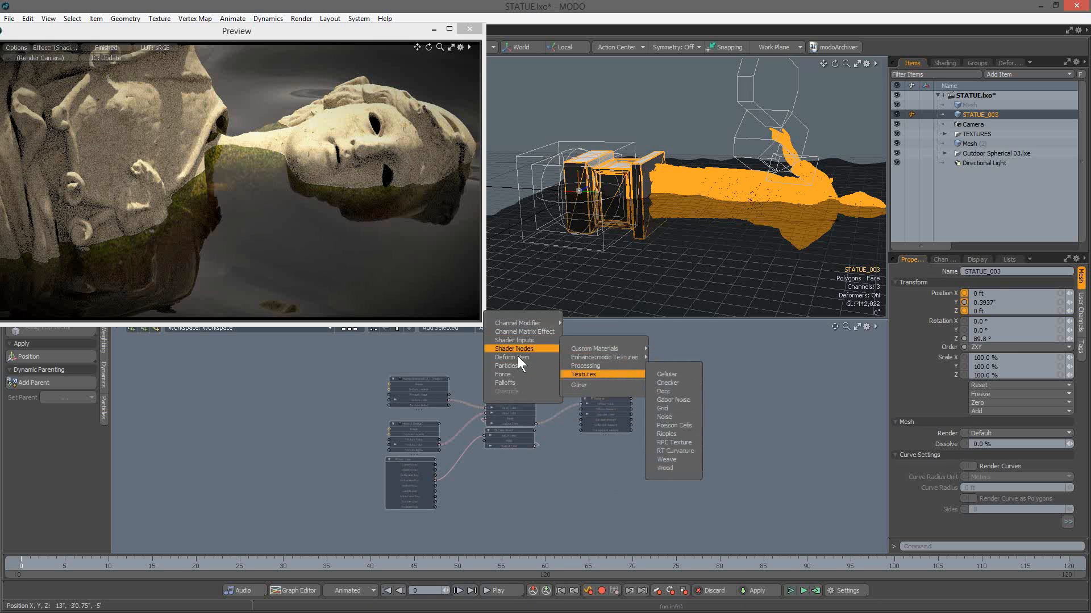
{"action": "left_click", "coordinate": [485, 19]}
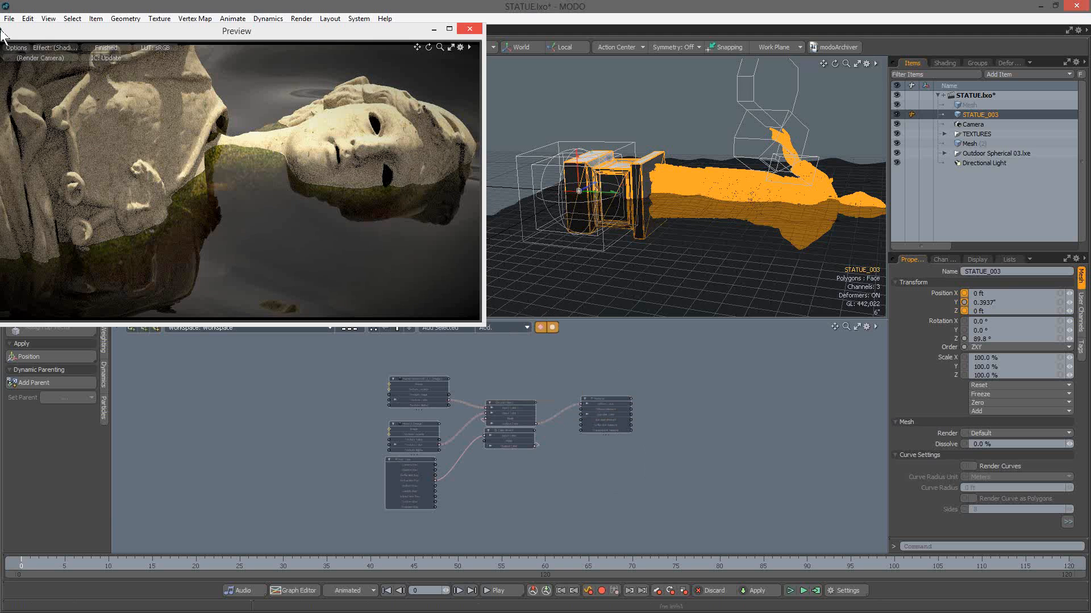
Close the render Preview and close the STATUE.lxo scene without saving its changes
{"action": "left_click", "coordinate": [469, 28]}
{"action": "left_click", "coordinate": [9, 19]}
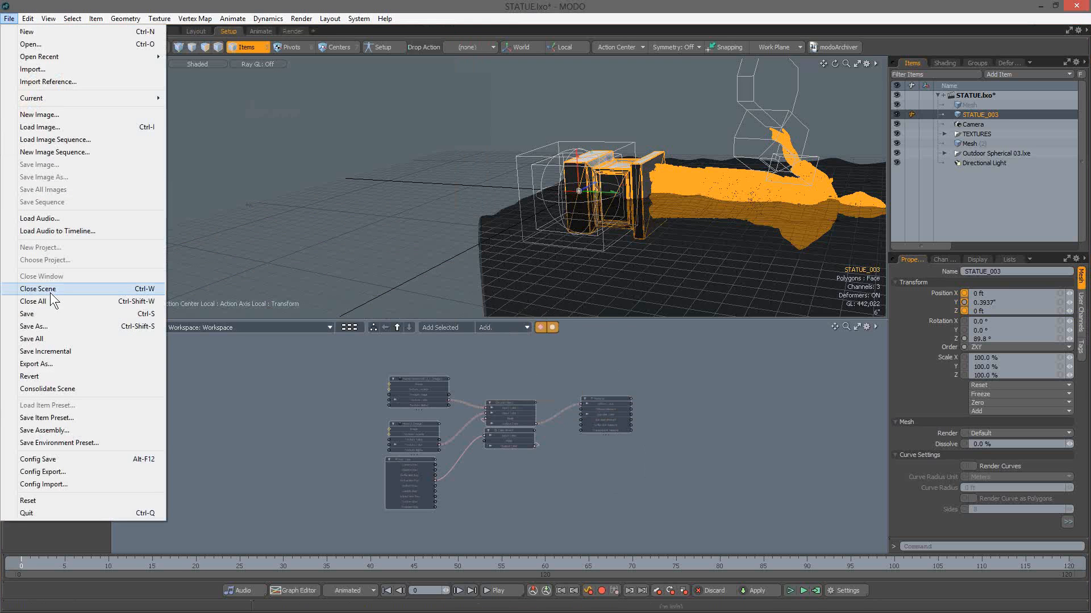
{"action": "left_click", "coordinate": [47, 290]}
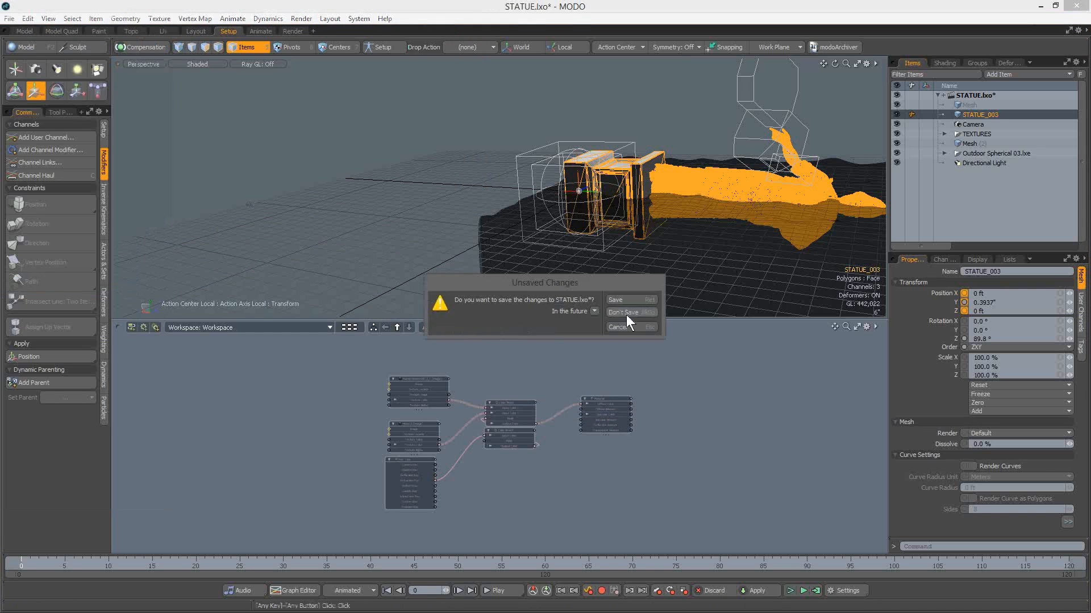
{"action": "left_click", "coordinate": [626, 312]}
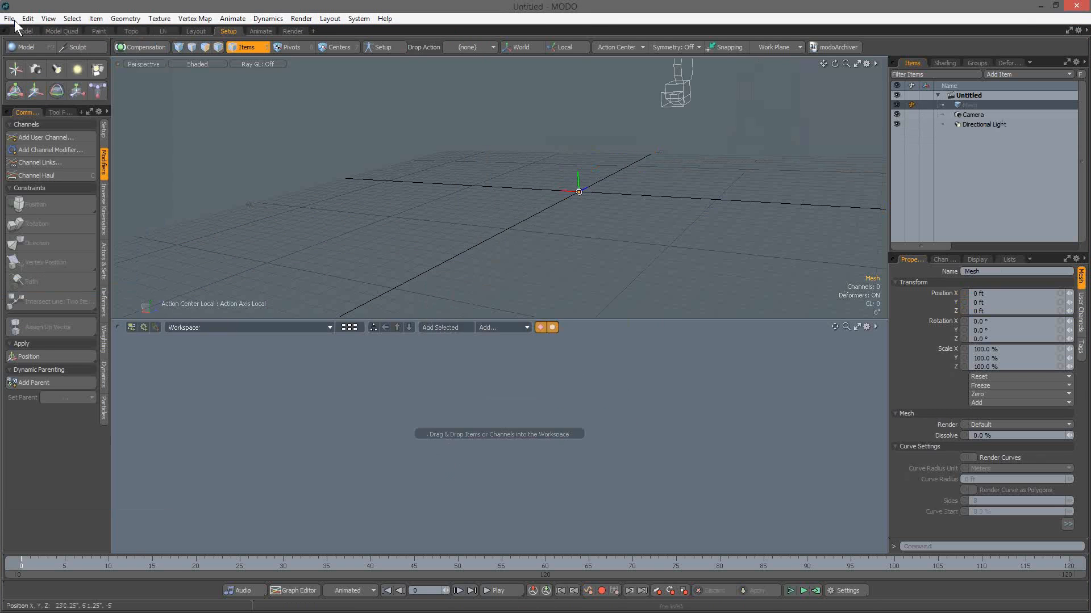
Open the scene Curve_Probe.lxo from the 801_NodeBased folder inside 801_Feature_Demo_Files
{"action": "left_click", "coordinate": [9, 18]}
{"action": "left_click", "coordinate": [32, 44]}
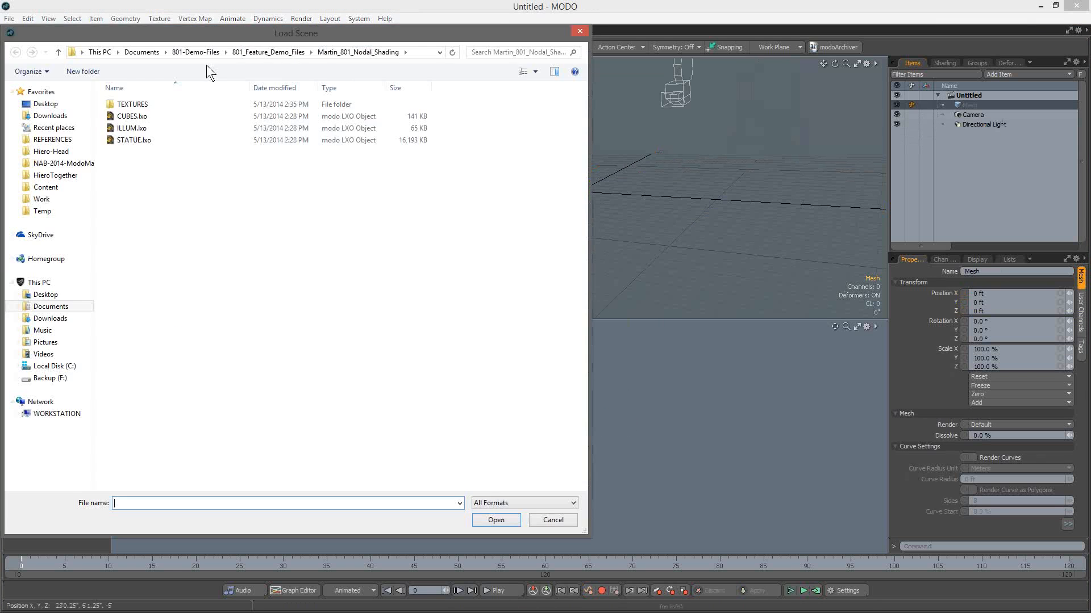
{"action": "left_click", "coordinate": [284, 54]}
{"action": "left_click", "coordinate": [198, 55]}
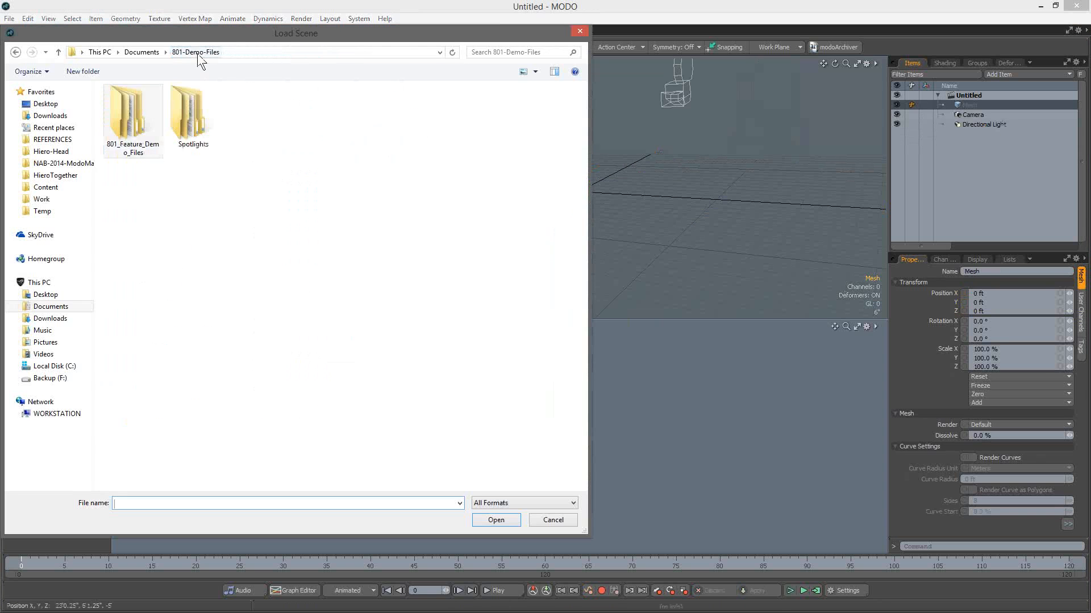
{"action": "double_click", "coordinate": [134, 129]}
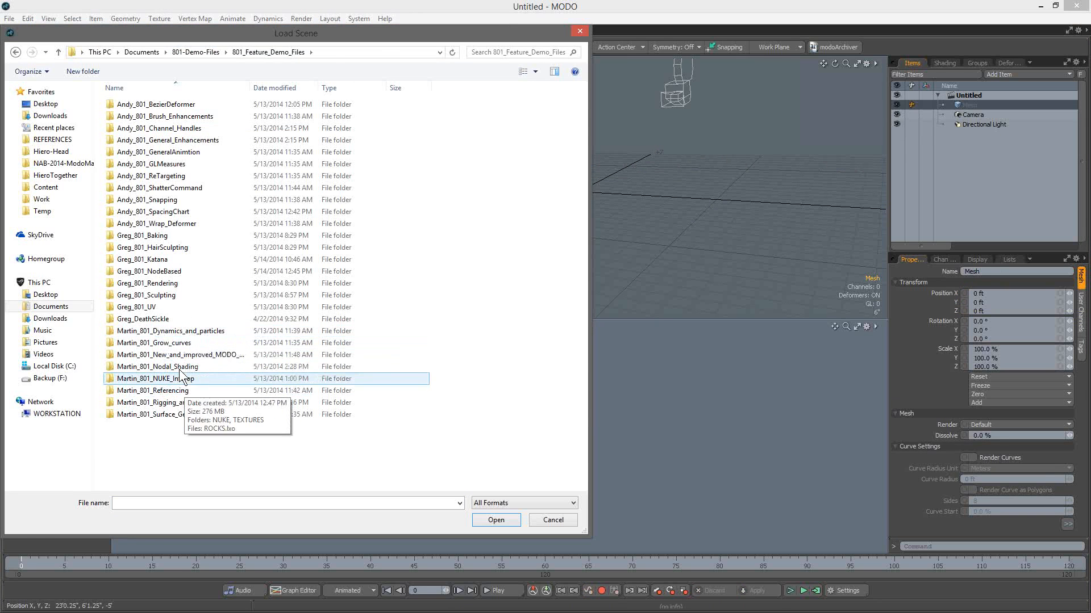
{"action": "left_click", "coordinate": [165, 272]}
{"action": "double_click", "coordinate": [165, 271]}
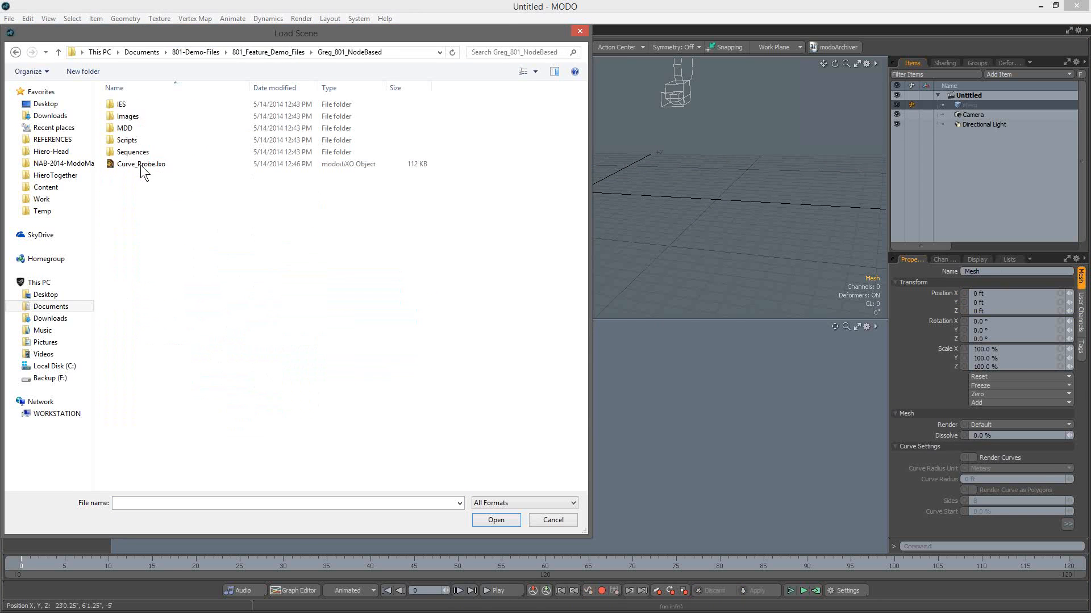
{"action": "double_click", "coordinate": [141, 165]}
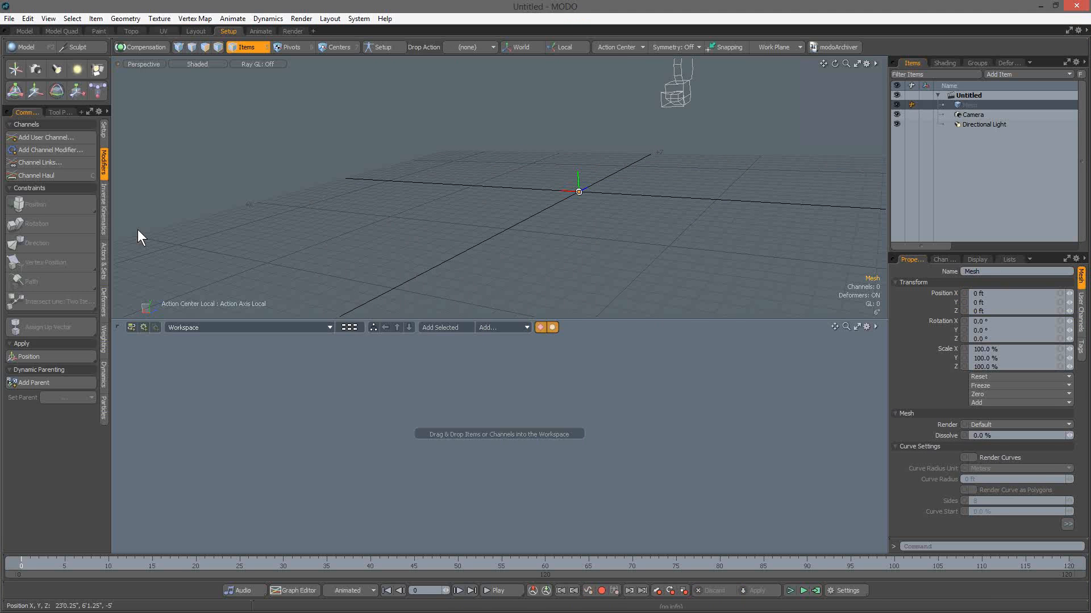
Select the Base Material in the Shader Tree and open a render Preview of the seat
{"action": "left_click_drag", "start_coordinate": [400, 237], "coordinate": [563, 178], "text": "alt"}
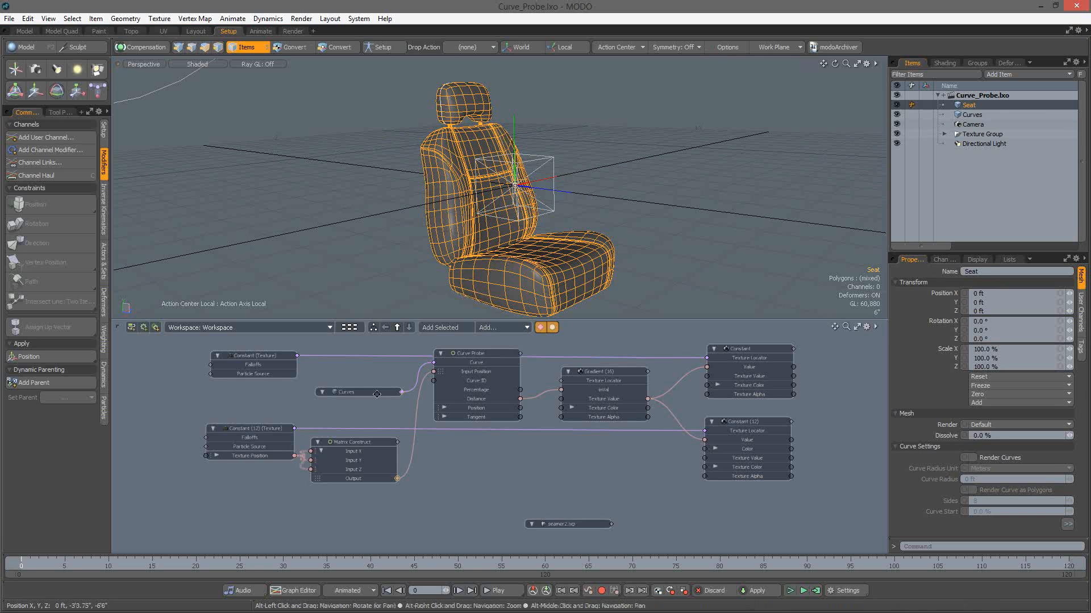
{"action": "mouse_move", "coordinate": [355, 396]}
{"action": "left_mouse_down", "text": "alt"}
{"action": "mouse_move", "coordinate": [363, 405]}
{"action": "mouse_move", "coordinate": [348, 414]}
{"action": "left_mouse_up", "text": "alt"}
{"action": "left_click", "coordinate": [944, 63]}
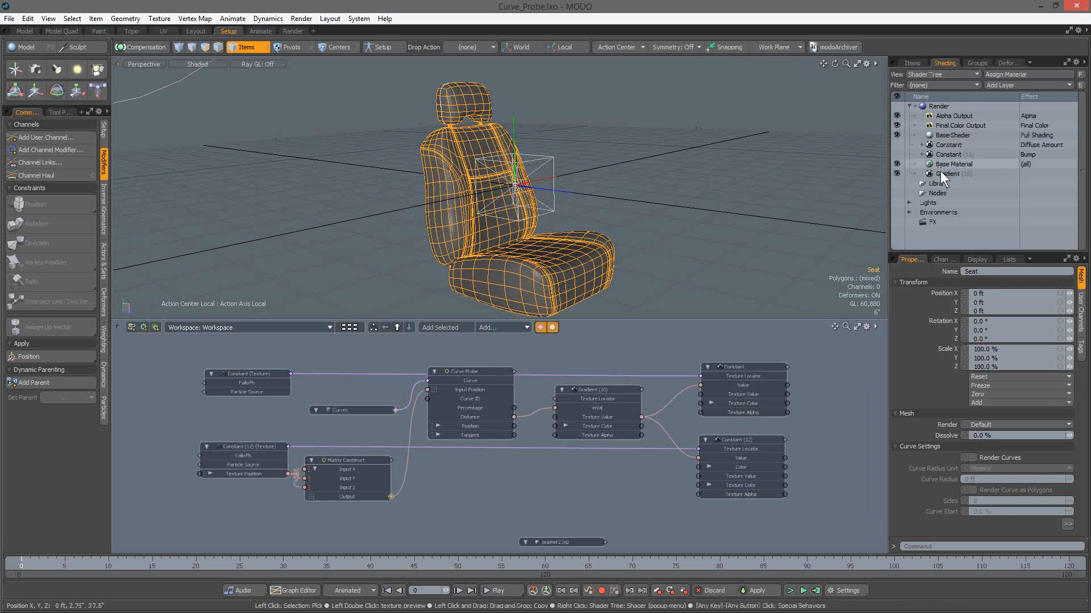
{"action": "left_click", "coordinate": [945, 165]}
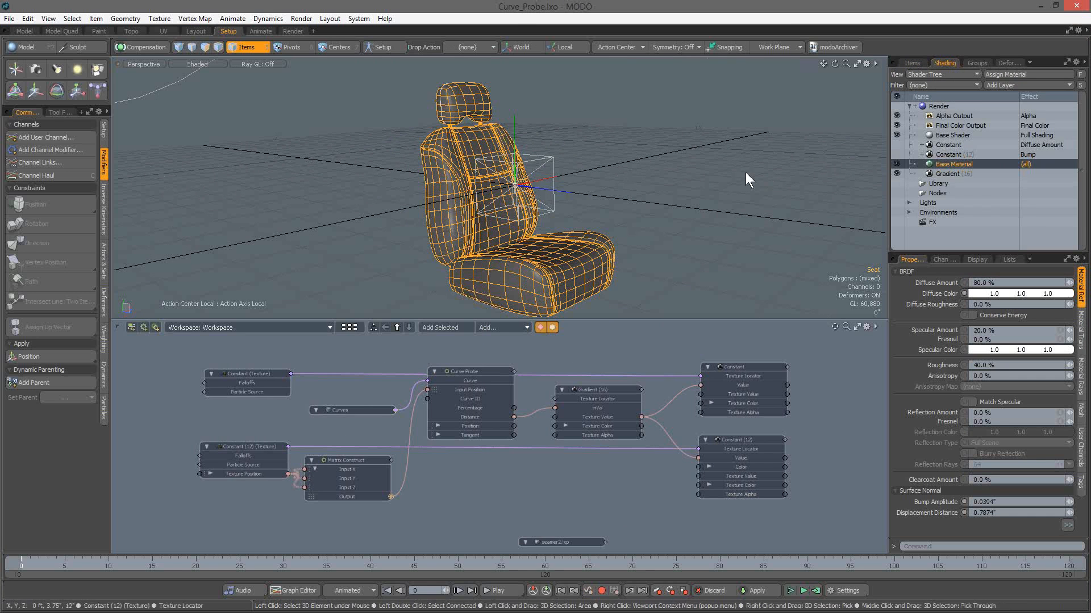
{"action": "key", "text": "F8"}
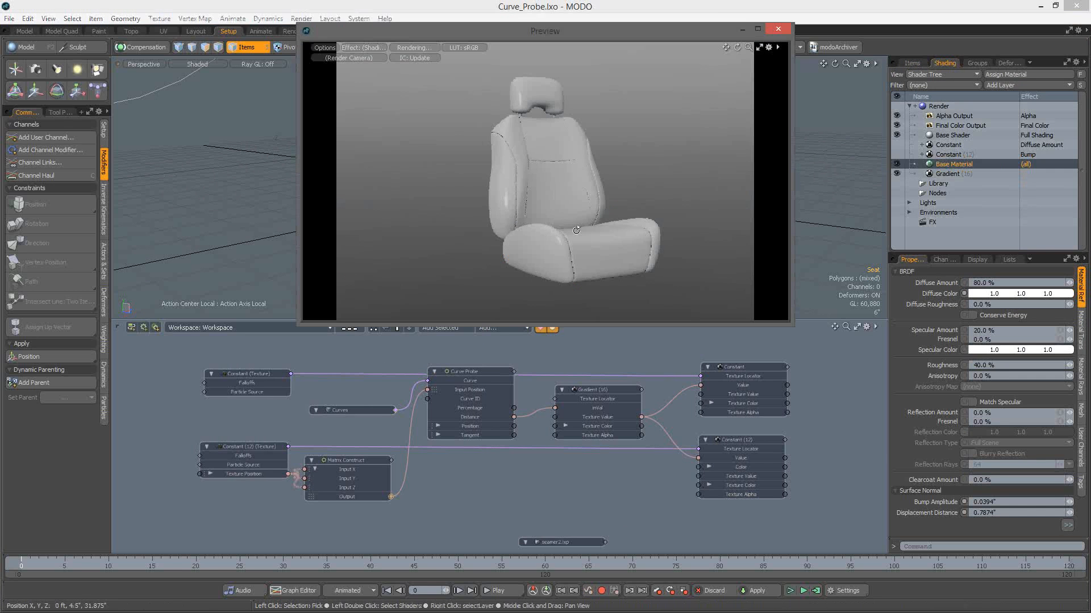
{"action": "left_click_drag", "start_coordinate": [576, 231], "coordinate": [609, 231], "text": "alt"}
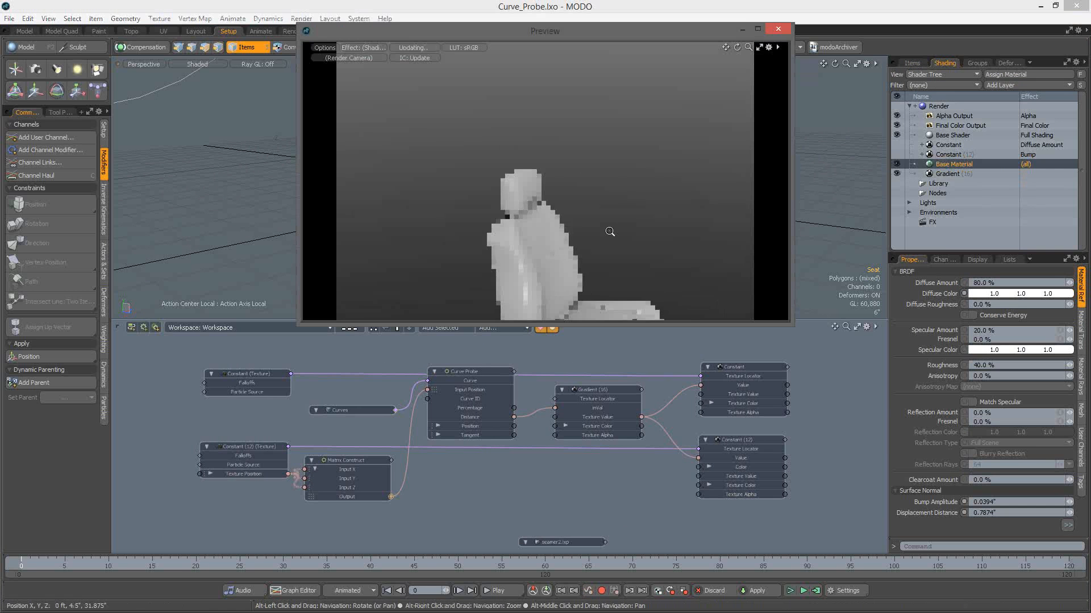
Set the Base Material's Diffuse Color to a pale pink of 1.0, 0.79, 0.76
{"action": "left_click", "coordinate": [1010, 297]}
{"action": "left_click", "coordinate": [731, 207]}
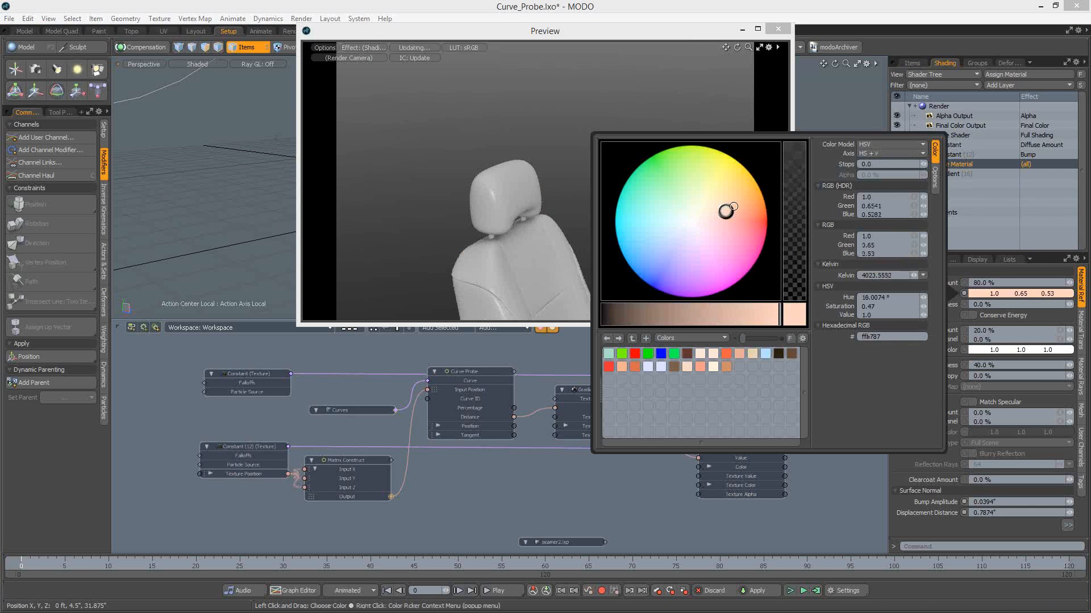
{"action": "left_click", "coordinate": [733, 207]}
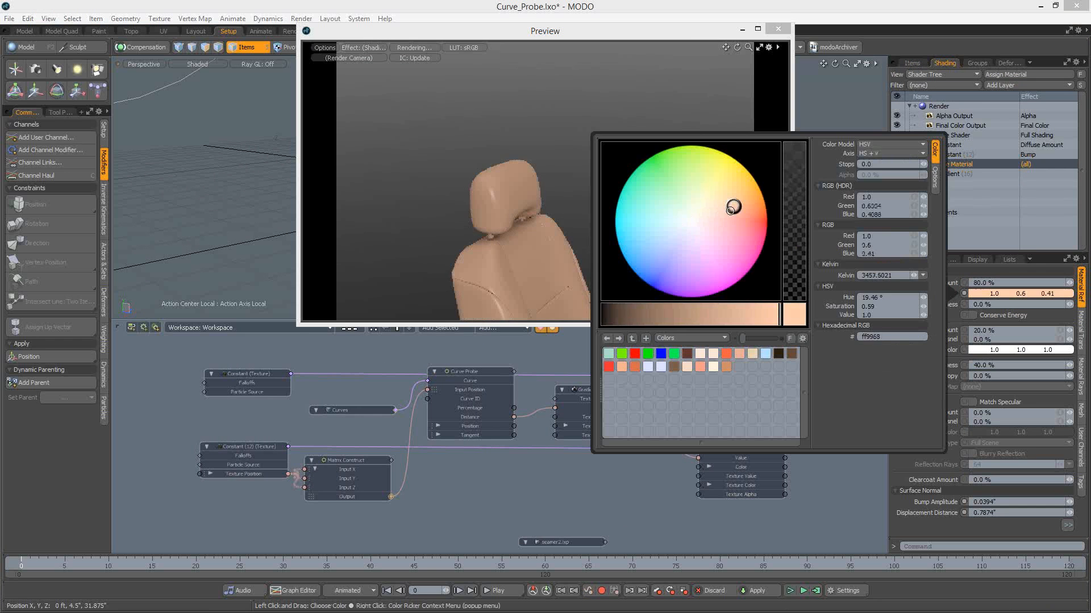
{"action": "left_click_drag", "start_coordinate": [731, 209], "coordinate": [709, 219]}
{"action": "left_click", "coordinate": [691, 32]}
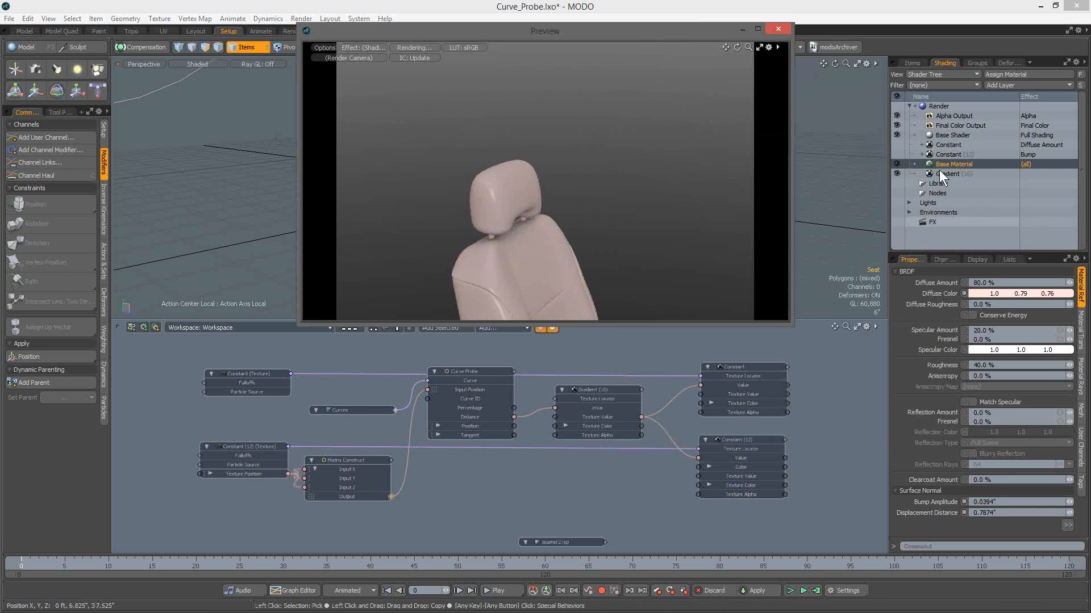
Toggle the Constant Diffuse Amount layer on and off to compare its effect along the headrest seam in the Preview
{"action": "left_click", "coordinate": [897, 145]}
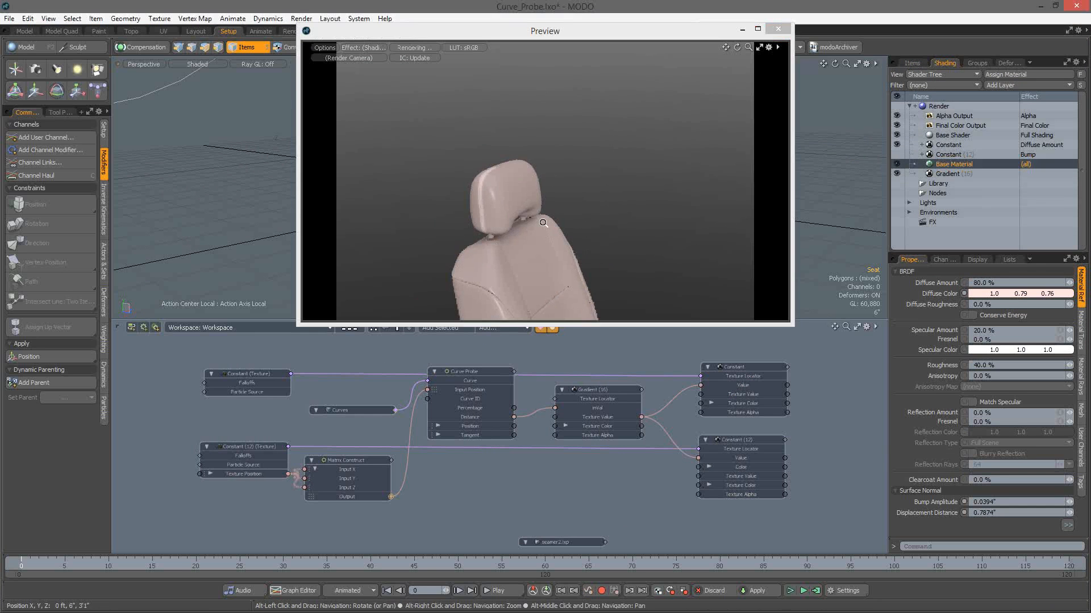
{"action": "left_click_drag", "start_coordinate": [543, 223], "coordinate": [673, 254]}
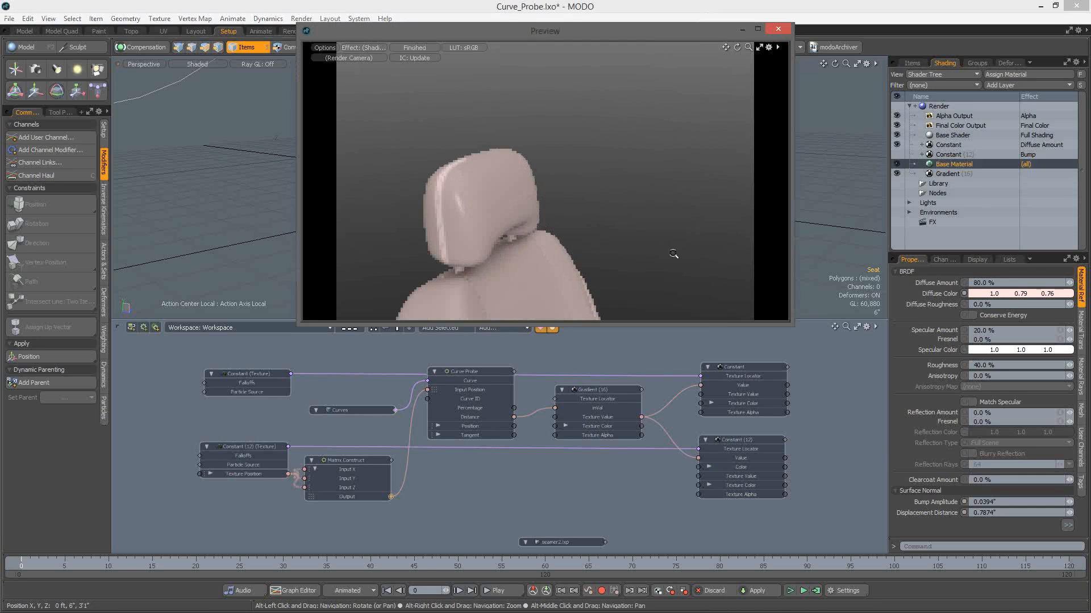
{"action": "right_click_drag", "start_coordinate": [674, 254], "coordinate": [558, 195], "text": "alt"}
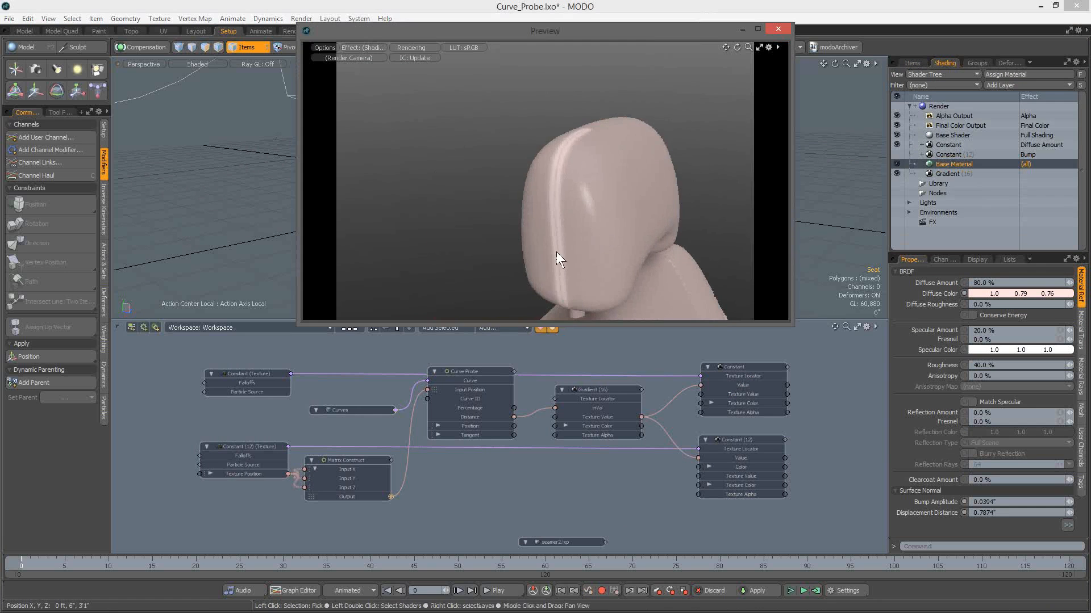
{"action": "left_click", "coordinate": [895, 143]}
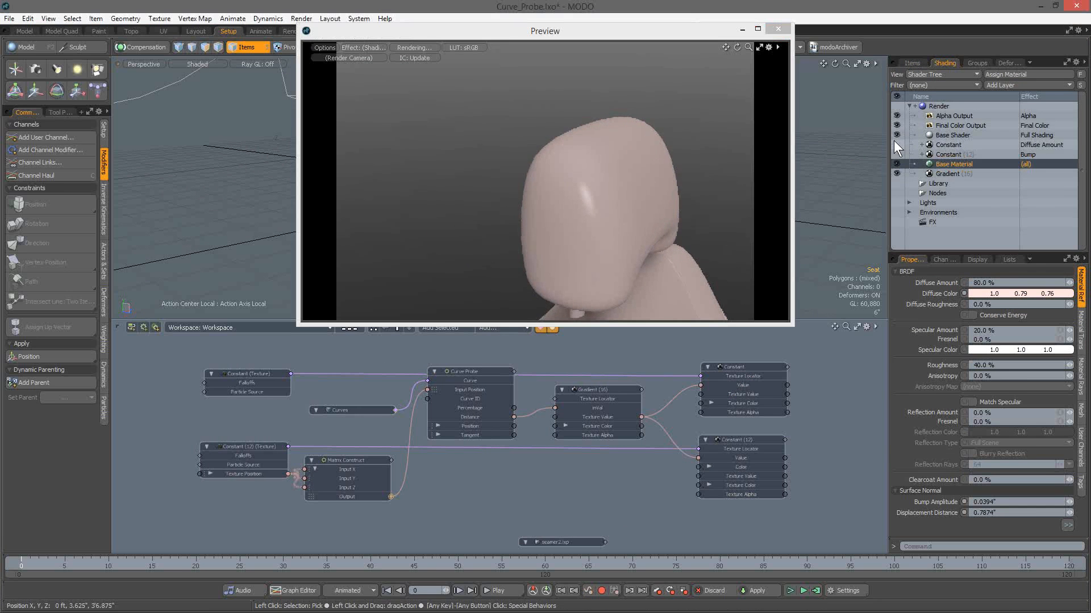
Enable the Constant (12) Bump layer and keep the Constant Diffuse Amount layer disabled for the headrest seam
{"action": "left_click", "coordinate": [895, 144]}
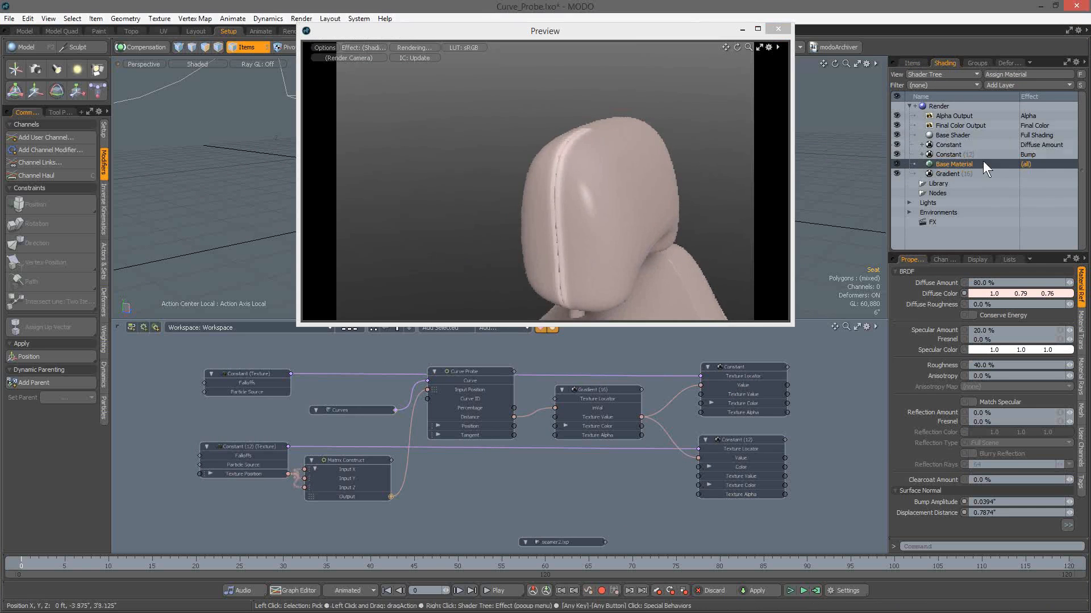
{"action": "left_click", "coordinate": [895, 145]}
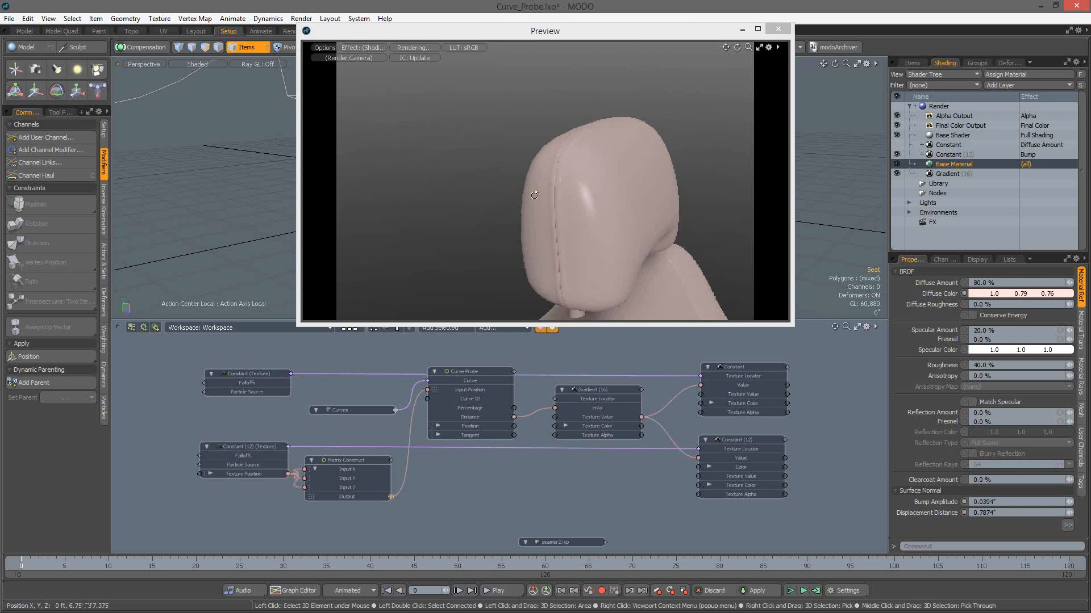
{"action": "scroll", "coordinate": [580, 170], "scroll_direction": "up", "scroll_amount": 3}
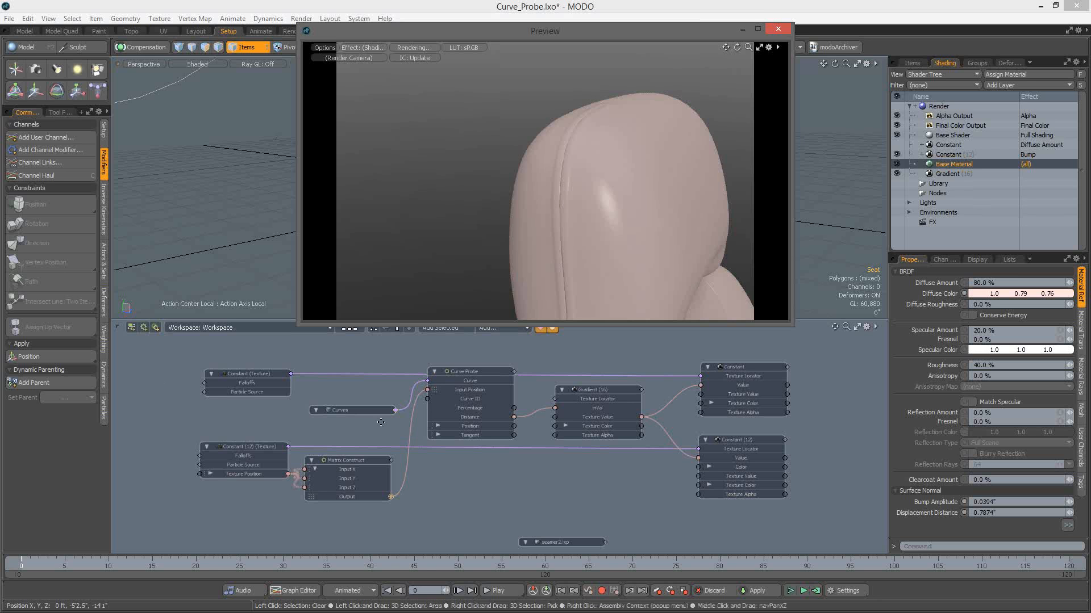
Review the properties of the Constant, Constant (12) and Curve Probe nodes in the schematic
{"action": "left_click", "coordinate": [297, 395], "text": "alt"}
{"action": "left_click_drag", "start_coordinate": [297, 396], "coordinate": [269, 394], "text": "alt"}
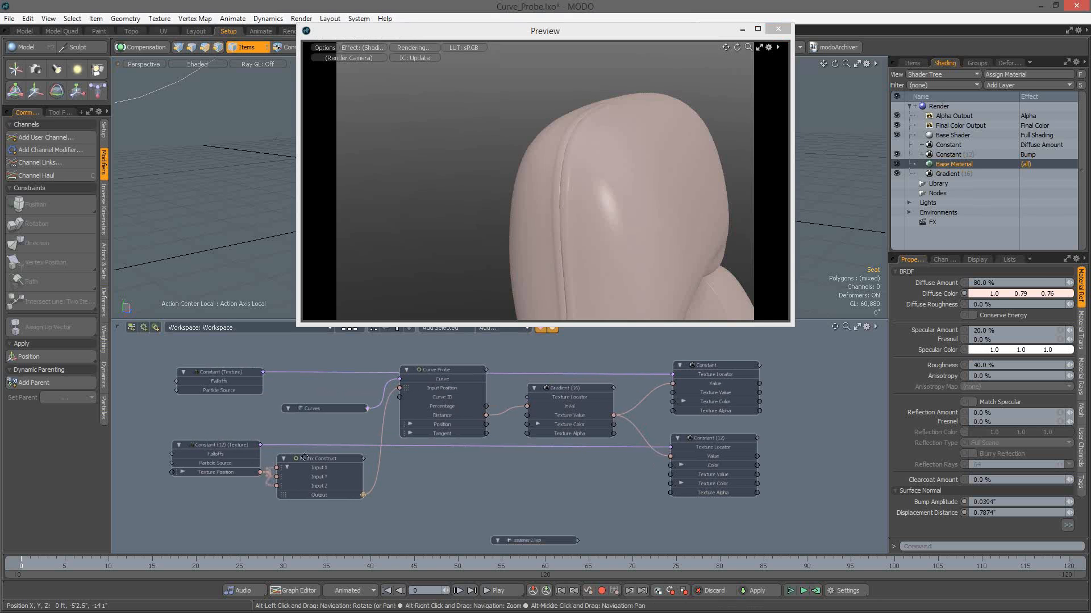
{"action": "left_click_drag", "start_coordinate": [226, 448], "coordinate": [218, 449]}
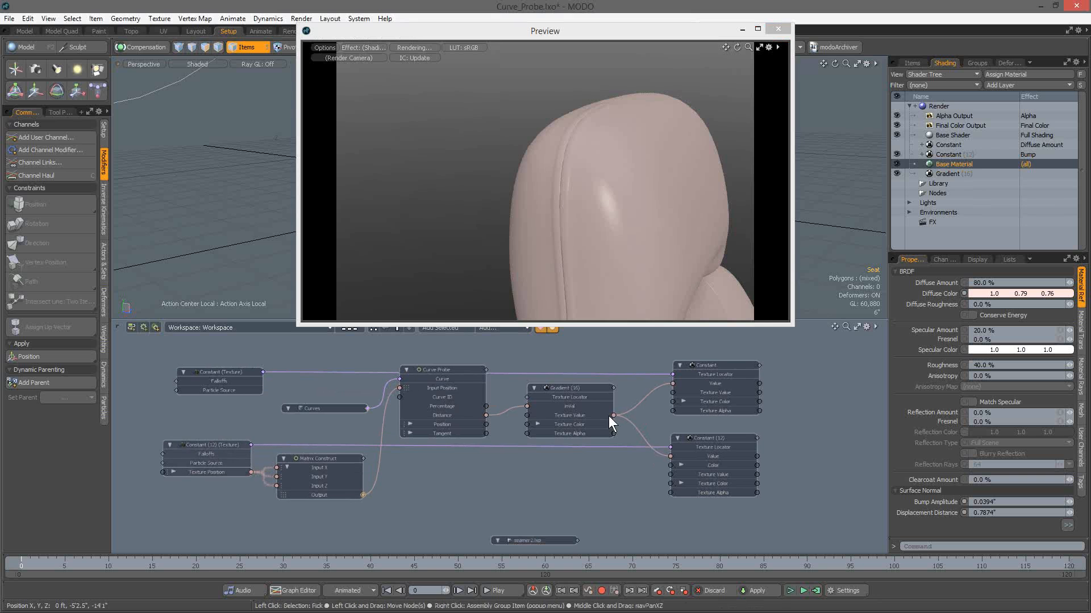
{"action": "left_click", "coordinate": [714, 411]}
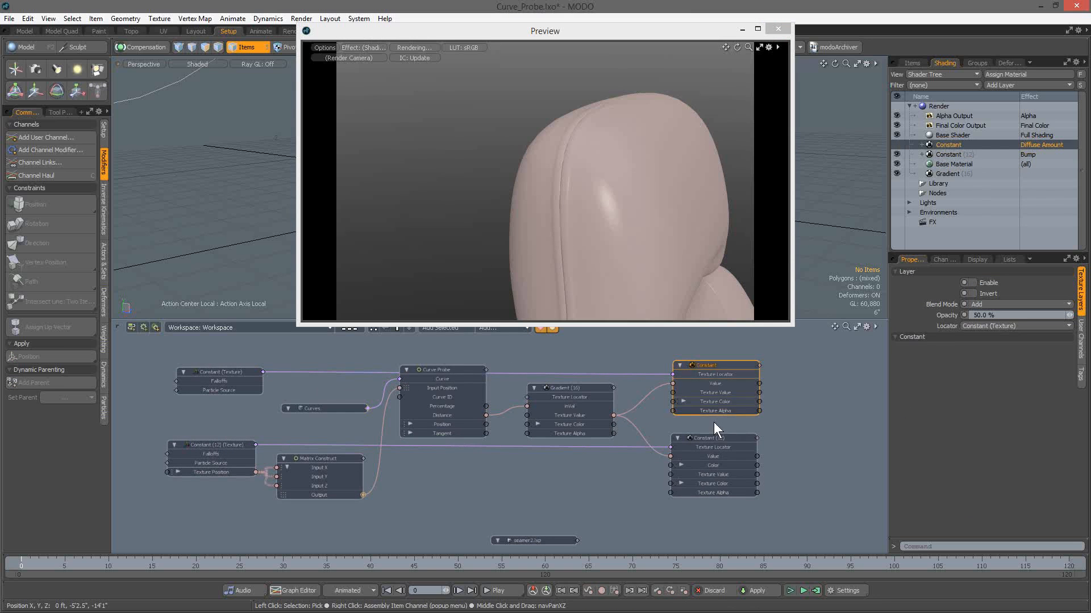
{"action": "left_click", "coordinate": [700, 440]}
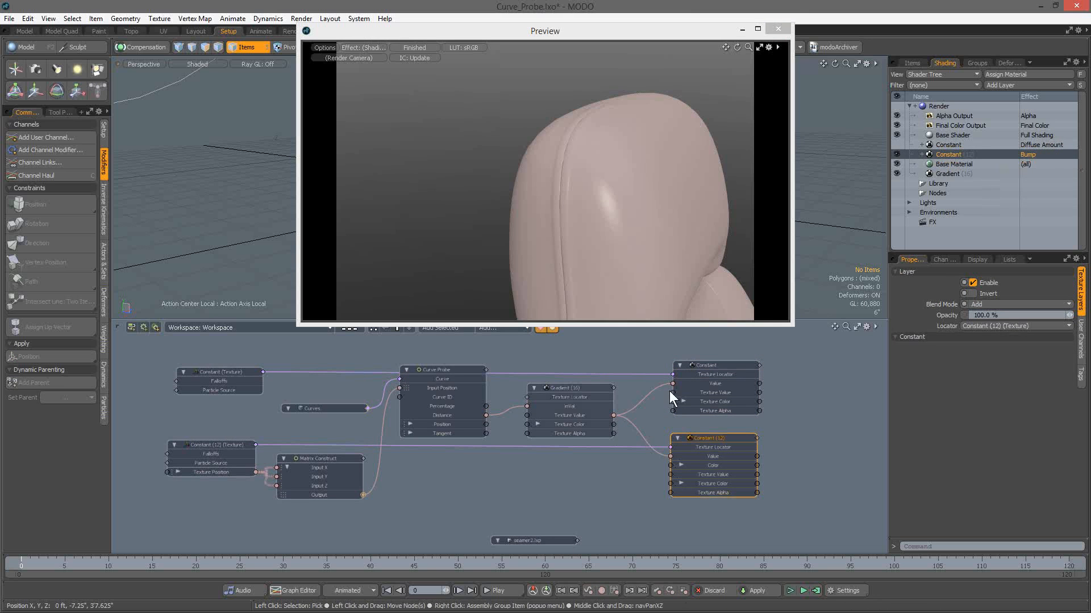
{"action": "left_click", "coordinate": [435, 370]}
Close the render Preview and frame the headrest with its seam curve in the 3D viewport
{"action": "left_click", "coordinate": [778, 29]}
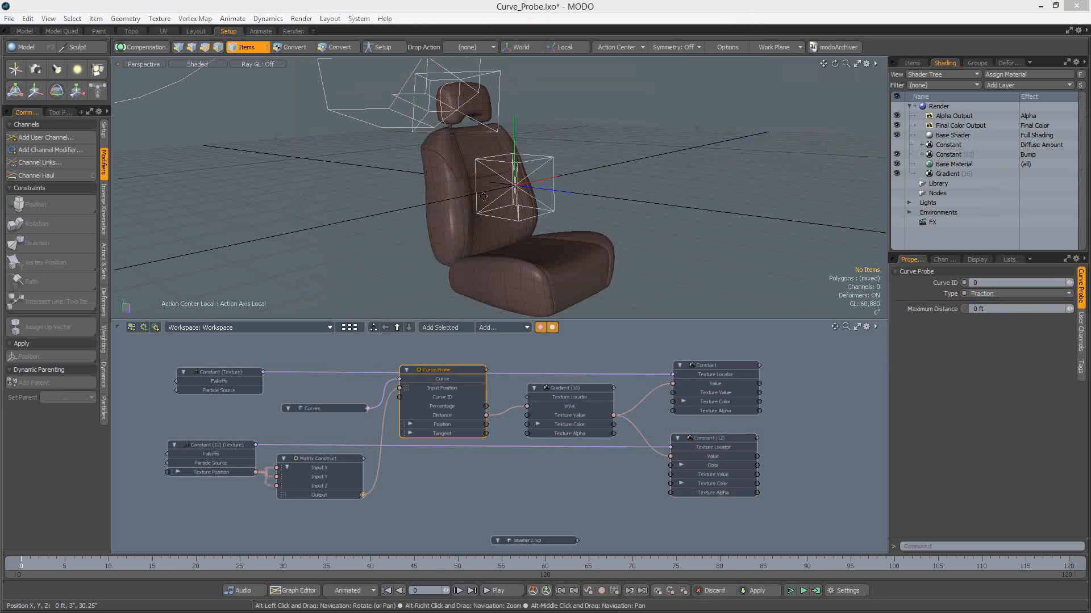
{"action": "middle_click_drag", "start_coordinate": [497, 112], "coordinate": [533, 219], "text": "alt"}
{"action": "right_click_drag", "start_coordinate": [533, 219], "coordinate": [572, 226], "text": "alt"}
{"action": "left_click_drag", "start_coordinate": [543, 239], "coordinate": [530, 59], "text": "alt"}
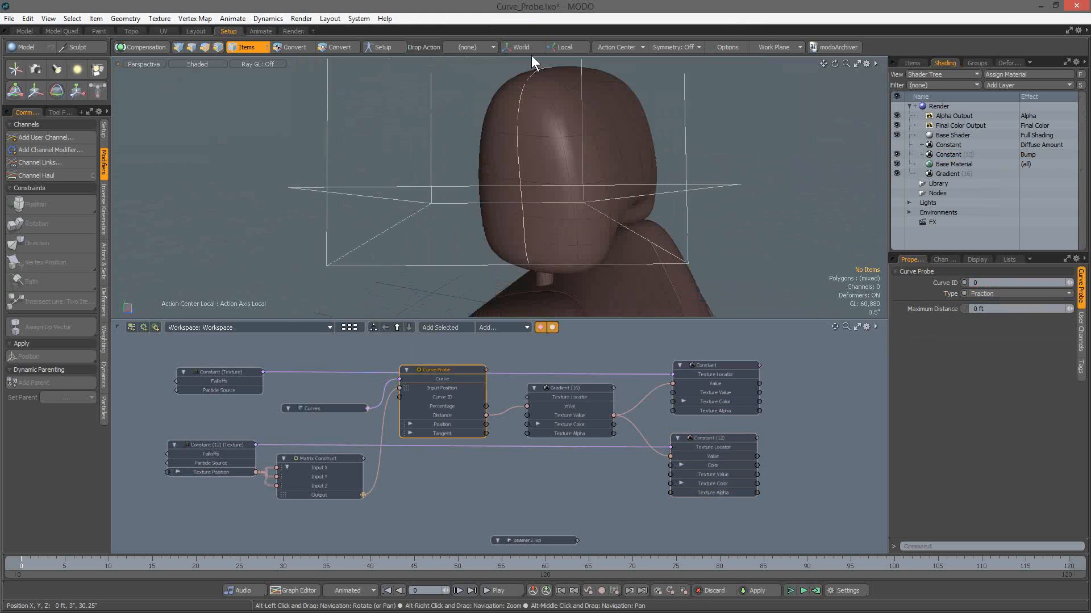
Examine the settings of the Gradient (16) node and the Constant Diffuse Amount layer
{"action": "left_click", "coordinate": [553, 389]}
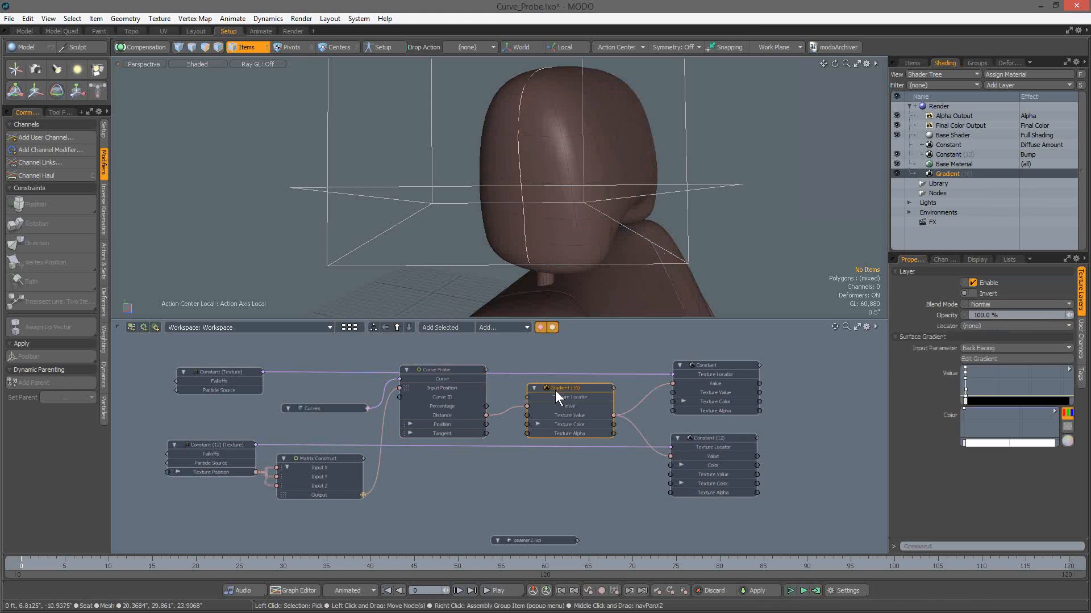
{"action": "left_click", "coordinate": [713, 365]}
{"action": "left_click", "coordinate": [1029, 145]}
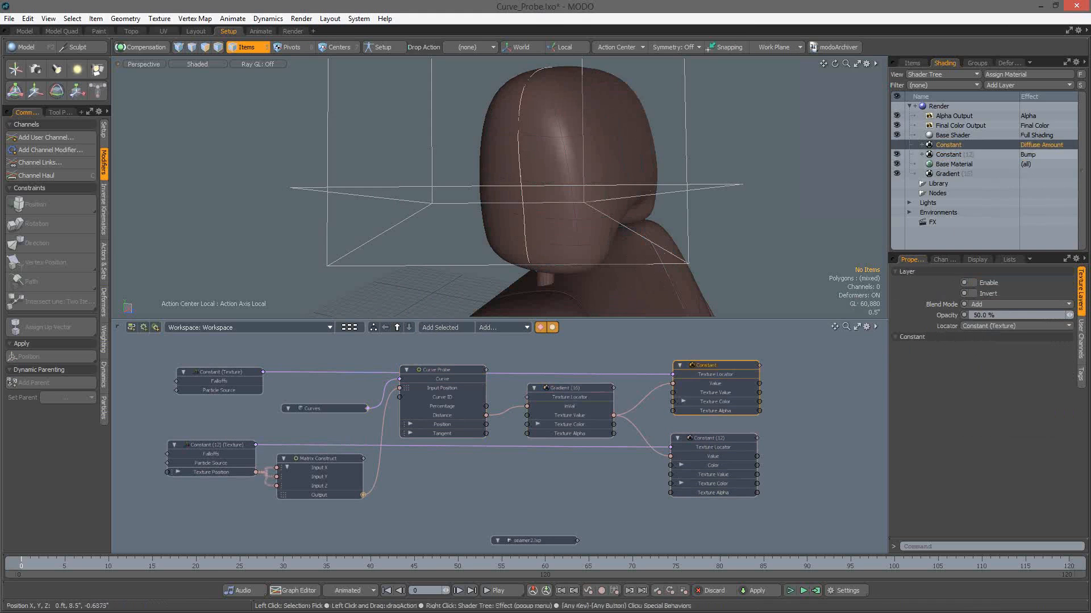
Examine the headrest seam up close in the render Preview beside the viewport, and close the Preview
{"action": "left_click_drag", "start_coordinate": [1090, 89], "coordinate": [217, 68]}
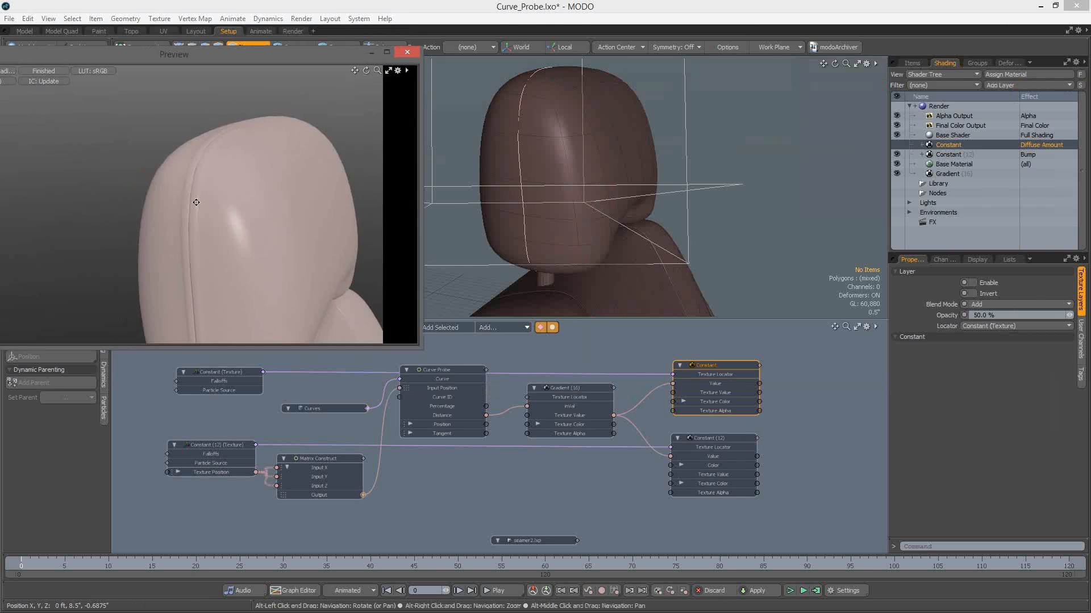
{"action": "left_click_drag", "start_coordinate": [196, 202], "coordinate": [205, 175], "text": "alt"}
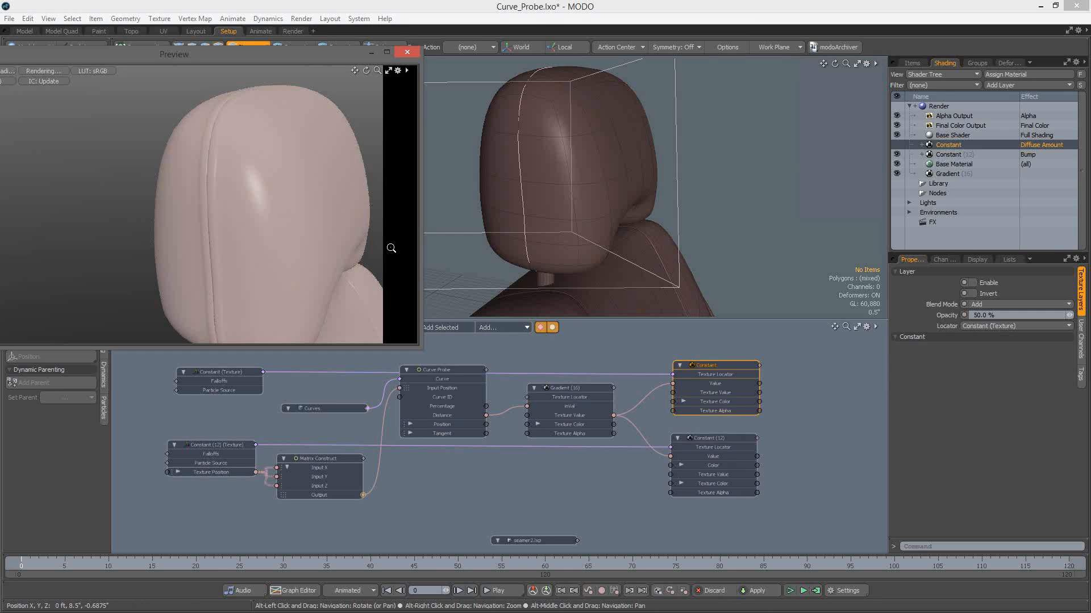
{"action": "left_click_drag", "start_coordinate": [391, 247], "coordinate": [287, 185], "text": "ctrl+alt"}
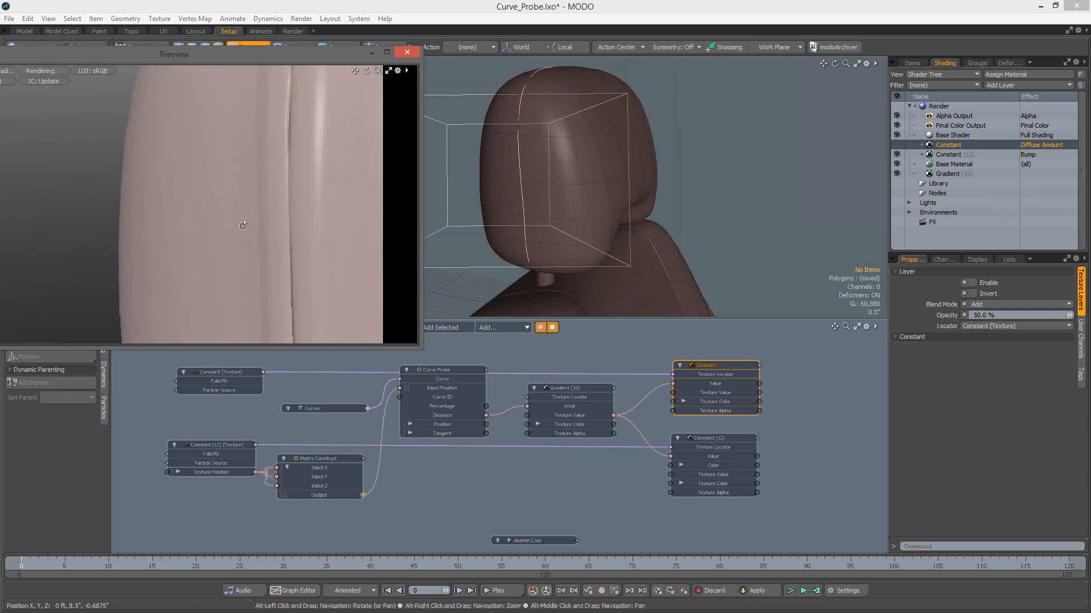
{"action": "left_click_drag", "start_coordinate": [243, 225], "coordinate": [267, 148], "text": "alt"}
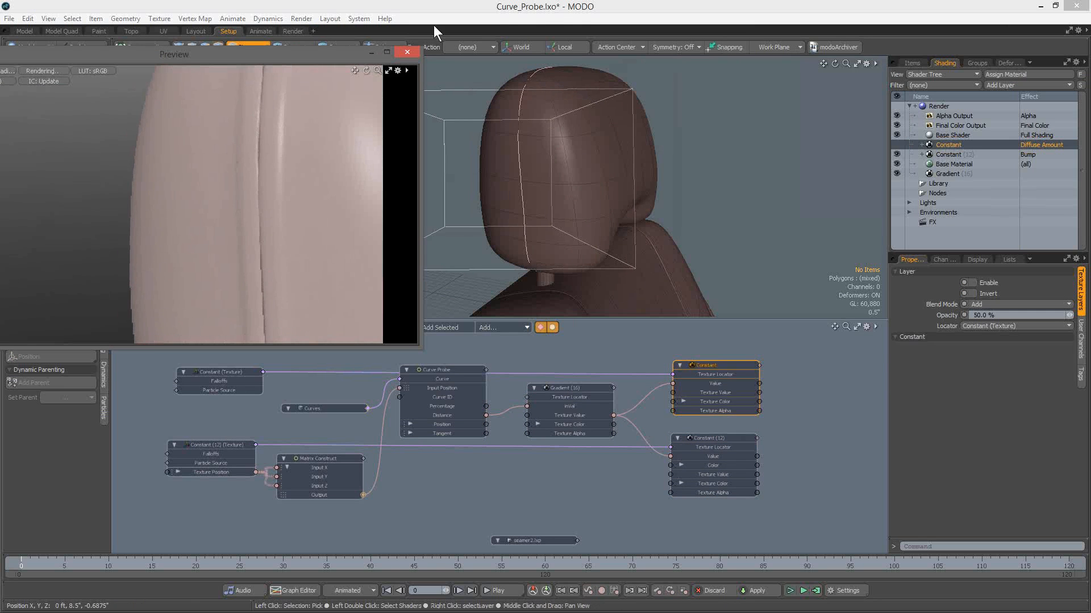
{"action": "left_click", "coordinate": [413, 51]}
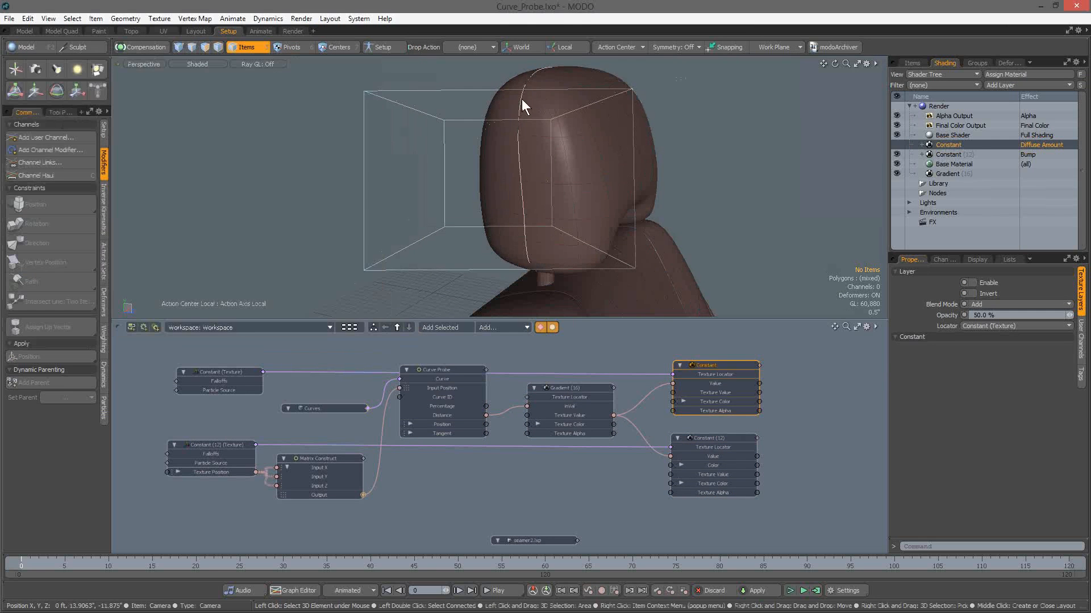
Activate the Curves mesh and select the headrest's seam curve in Polygons mode
{"action": "left_click", "coordinate": [911, 62]}
{"action": "left_click", "coordinate": [910, 116]}
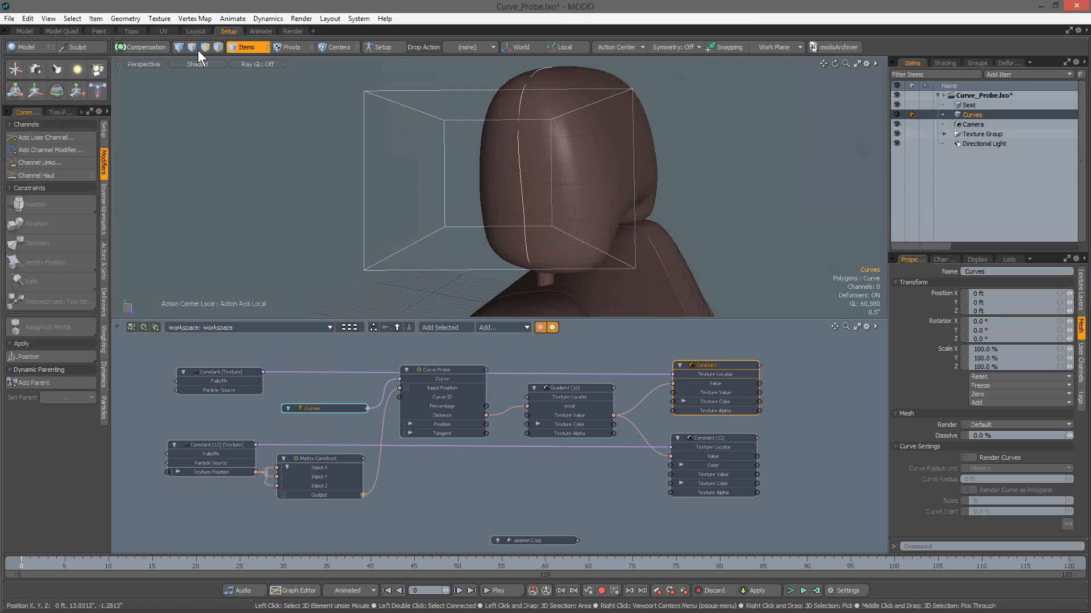
{"action": "left_click", "coordinate": [206, 47]}
{"action": "left_click", "coordinate": [518, 154]}
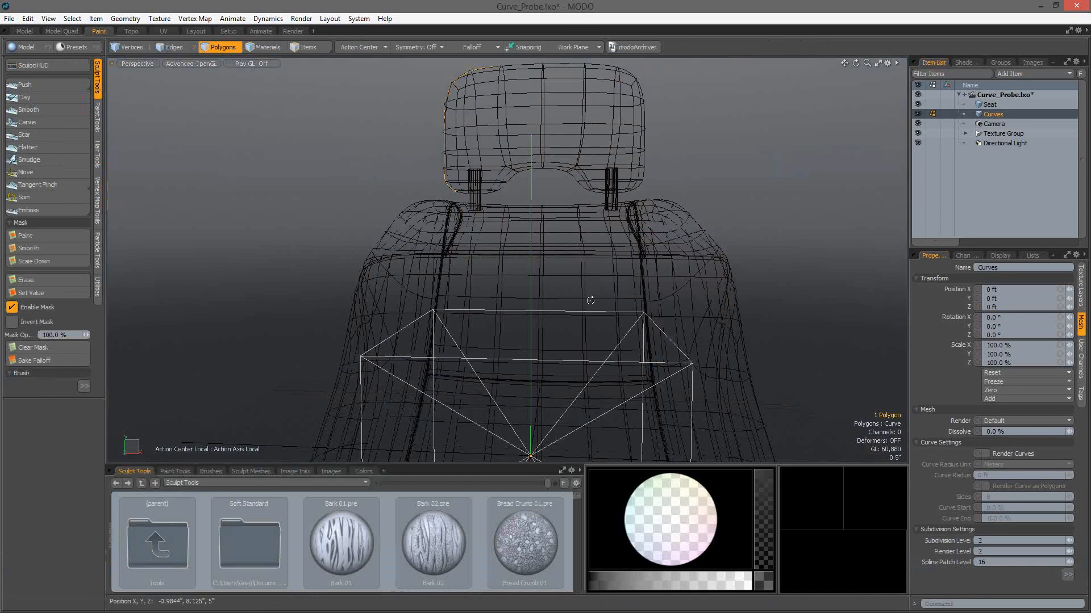
Switch to the Topo layout and activate the Topology Pen with the headrest curve in view
{"action": "left_click_drag", "start_coordinate": [590, 300], "coordinate": [386, 286], "text": "alt"}
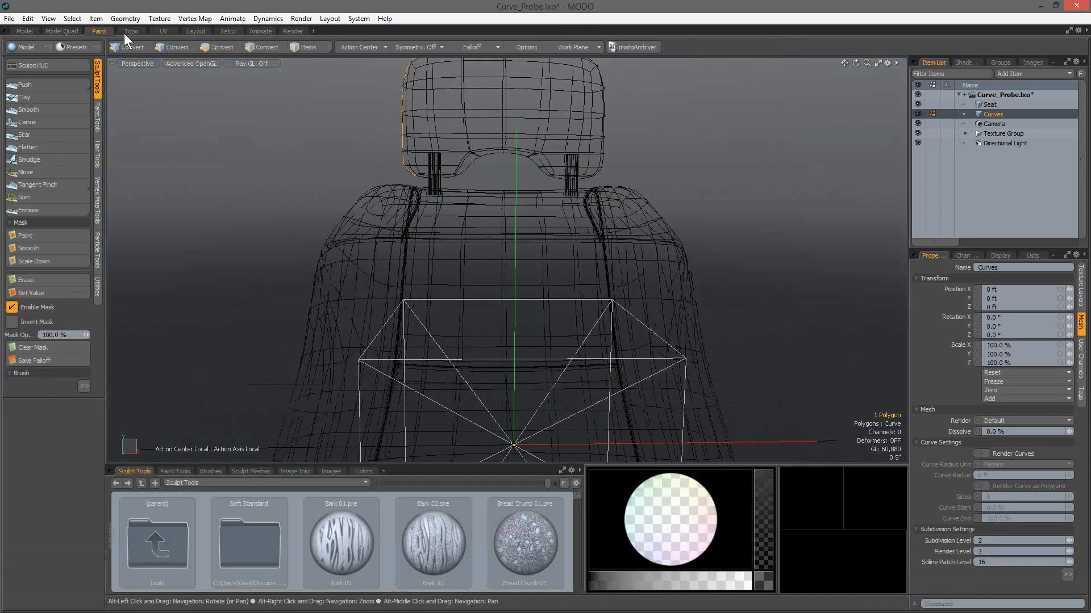
{"action": "left_click", "coordinate": [130, 31]}
{"action": "mouse_move", "coordinate": [497, 182]}
{"action": "left_mouse_down", "text": "alt"}
{"action": "mouse_move", "coordinate": [600, 247]}
{"action": "mouse_move", "coordinate": [477, 204]}
{"action": "mouse_move", "coordinate": [518, 194]}
{"action": "mouse_move", "coordinate": [537, 319]}
{"action": "left_mouse_up", "text": "alt"}
{"action": "left_click", "coordinate": [37, 66]}
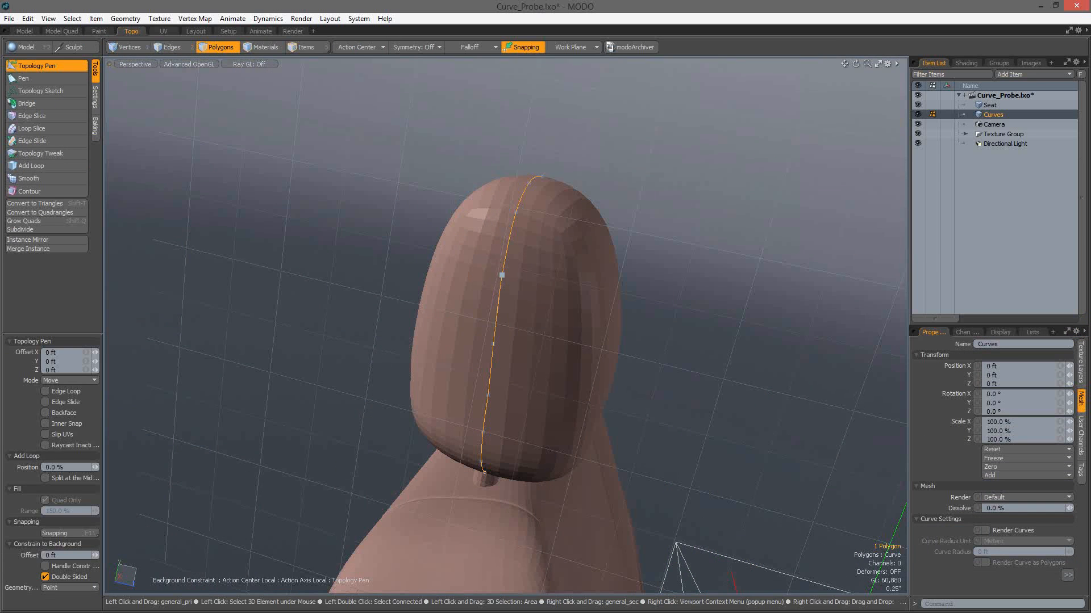
Try bending the headrest seam curve with the Topology Pen by moving a point about -0.07" in Y and -0.62" in Z, checking the Preview
{"action": "left_click_drag", "start_coordinate": [501, 275], "coordinate": [423, 262]}
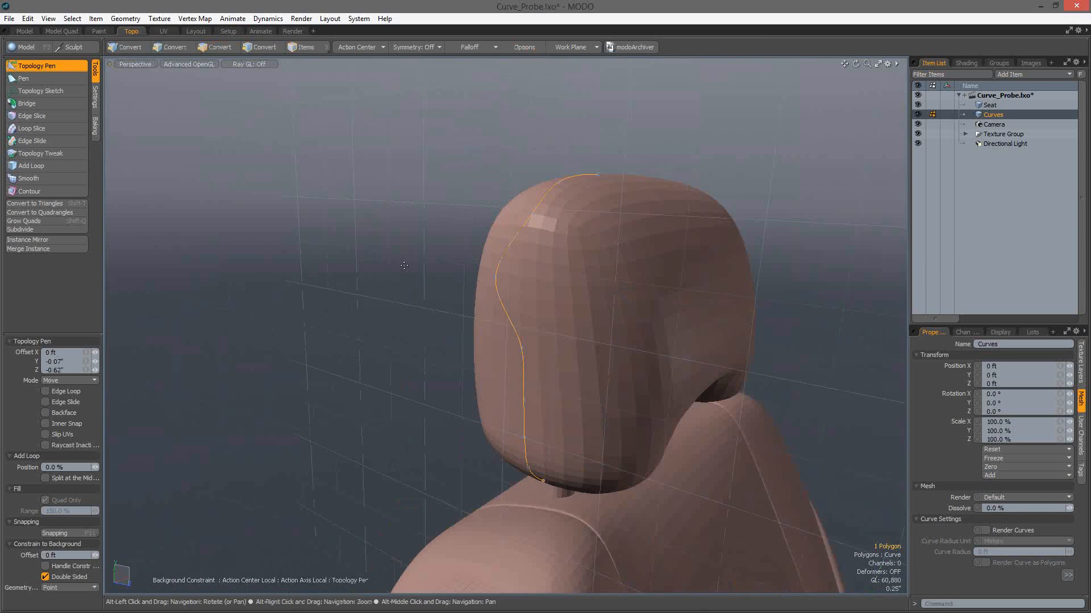
{"action": "key", "text": "space"}
{"action": "key", "text": "F8"}
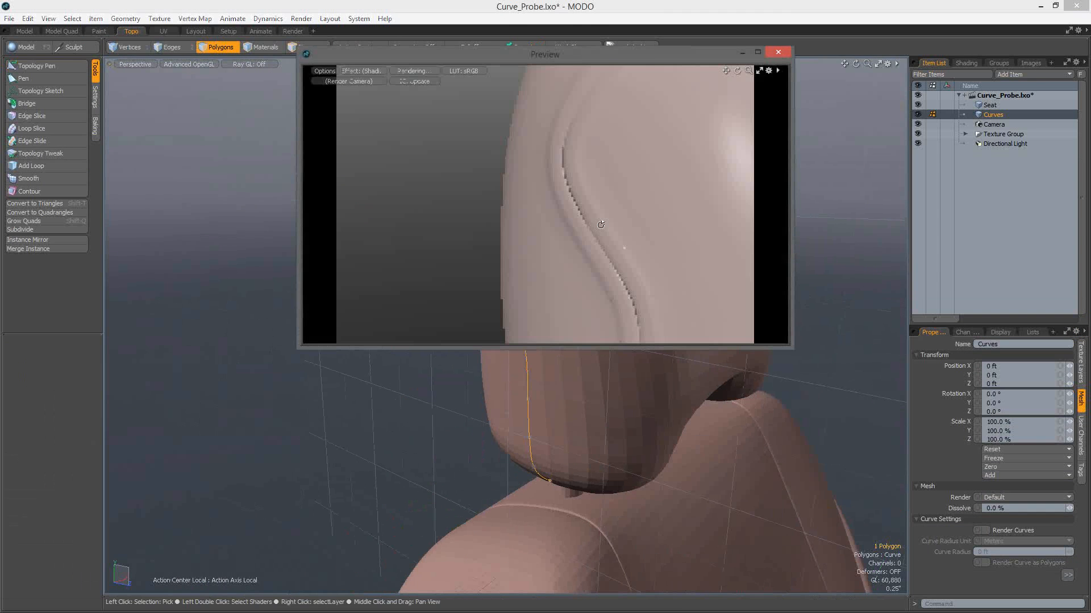
{"action": "left_click", "coordinate": [778, 52]}
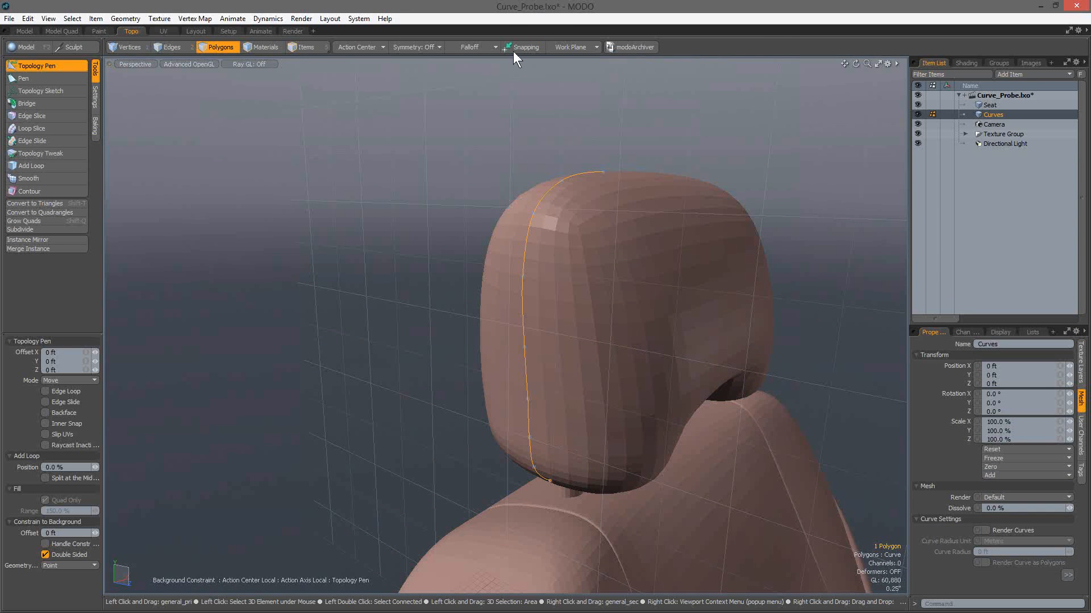
Set the Constraint Mode to Background with Handle Constraint enabled
{"action": "left_click", "coordinate": [524, 50]}
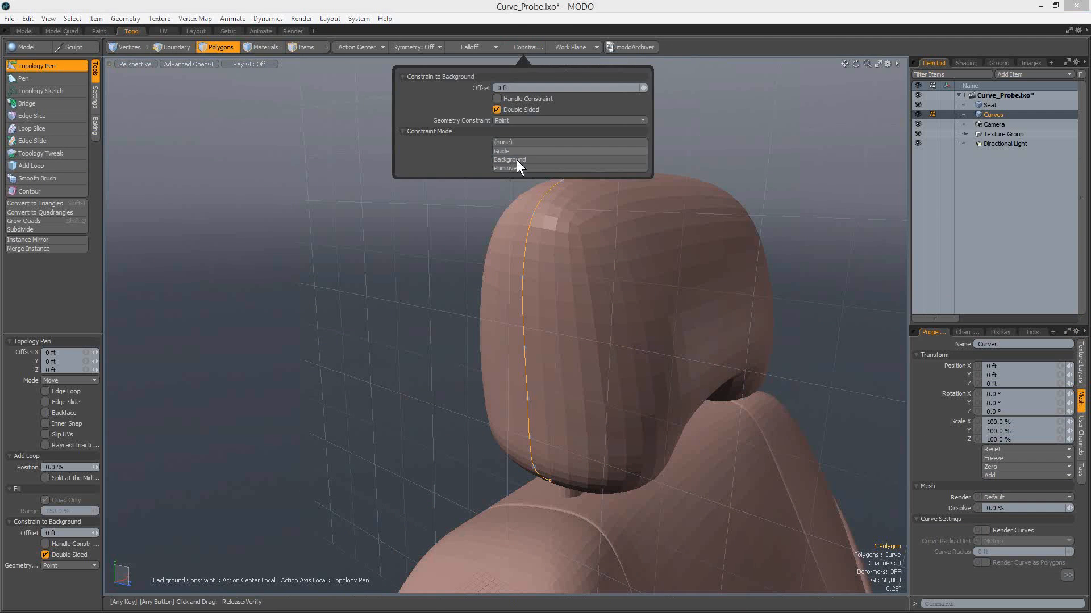
{"action": "left_click", "coordinate": [516, 159]}
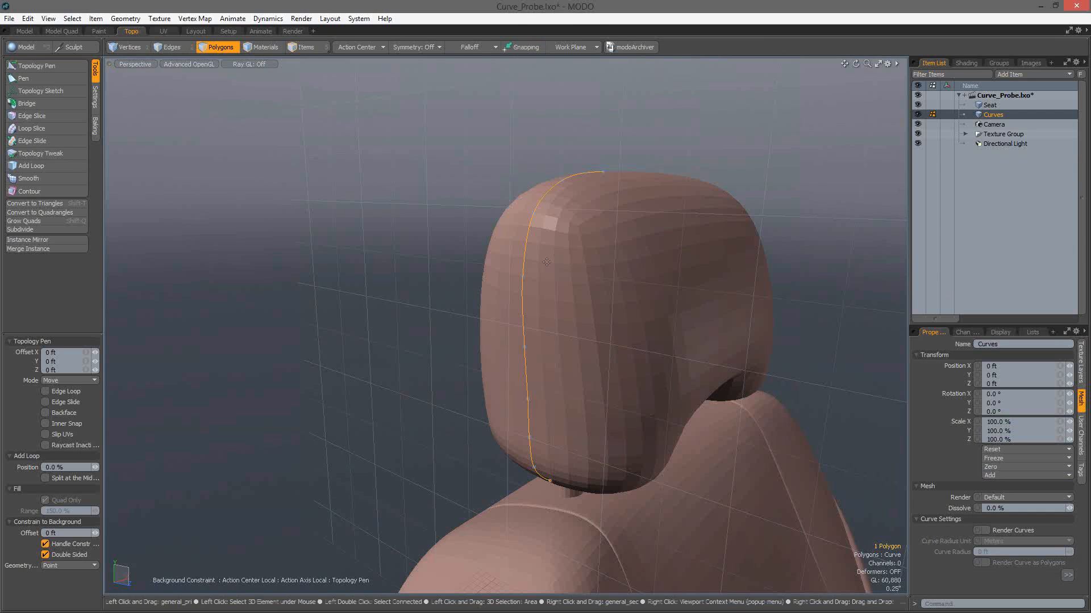
{"action": "left_click_drag", "start_coordinate": [734, 284], "coordinate": [380, 138], "text": "alt"}
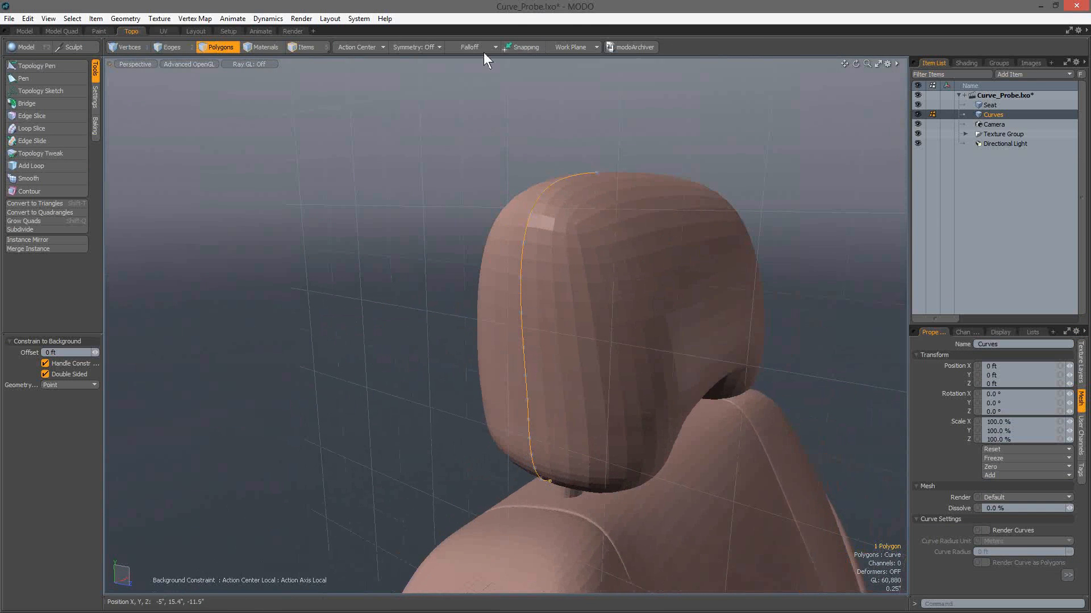
Set the Constraint Mode to (none) and reopen the render Preview of the headrest seam
{"action": "left_click", "coordinate": [522, 46], "text": "ctrl"}
{"action": "left_click", "coordinate": [520, 141]}
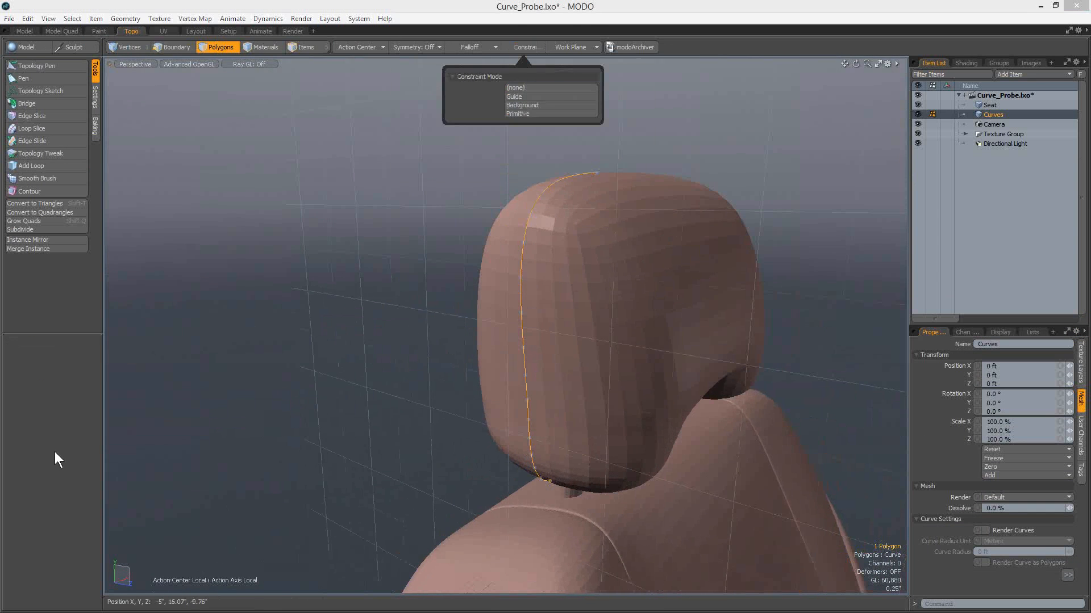
{"action": "key", "text": "F8"}
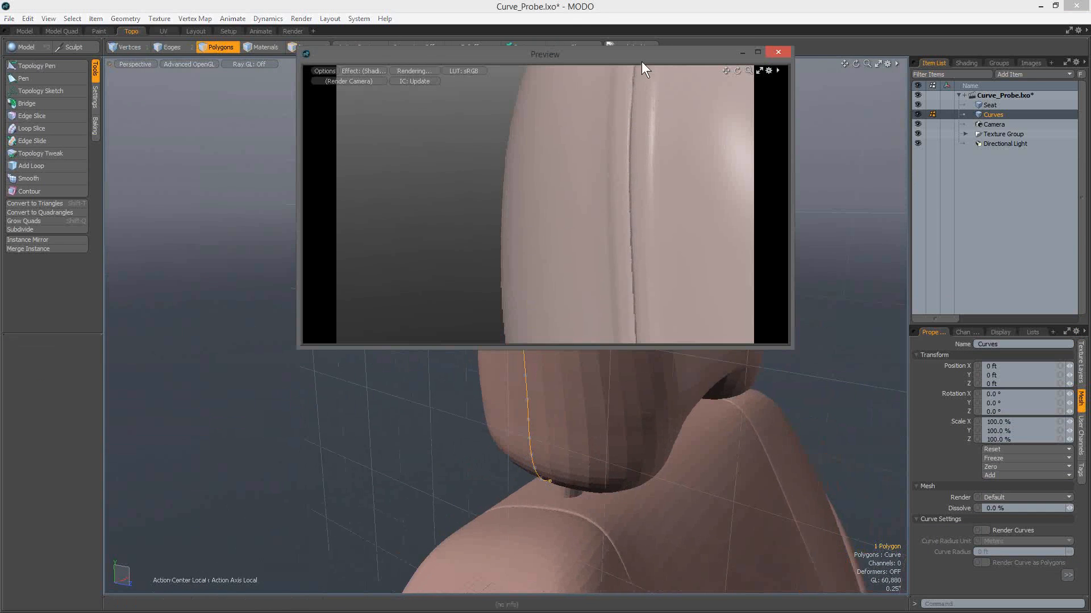
Open the Gradient (16) Value curve in the Gradient Editor, arranged beside the render Preview in the Setup layout
{"action": "left_click_drag", "start_coordinate": [585, 55], "coordinate": [218, 145]}
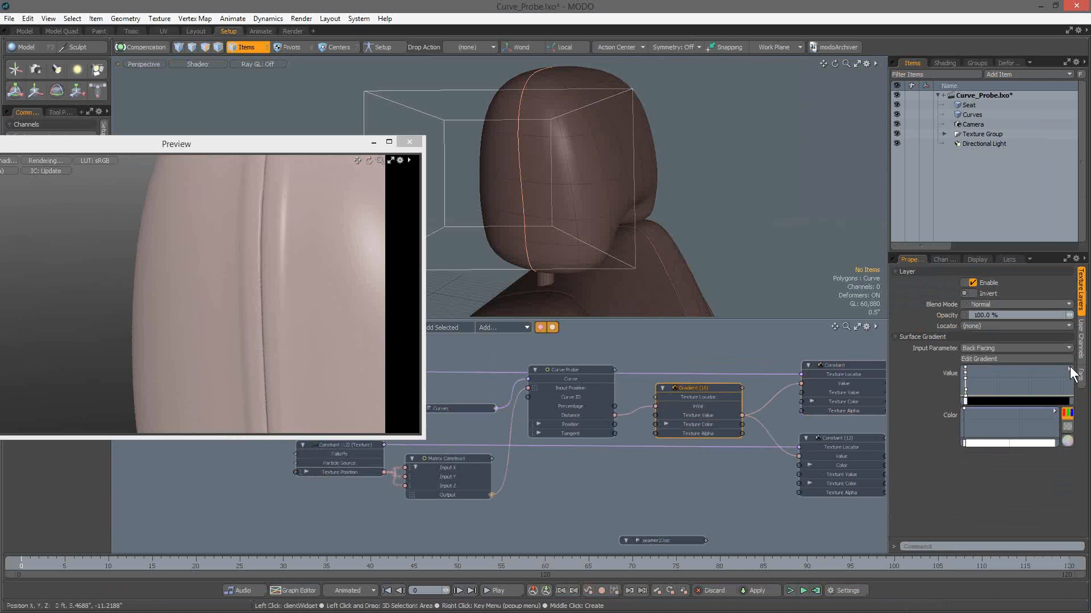
{"action": "left_click", "coordinate": [1069, 368]}
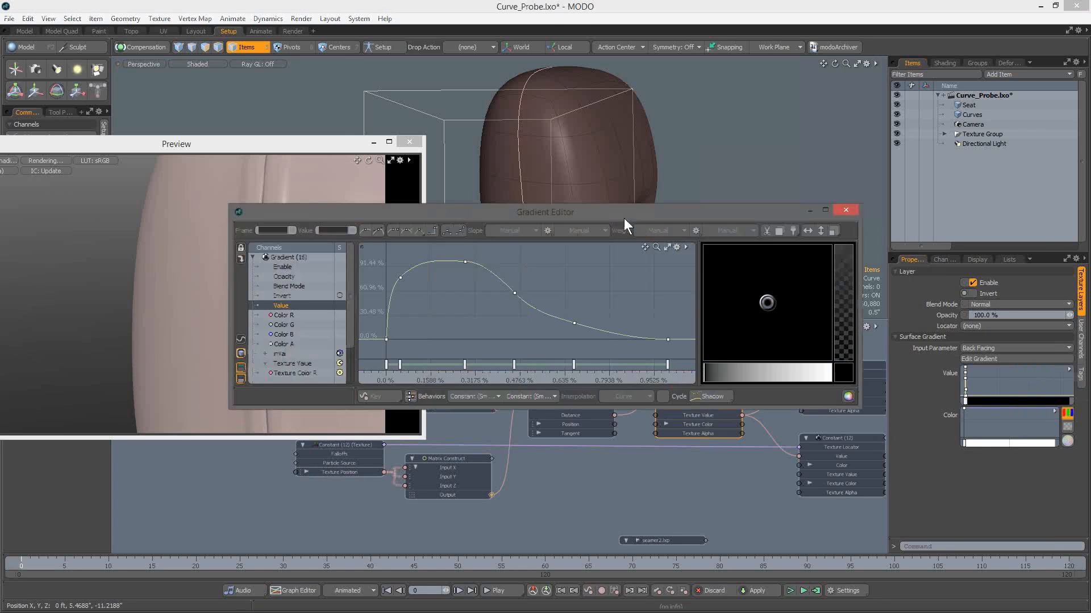
{"action": "left_click_drag", "start_coordinate": [623, 218], "coordinate": [794, 330]}
{"action": "key", "text": "alt"}
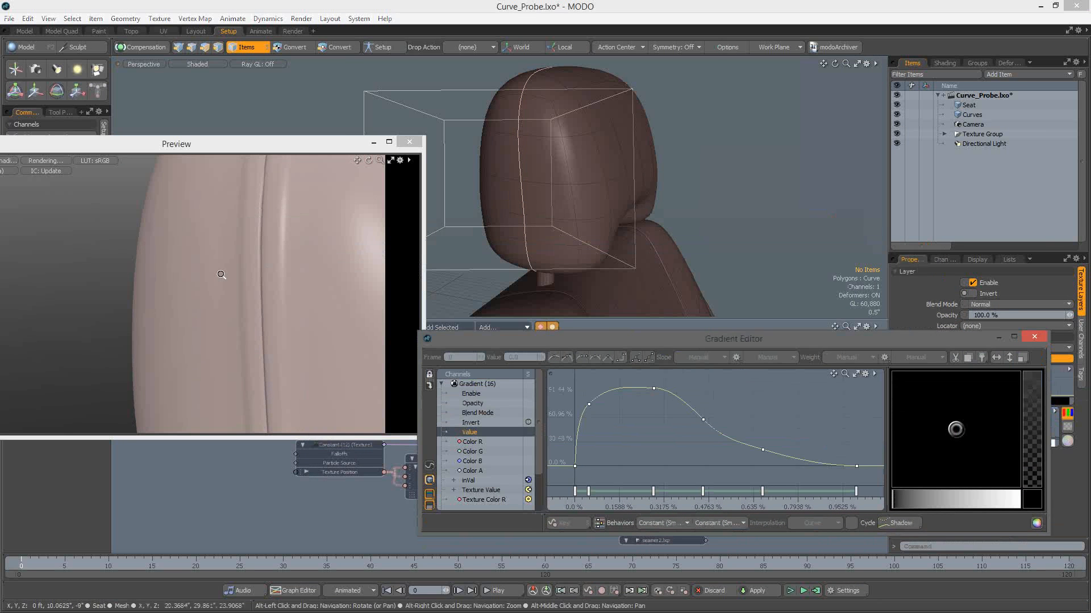
Try shifting all keys of the Gradient (16) Value curve so it starts at about 0.47 % input, check the Preview, and undo the shift
{"action": "right_click_drag", "start_coordinate": [221, 274], "coordinate": [193, 274], "text": "alt"}
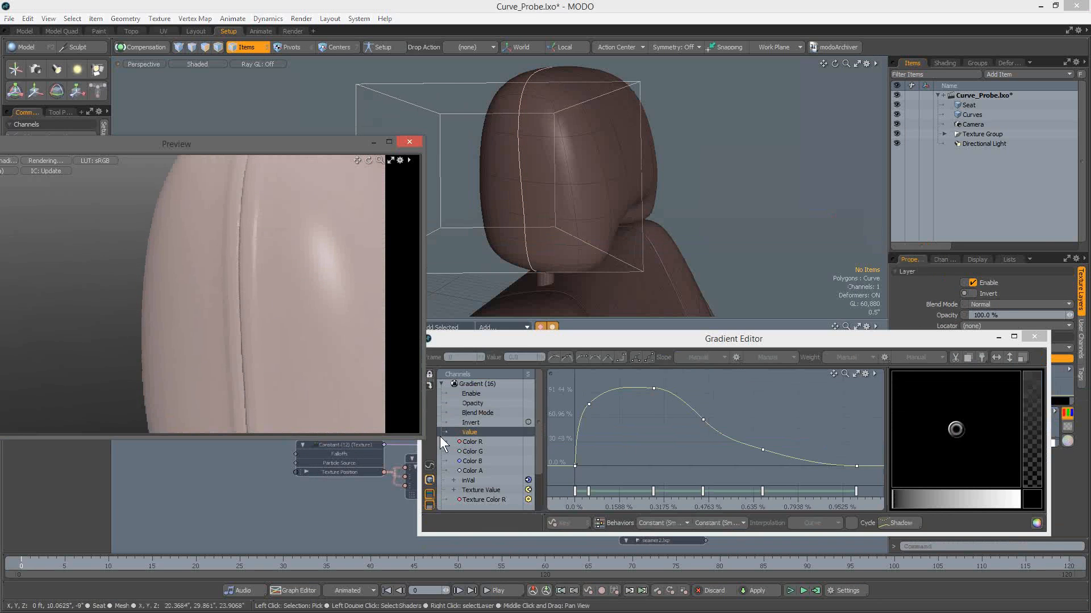
{"action": "left_click_drag", "start_coordinate": [633, 451], "coordinate": [623, 415], "text": "ctrl+alt"}
{"action": "right_click", "coordinate": [603, 418]}
{"action": "left_click", "coordinate": [658, 379]}
{"action": "left_click_drag", "start_coordinate": [589, 374], "coordinate": [878, 474]}
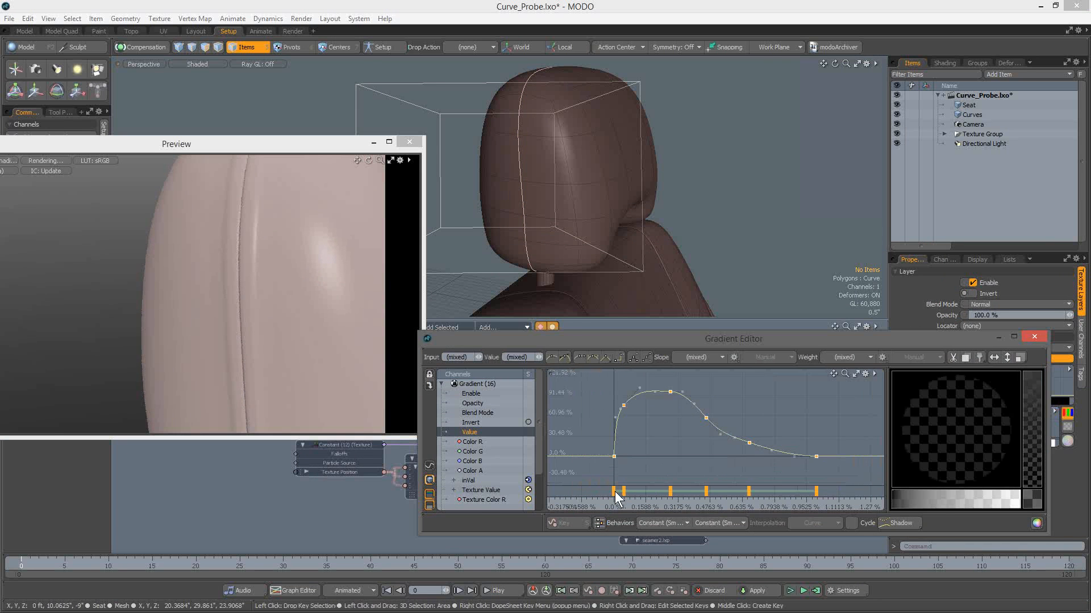
{"action": "left_click_drag", "start_coordinate": [616, 493], "coordinate": [710, 479]}
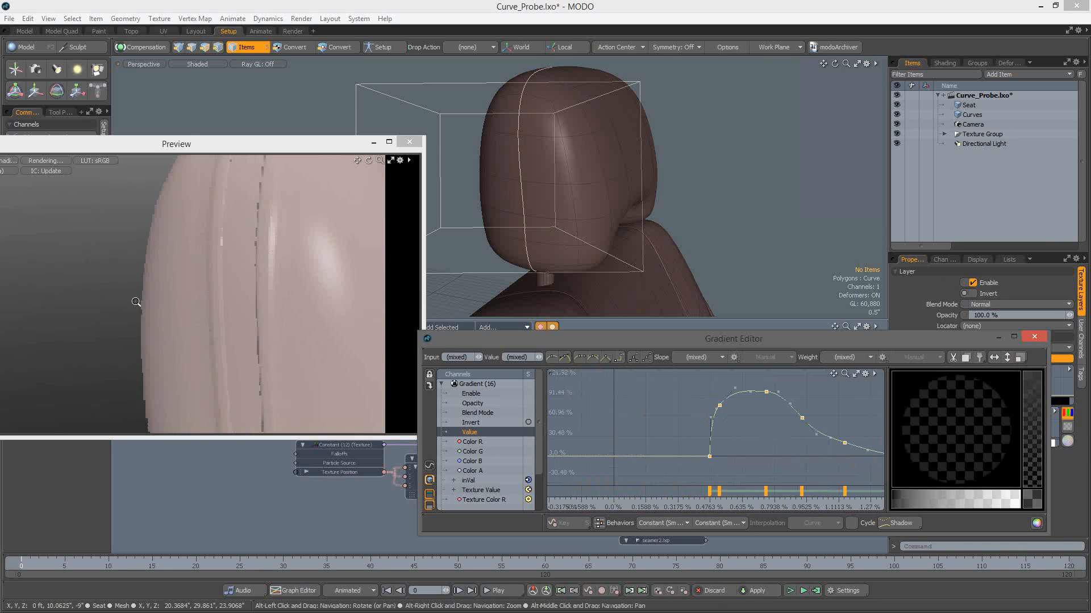
{"action": "right_click_drag", "start_coordinate": [136, 302], "coordinate": [219, 243], "text": "alt"}
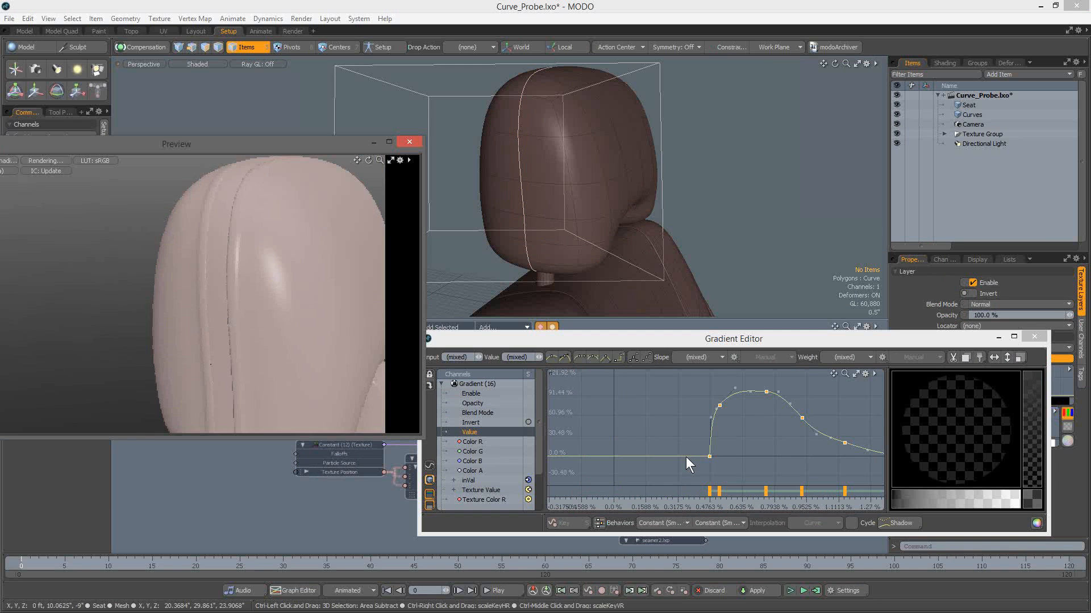
{"action": "key", "text": "ctrl+z"}
{"action": "key", "text": "ctrl+z"}
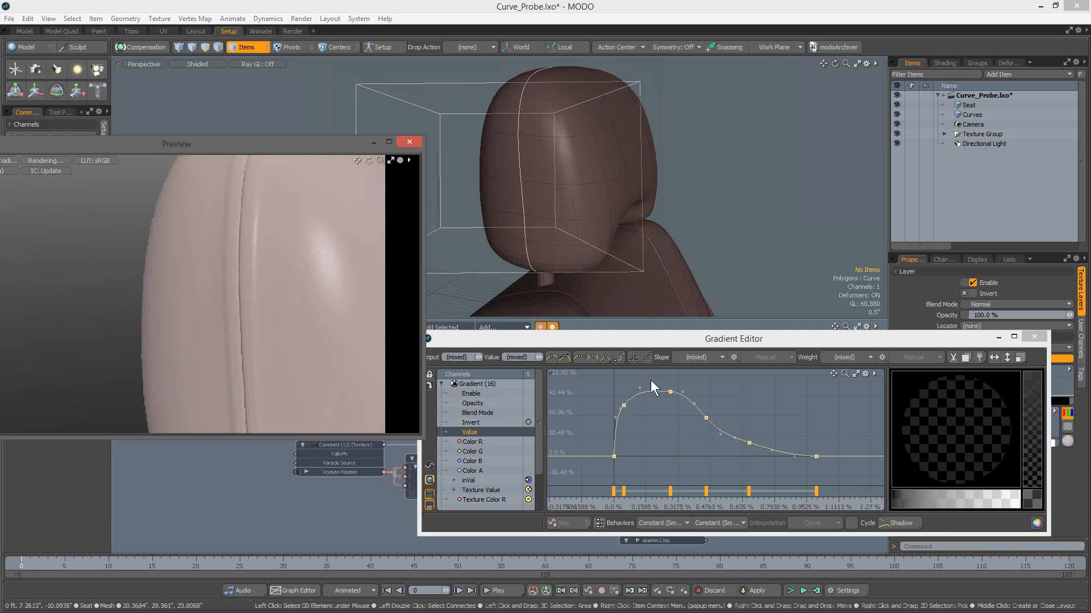
Add a key to the Value curve at input 0.1422 % and value 189.4978 %, and check the headrest seam in the Preview
{"action": "left_click_drag", "start_coordinate": [650, 393], "coordinate": [694, 428], "text": "alt"}
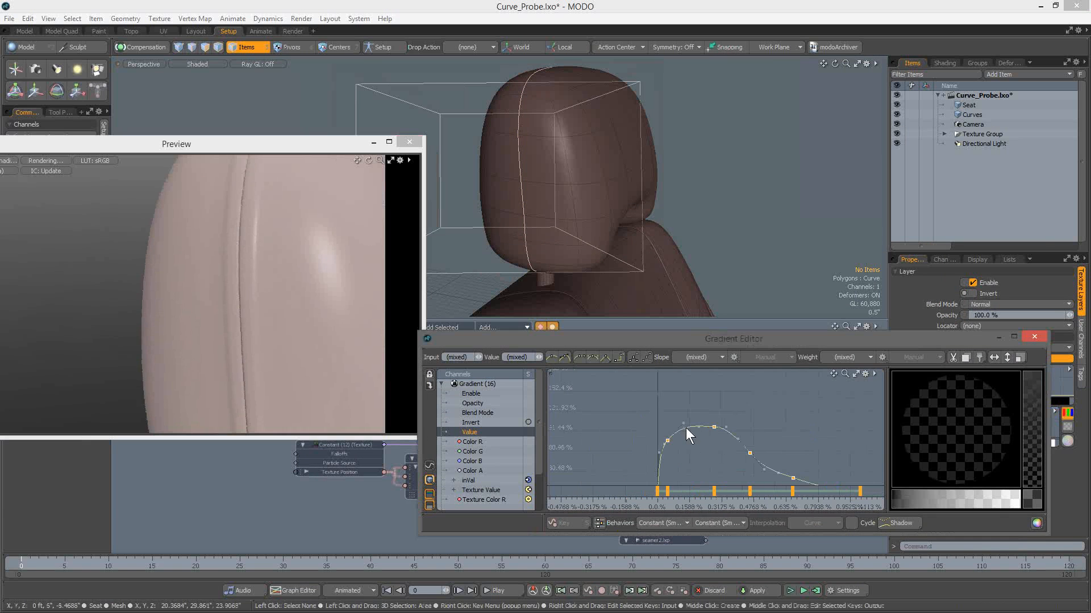
{"action": "middle_click", "coordinate": [686, 367]}
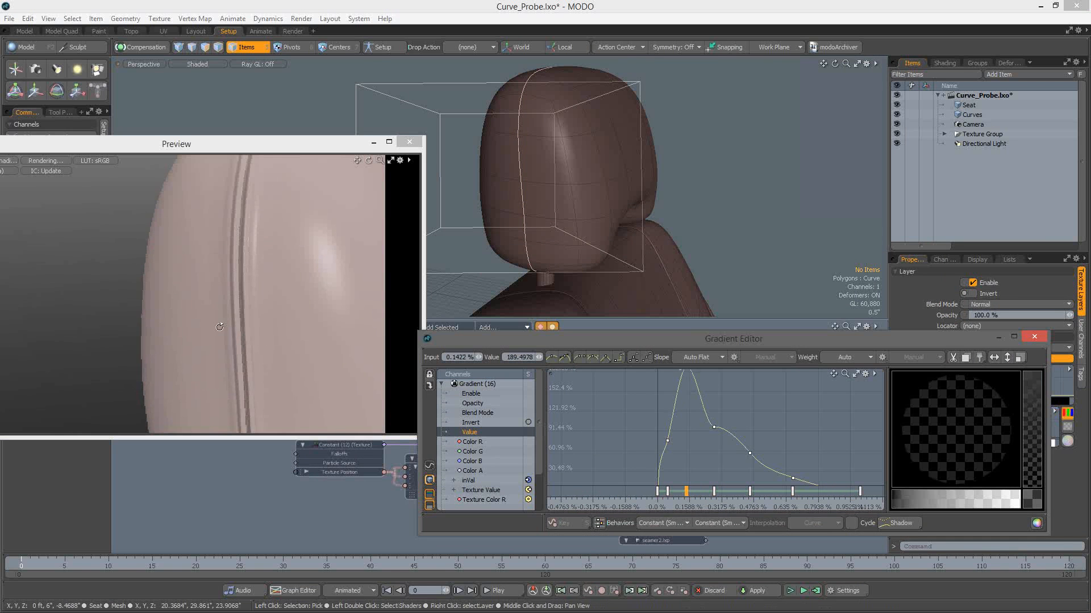
{"action": "left_click_drag", "start_coordinate": [219, 327], "coordinate": [197, 226], "text": "alt"}
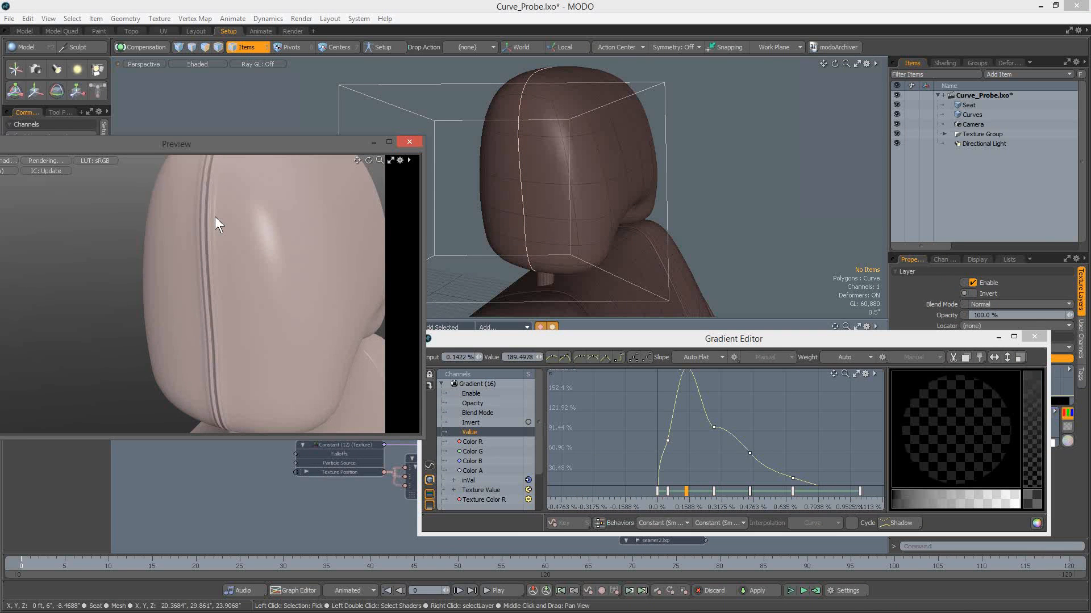
Close the Preview and Gradient Editor windows along with the Curve_Probe.lxo scene
{"action": "left_click", "coordinate": [407, 142]}
{"action": "left_click", "coordinate": [1033, 337]}
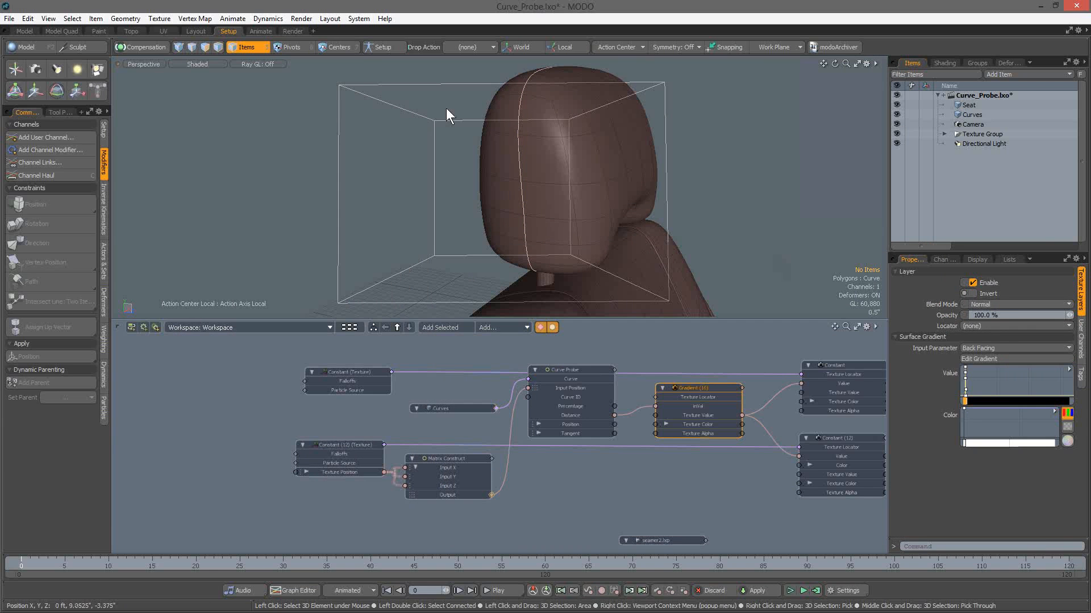
{"action": "left_click", "coordinate": [9, 19]}
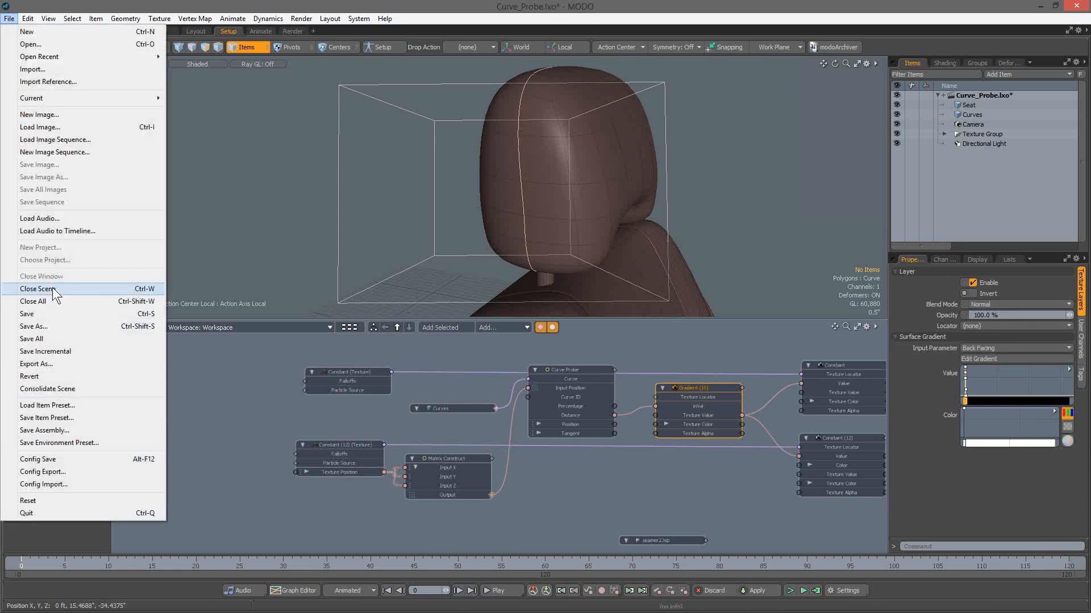
{"action": "left_click", "coordinate": [52, 288]}
{"action": "left_click", "coordinate": [647, 312]}
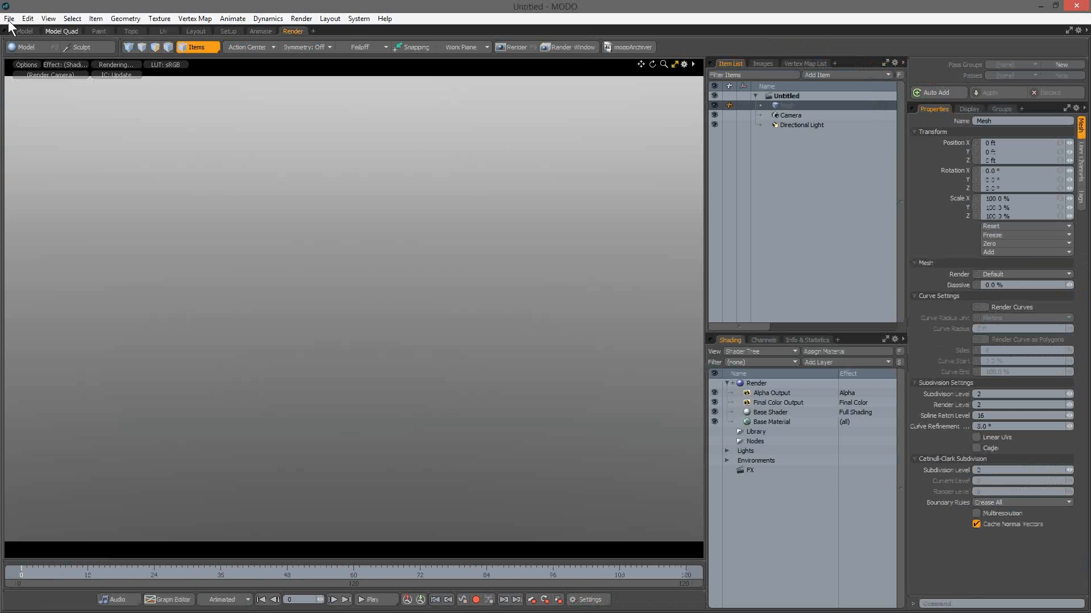
Open the scene 801_Rendering_SPotlight2.lxo from the Video 6 Rendering folder under 801-Demo-Files > Spotlights
{"action": "left_click", "coordinate": [9, 20]}
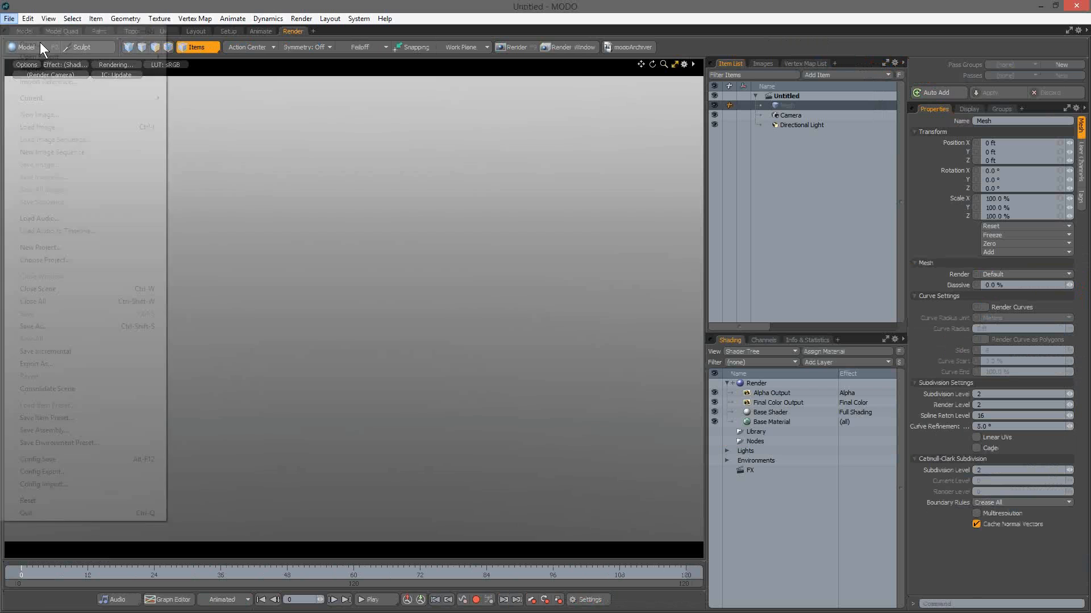
{"action": "left_click", "coordinate": [42, 44]}
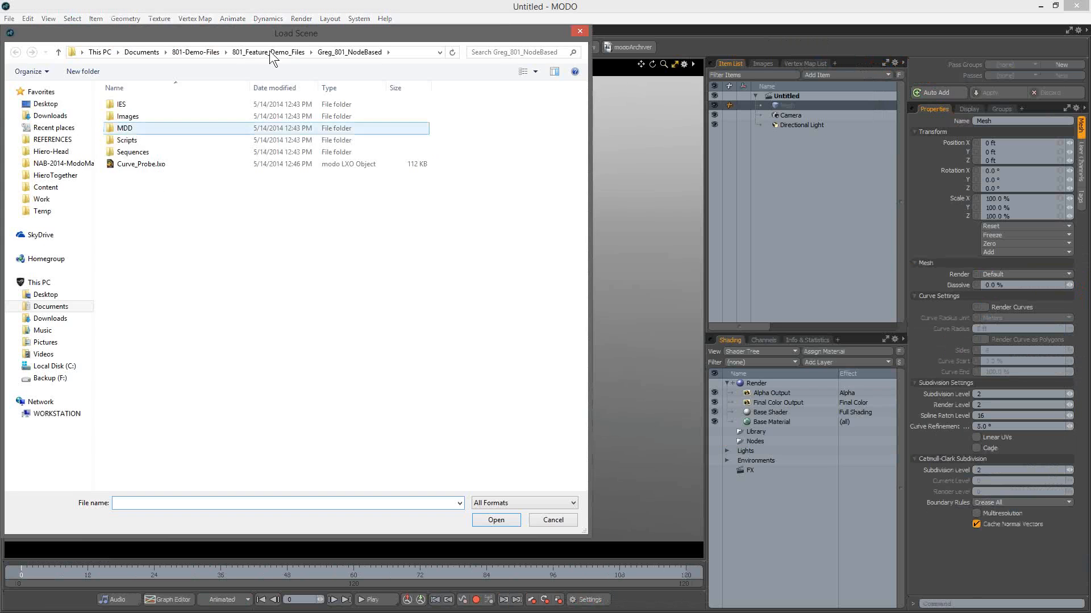
{"action": "left_click", "coordinate": [214, 52]}
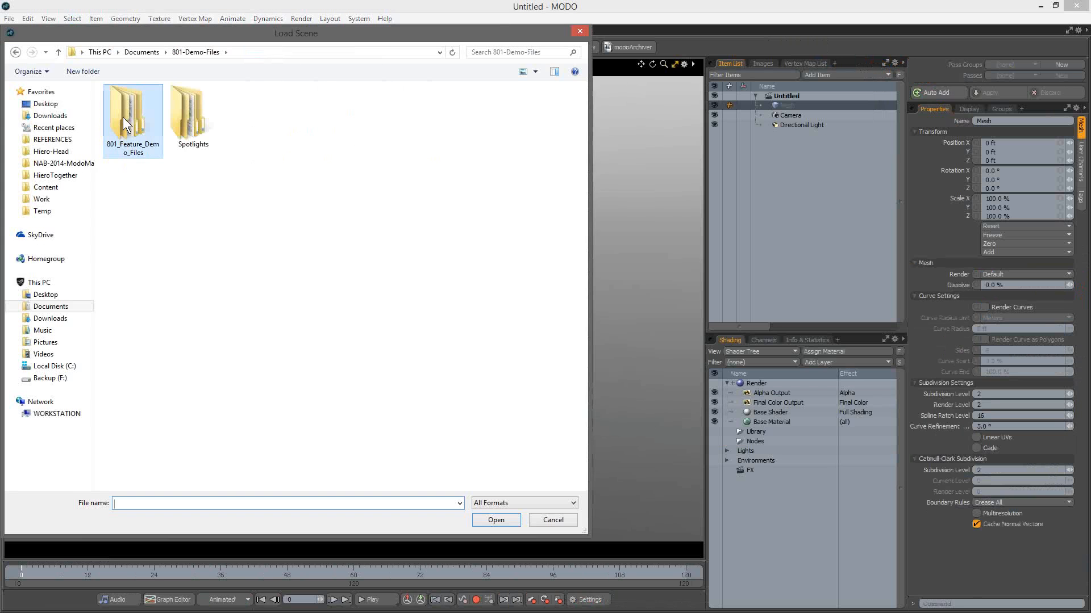
{"action": "double_click", "coordinate": [175, 131]}
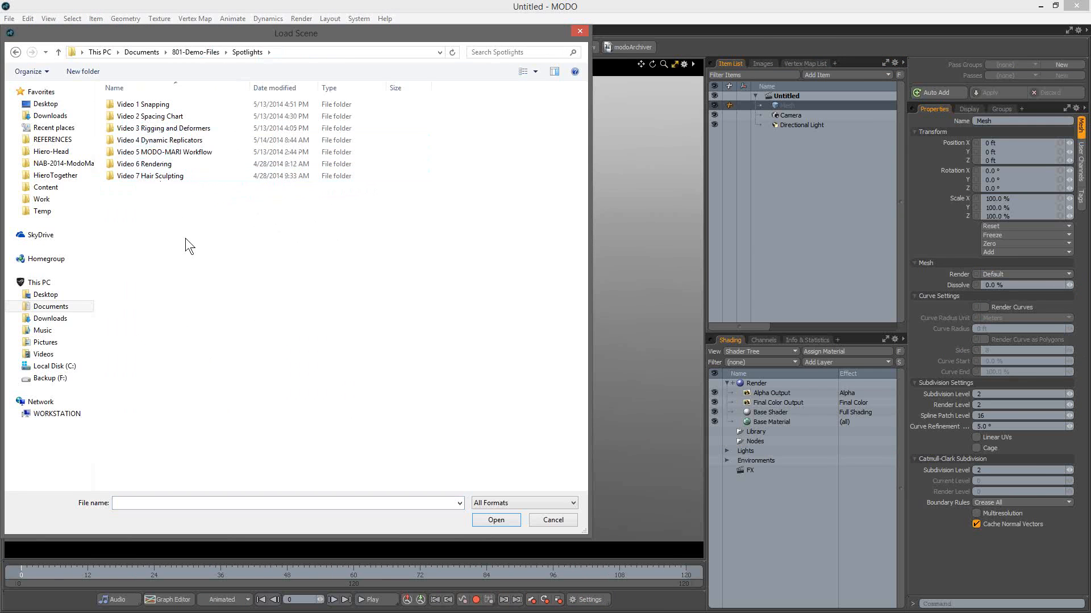
{"action": "left_click", "coordinate": [171, 178]}
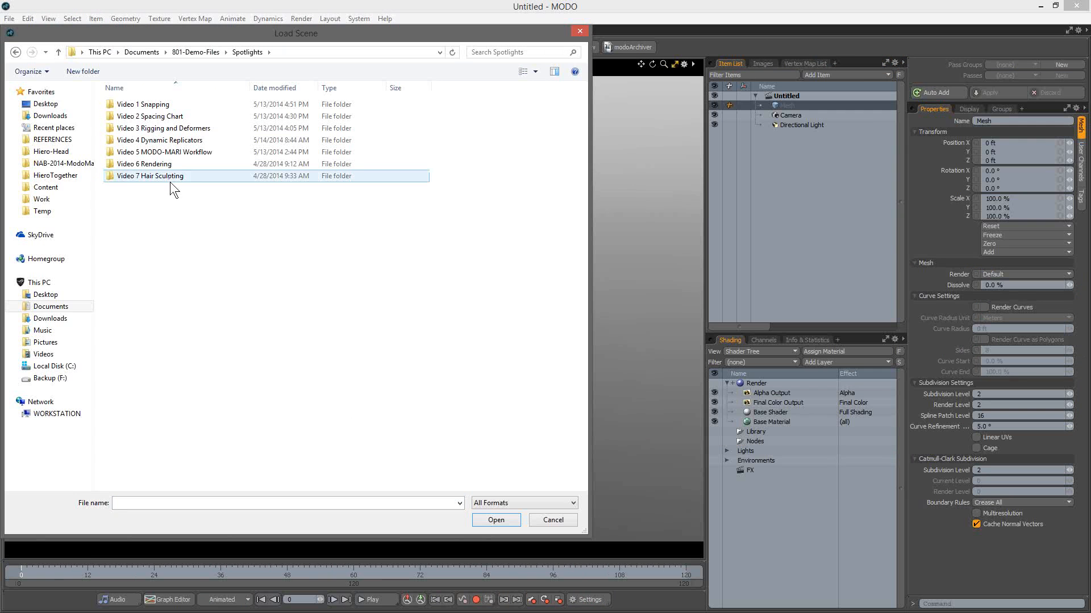
{"action": "left_click", "coordinate": [171, 129]}
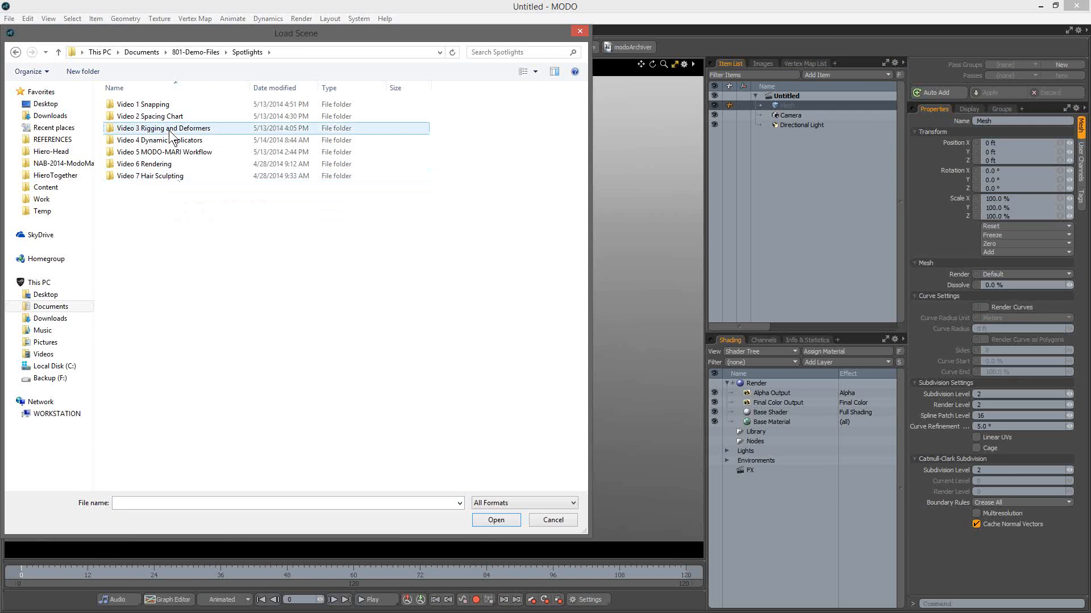
{"action": "left_click", "coordinate": [166, 165]}
{"action": "double_click", "coordinate": [166, 164]}
{"action": "left_click", "coordinate": [161, 129]}
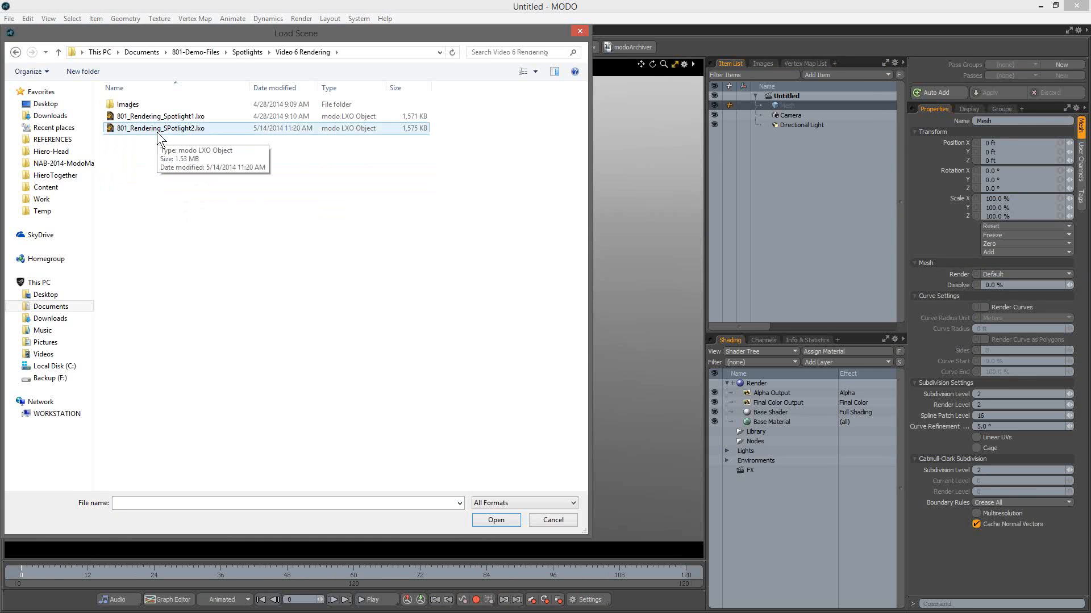
{"action": "double_click", "coordinate": [159, 130]}
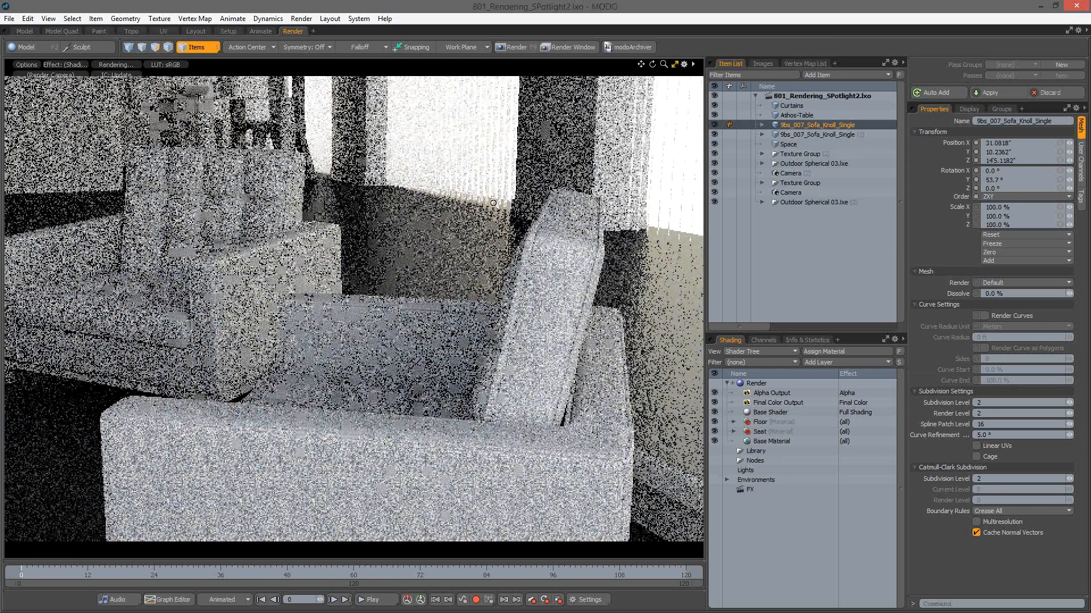
Enable Use All Threads for the render Preview of the living room interior
{"action": "left_click_drag", "start_coordinate": [493, 202], "coordinate": [316, 246], "text": "alt+shift"}
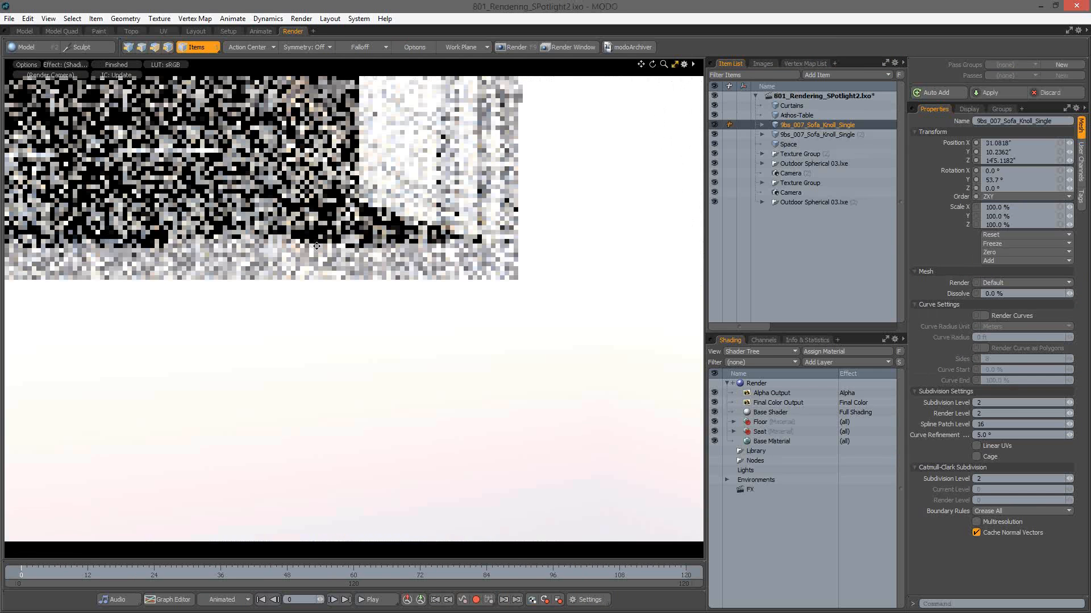
{"action": "left_click_drag", "start_coordinate": [437, 300], "coordinate": [427, 289], "text": "alt"}
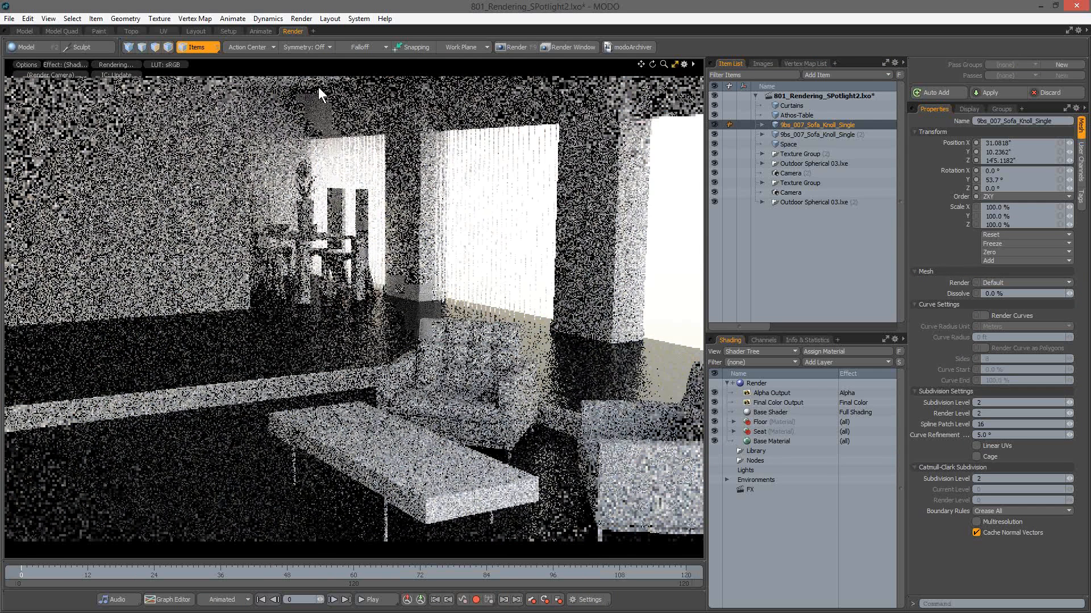
{"action": "left_click_drag", "start_coordinate": [318, 88], "coordinate": [376, 172], "text": "alt"}
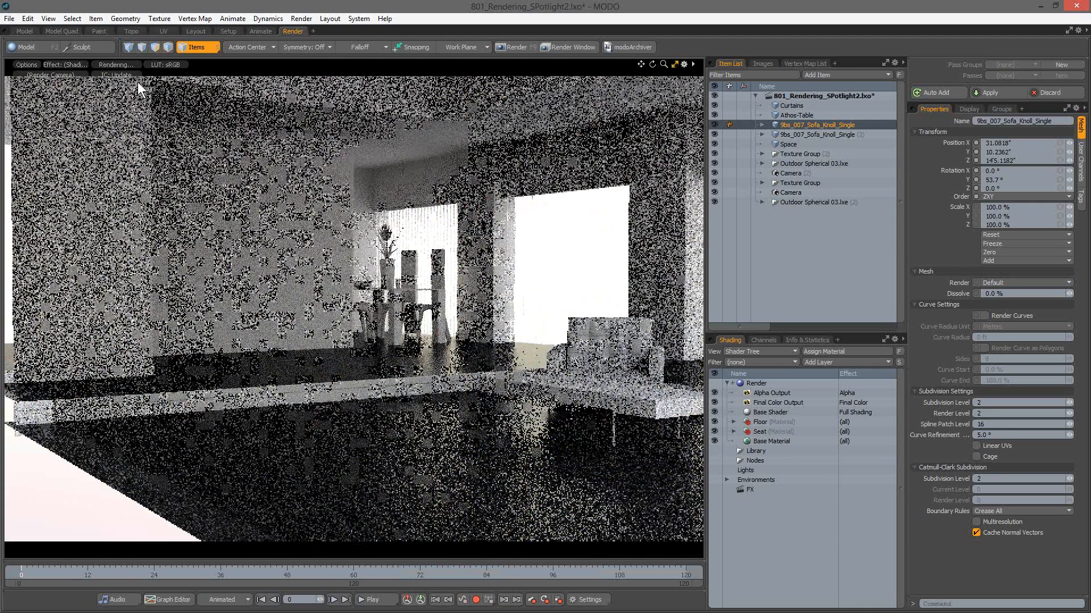
{"action": "left_click", "coordinate": [41, 75]}
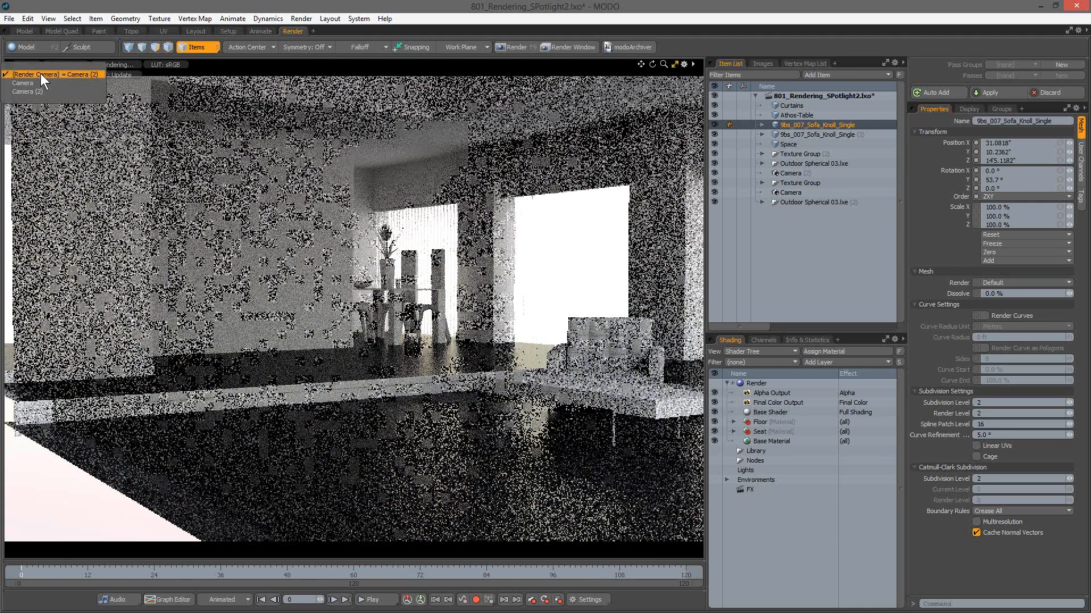
{"action": "left_click", "coordinate": [23, 59]}
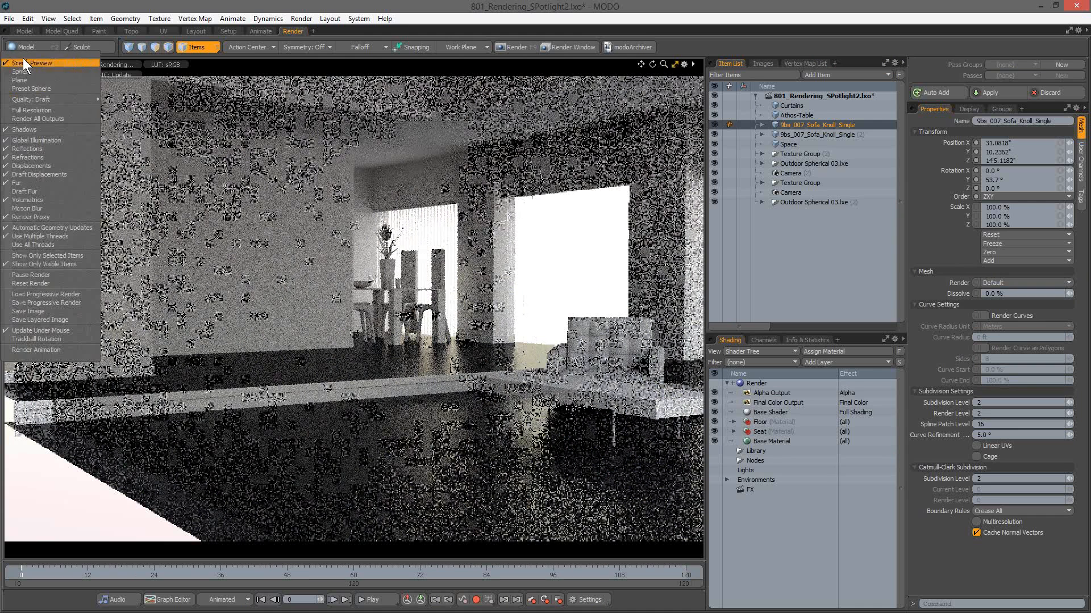
{"action": "left_click", "coordinate": [46, 245]}
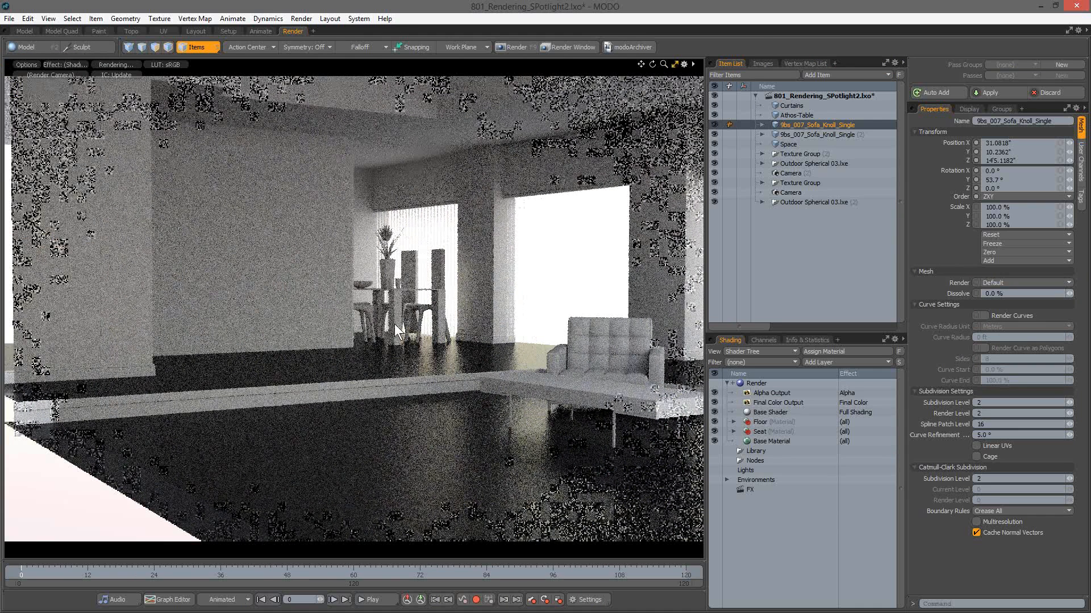
{"action": "left_click_drag", "start_coordinate": [396, 327], "coordinate": [381, 181], "text": "alt"}
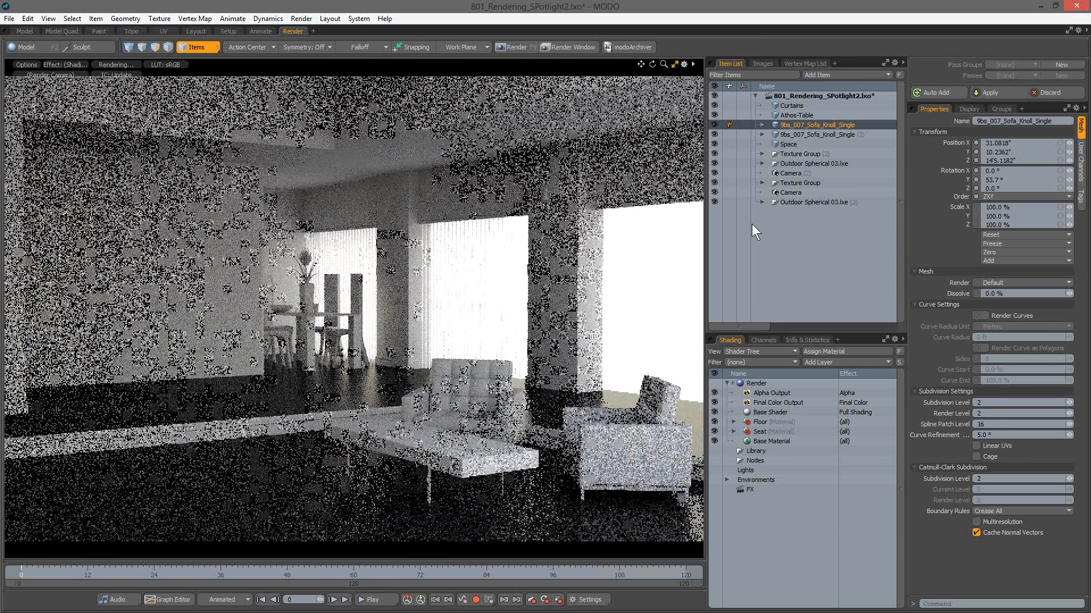
Try the Render item's irradiance caching with Use IC For set to First and Second Bounces, and restore it to Second Bounce Only
{"action": "left_click", "coordinate": [740, 380]}
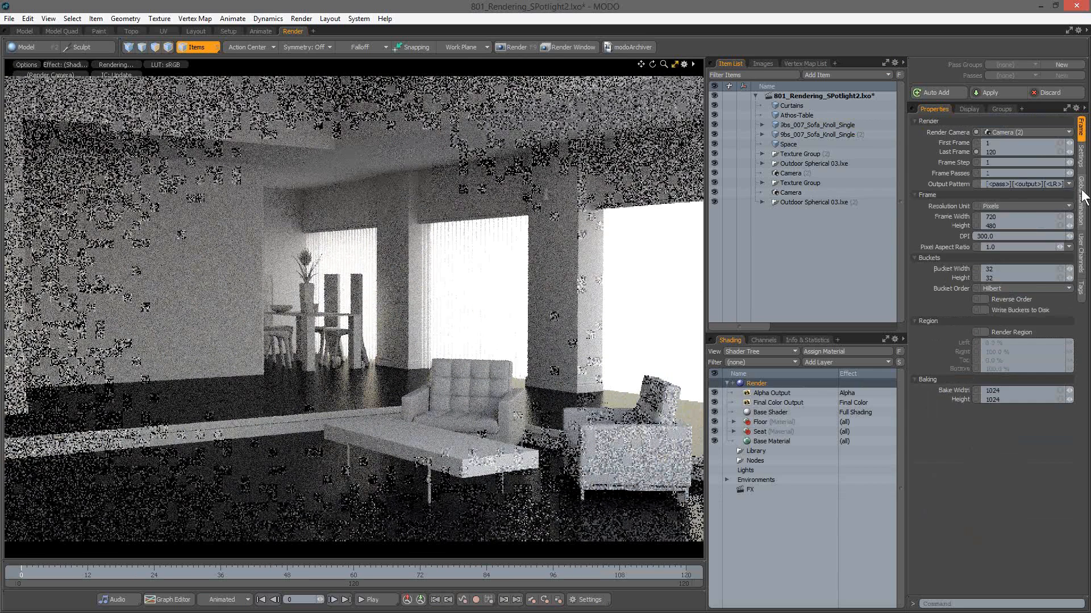
{"action": "left_click", "coordinate": [1082, 196]}
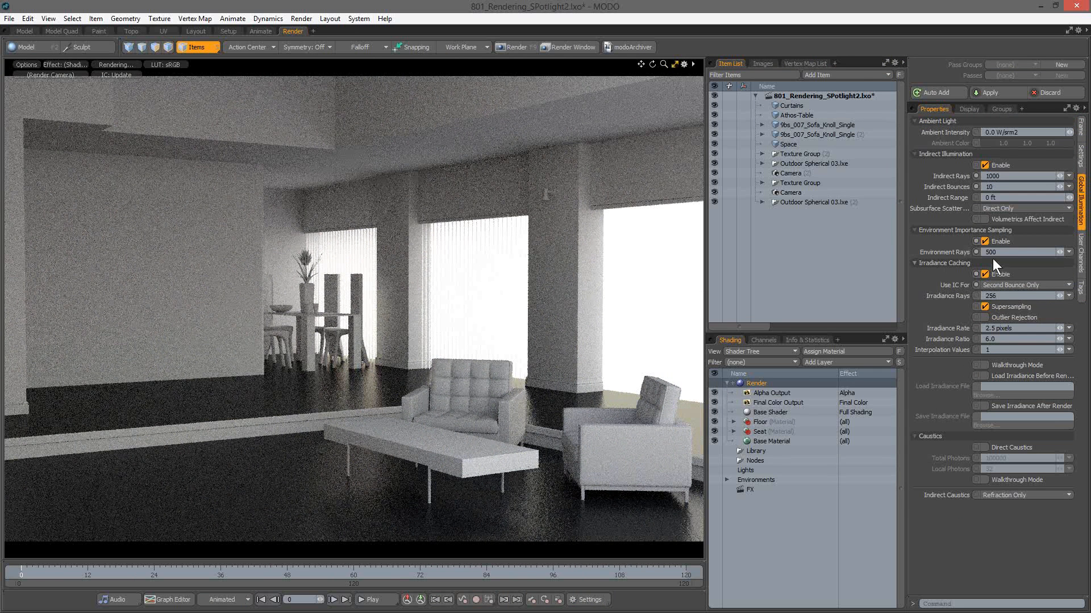
{"action": "left_click", "coordinate": [1010, 285]}
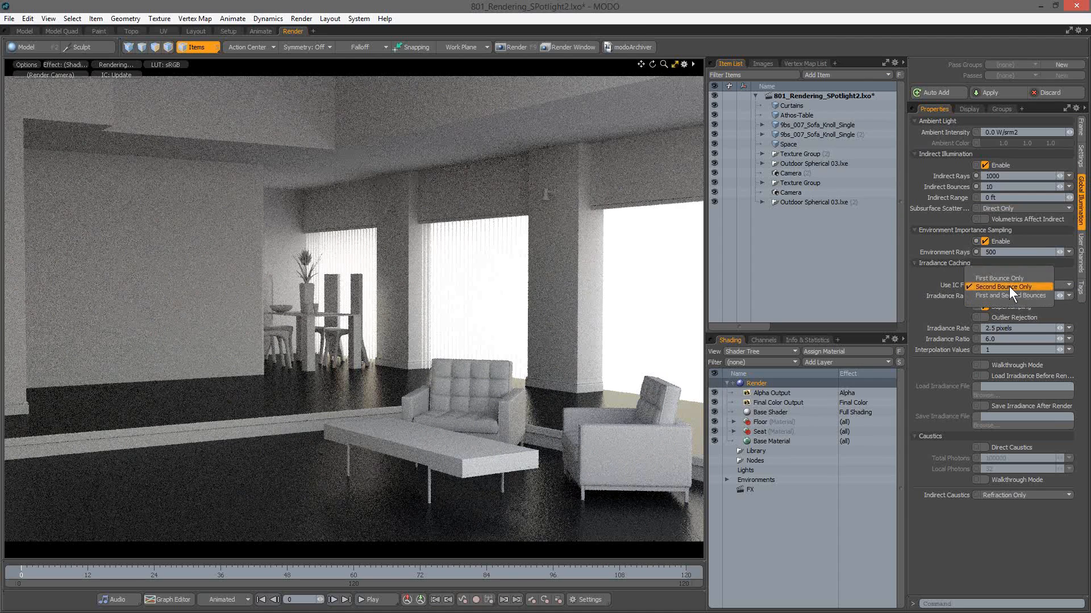
{"action": "left_click", "coordinate": [1005, 296]}
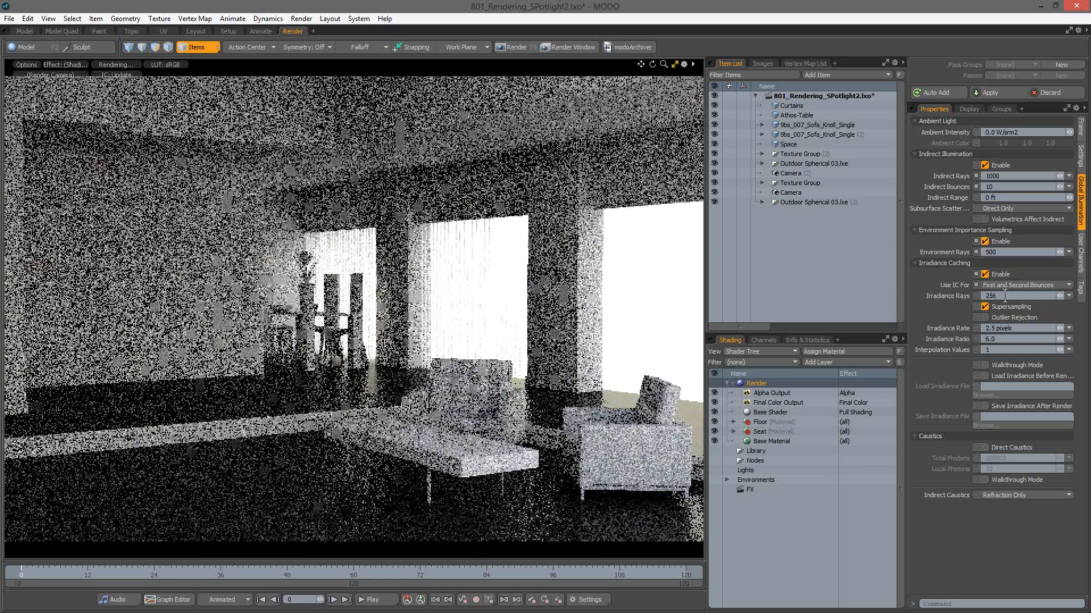
{"action": "left_click", "coordinate": [994, 186]}
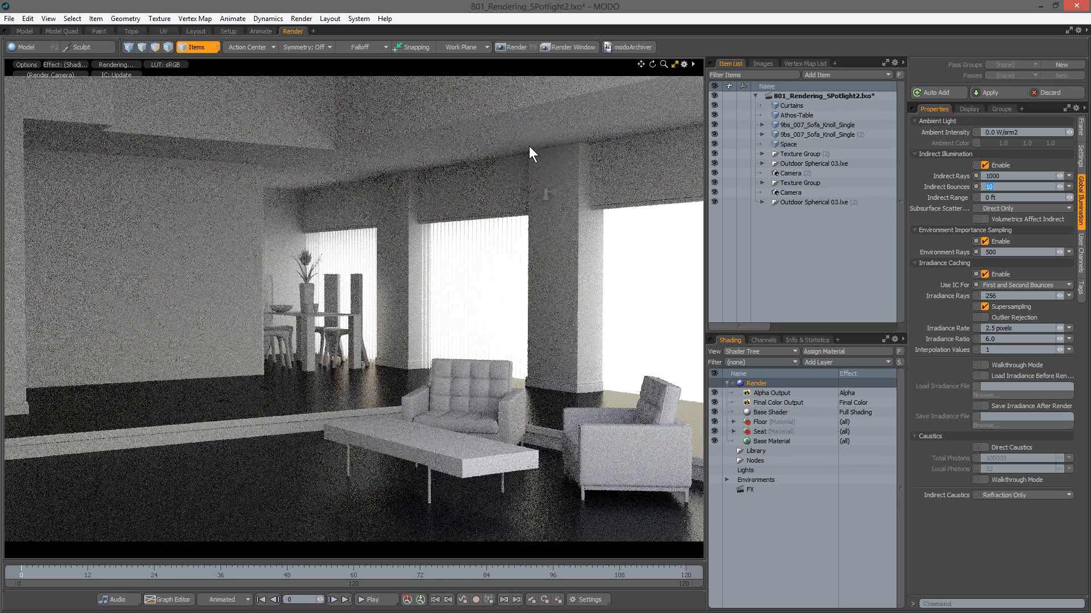
{"action": "left_click", "coordinate": [1014, 285]}
{"action": "left_click", "coordinate": [1009, 277]}
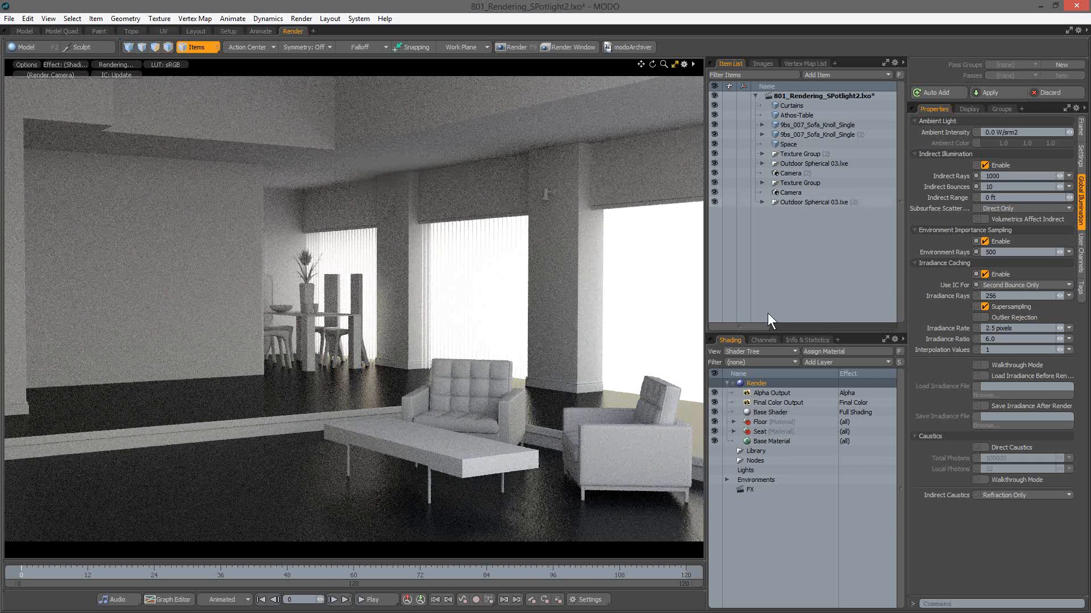
Examine the Render item's irradiance and environment channels and the choices offered for Environment MIS, leaving its setting as is
{"action": "left_click", "coordinate": [765, 340]}
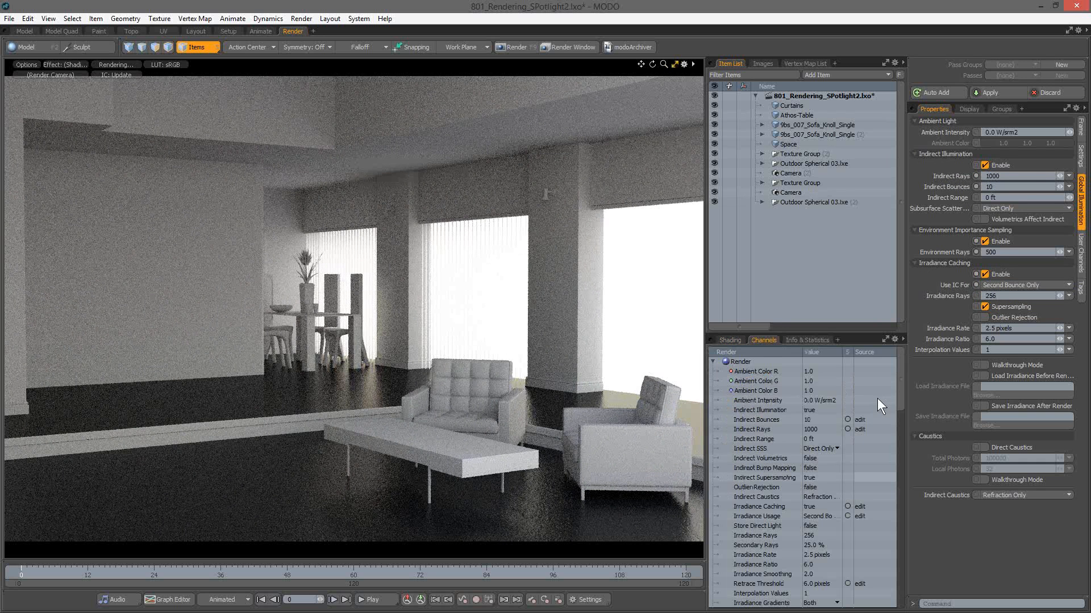
{"action": "left_click_drag", "start_coordinate": [903, 388], "coordinate": [903, 408]}
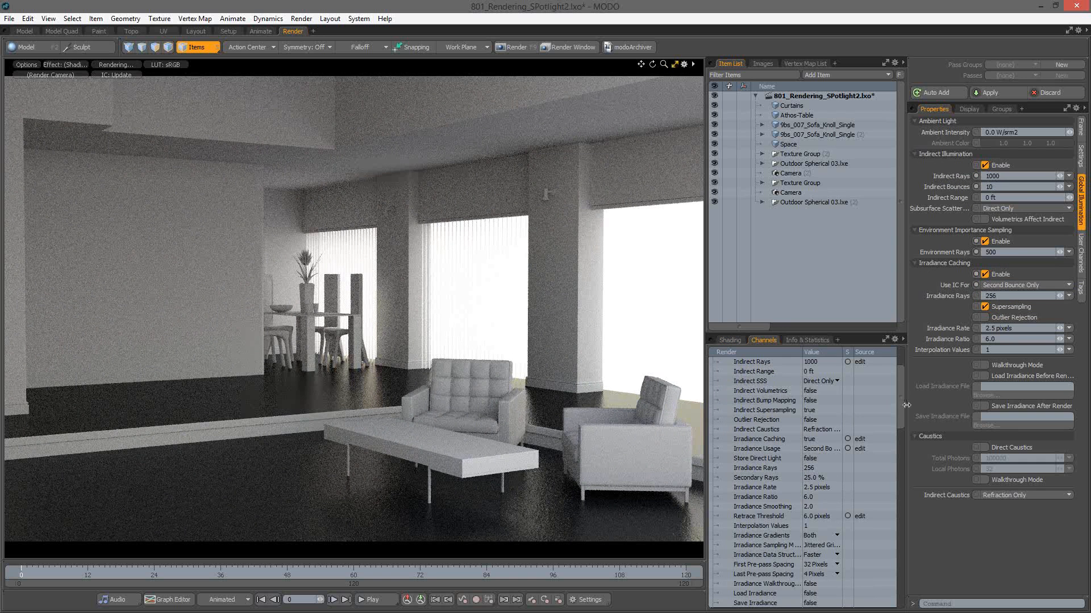
{"action": "left_click_drag", "start_coordinate": [901, 399], "coordinate": [902, 407]}
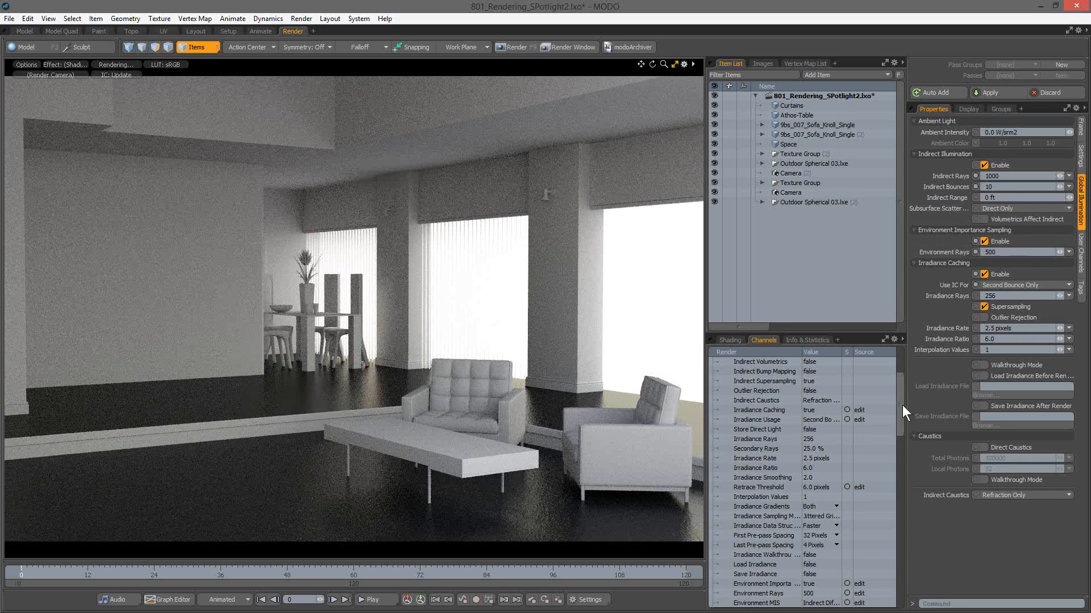
{"action": "scroll", "coordinate": [906, 420], "scroll_direction": "down", "scroll_amount": 2}
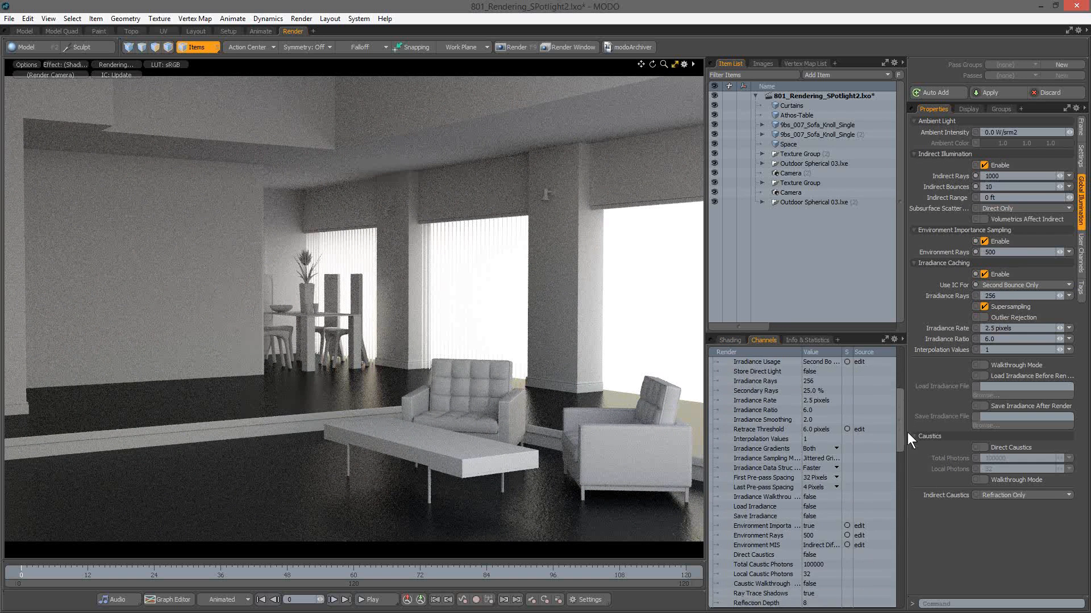
{"action": "scroll", "coordinate": [823, 507], "scroll_direction": "down", "scroll_amount": 2}
{"action": "left_click", "coordinate": [822, 507]}
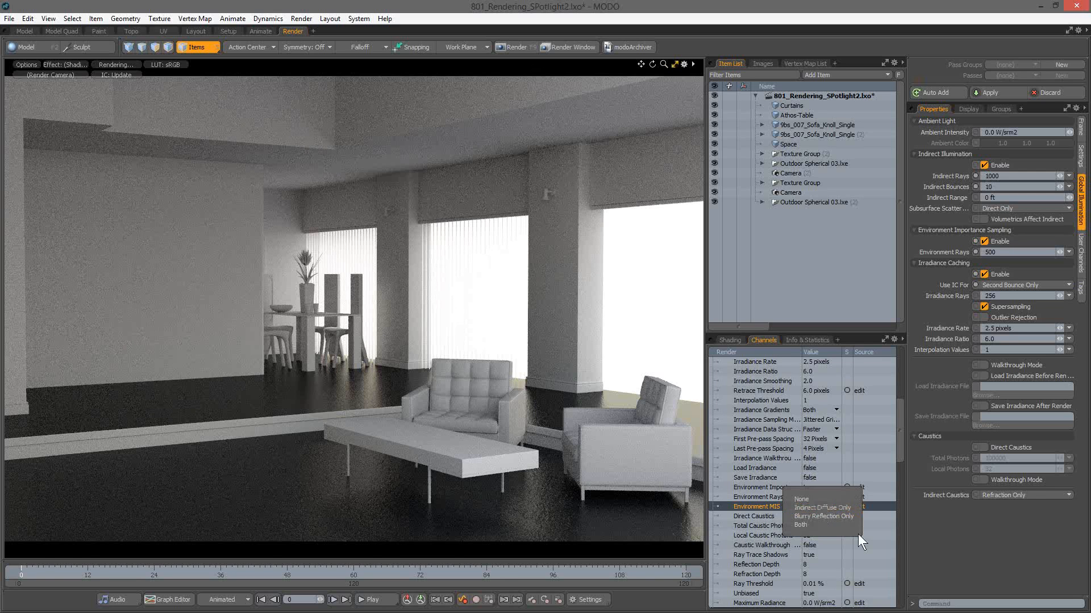
{"action": "left_click", "coordinate": [953, 543]}
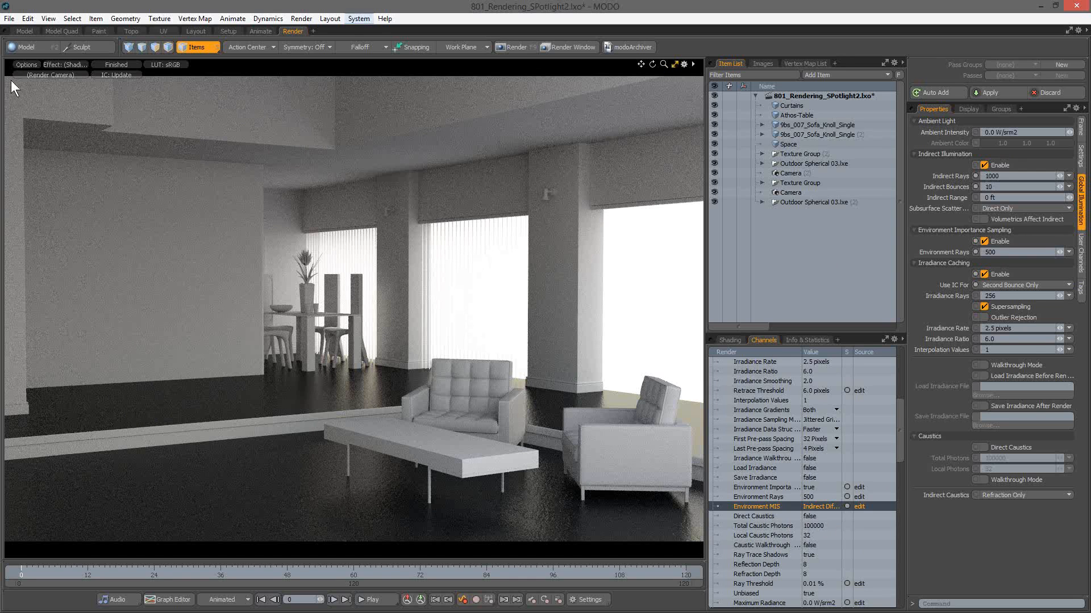
Set the render Preview of the living room to Final Render Quality and check how it refreshes from a different viewpoint
{"action": "left_click", "coordinate": [25, 64]}
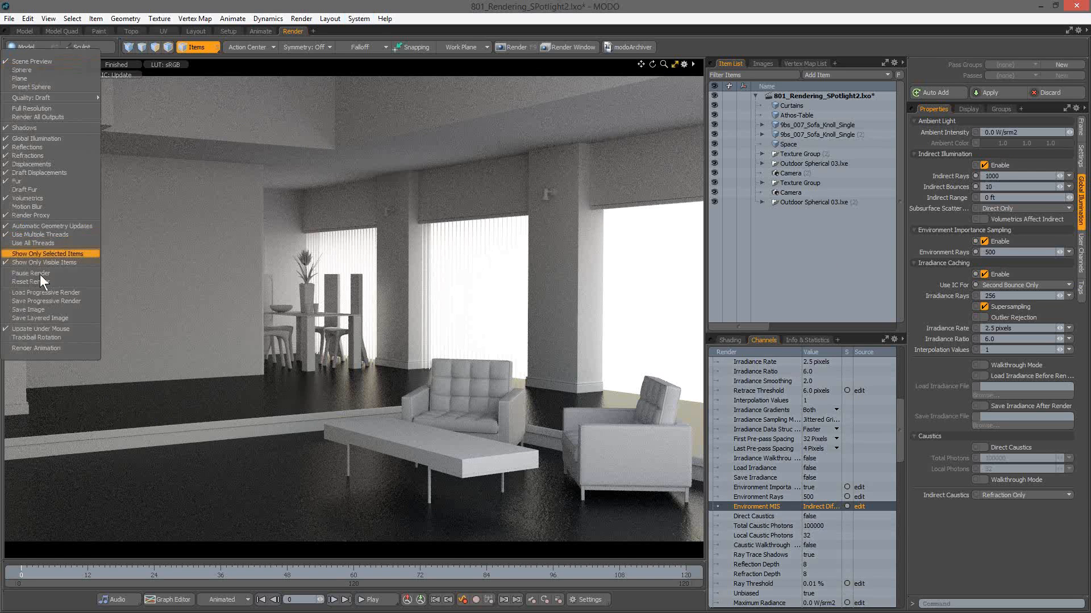
{"action": "mouse_move", "coordinate": [41, 97]}
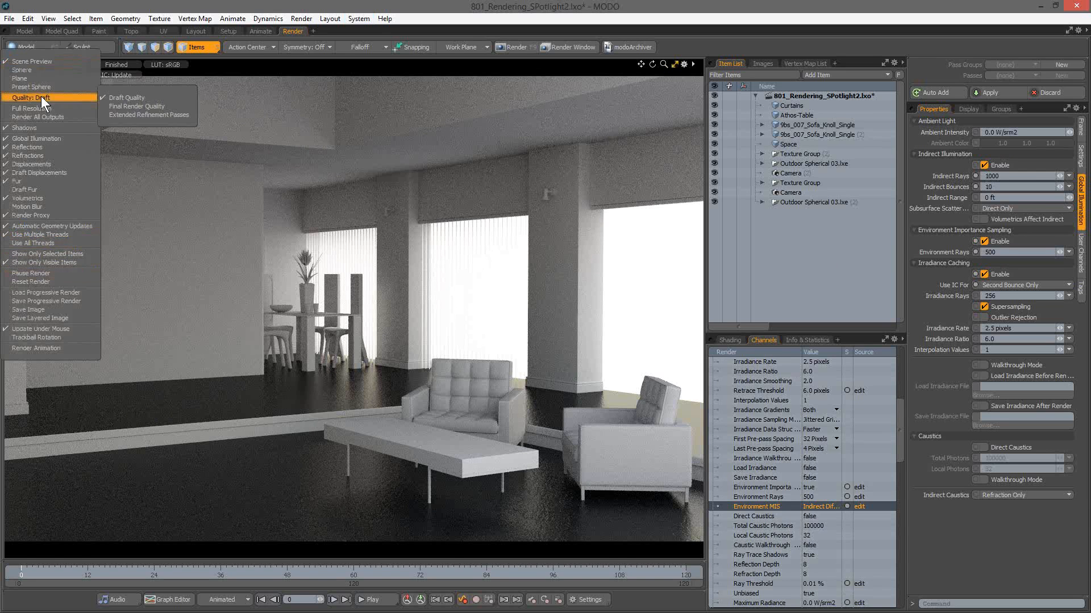
{"action": "left_click", "coordinate": [117, 107]}
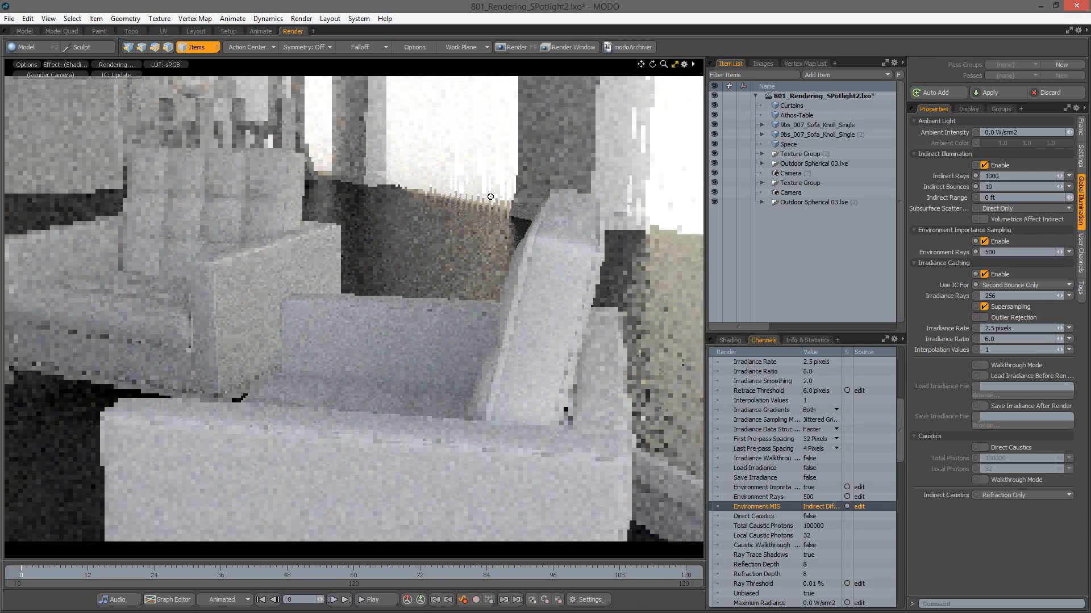
{"action": "left_click_drag", "start_coordinate": [490, 197], "coordinate": [418, 267], "text": "alt"}
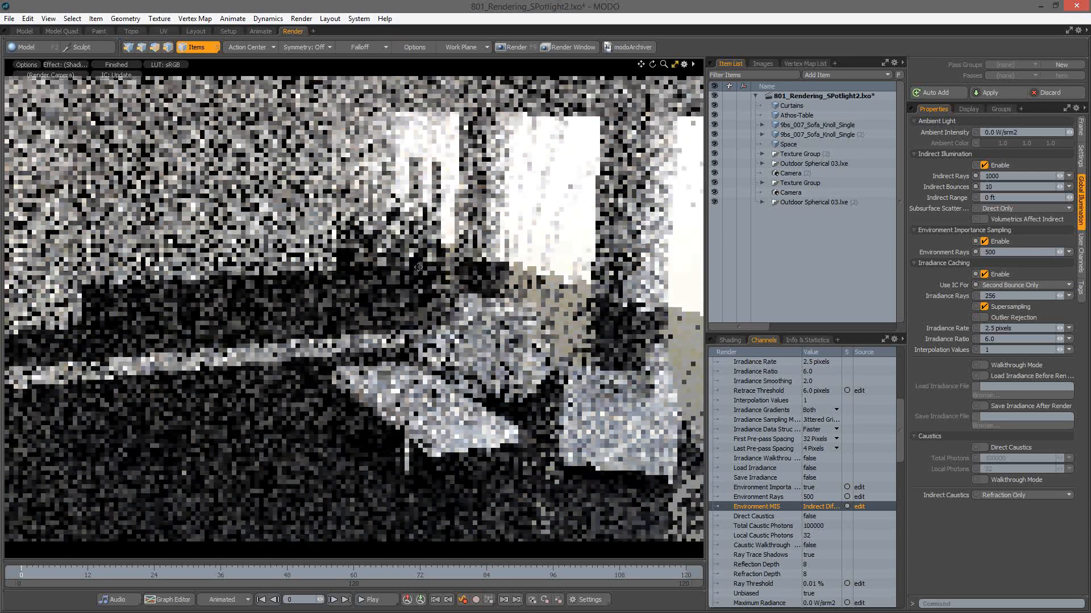